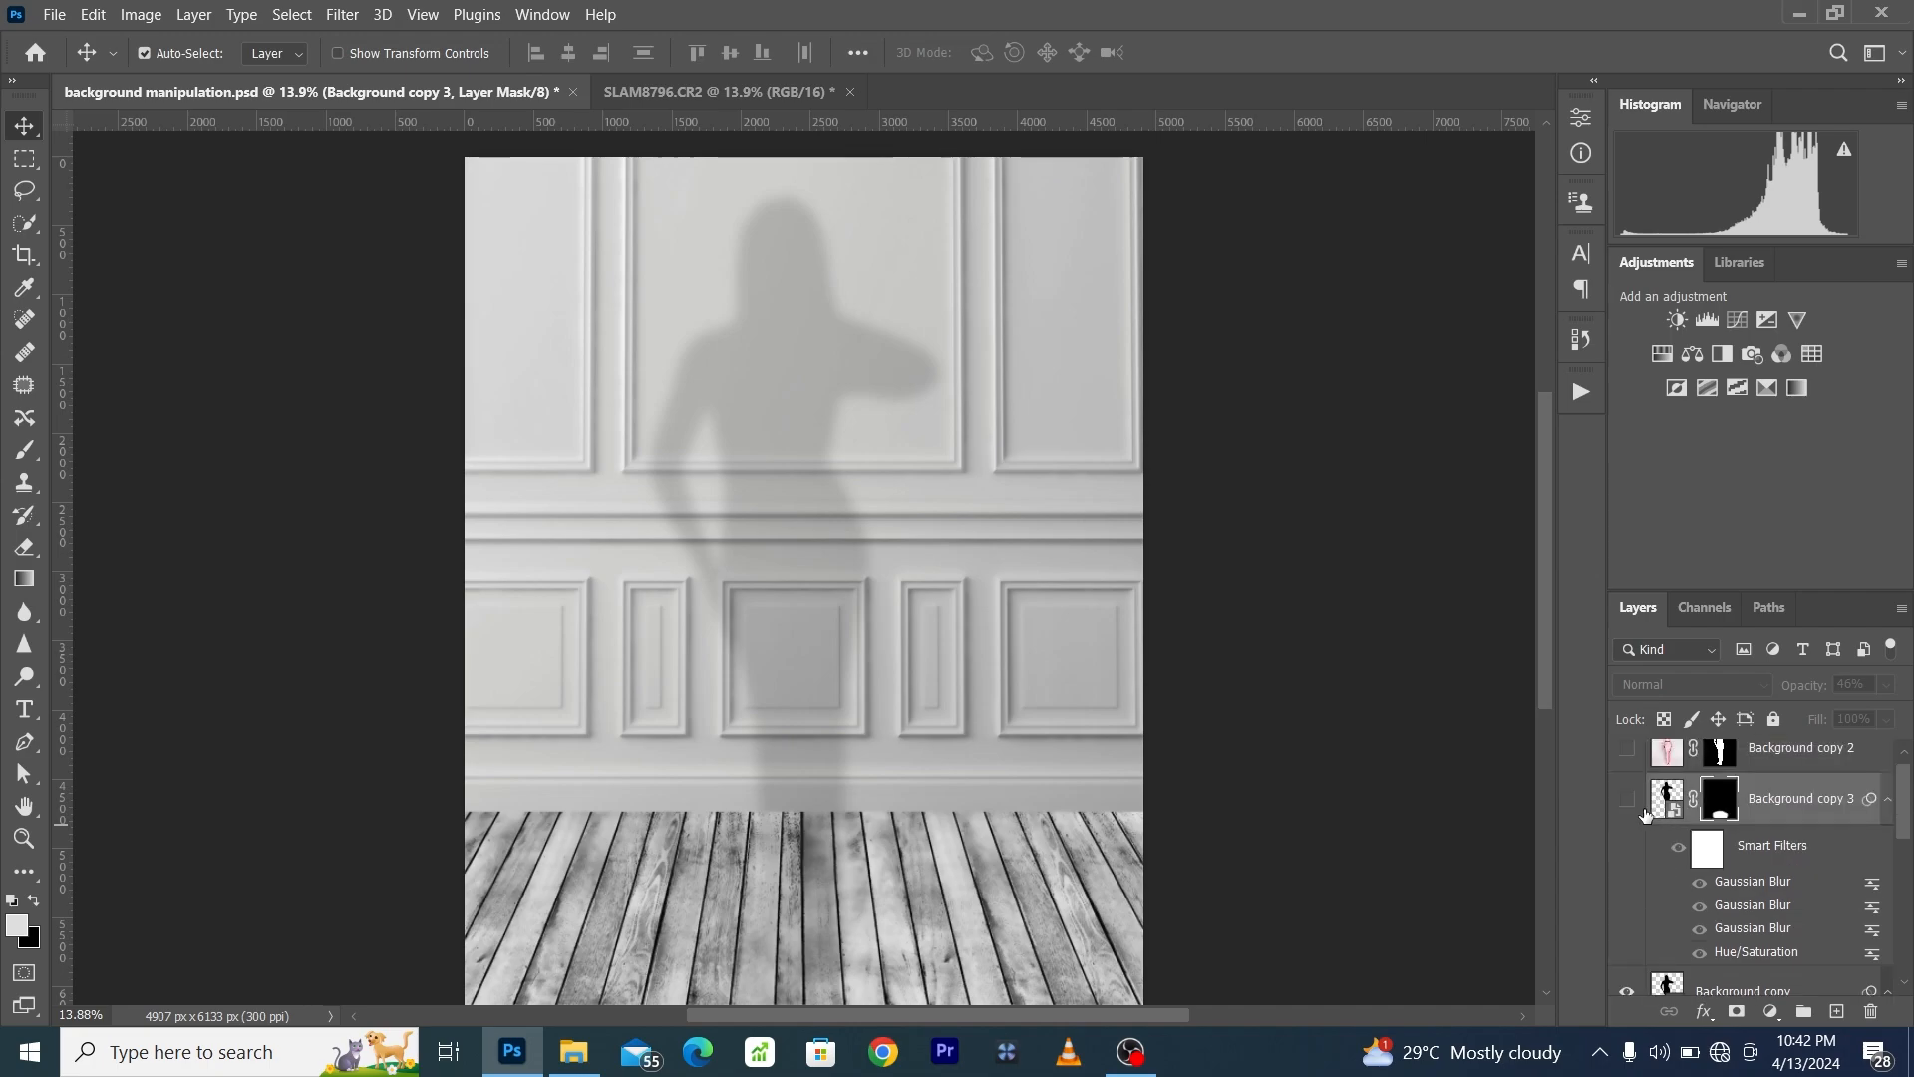
- Show the Background copy 3, Background copy 2, flowerpot and Background layers of the finished composite and review its layer stack
{"action": "left_click", "coordinate": [1629, 801]}
{"action": "left_click", "coordinate": [1629, 753]}
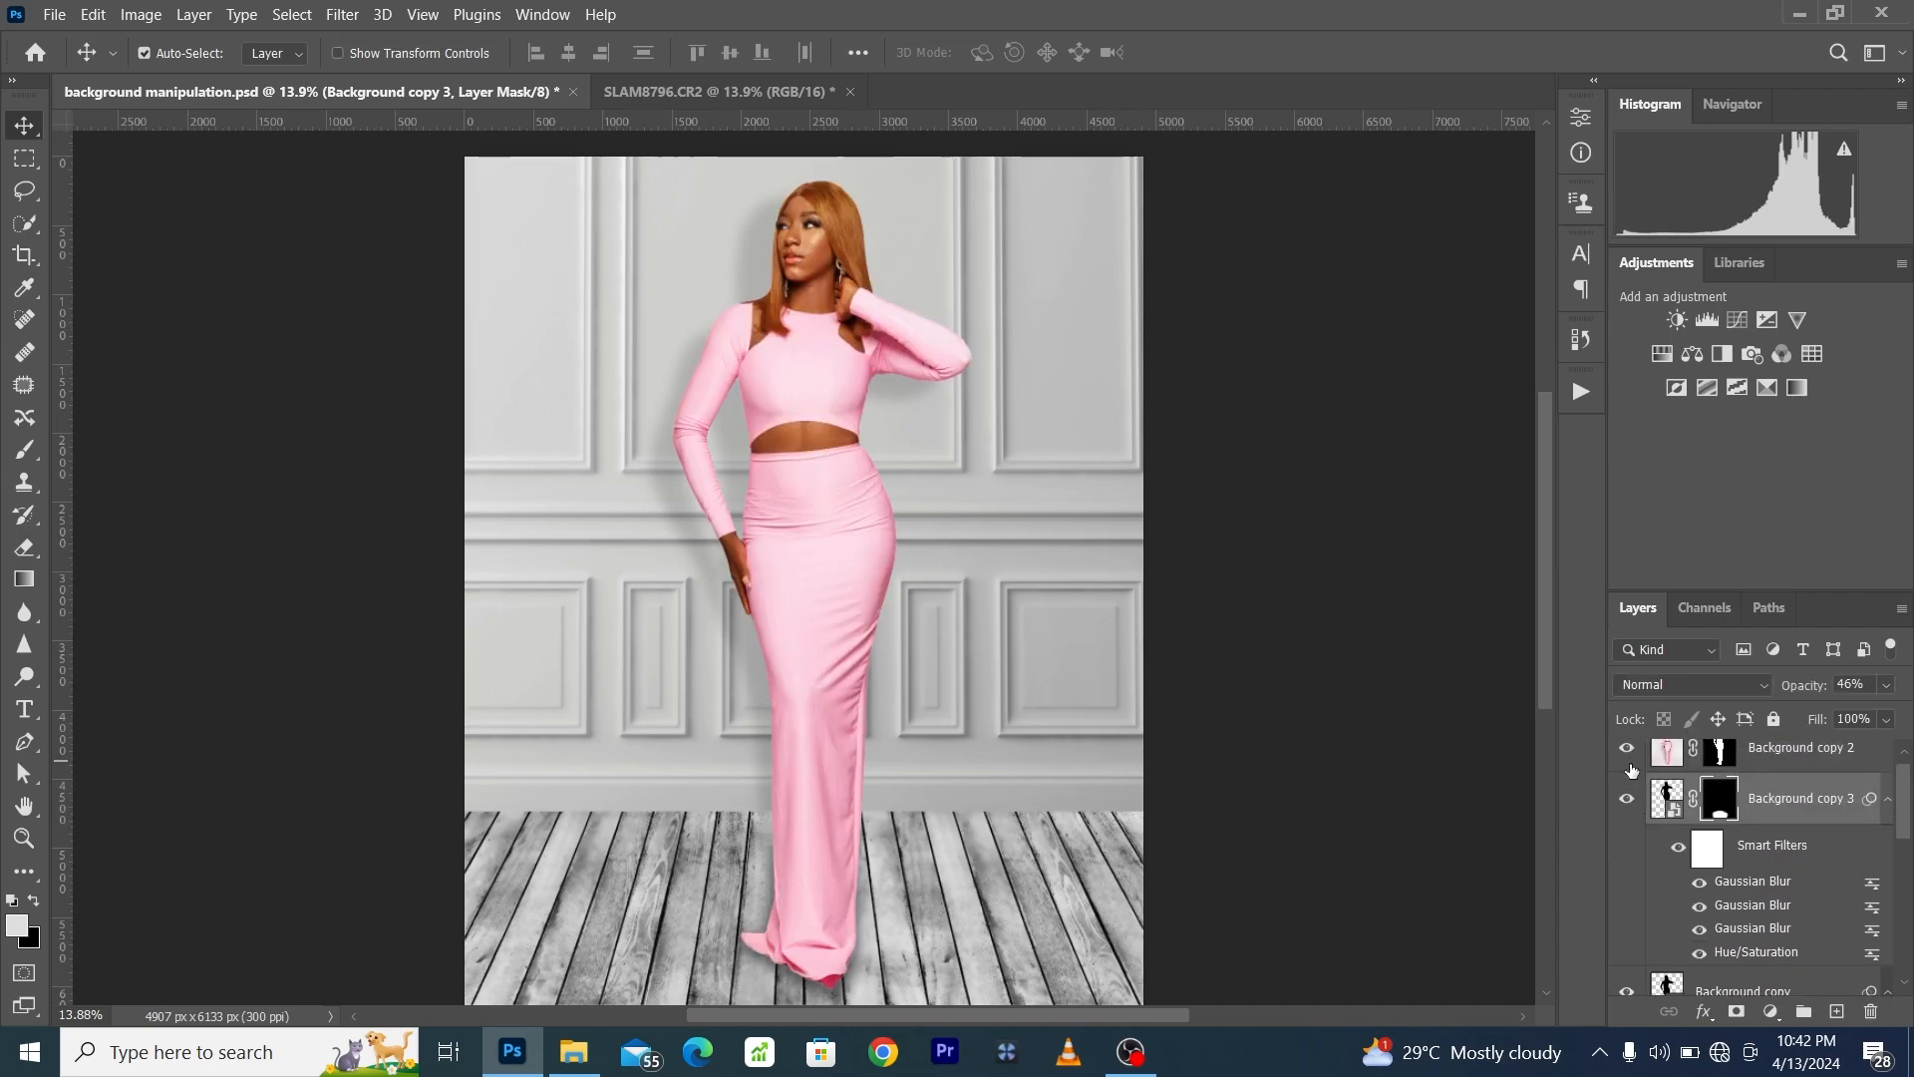
{"action": "scroll", "coordinate": [1633, 807], "scroll_direction": "down", "scroll_amount": 3}
{"action": "left_click", "coordinate": [1628, 828]}
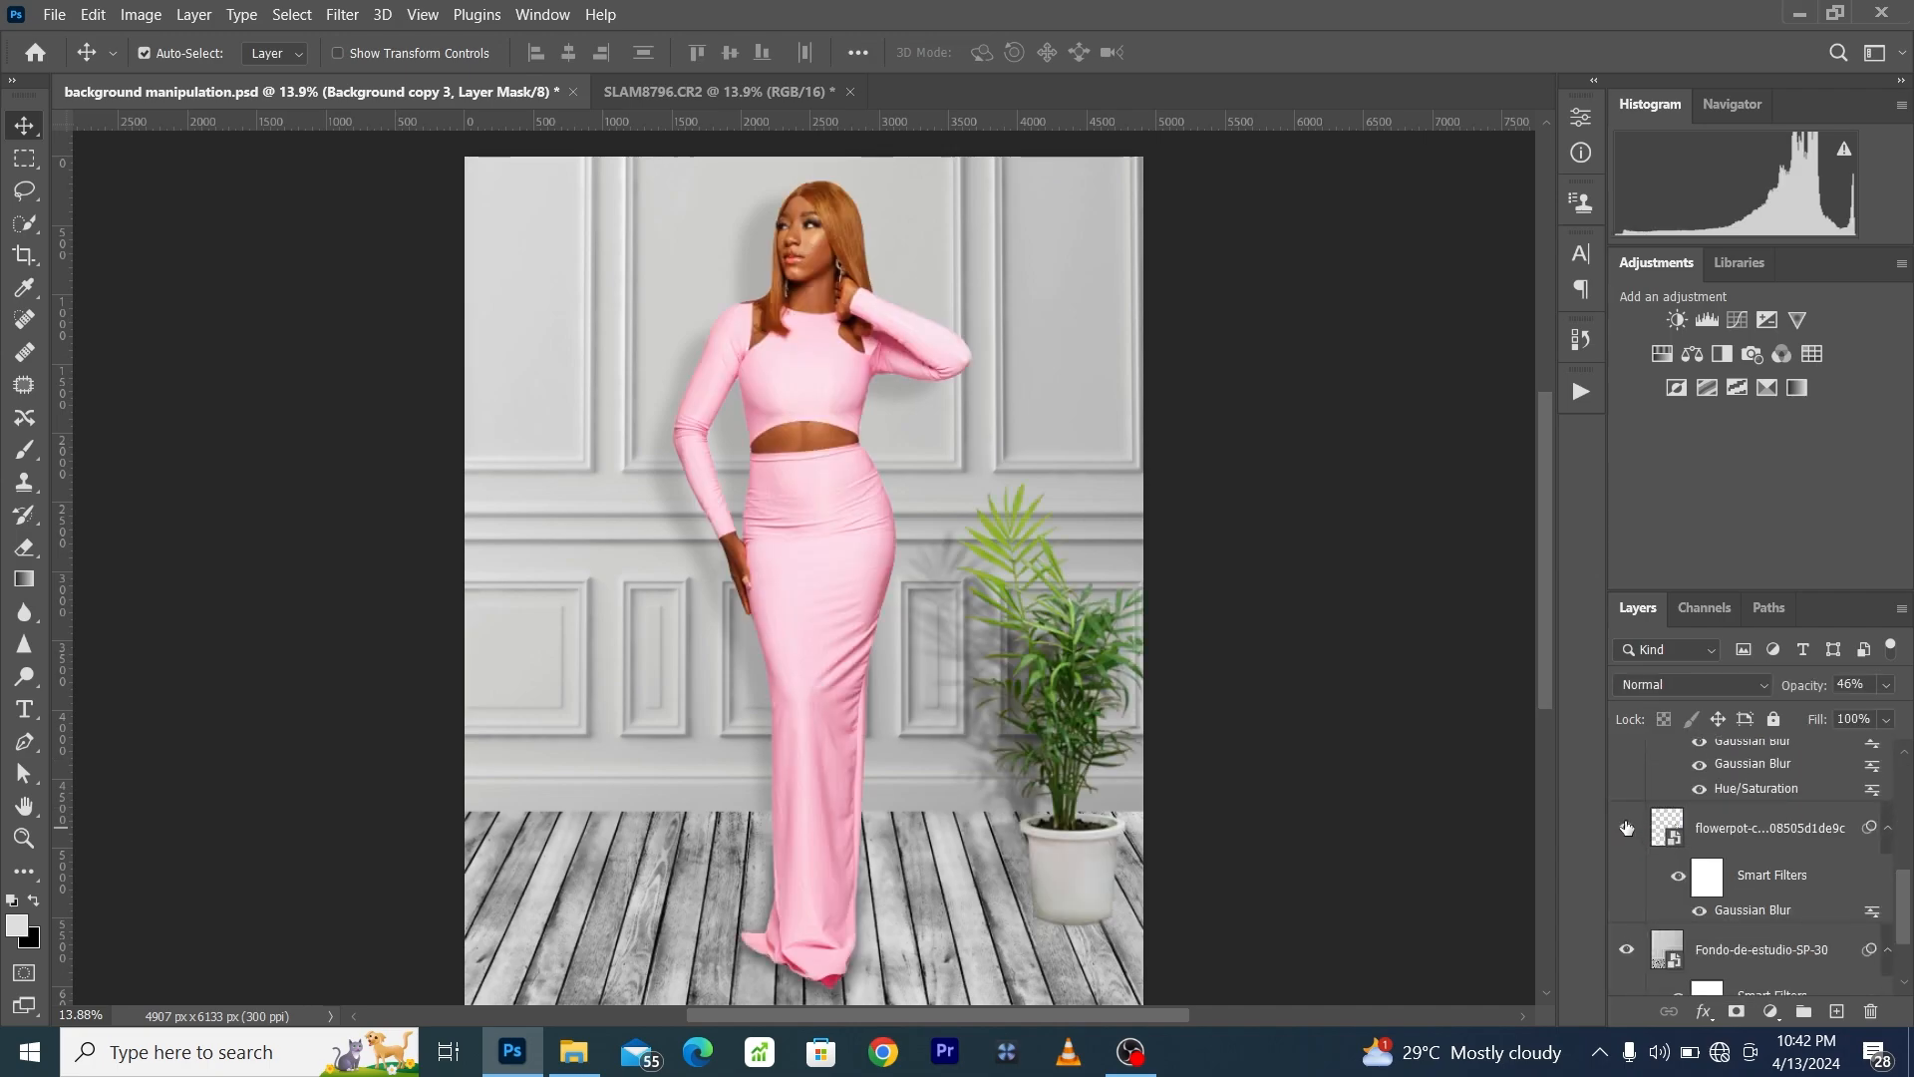
{"action": "scroll", "coordinate": [1694, 878], "scroll_direction": "down", "scroll_amount": 2}
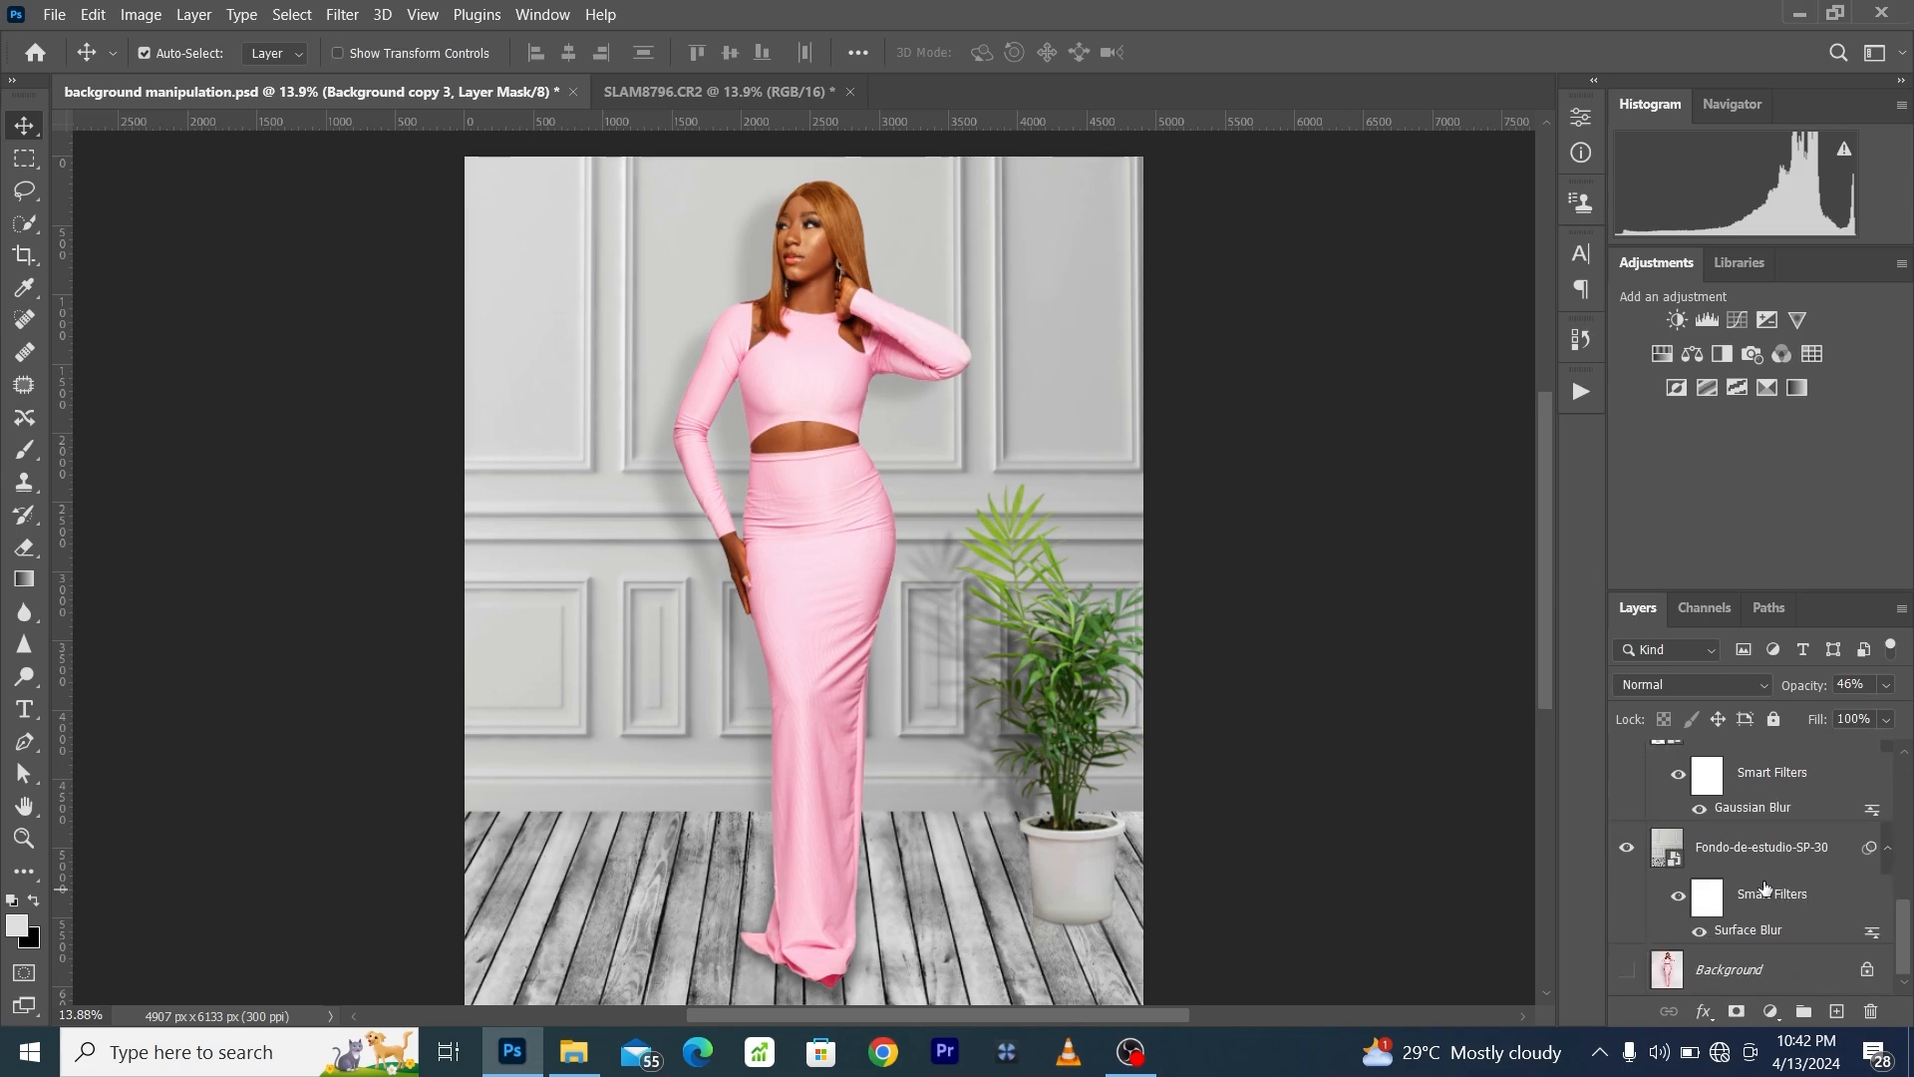
{"action": "left_click", "coordinate": [1618, 972]}
{"action": "scroll", "coordinate": [1732, 877], "scroll_direction": "up", "scroll_amount": 5}
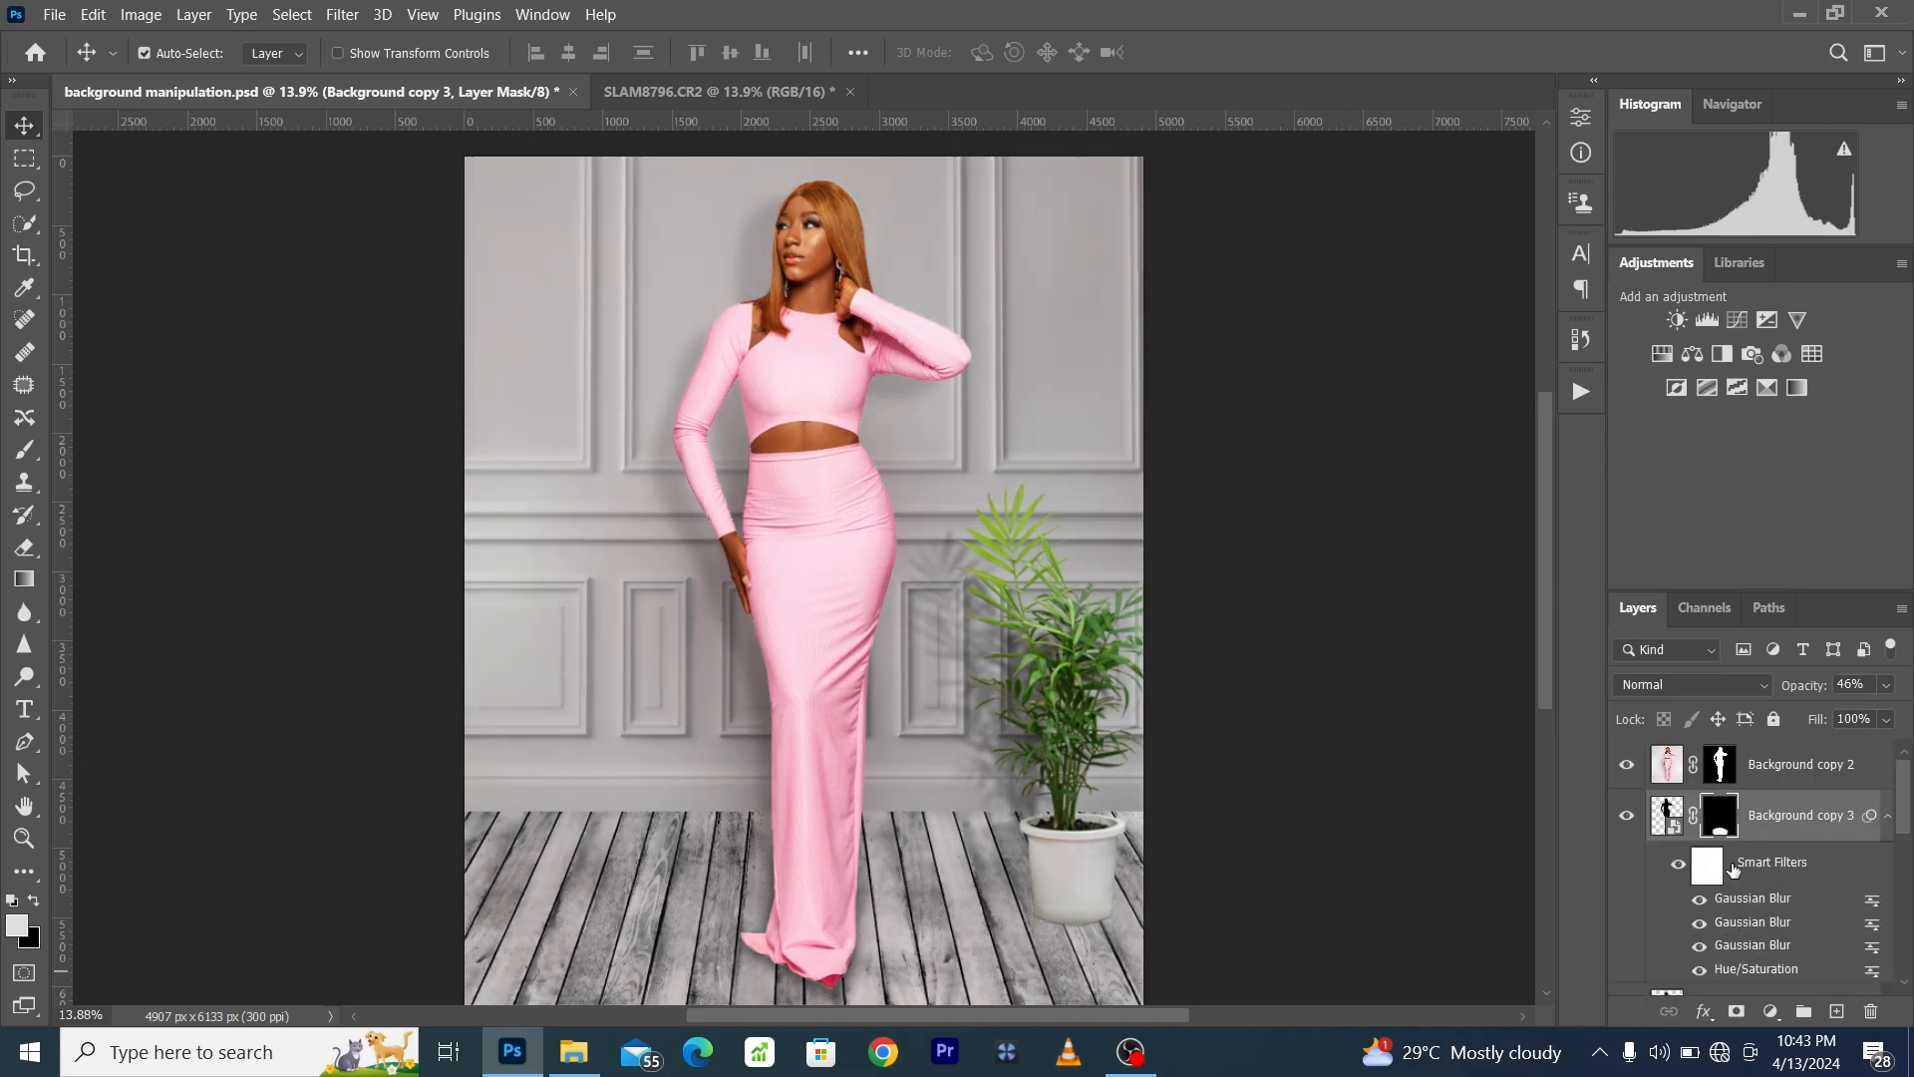
{"action": "scroll", "coordinate": [1759, 800], "scroll_direction": "down", "scroll_amount": 1}
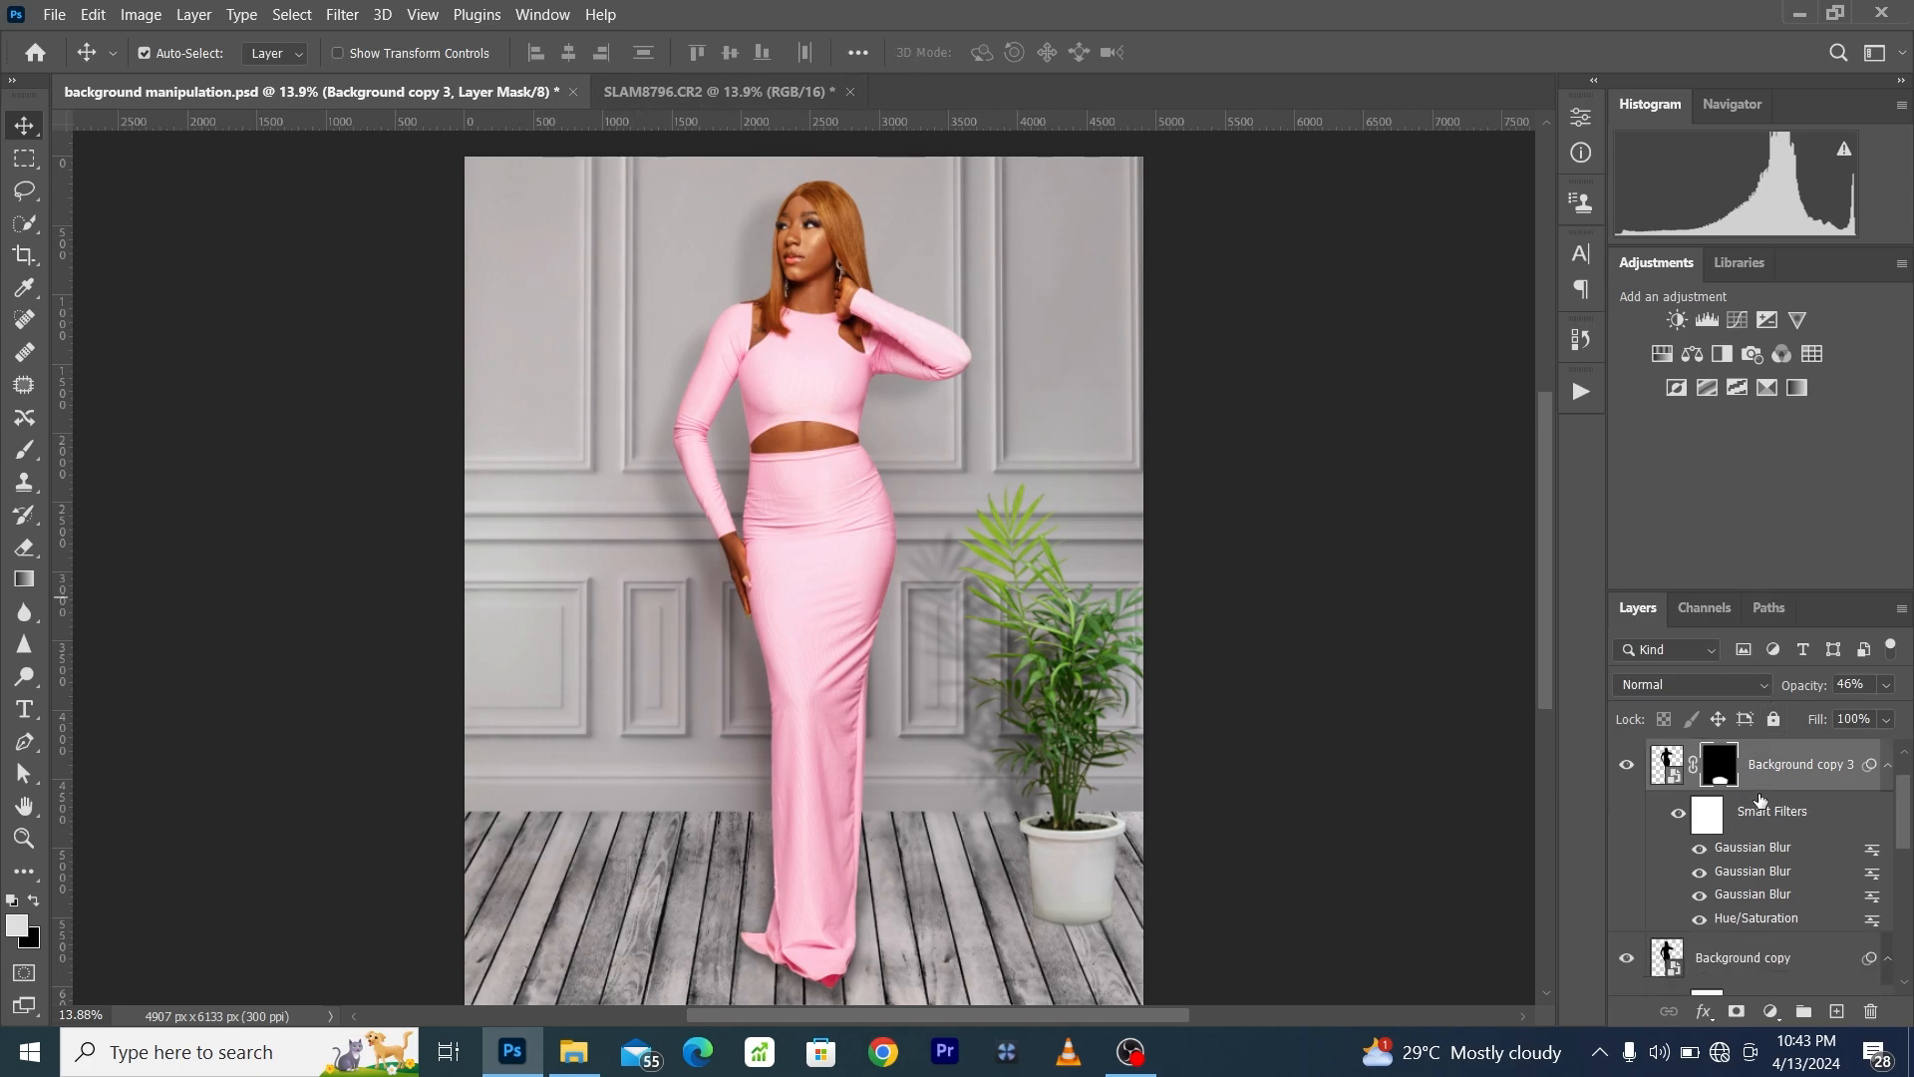
{"action": "scroll", "coordinate": [1759, 800], "scroll_direction": "down", "scroll_amount": 3}
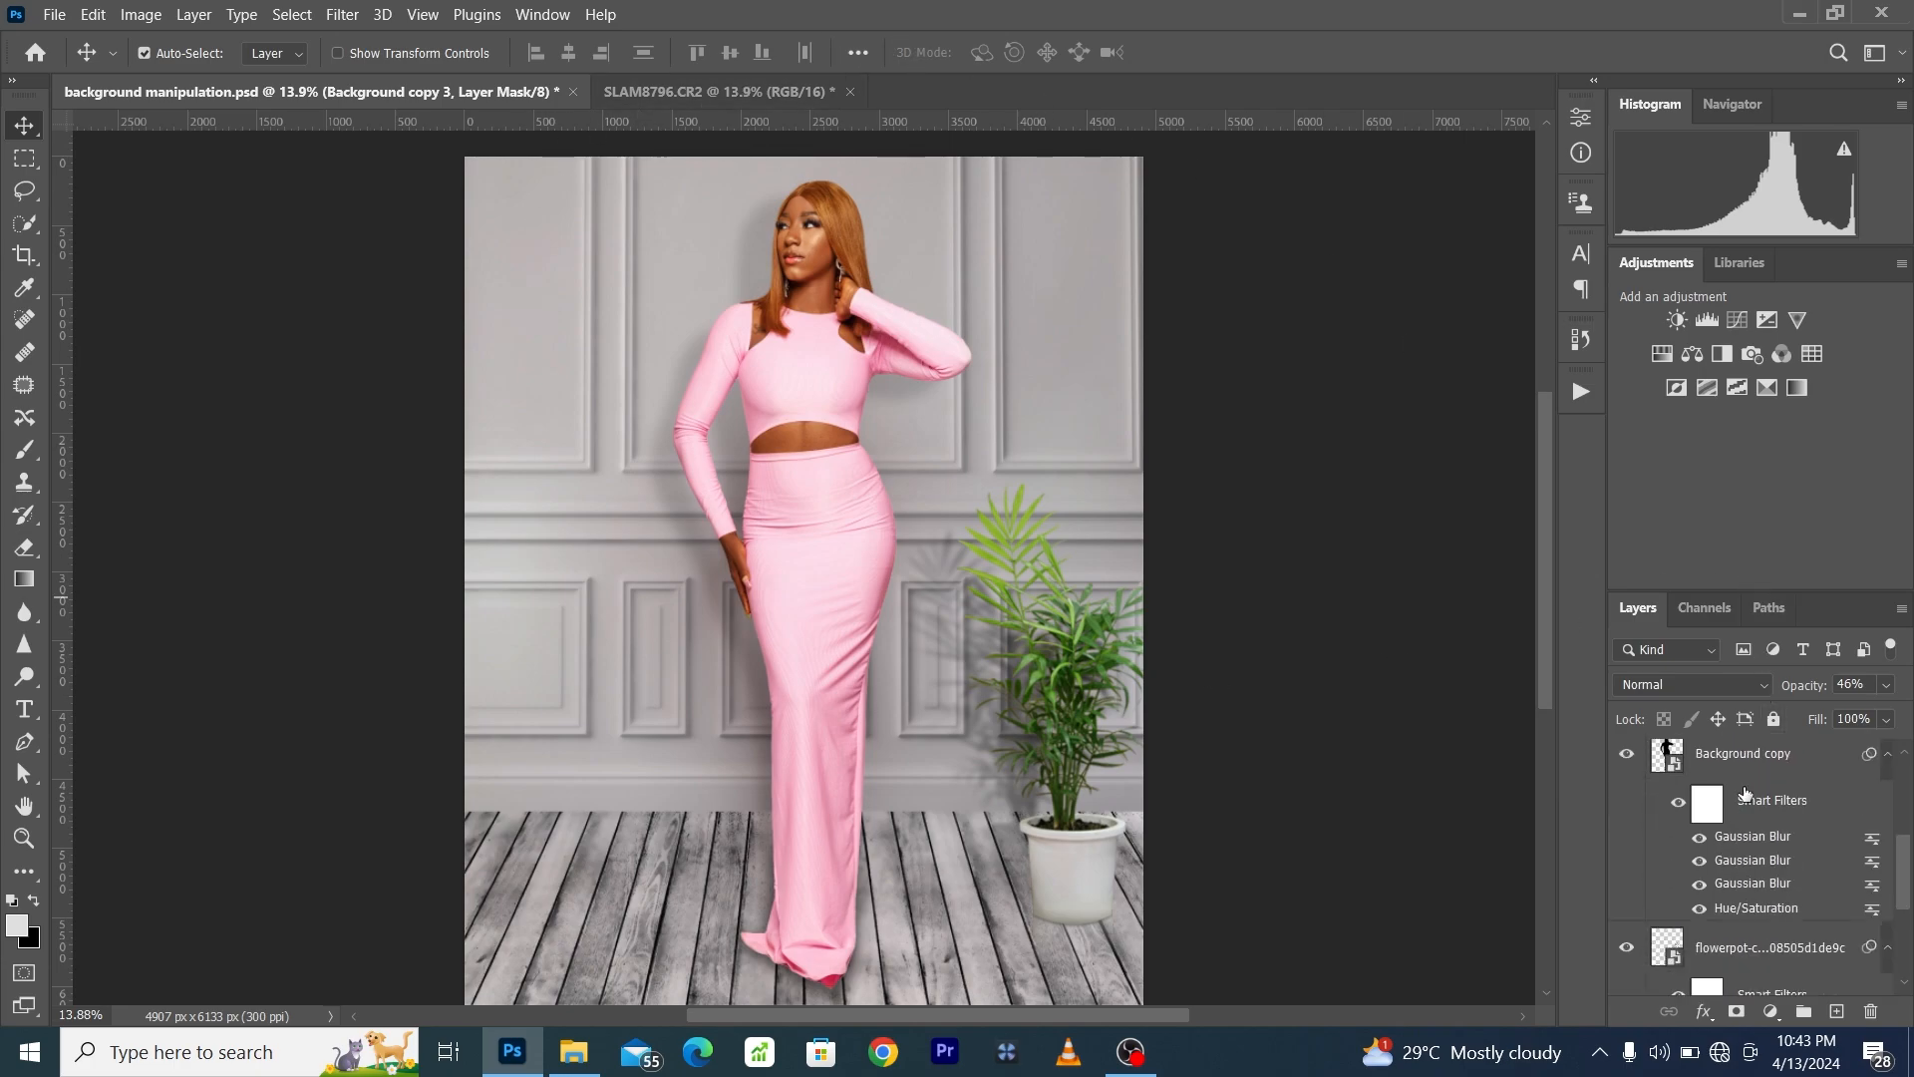
- In the SLAM8796.CR2 document, patch the strip beyond the backdrop's left edge with clean backdrop using the Patch tool
{"action": "left_click", "coordinate": [633, 93]}
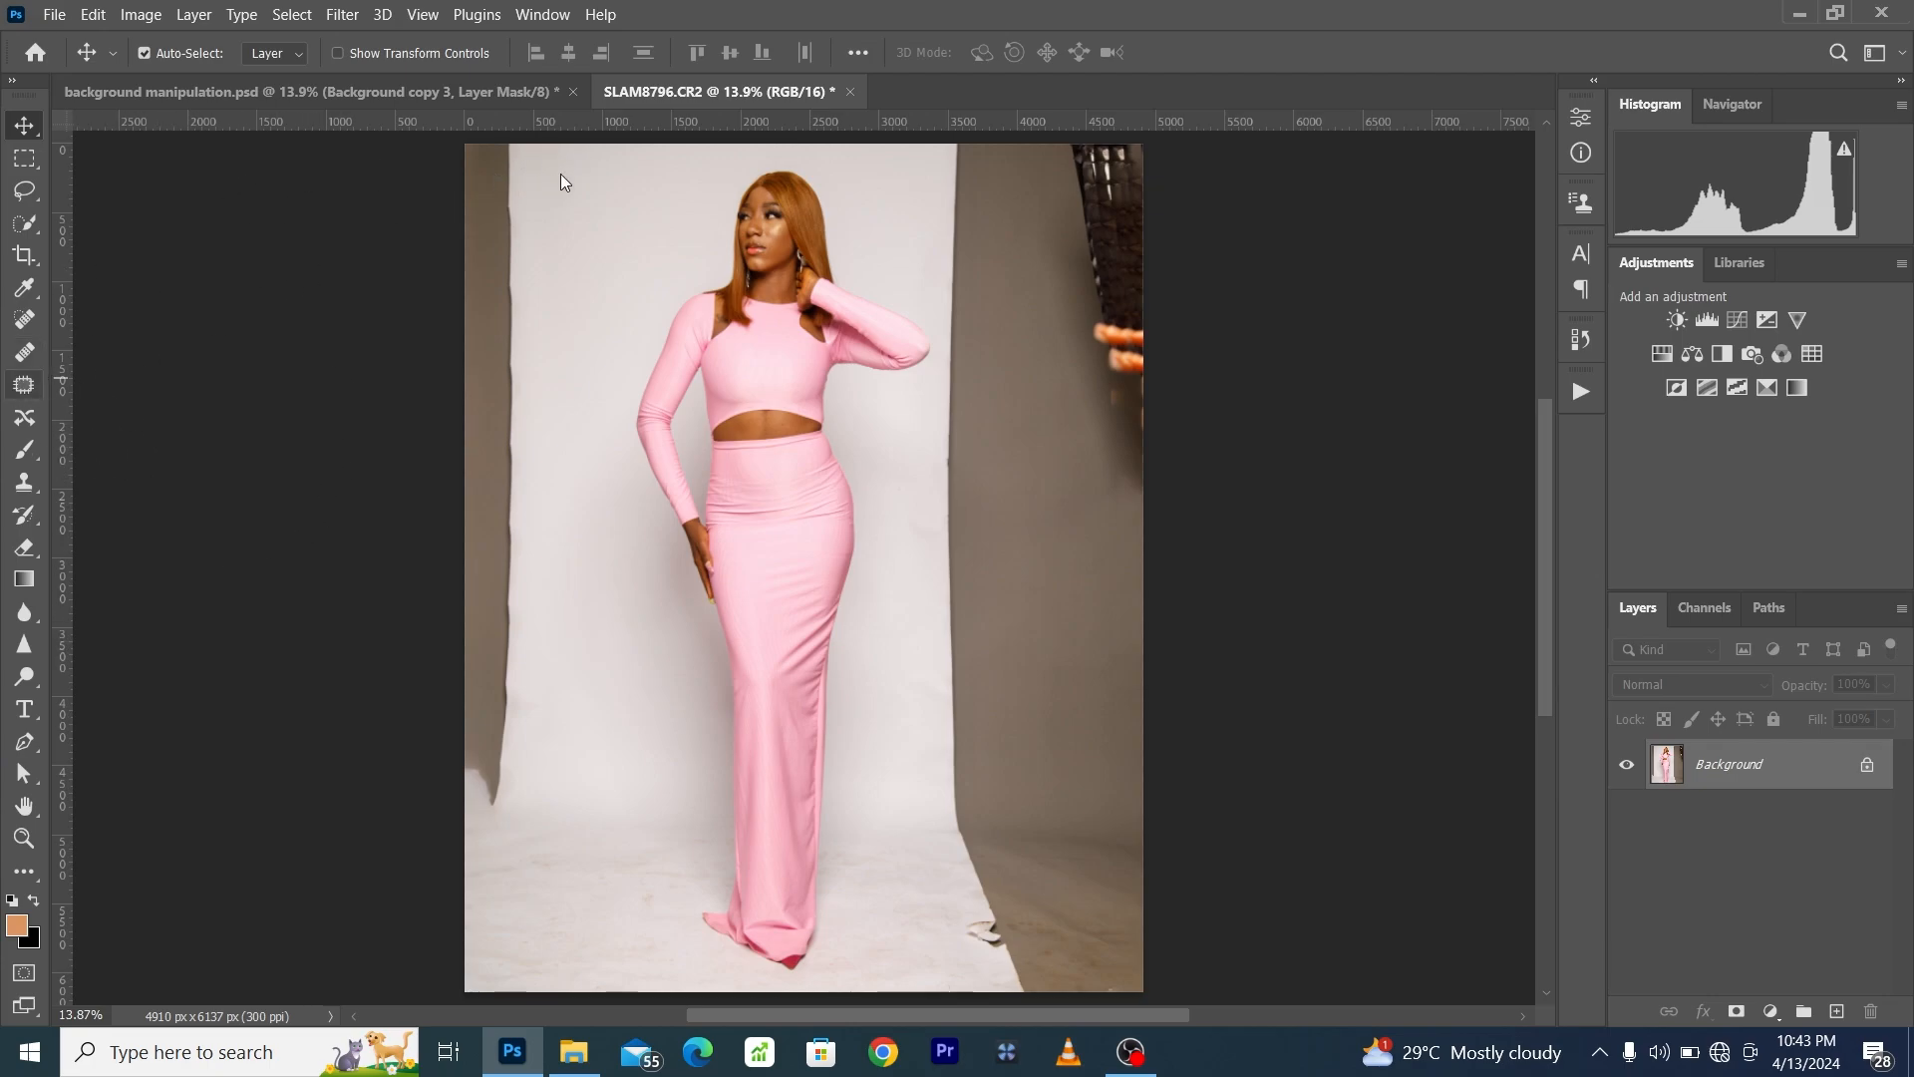
{"action": "left_click_drag", "start_coordinate": [555, 404], "coordinate": [577, 700]}
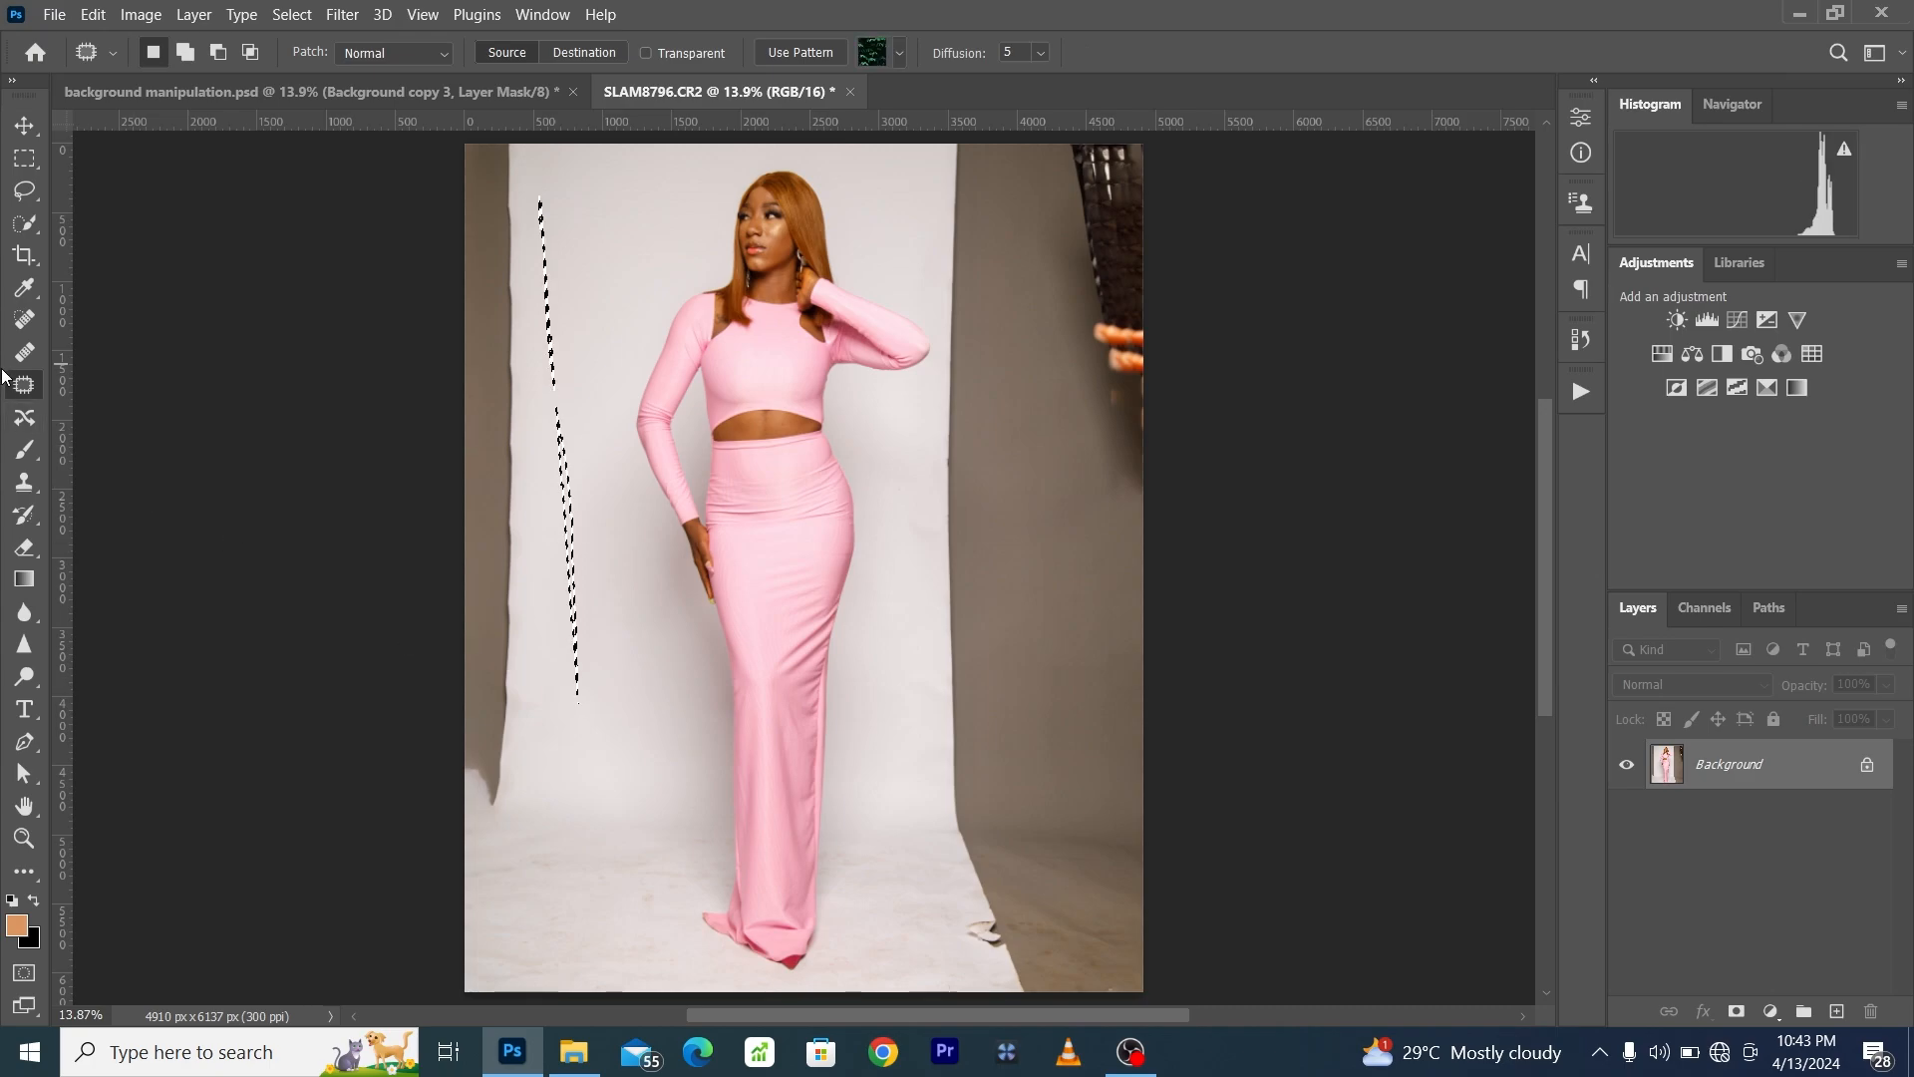
{"action": "key", "text": "ctrl+d"}
{"action": "mouse_move", "coordinate": [550, 450]}
{"action": "left_mouse_down"}
{"action": "mouse_move", "coordinate": [575, 706]}
{"action": "mouse_move", "coordinate": [526, 880]}
{"action": "left_mouse_up"}
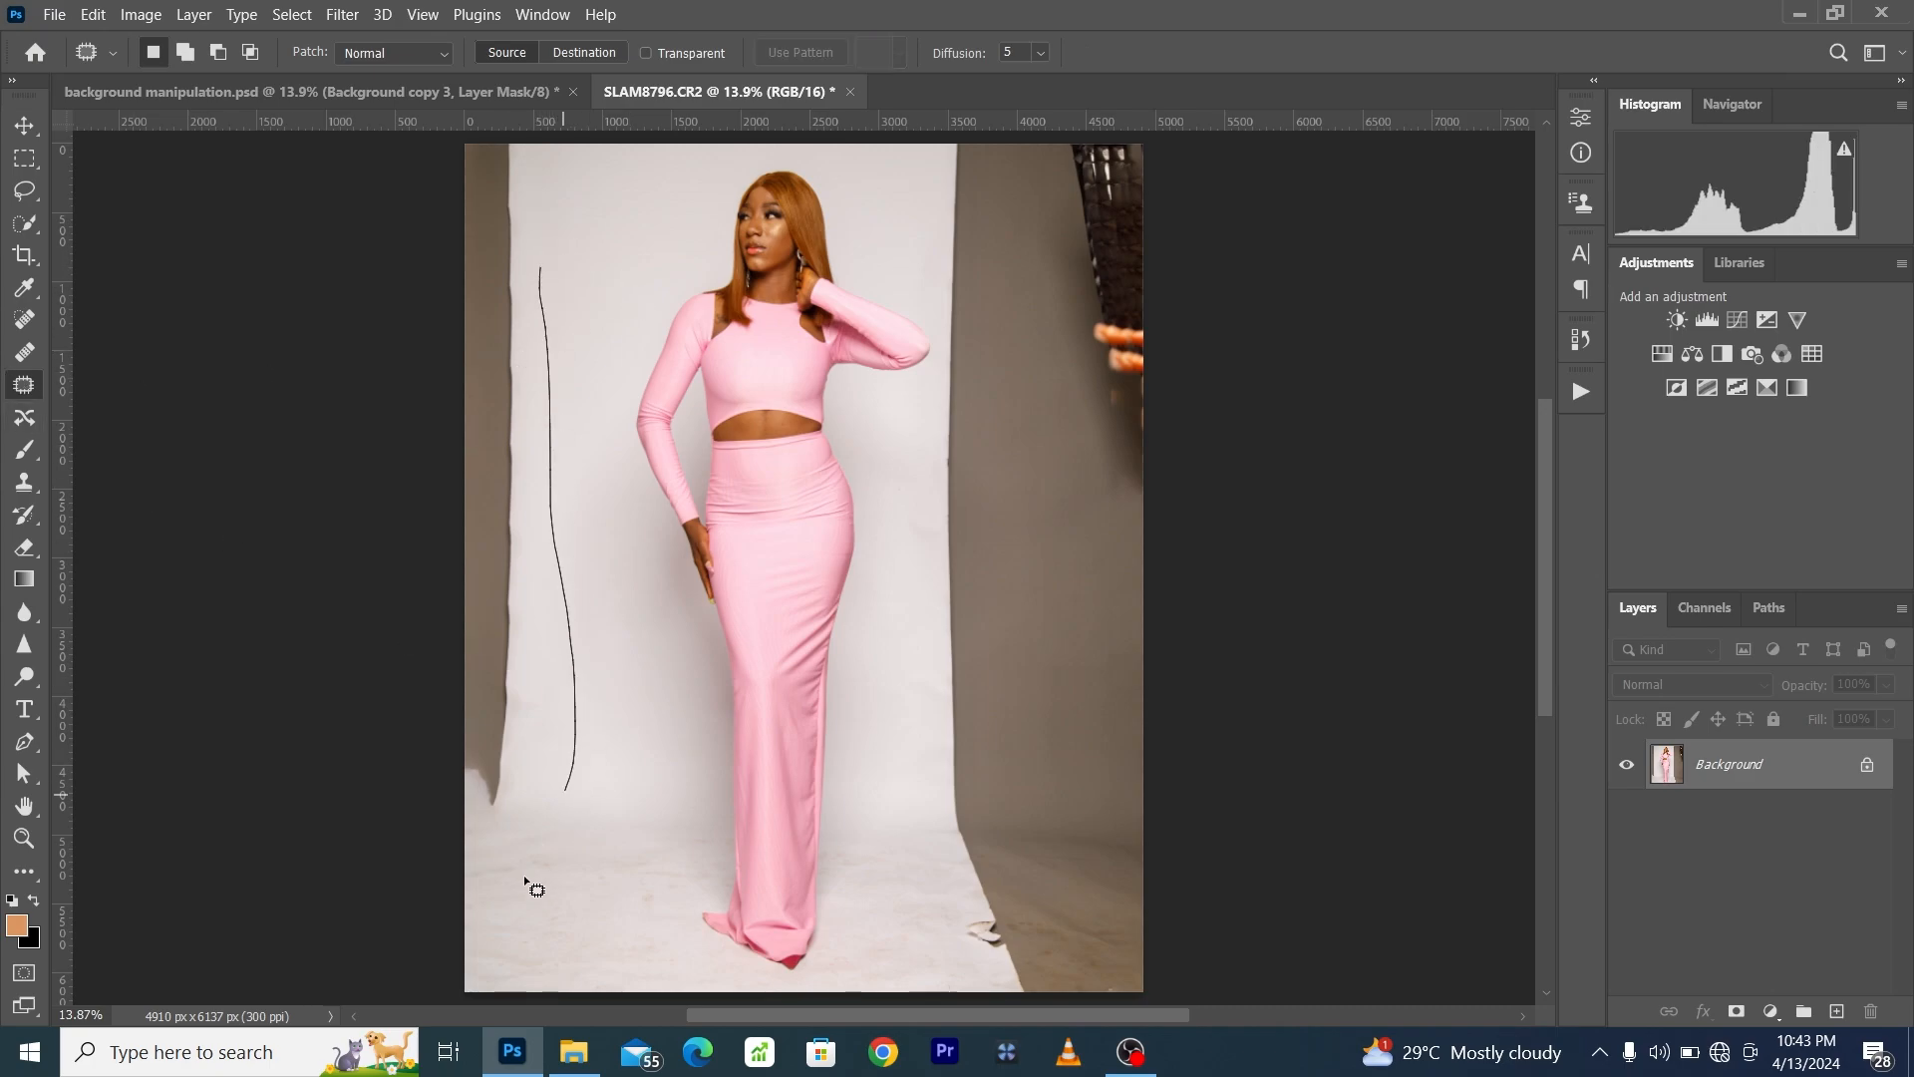
{"action": "left_click_drag", "start_coordinate": [350, 290], "coordinate": [559, 16]}
{"action": "left_click_drag", "start_coordinate": [492, 234], "coordinate": [573, 241]}
{"action": "key", "text": "ctrl+d"}
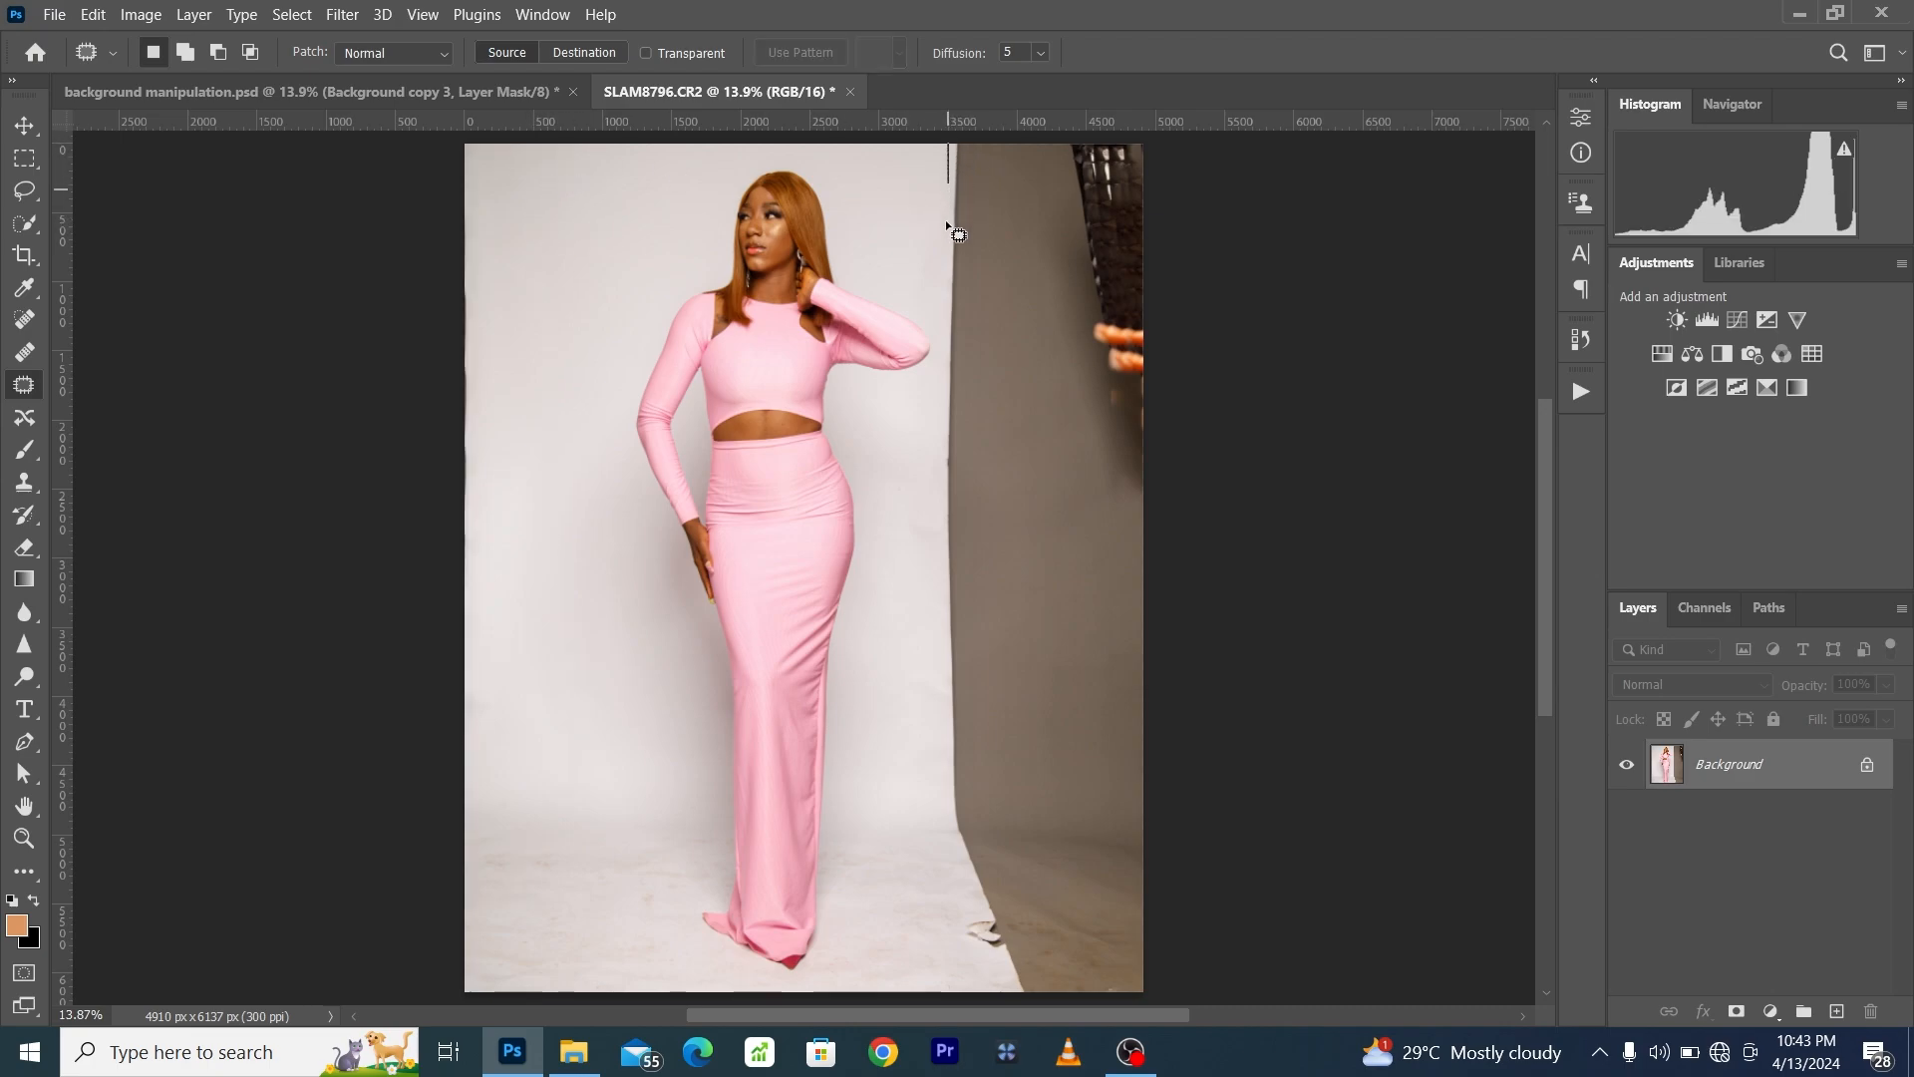
- Patch the dark wall and light stand along the photo's right side with clean backdrop from beside the woman
{"action": "key", "text": "ctrl+d"}
{"action": "left_click_drag", "start_coordinate": [950, 146], "coordinate": [947, 153]}
{"action": "mouse_move", "coordinate": [944, 289]}
{"action": "left_mouse_down"}
{"action": "mouse_move", "coordinate": [926, 709]}
{"action": "mouse_move", "coordinate": [970, 914]}
{"action": "left_mouse_up"}
{"action": "left_click_drag", "start_coordinate": [1147, 1011], "coordinate": [1166, 140]}
{"action": "left_click_drag", "start_coordinate": [1055, 399], "coordinate": [588, 392]}
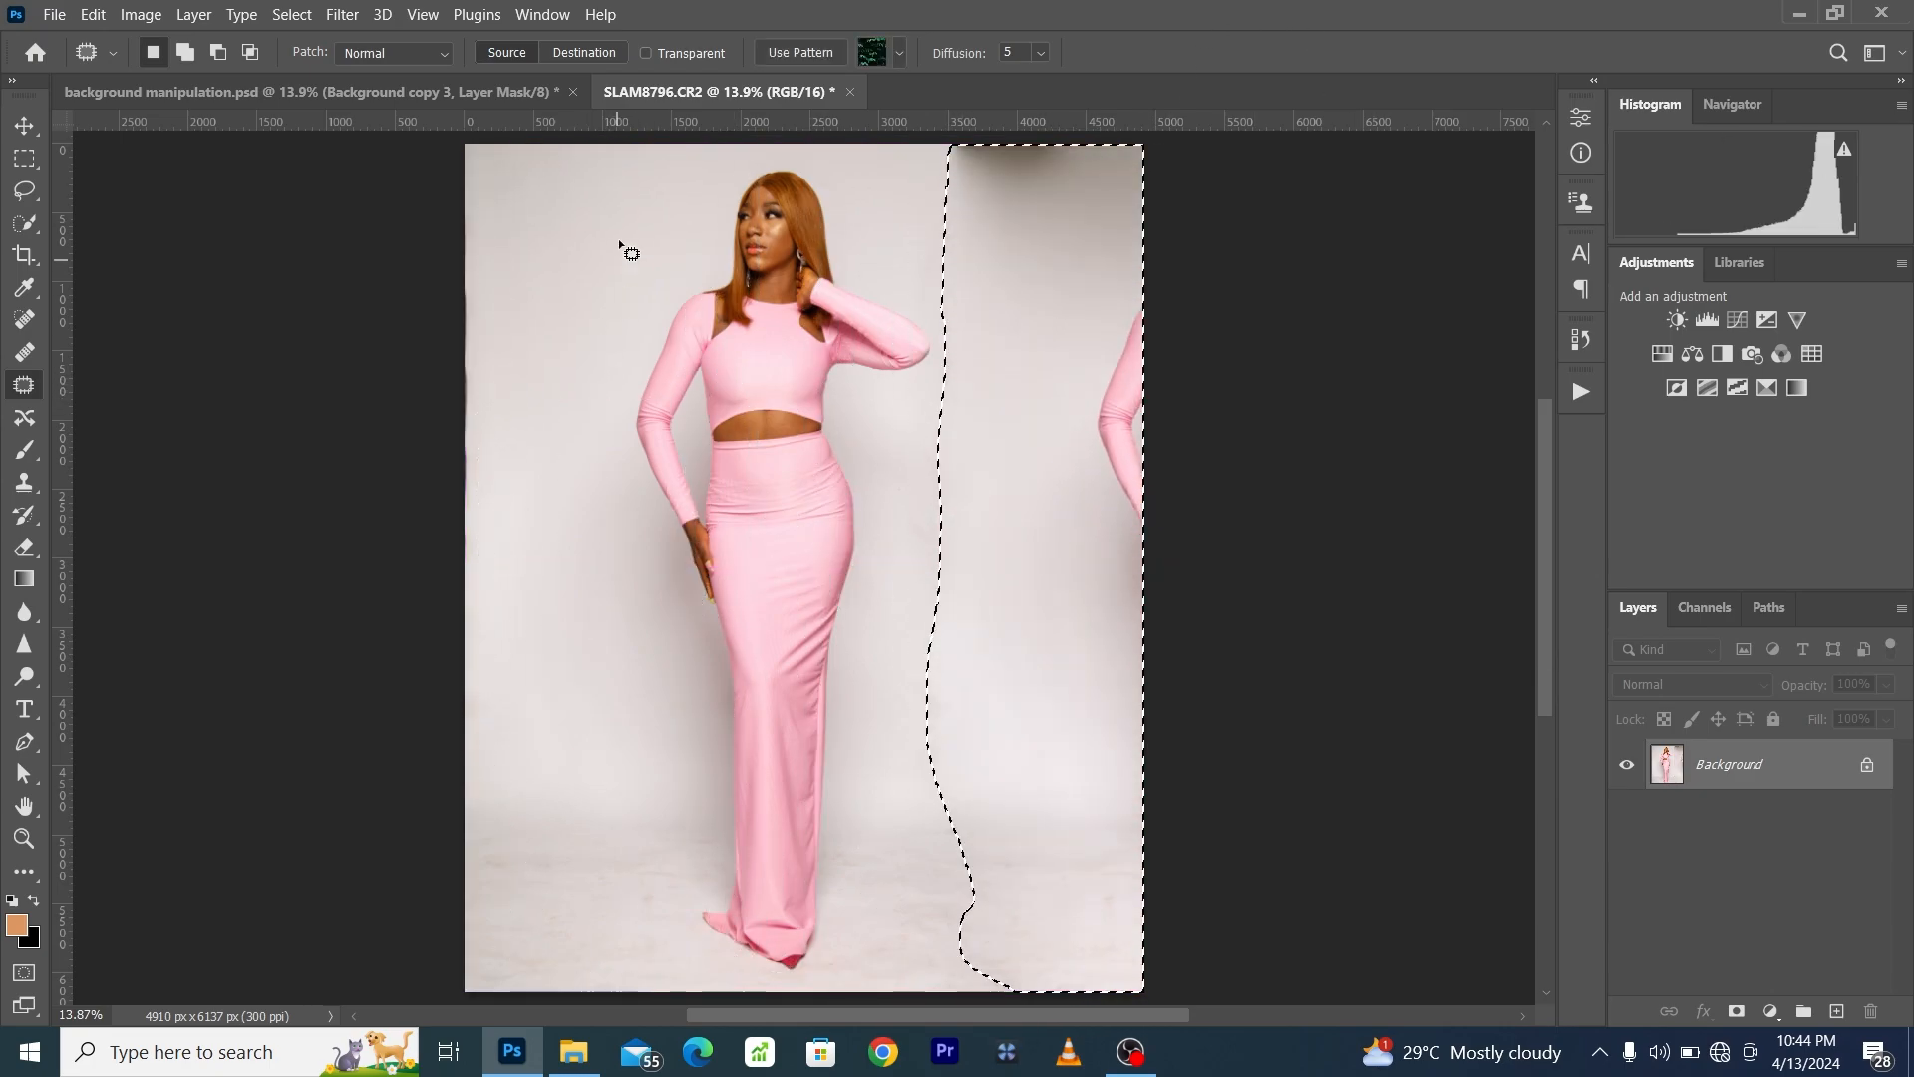
{"action": "key", "text": "ctrl+d"}
- Patch out the duplicated pink sleeve at the photo's right edge with neighbouring clean backdrop
{"action": "mouse_move", "coordinate": [1050, 232]}
{"action": "left_mouse_down"}
{"action": "mouse_move", "coordinate": [942, 98]}
{"action": "mouse_move", "coordinate": [972, 284]}
{"action": "left_mouse_up"}
{"action": "key", "text": "ctrl+d"}
{"action": "mouse_move", "coordinate": [1101, 253]}
{"action": "left_mouse_down"}
{"action": "mouse_move", "coordinate": [1039, 409]}
{"action": "mouse_move", "coordinate": [1230, 291]}
{"action": "left_mouse_up"}
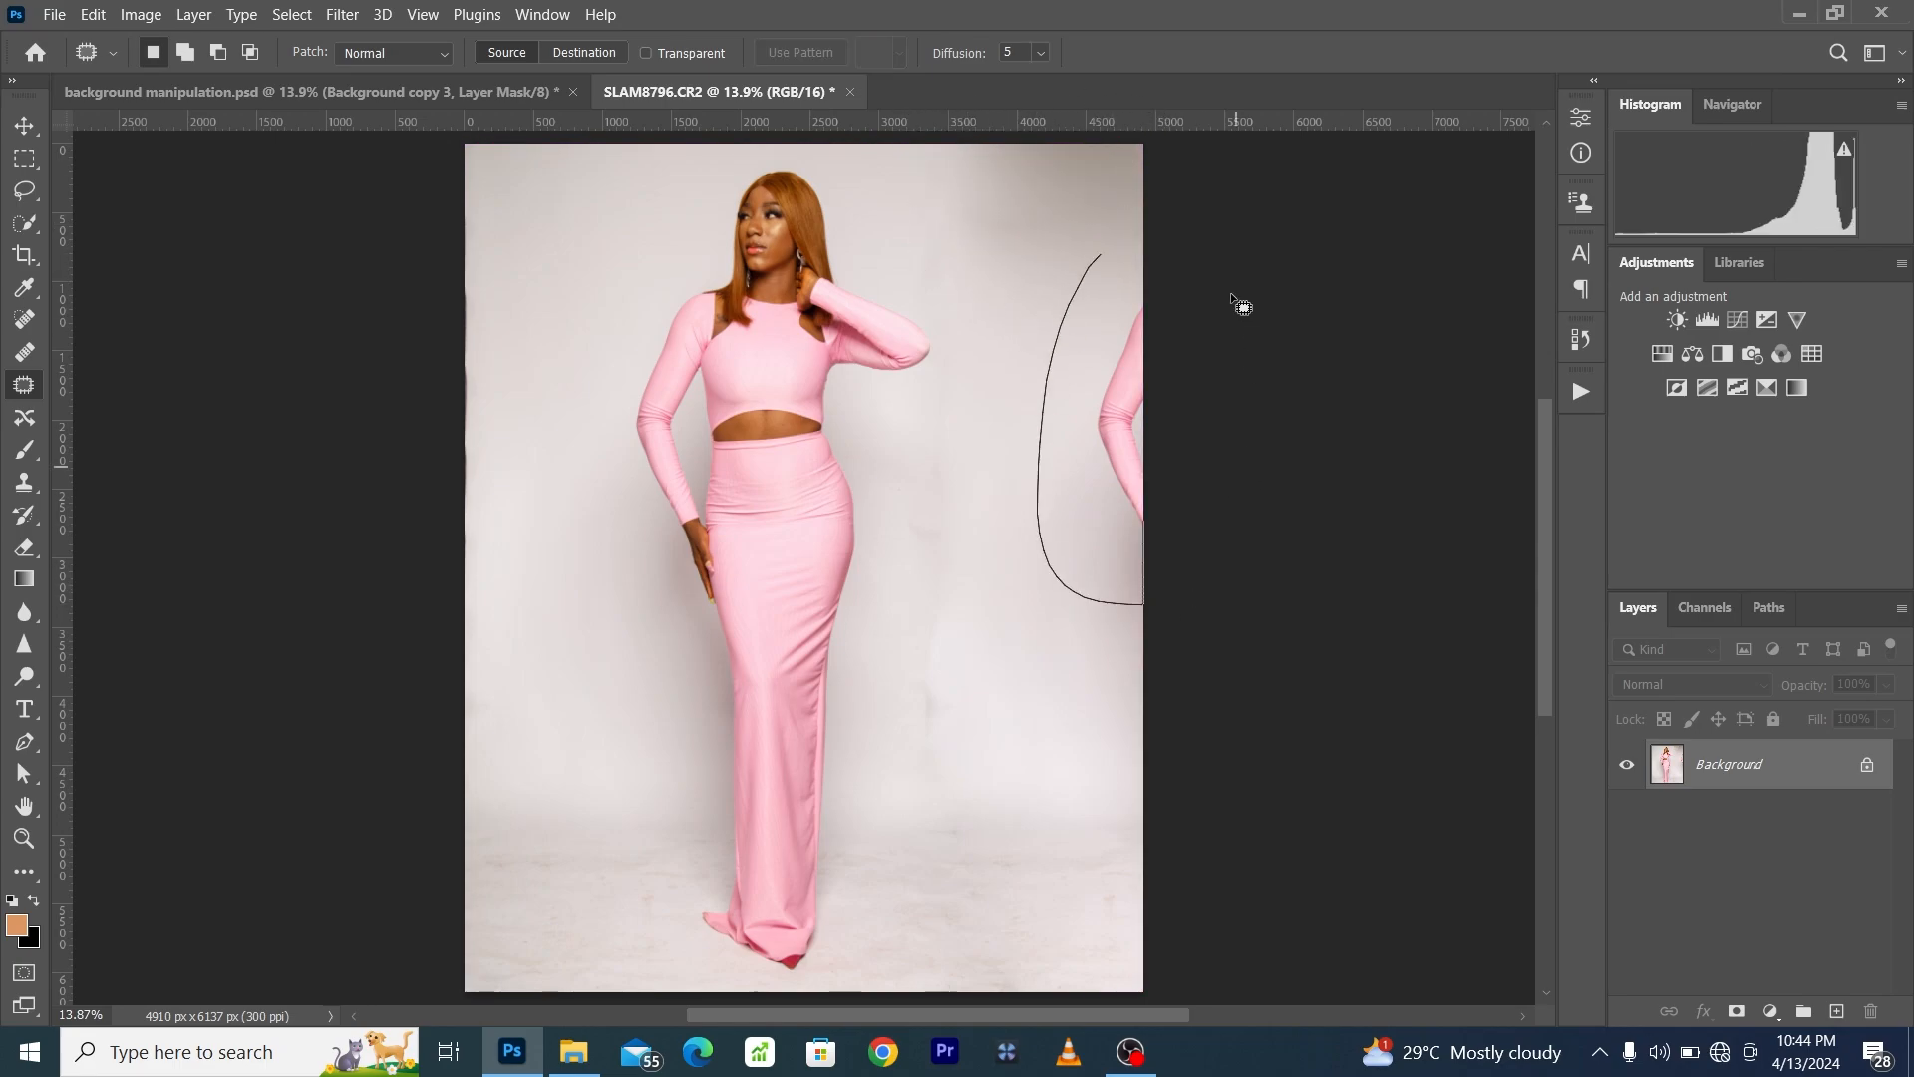
{"action": "left_click_drag", "start_coordinate": [1125, 378], "coordinate": [1007, 386]}
{"action": "key", "text": "ctrl+d"}
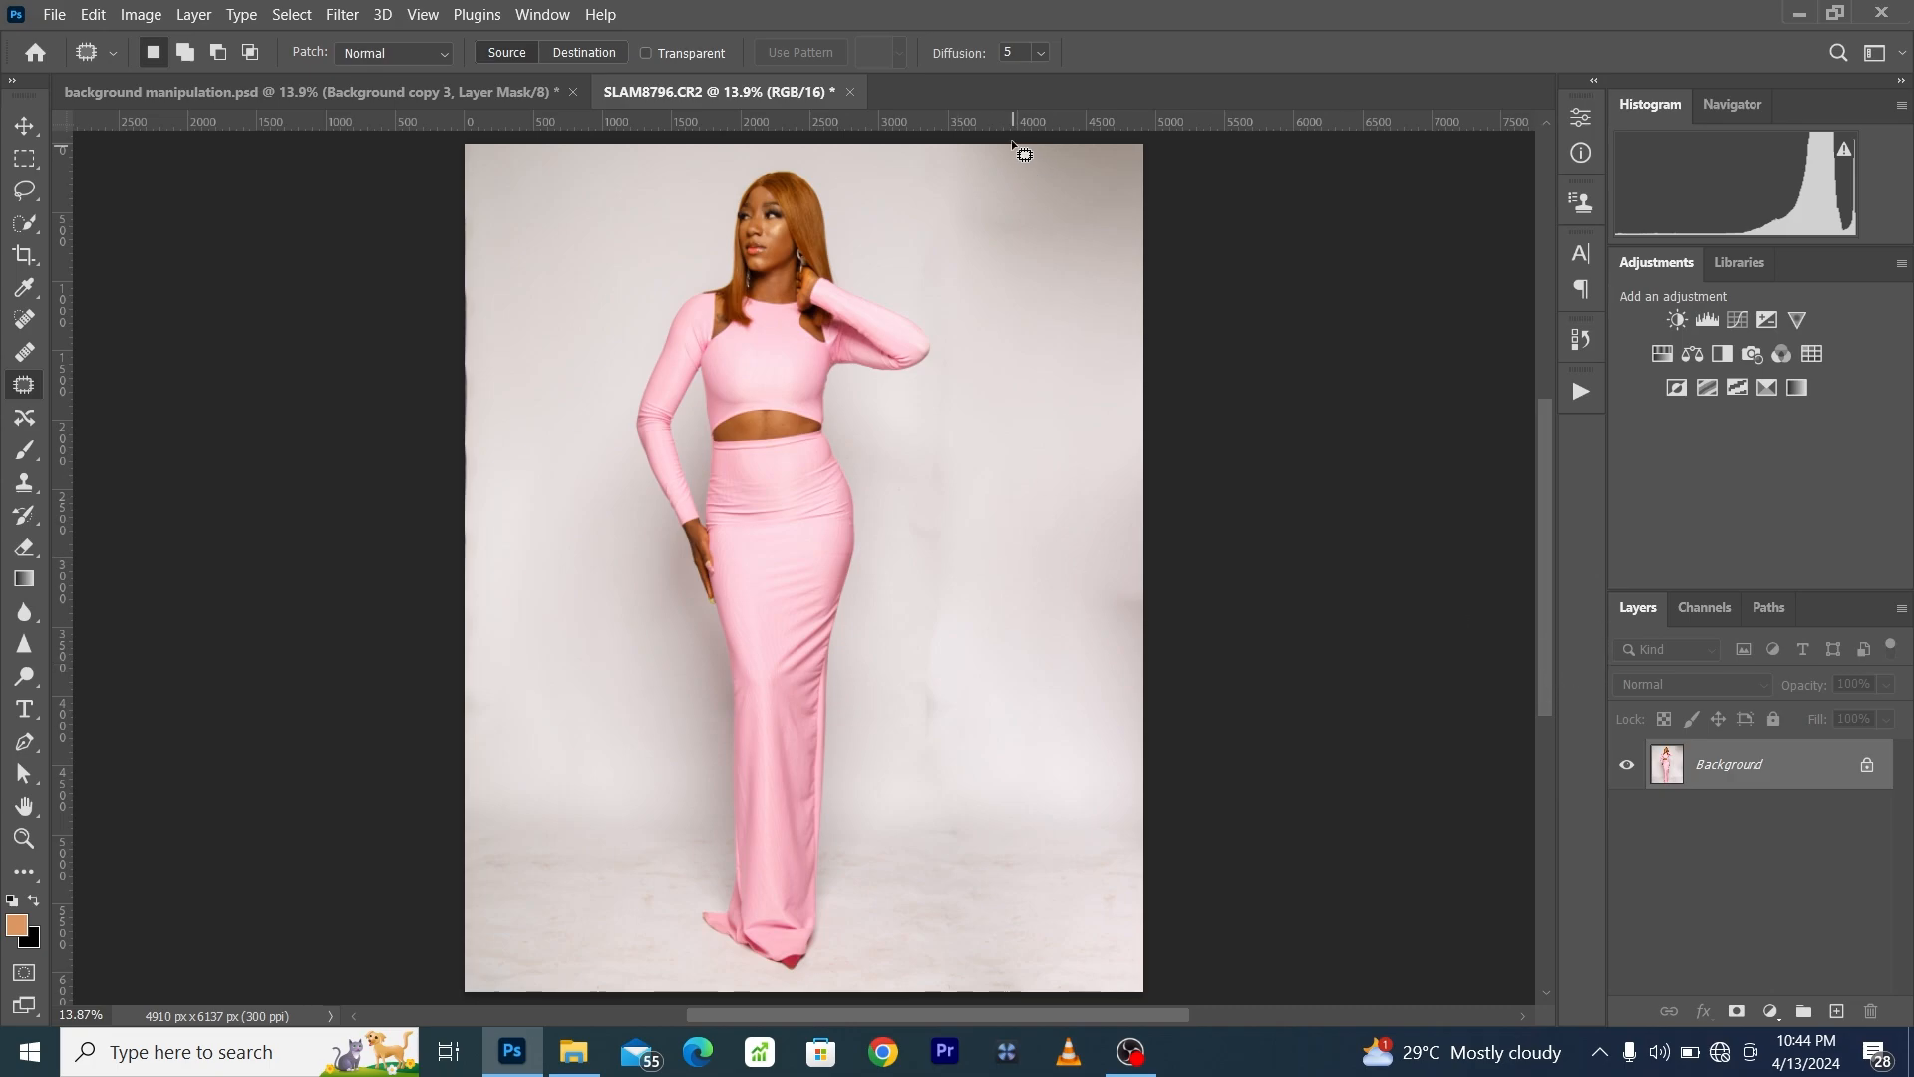
- Run the autoFix FS action on the photo to retouch the woman's skin
{"action": "left_click", "coordinate": [423, 14]}
{"action": "left_click", "coordinate": [466, 232]}
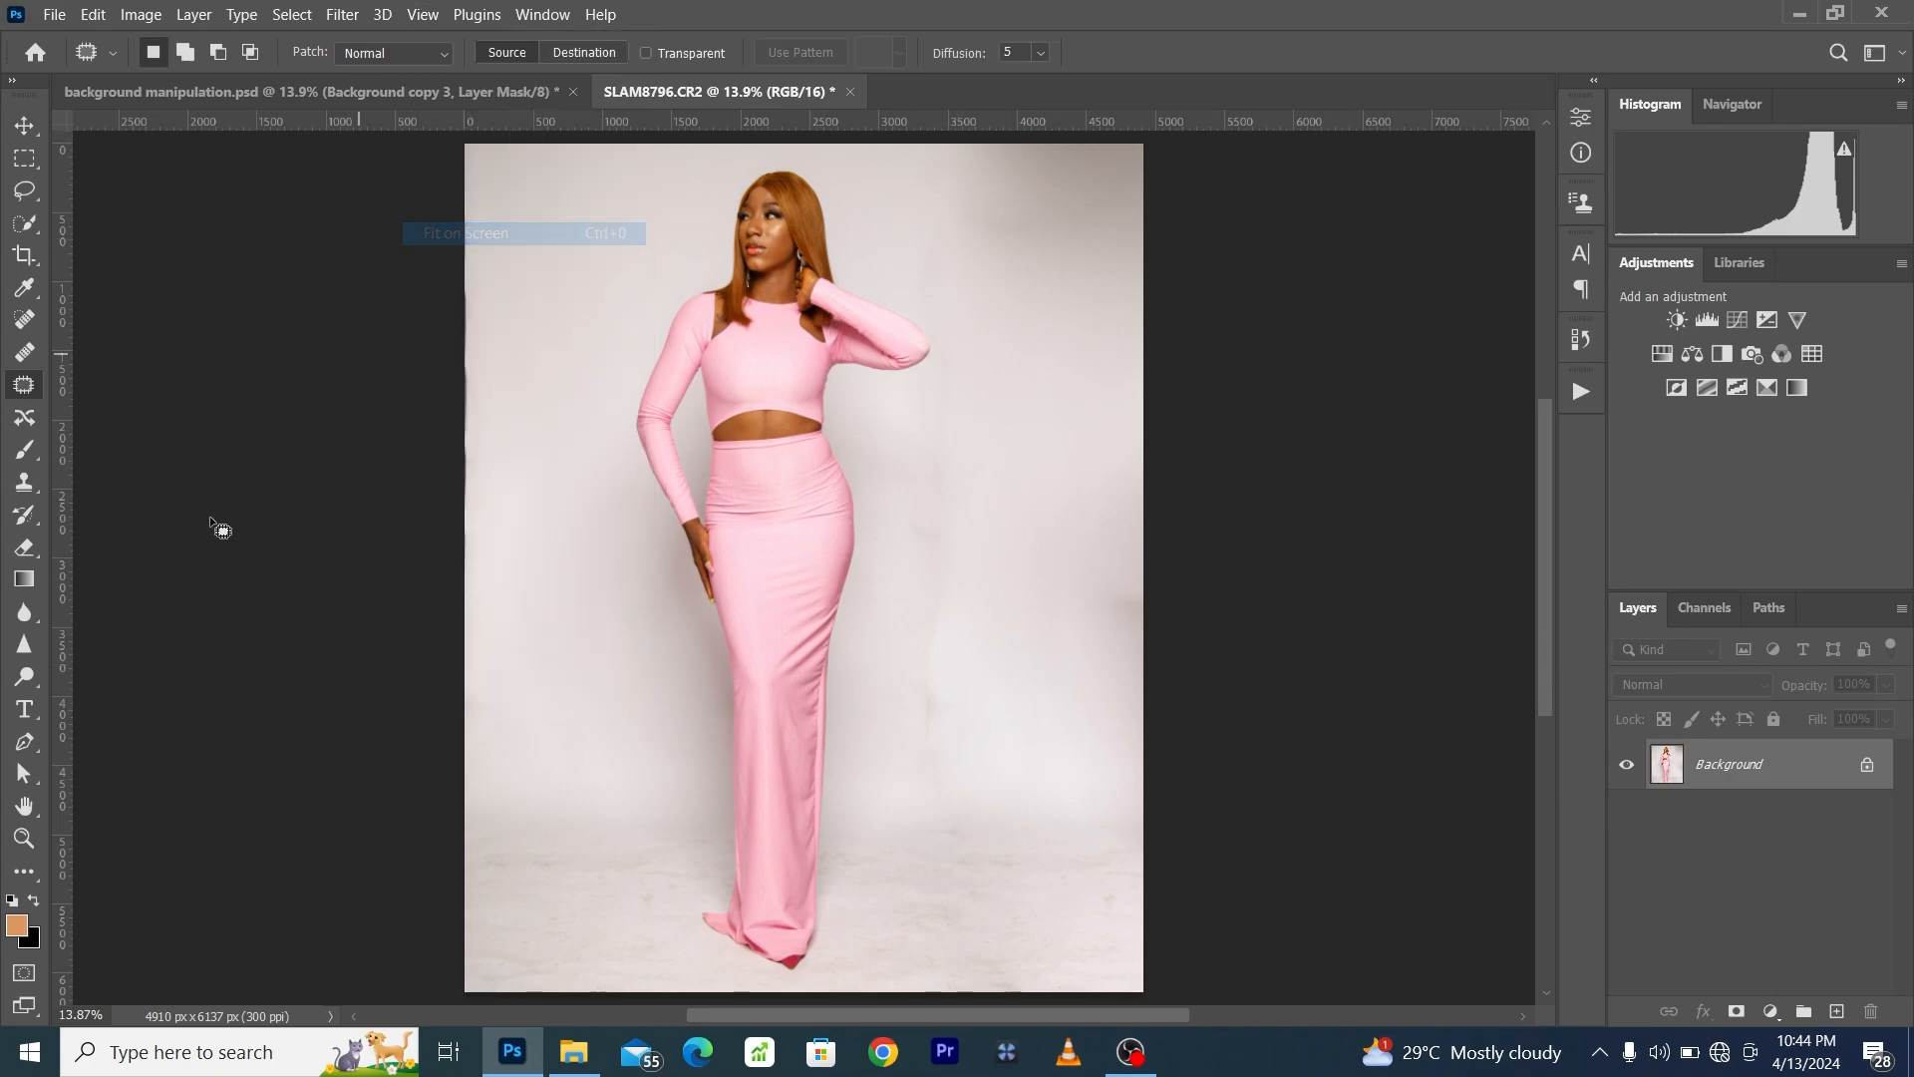
{"action": "left_click", "coordinate": [24, 838]}
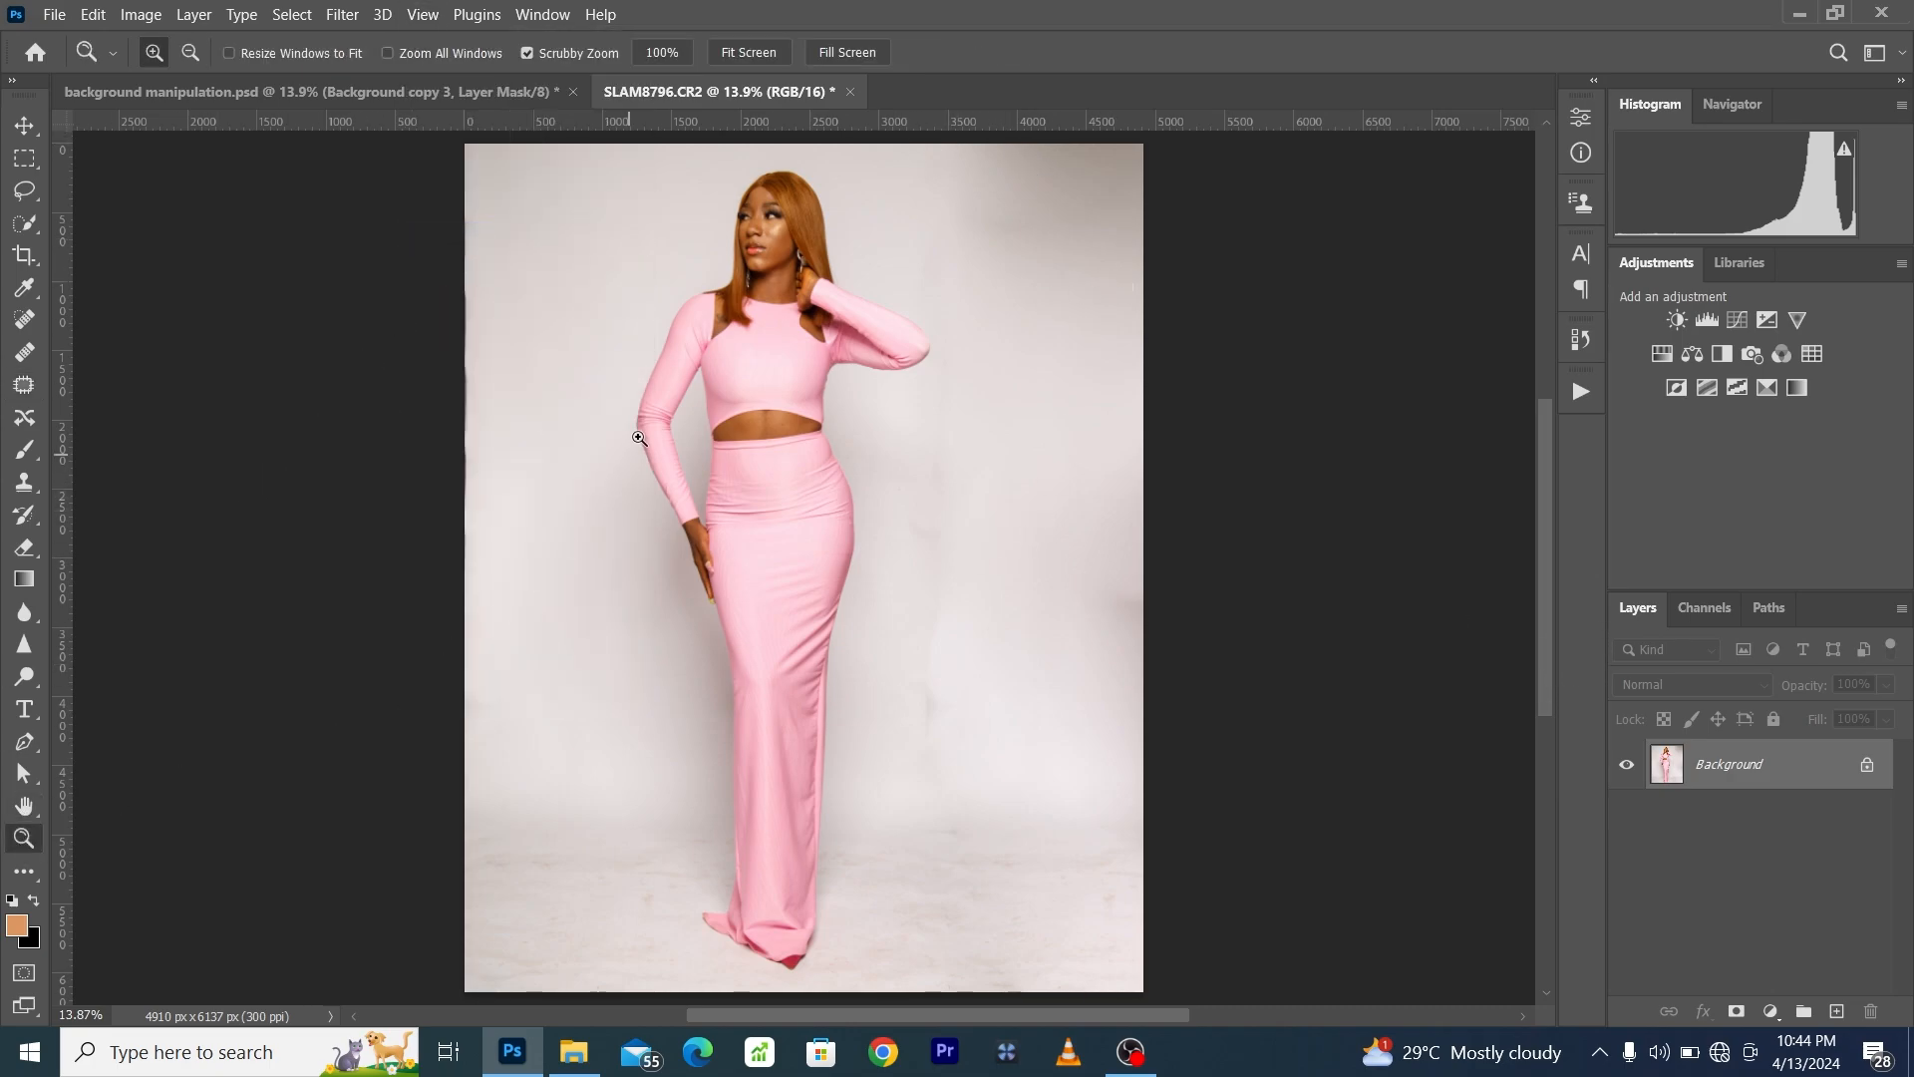
{"action": "left_click_drag", "start_coordinate": [762, 205], "coordinate": [907, 421]}
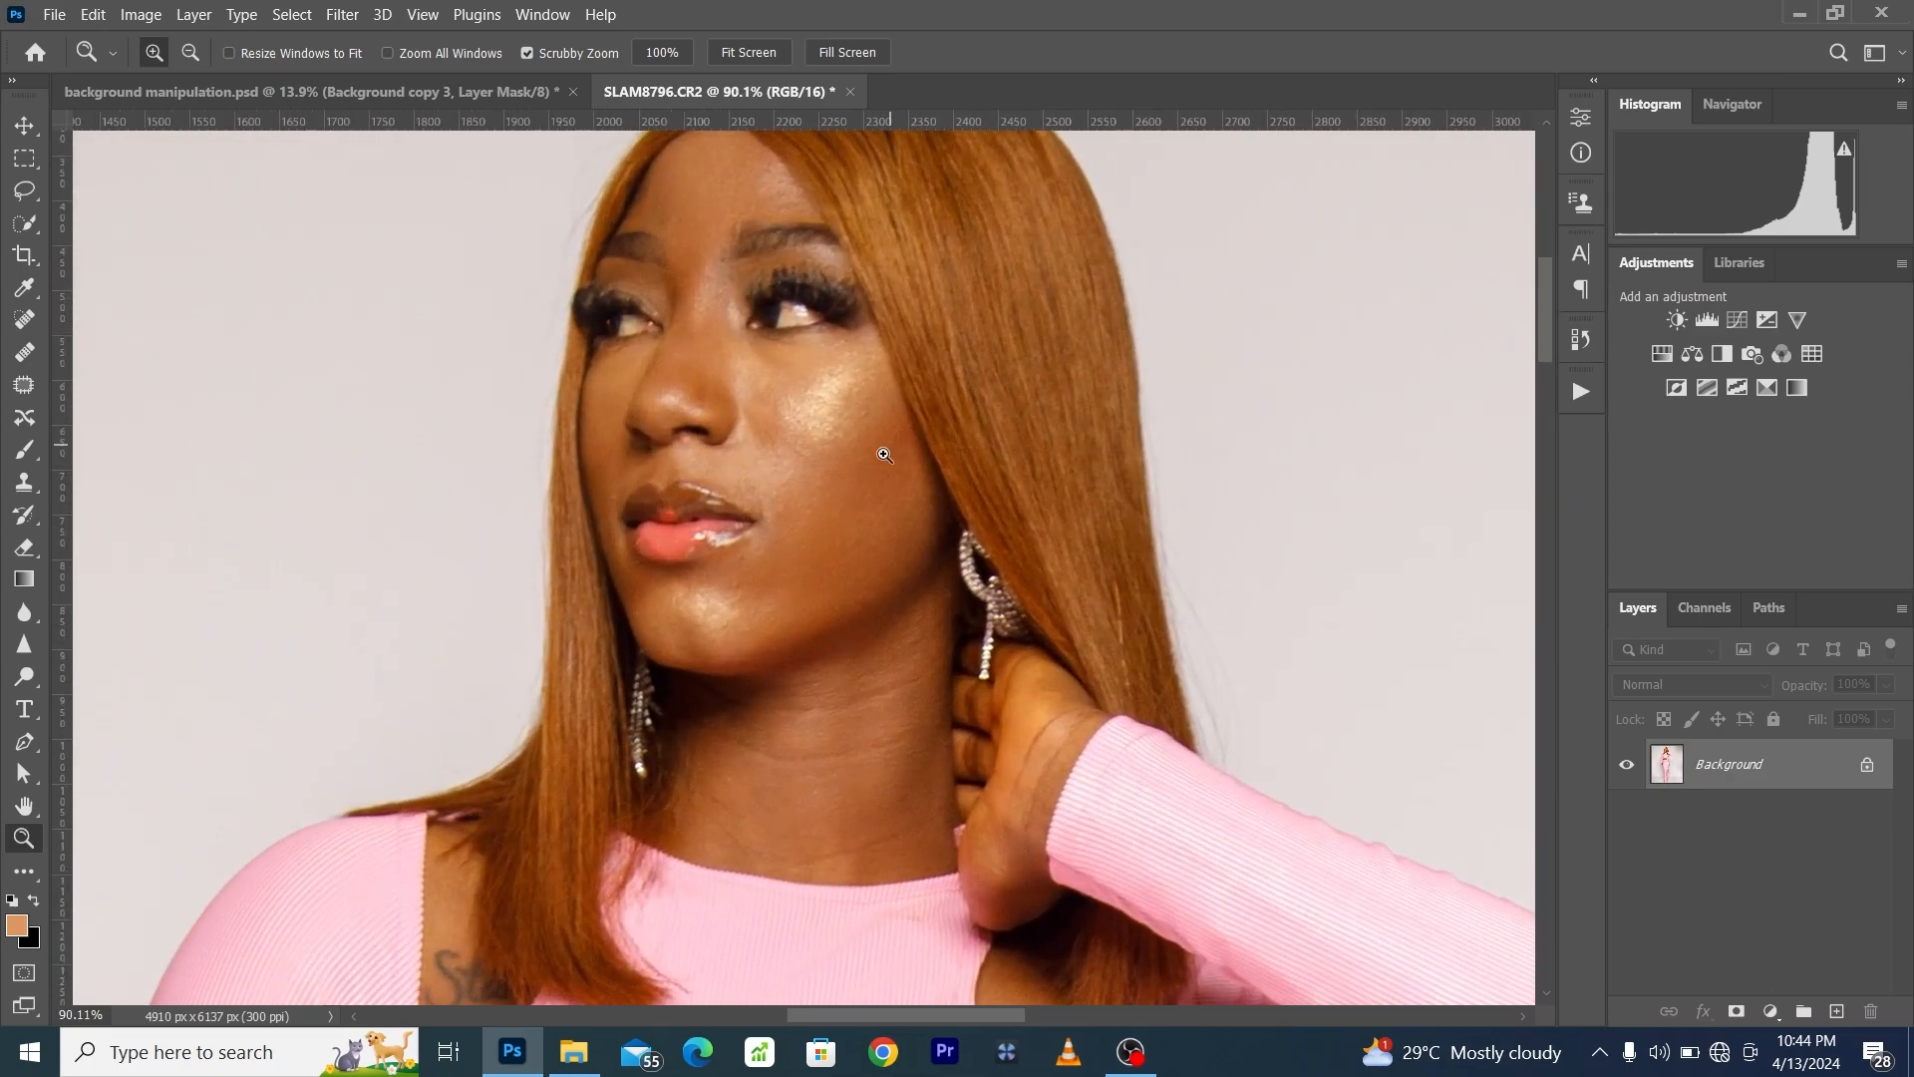
{"action": "scroll", "coordinate": [818, 651], "scroll_direction": "up", "scroll_amount": 2}
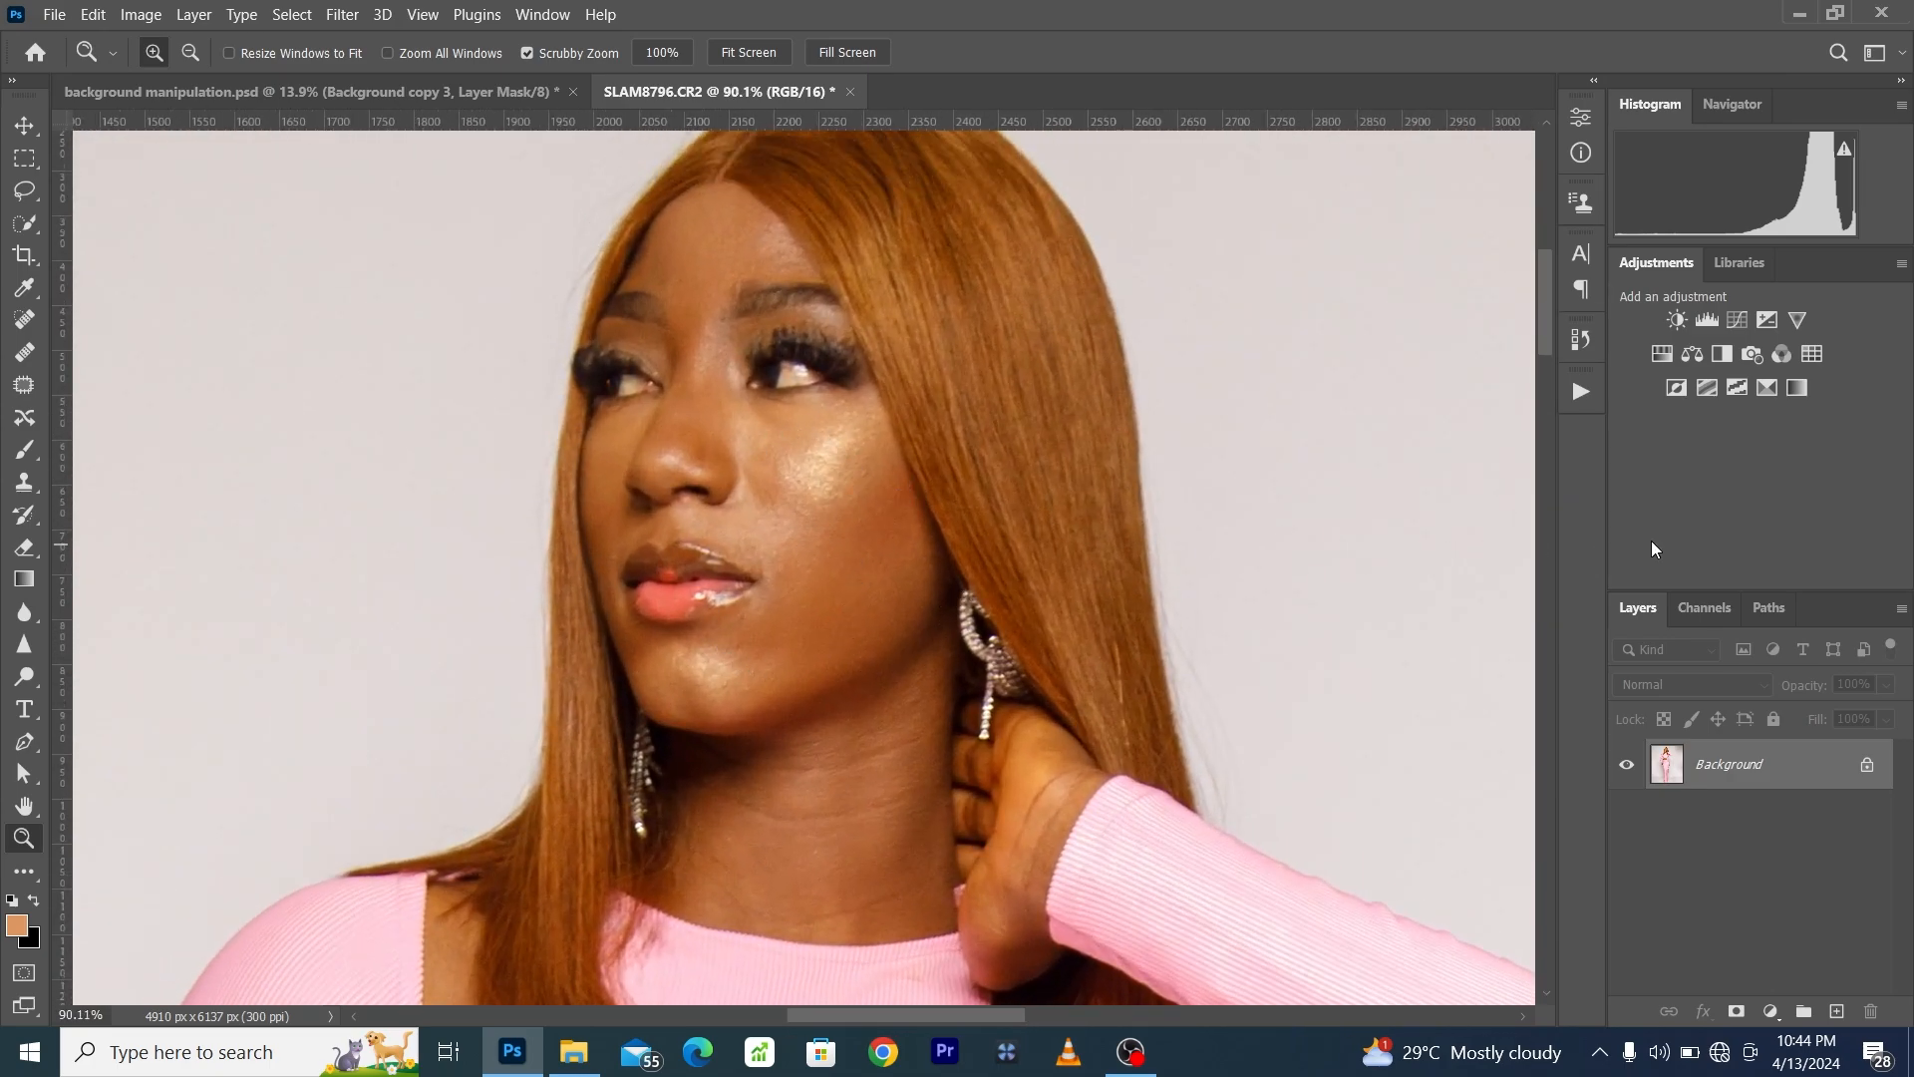
{"action": "left_click", "coordinate": [1579, 389]}
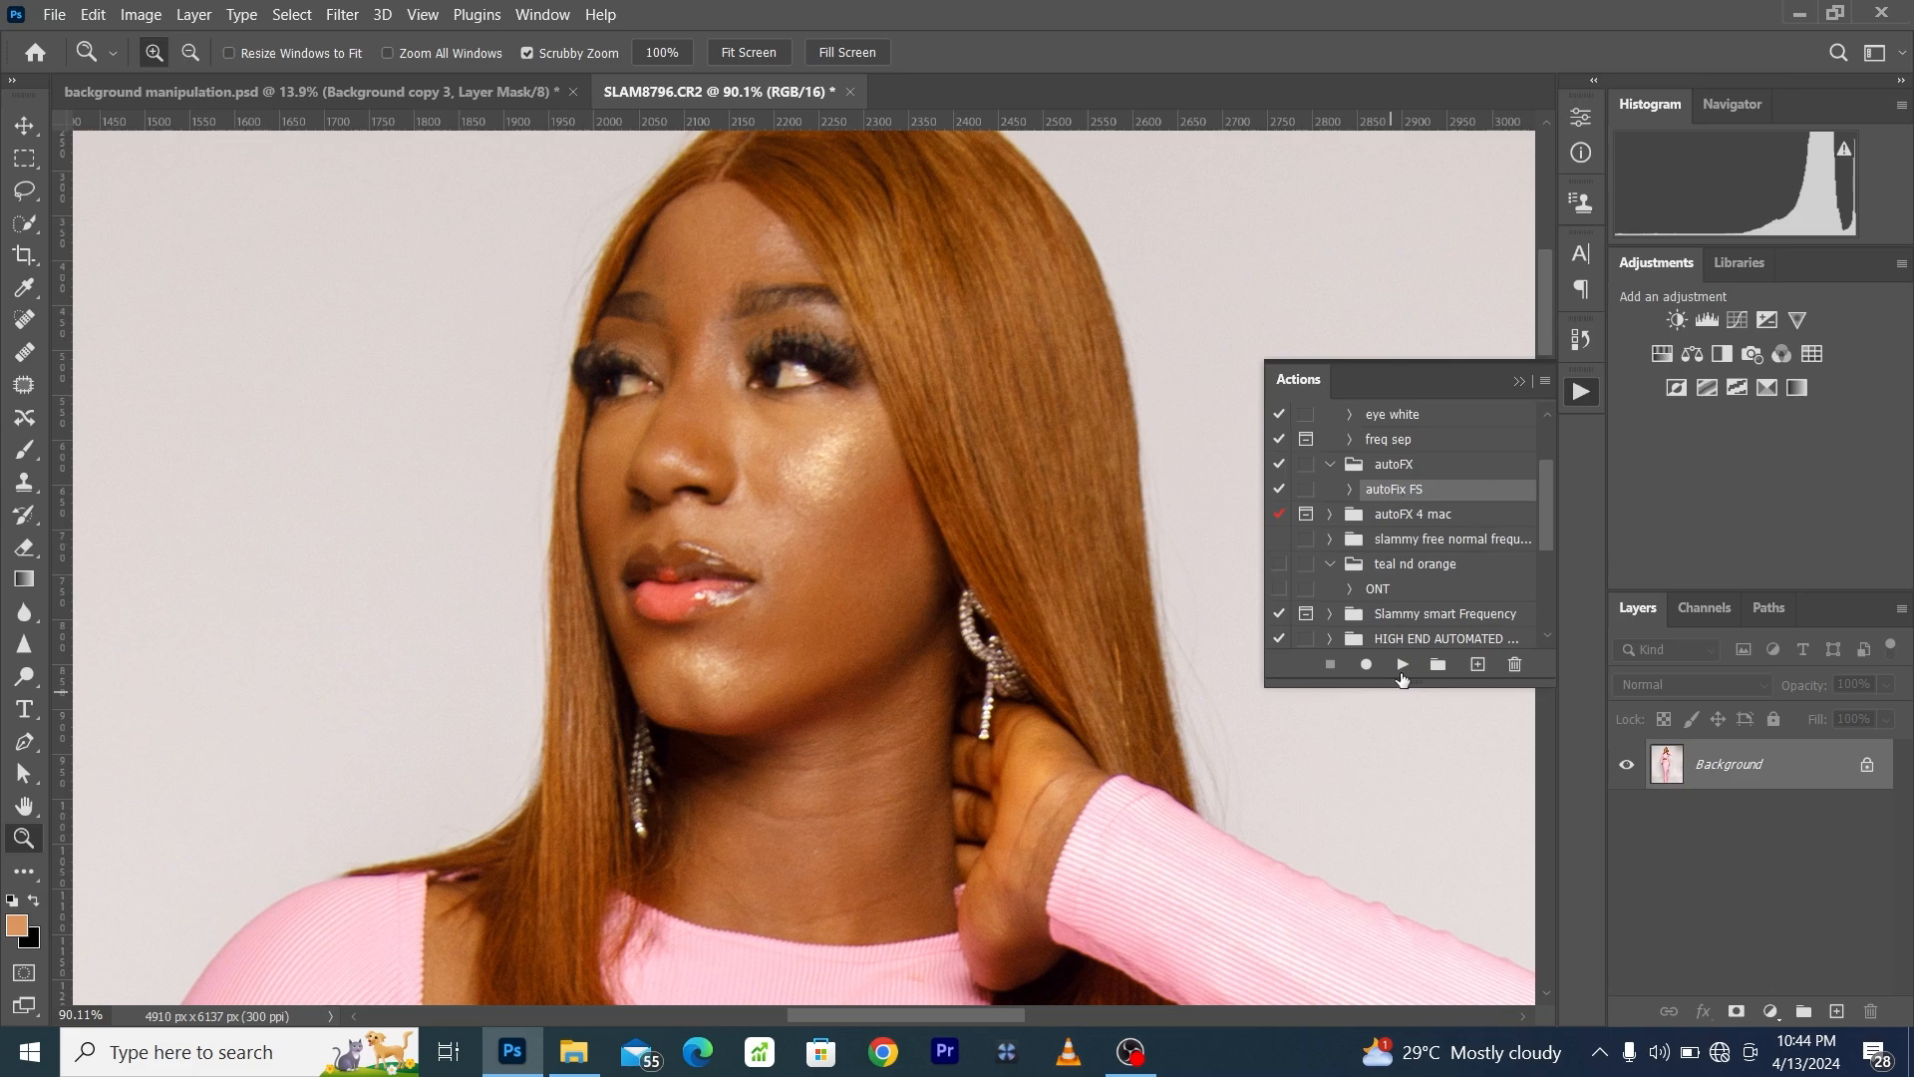
{"action": "left_click", "coordinate": [1401, 665]}
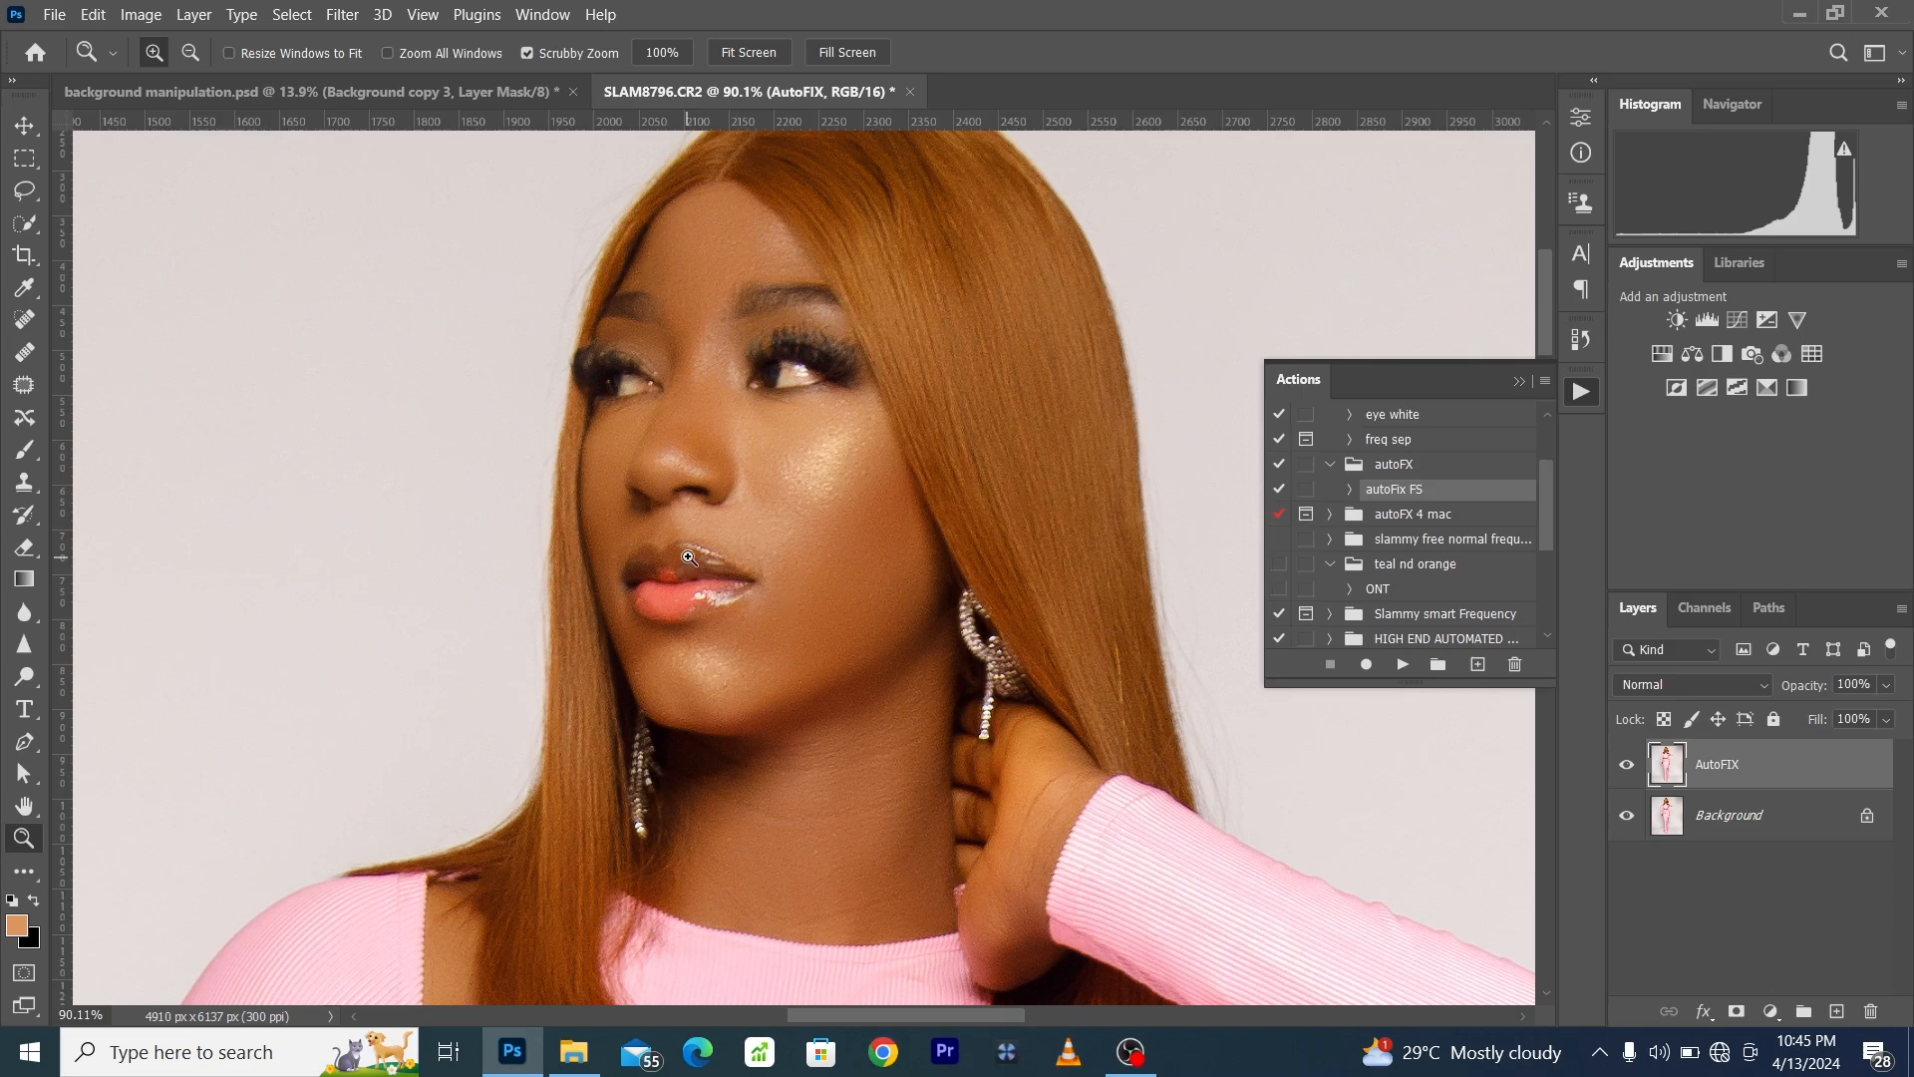
- Compare the woman's face up close with the AutoFIX layer hidden and shown
{"action": "left_click_drag", "start_coordinate": [718, 544], "coordinate": [754, 569]}
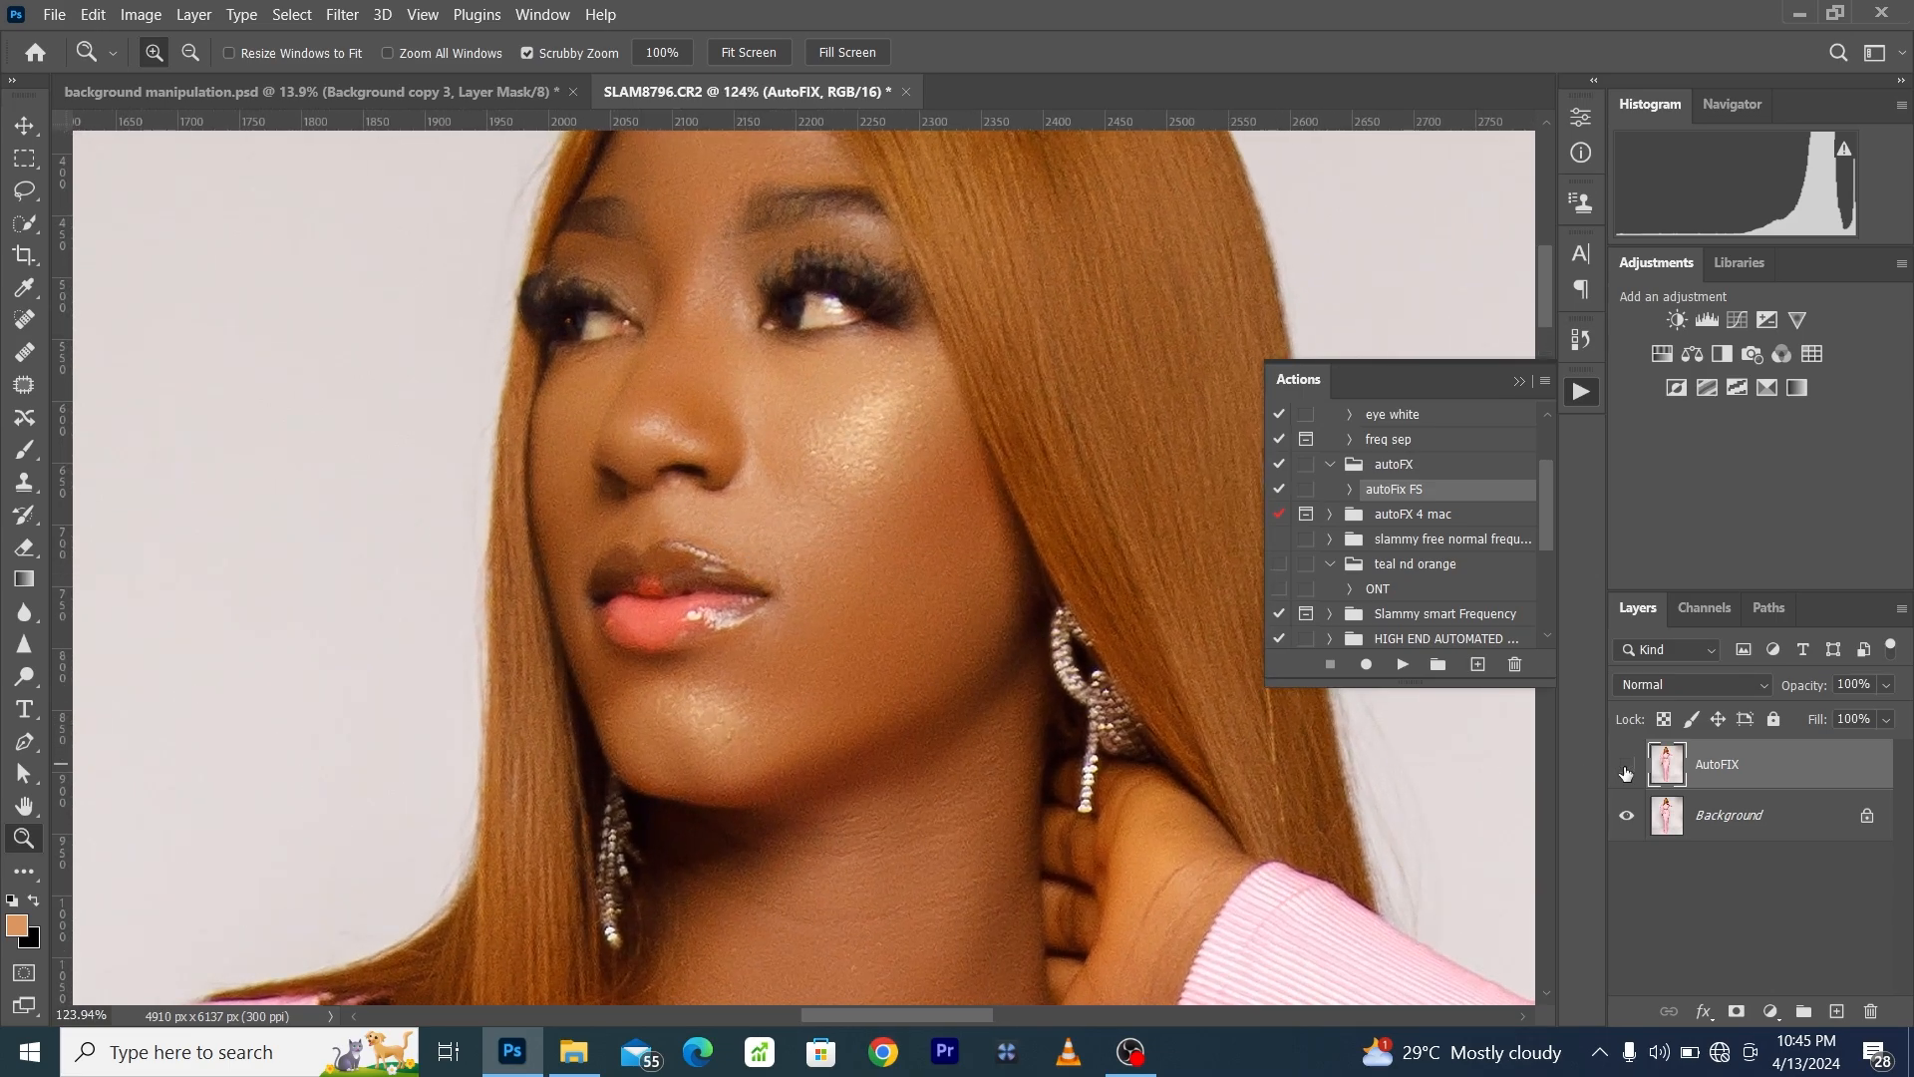
{"action": "left_click", "coordinate": [1625, 770]}
{"action": "left_click", "coordinate": [1626, 770]}
{"action": "scroll", "coordinate": [557, 775], "scroll_direction": "down", "scroll_amount": 2}
{"action": "left_click", "coordinate": [423, 14]}
{"action": "left_click", "coordinate": [480, 235]}
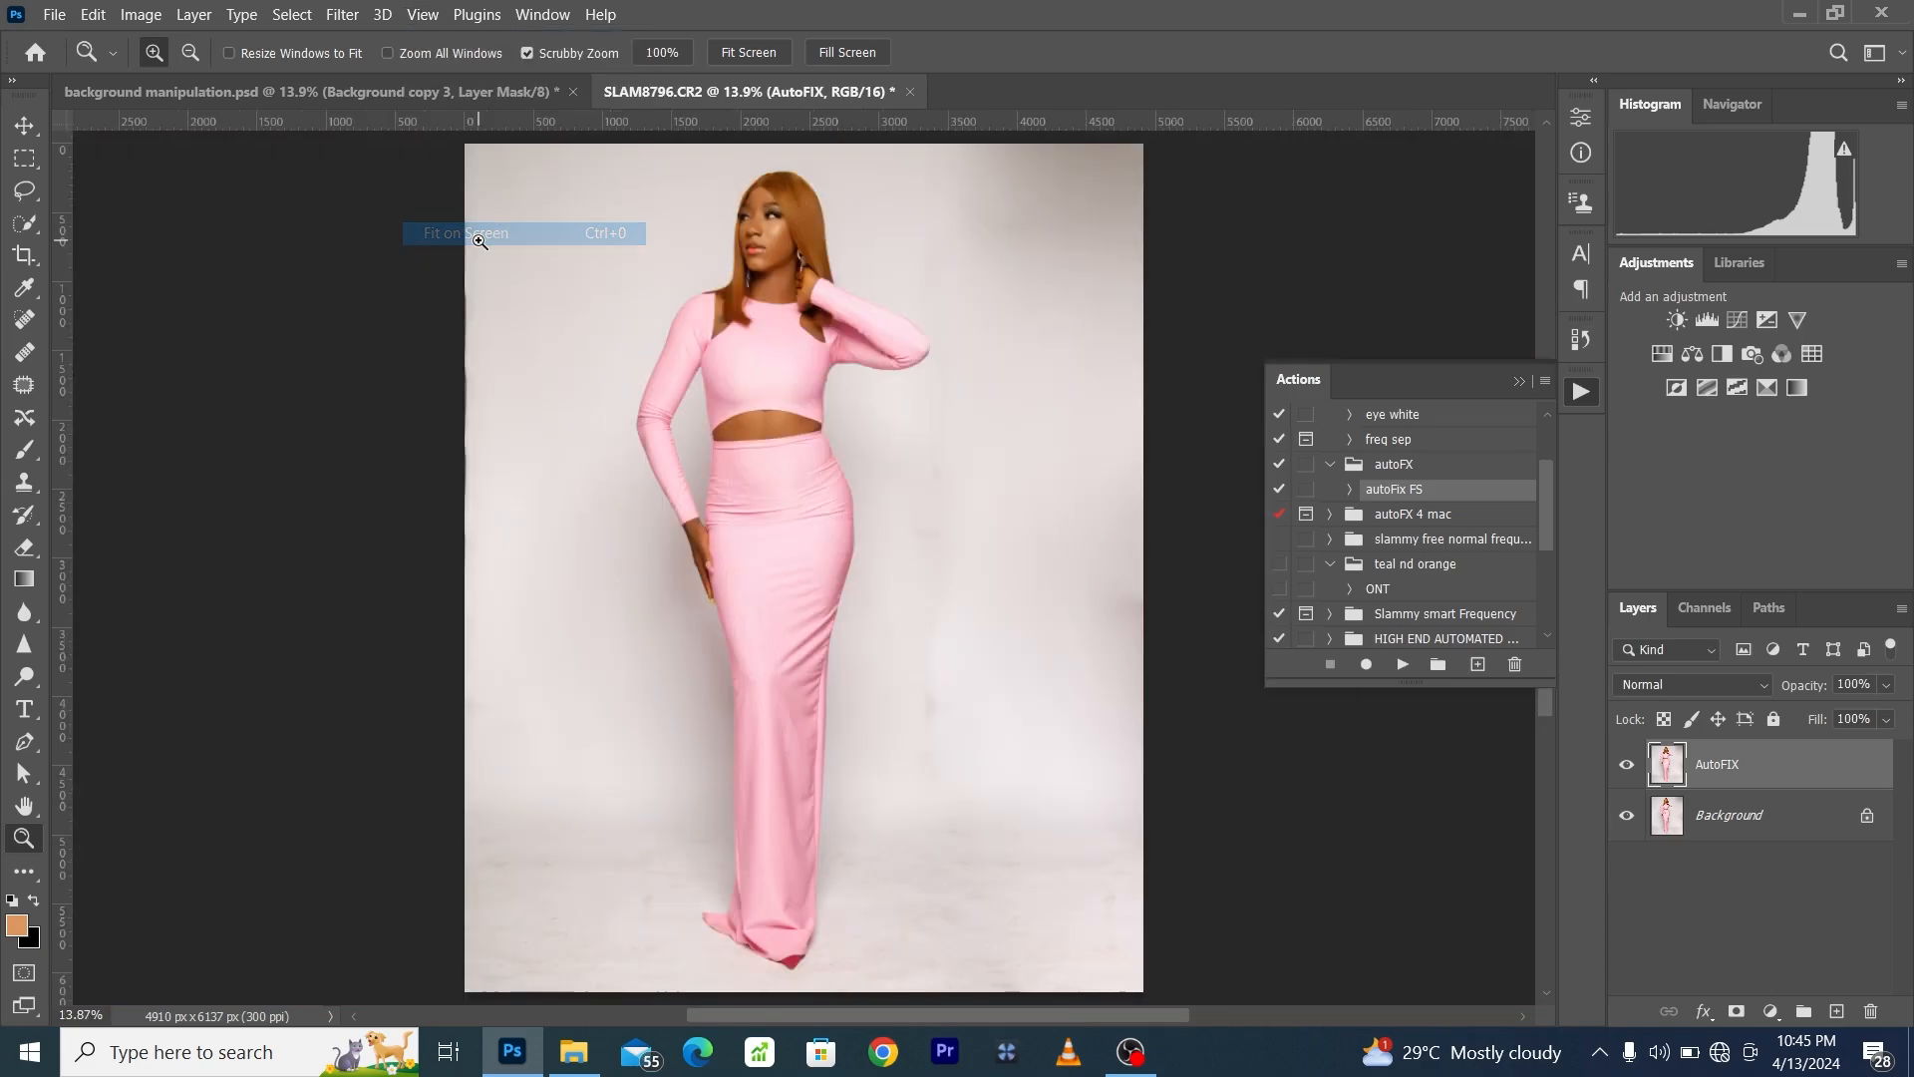
- Examine the AutoFIX retouch on the woman's midriff, skirt and hand up close
{"action": "left_click_drag", "start_coordinate": [768, 420], "coordinate": [853, 488]}
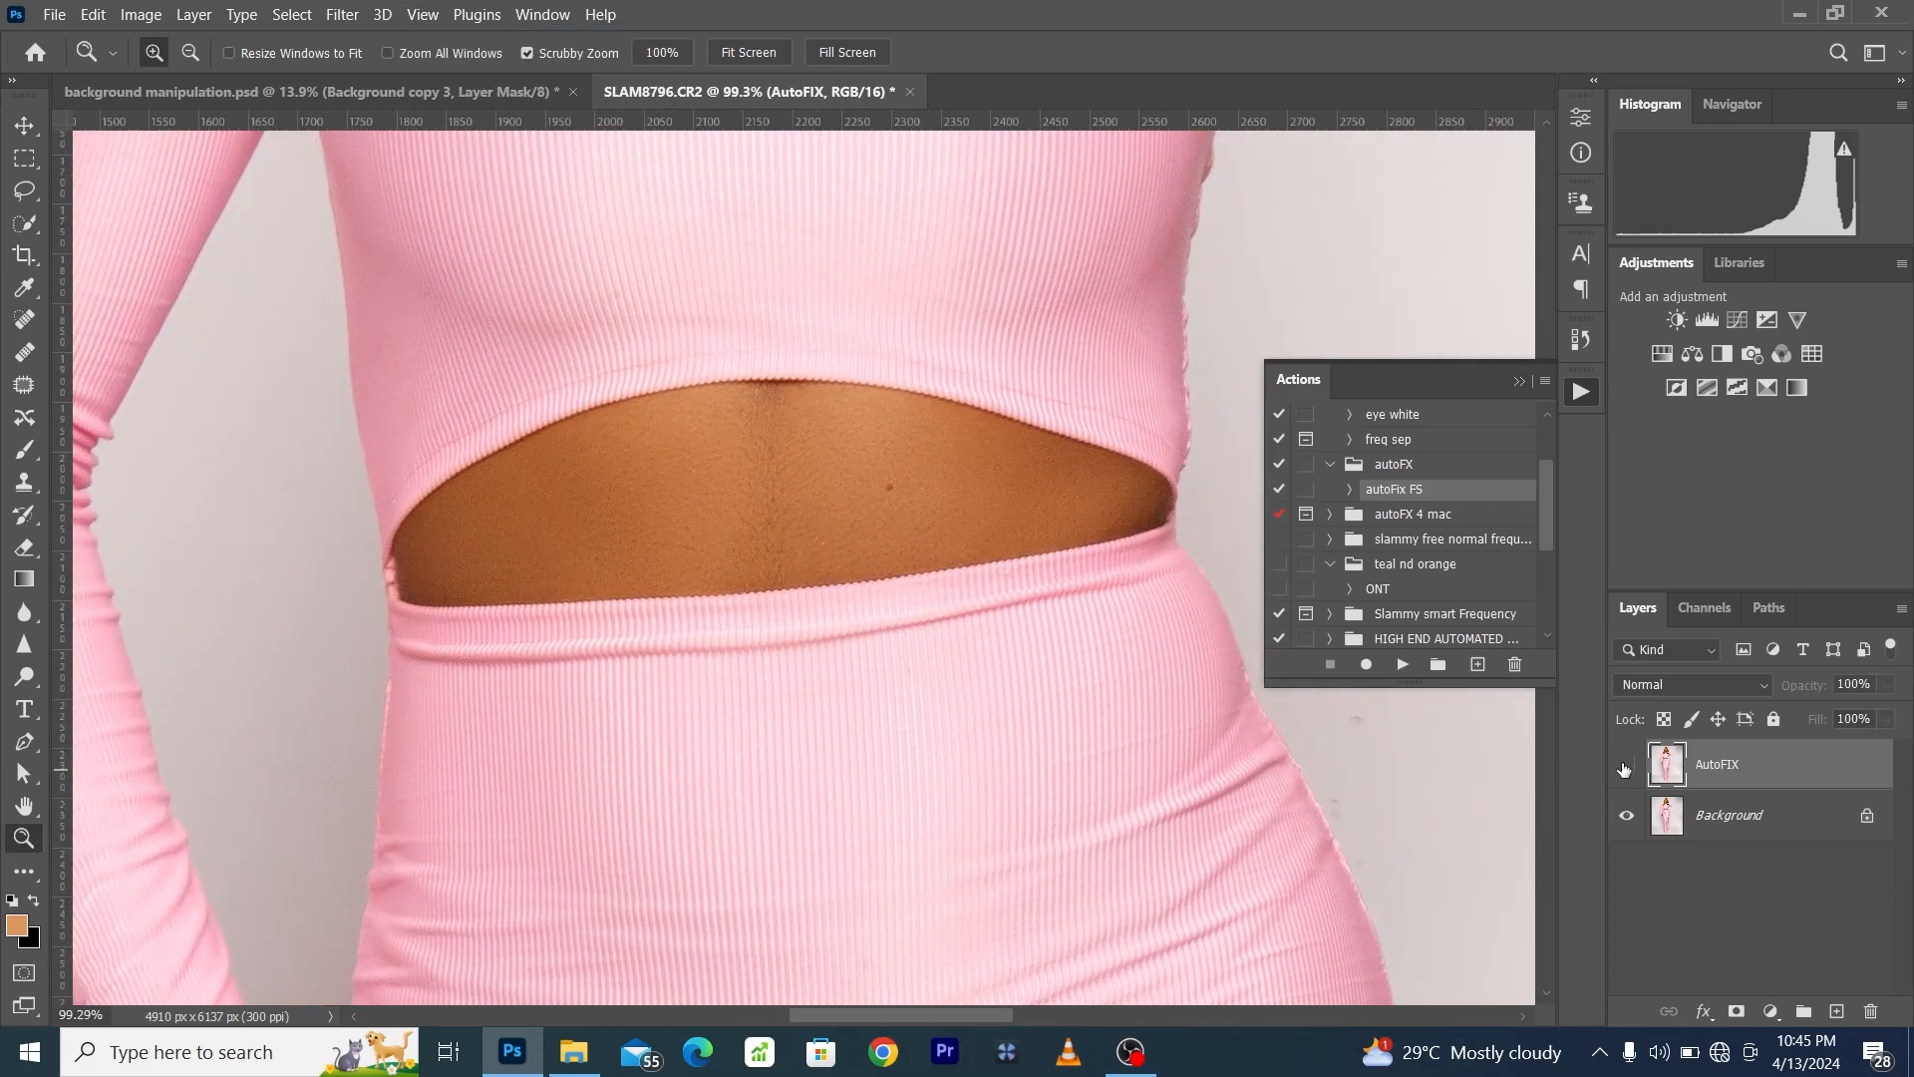
{"action": "scroll", "coordinate": [304, 750], "scroll_direction": "down", "scroll_amount": 10}
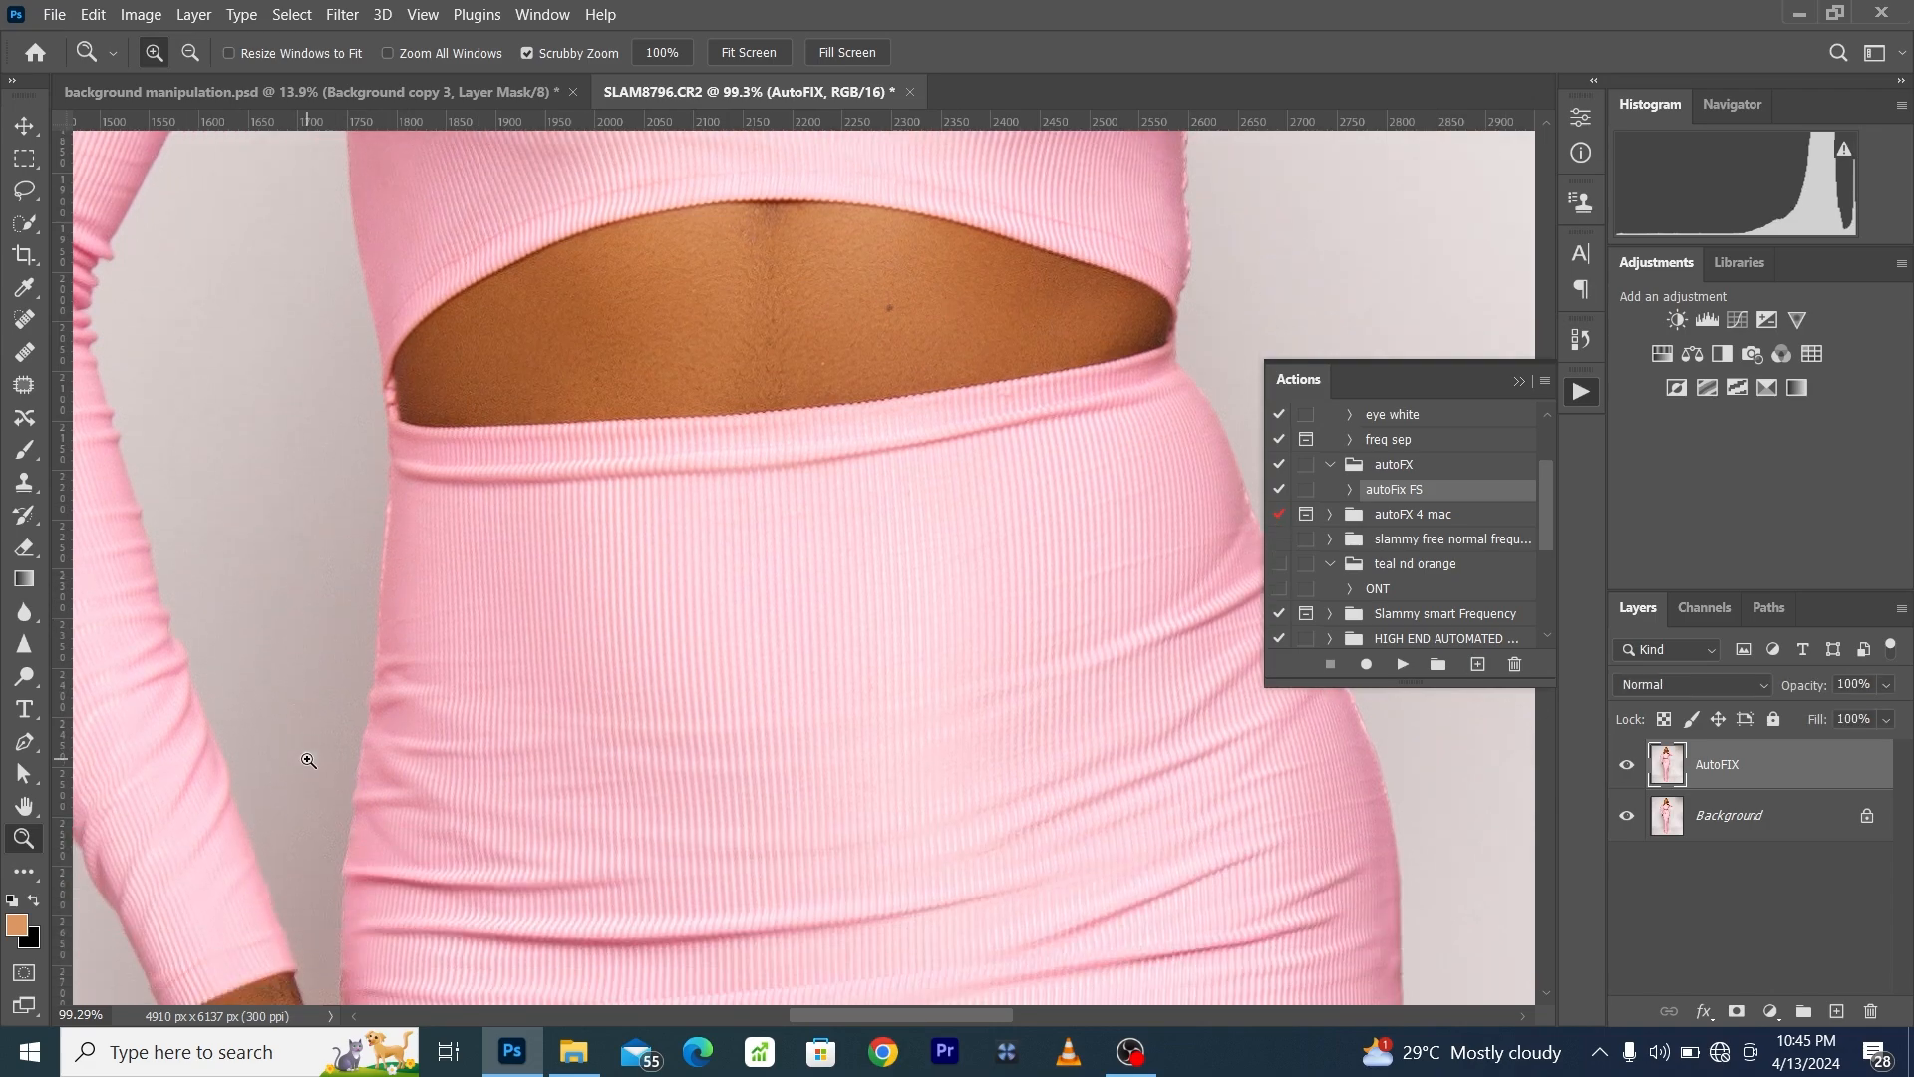
{"action": "scroll", "coordinate": [312, 760], "scroll_direction": "down", "scroll_amount": 2}
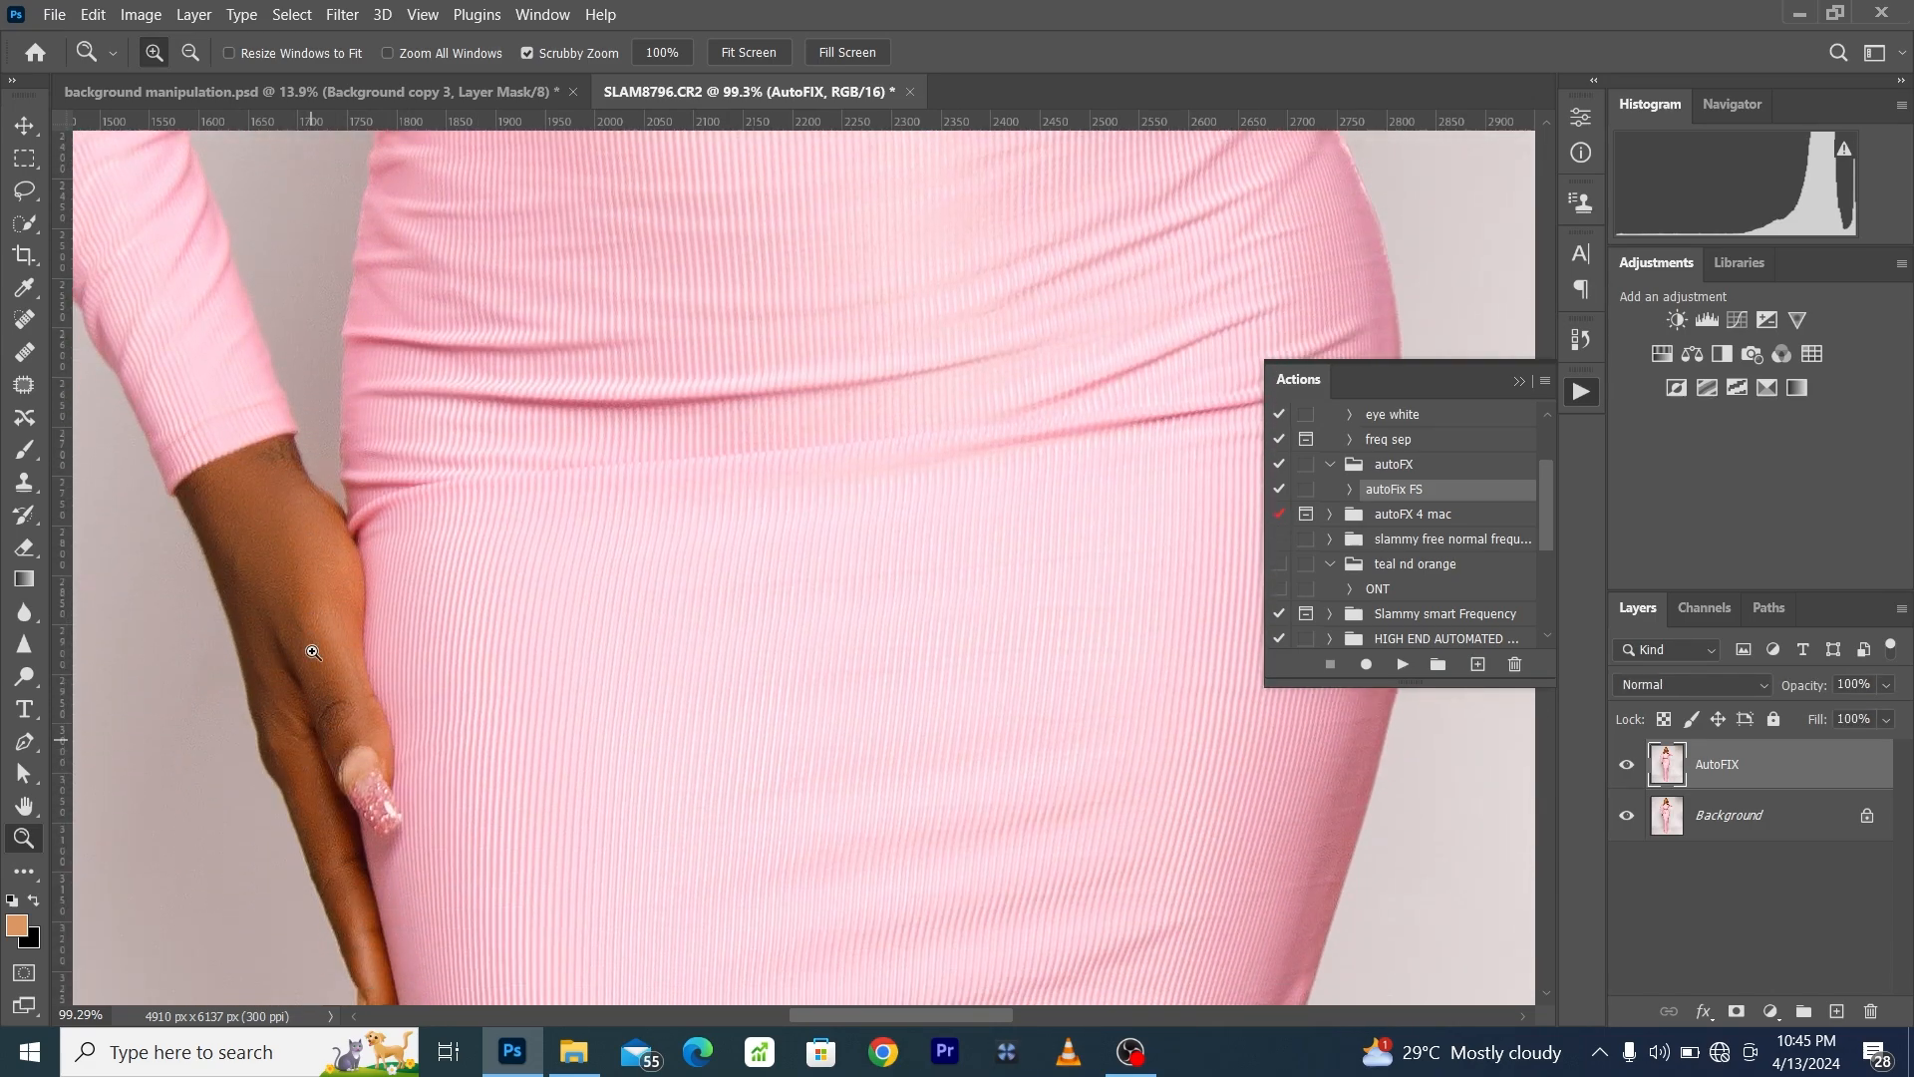
{"action": "left_click", "coordinate": [422, 14]}
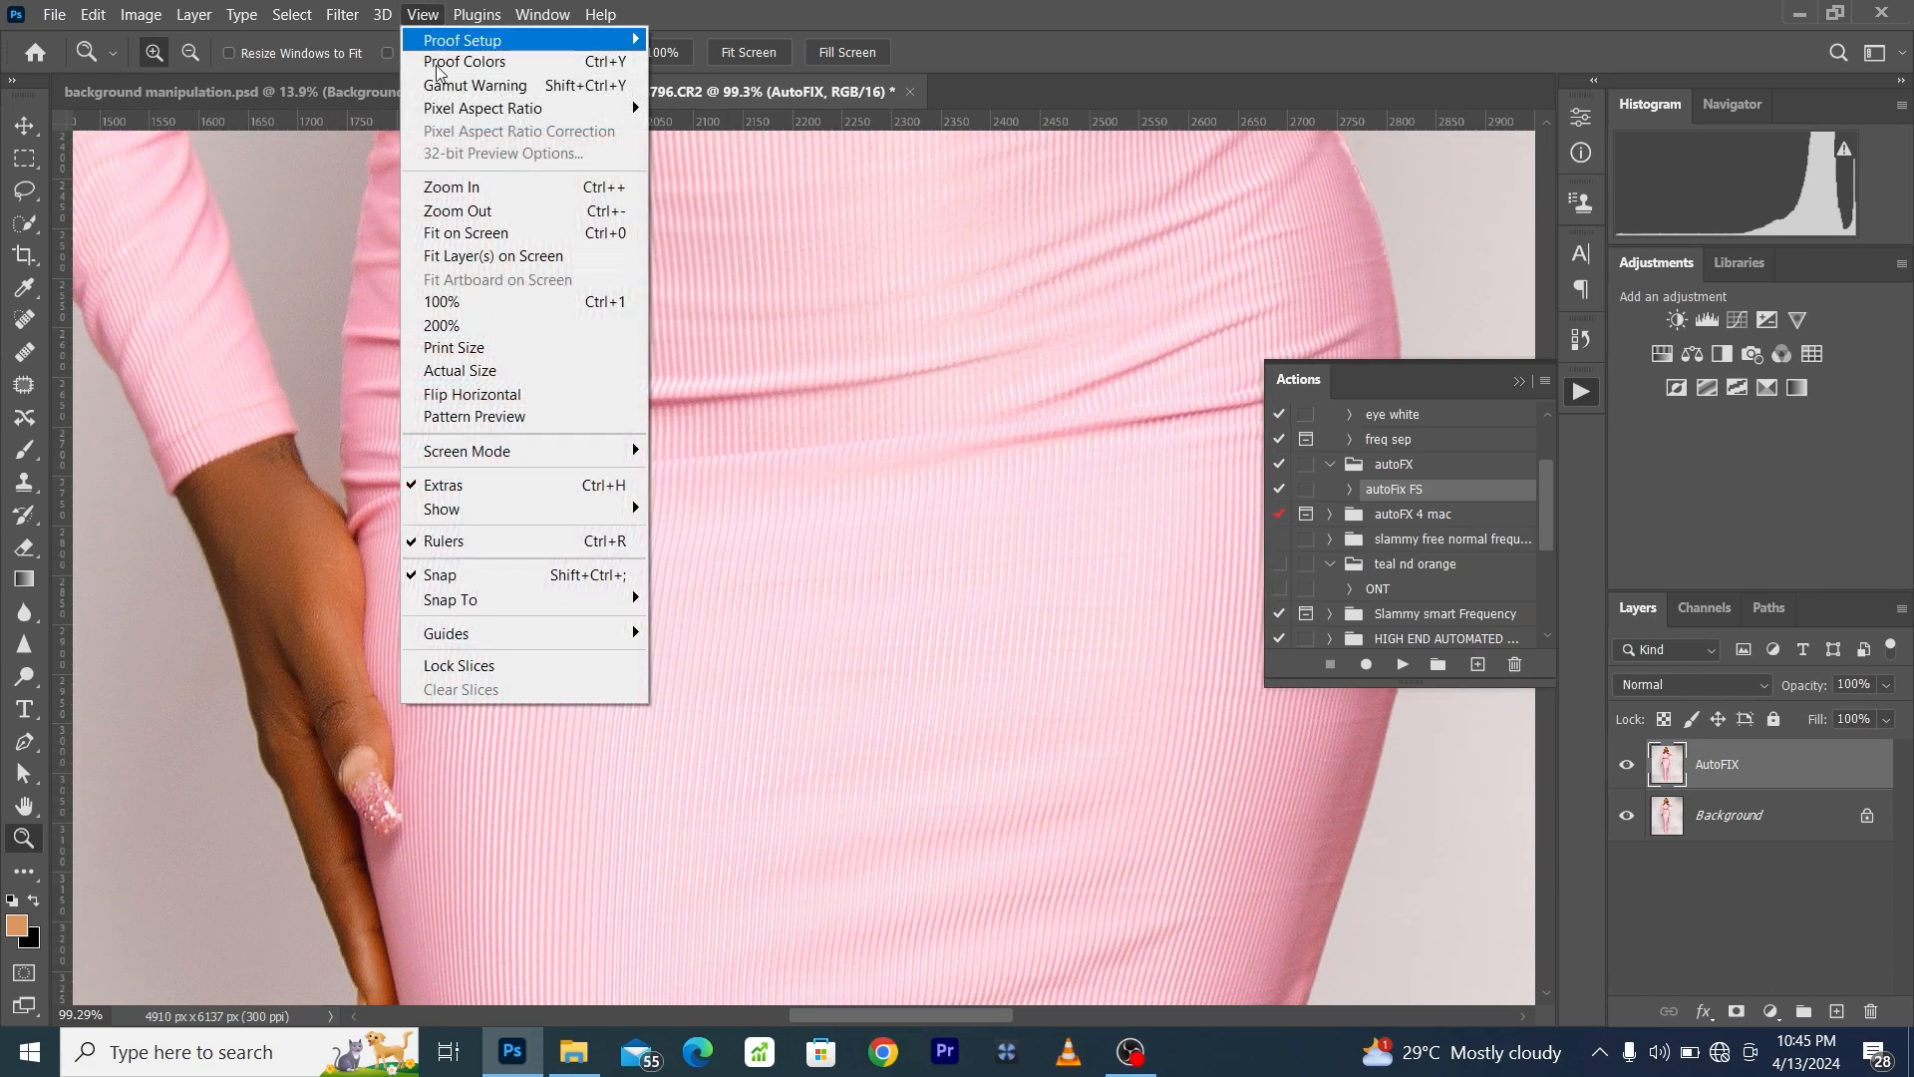
{"action": "left_click", "coordinate": [498, 231]}
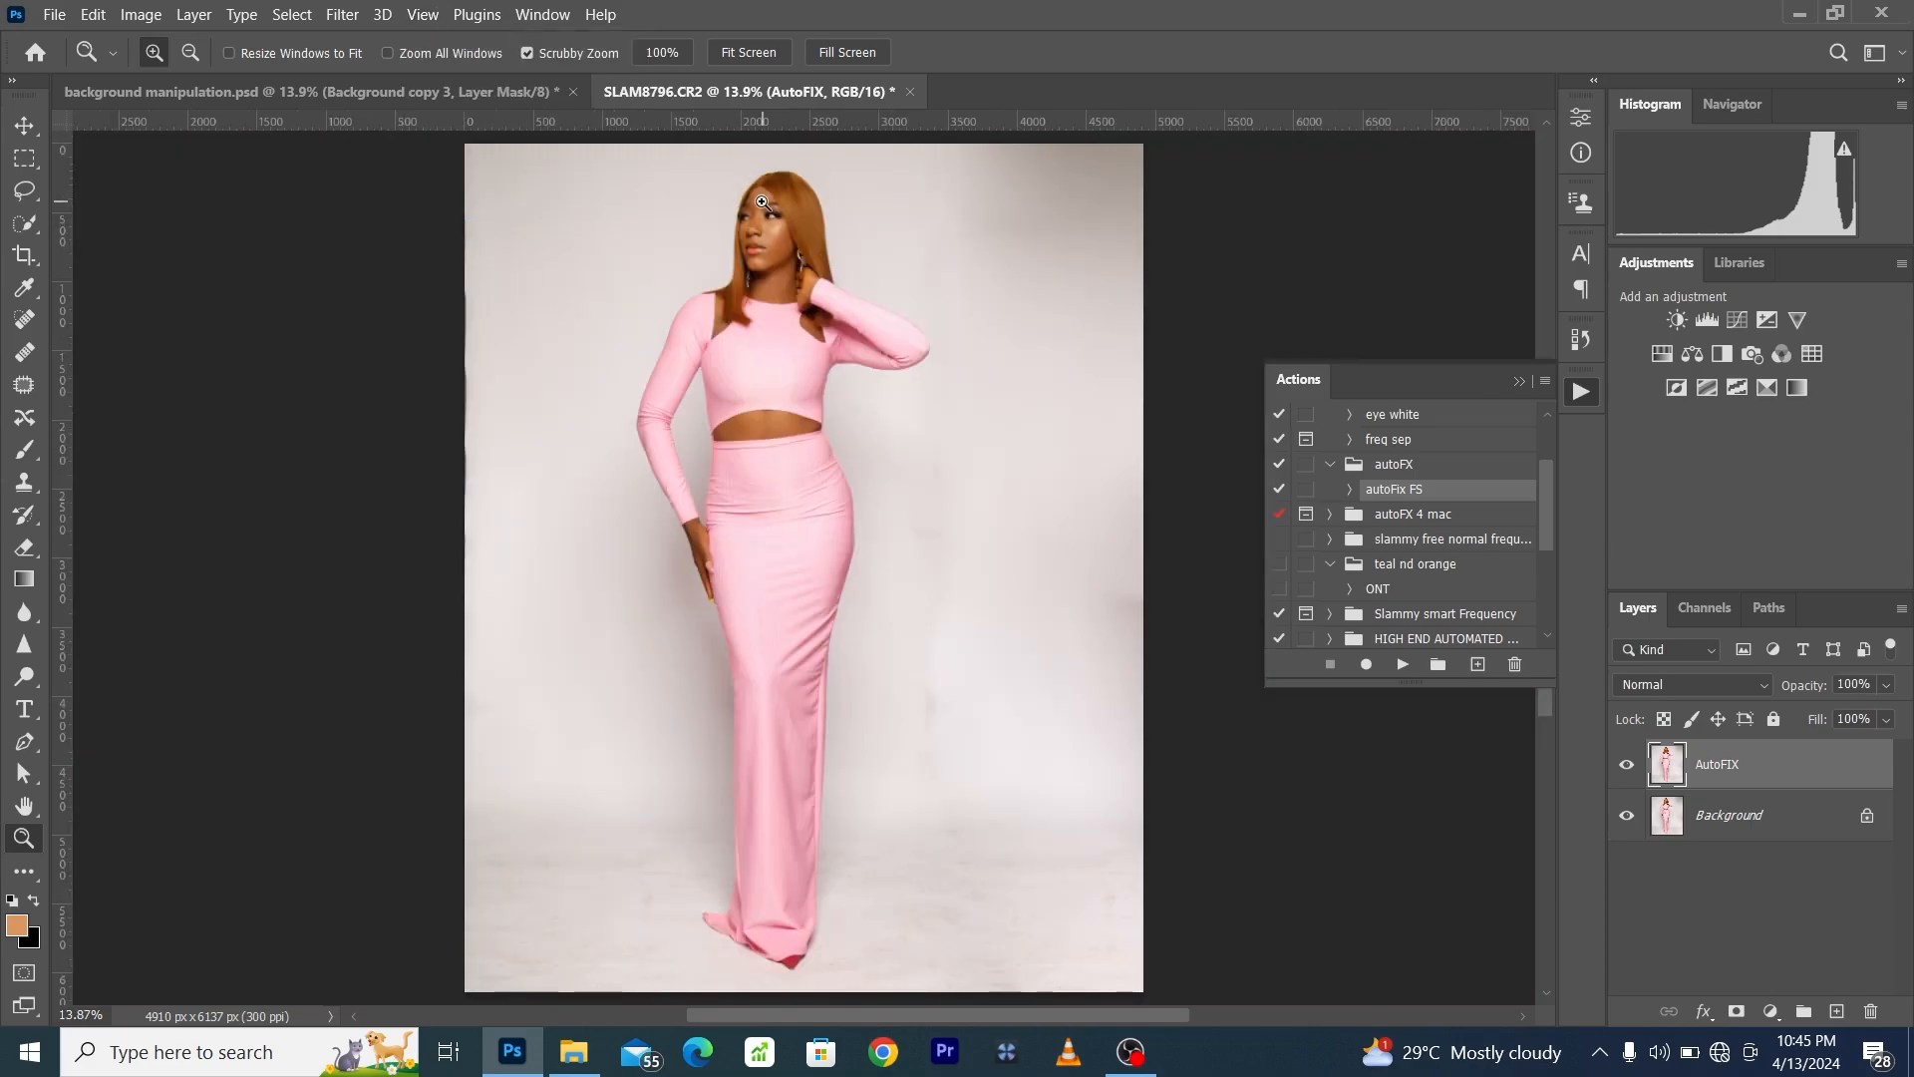
- Recheck the face with the AutoFIX layer hidden and shown, and inspect the shoulder and upper body
{"action": "left_click_drag", "start_coordinate": [762, 202], "coordinate": [862, 368]}
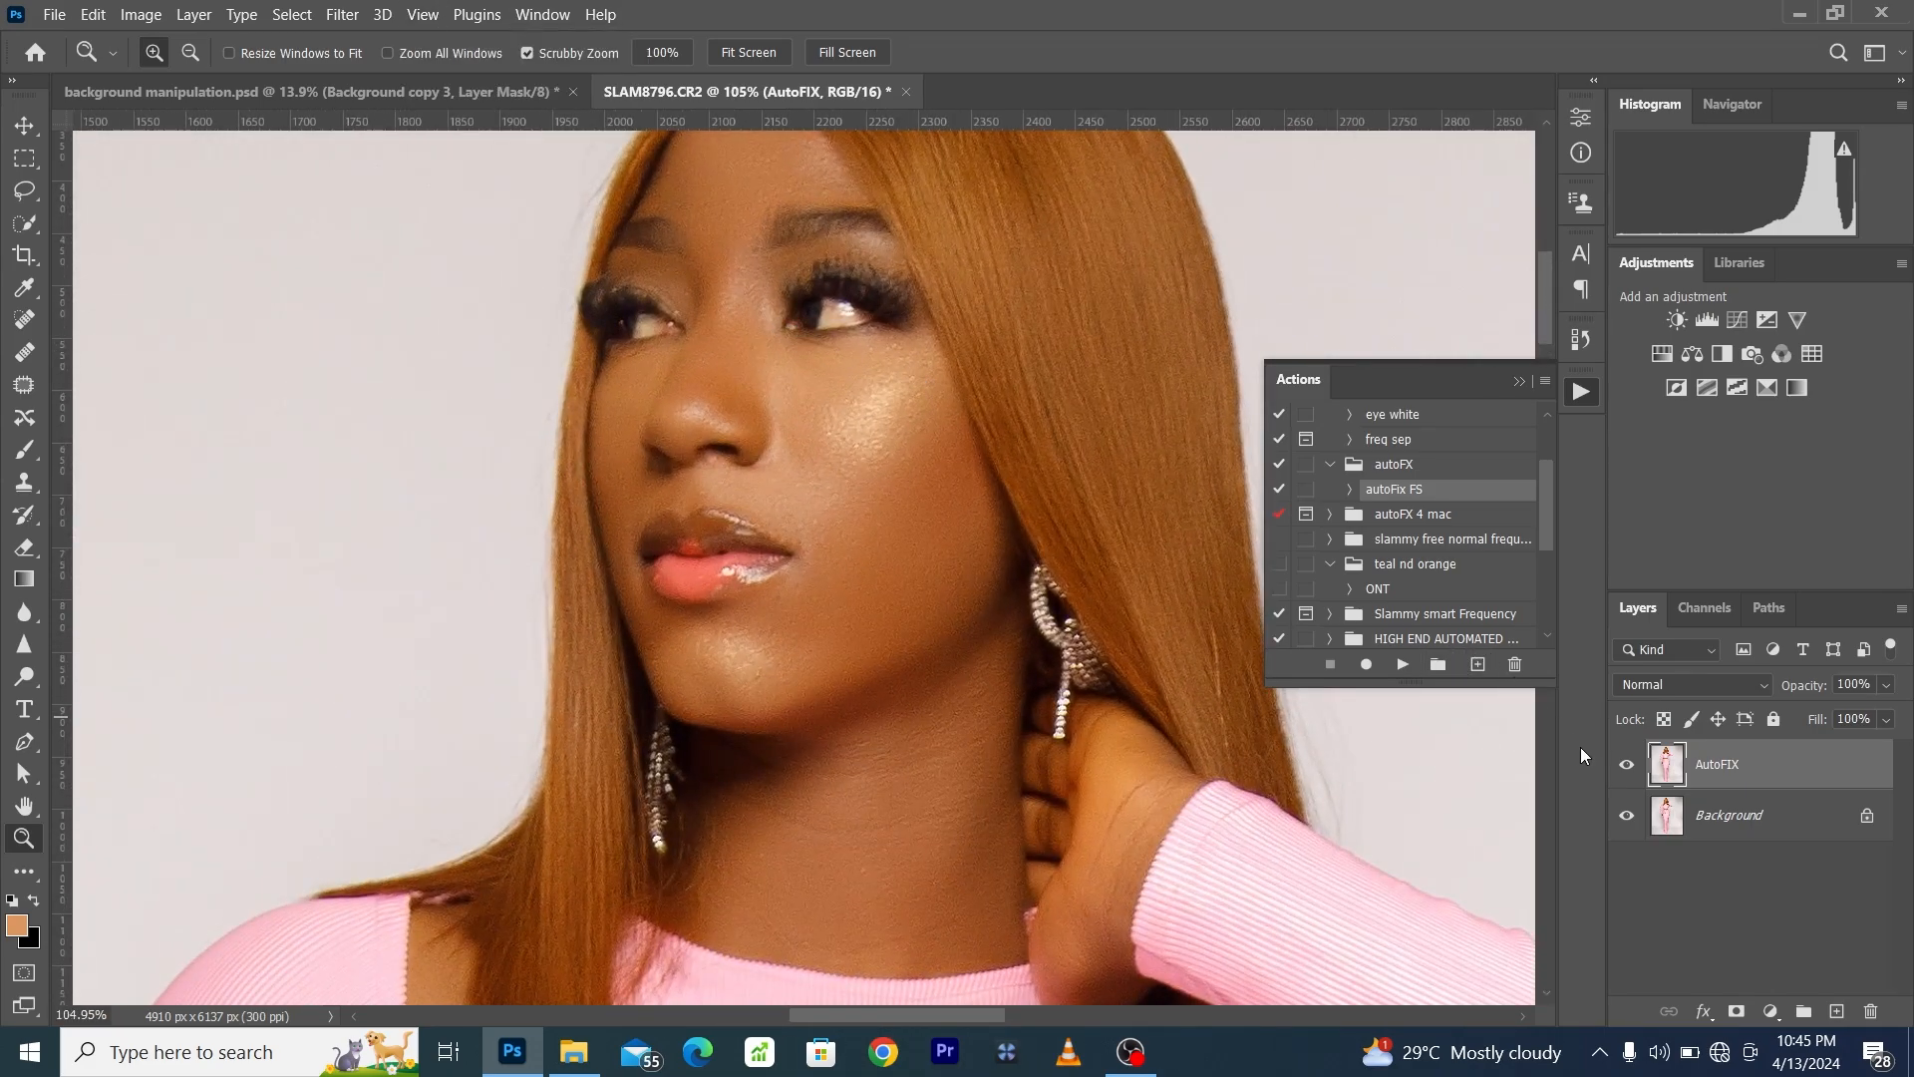
{"action": "left_click", "coordinate": [1630, 771]}
{"action": "left_click", "coordinate": [1629, 771]}
{"action": "left_click", "coordinate": [434, 14]}
{"action": "left_click", "coordinate": [495, 229]}
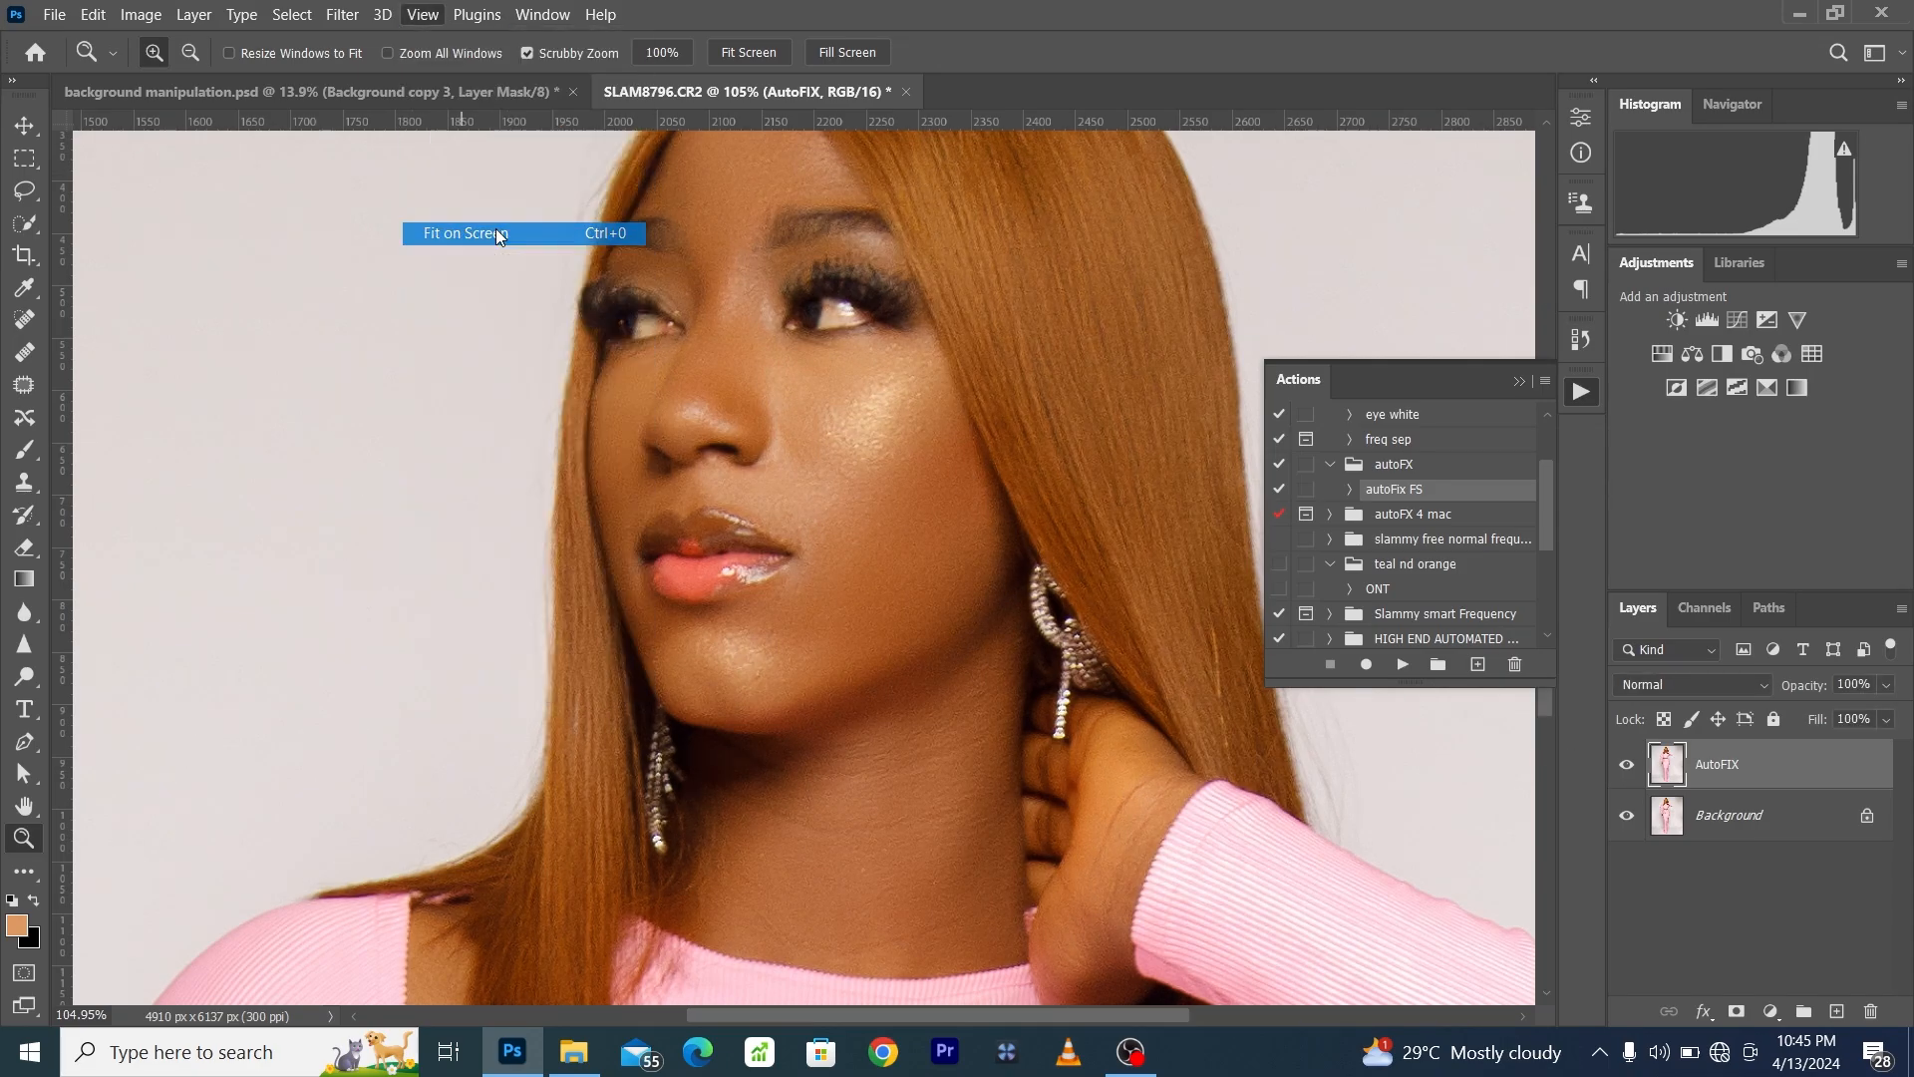
{"action": "left_click_drag", "start_coordinate": [701, 286], "coordinate": [860, 422]}
{"action": "left_click", "coordinate": [433, 20]}
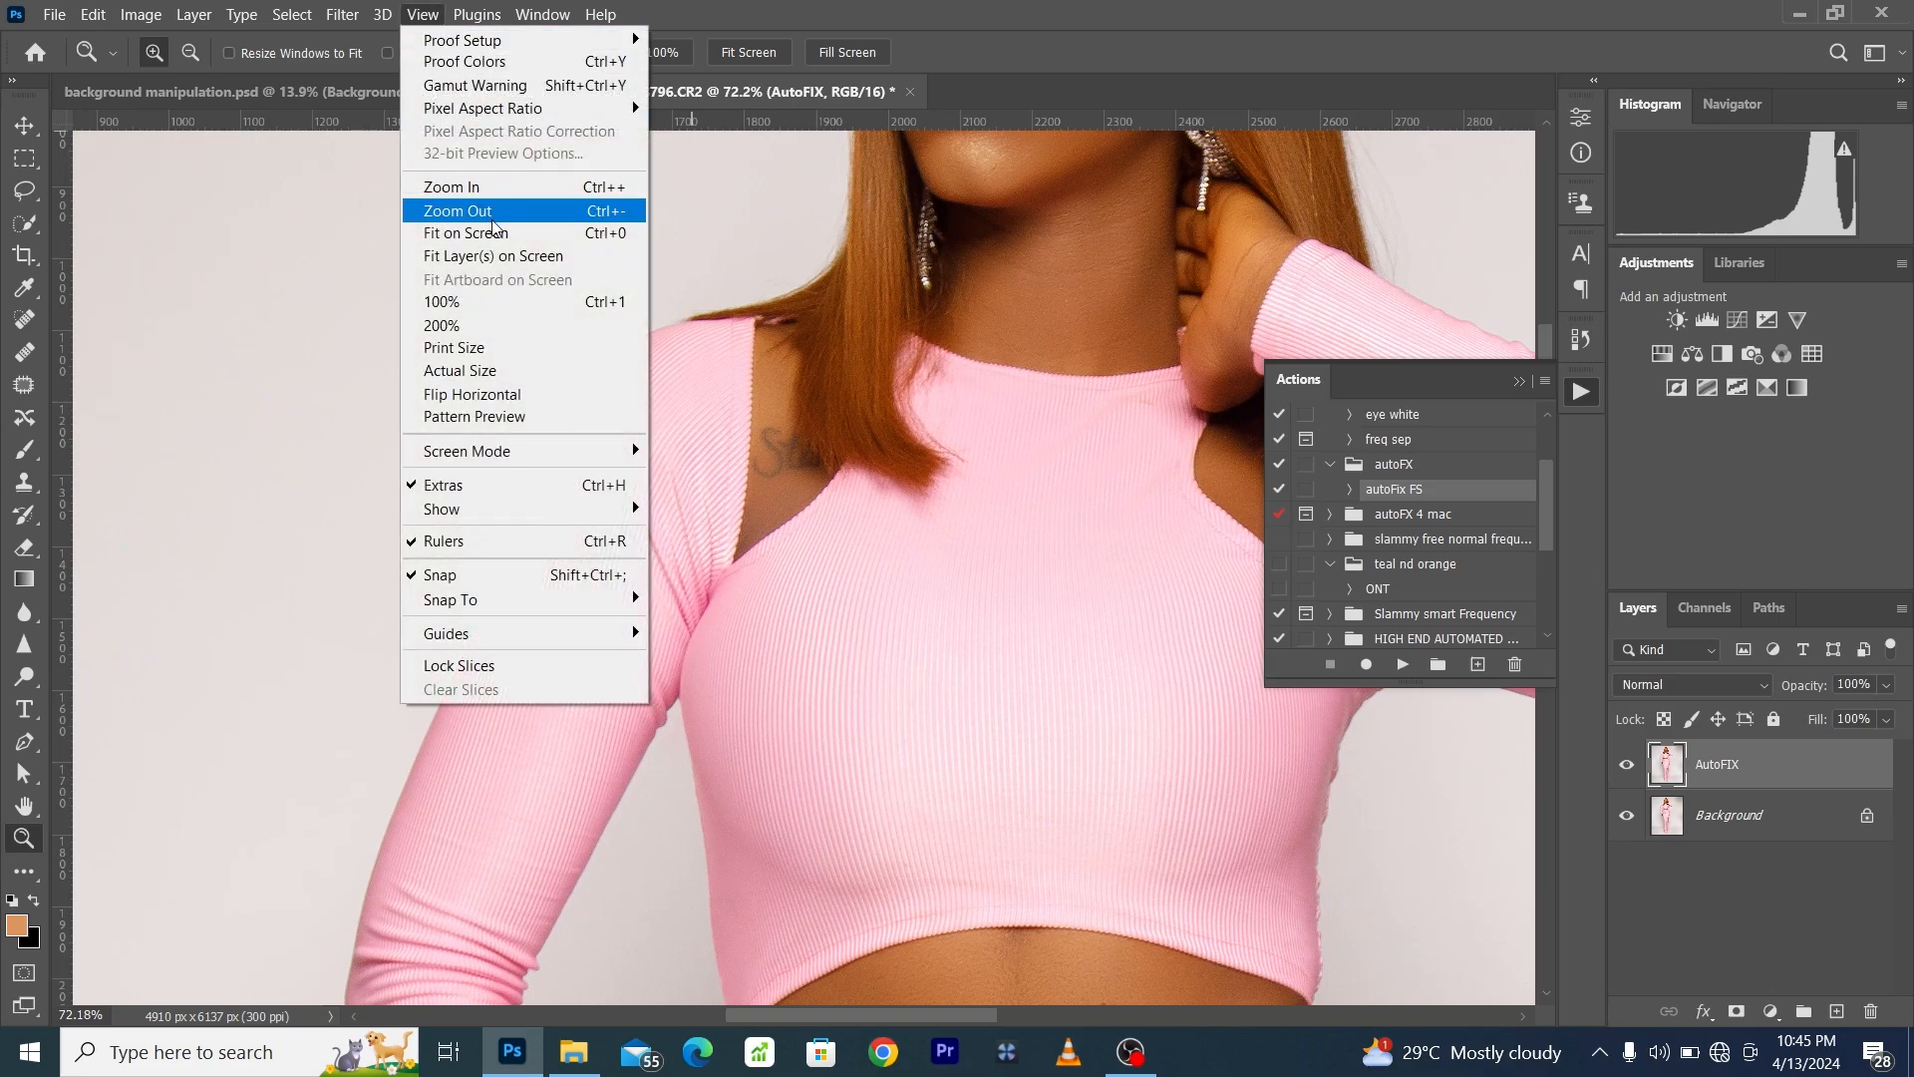
{"action": "left_click", "coordinate": [495, 230]}
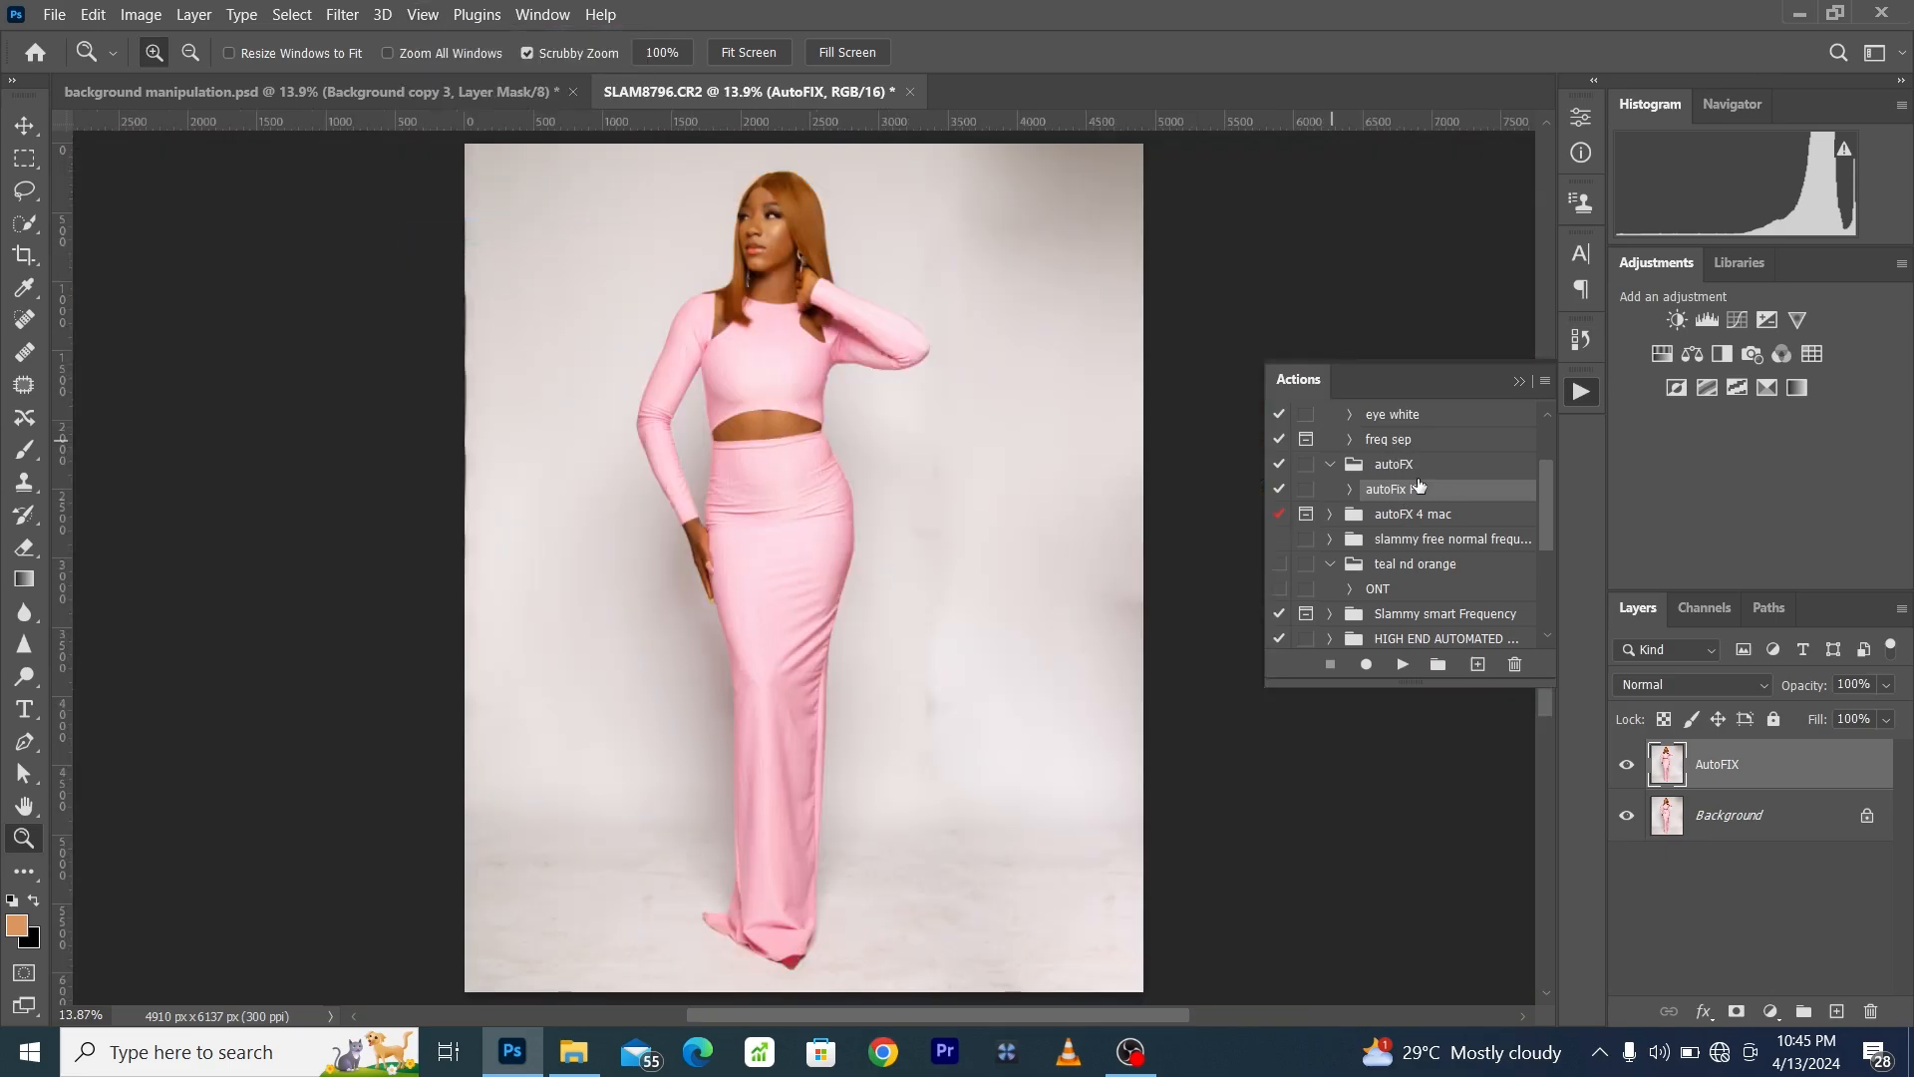
- Flatten the image and duplicate the resulting Background layer
{"action": "right_click", "coordinate": [1785, 762]}
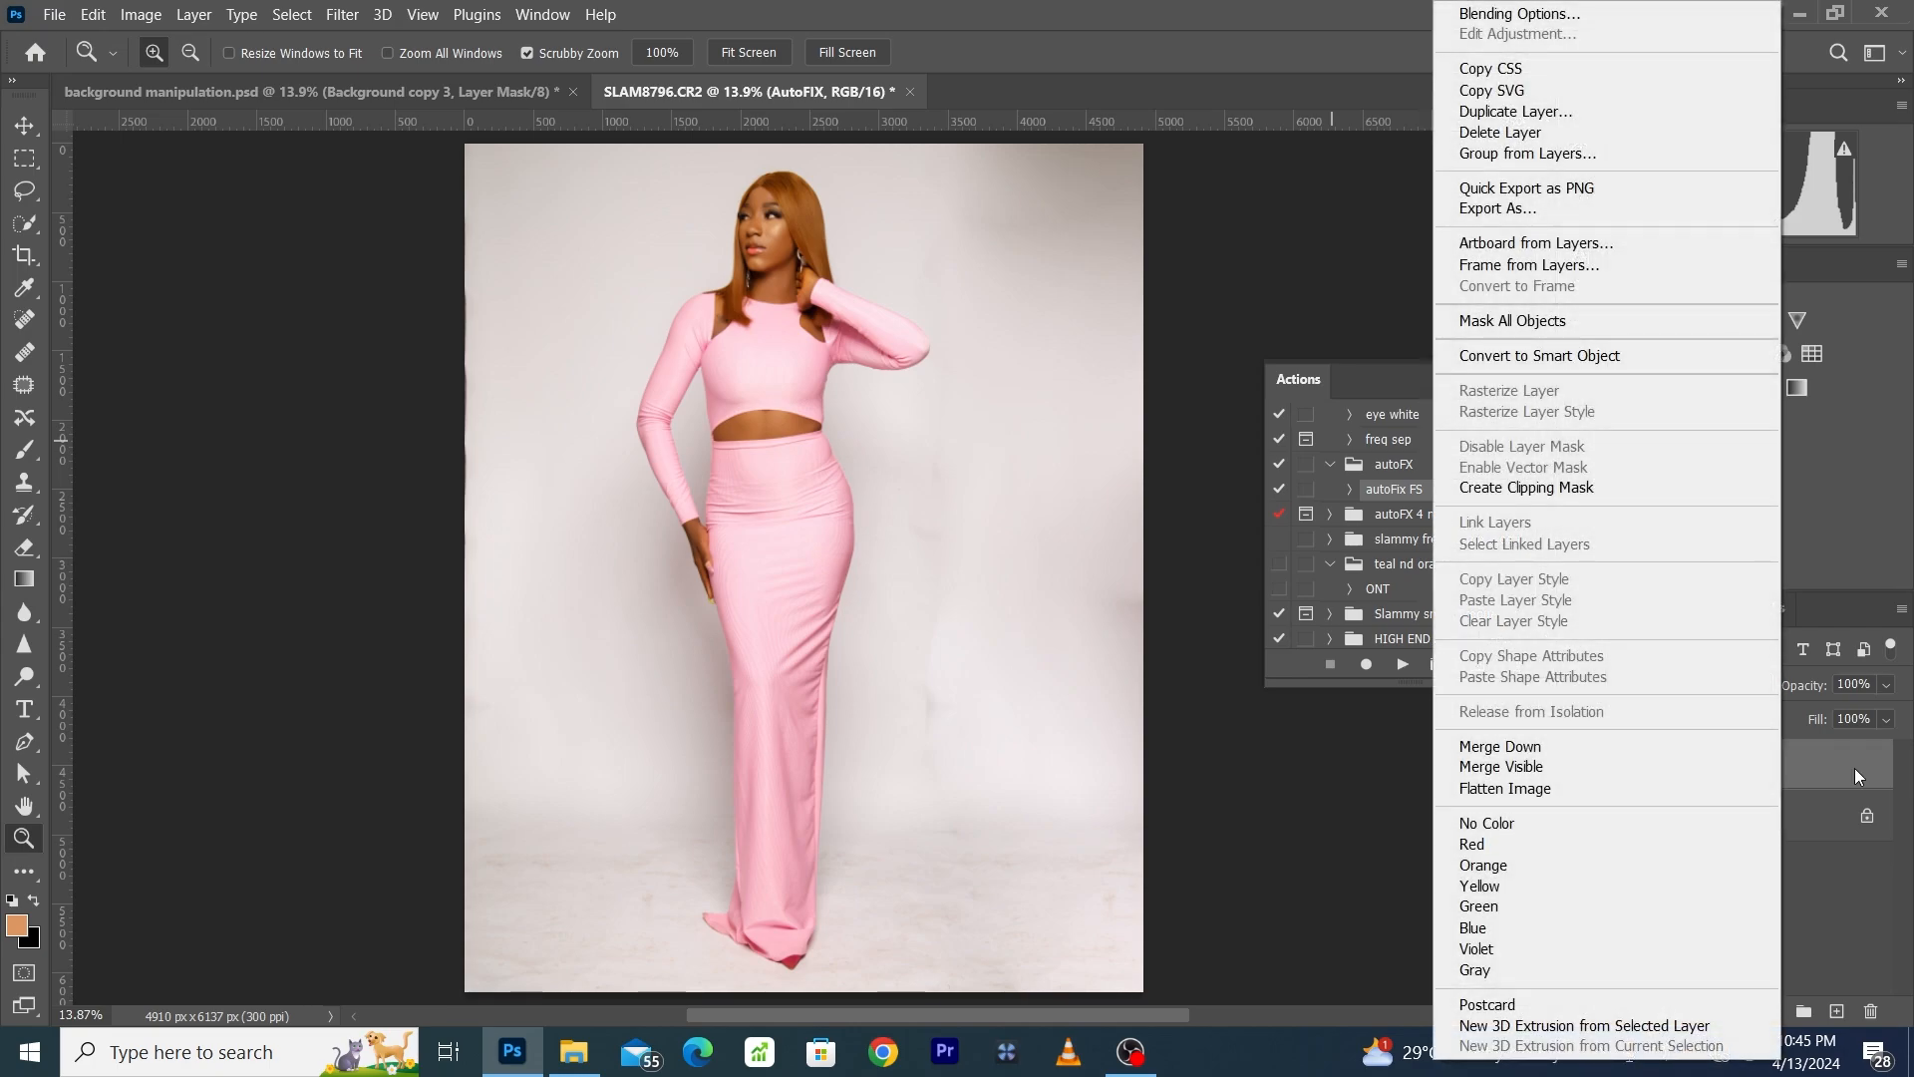
{"action": "left_click", "coordinate": [1770, 787]}
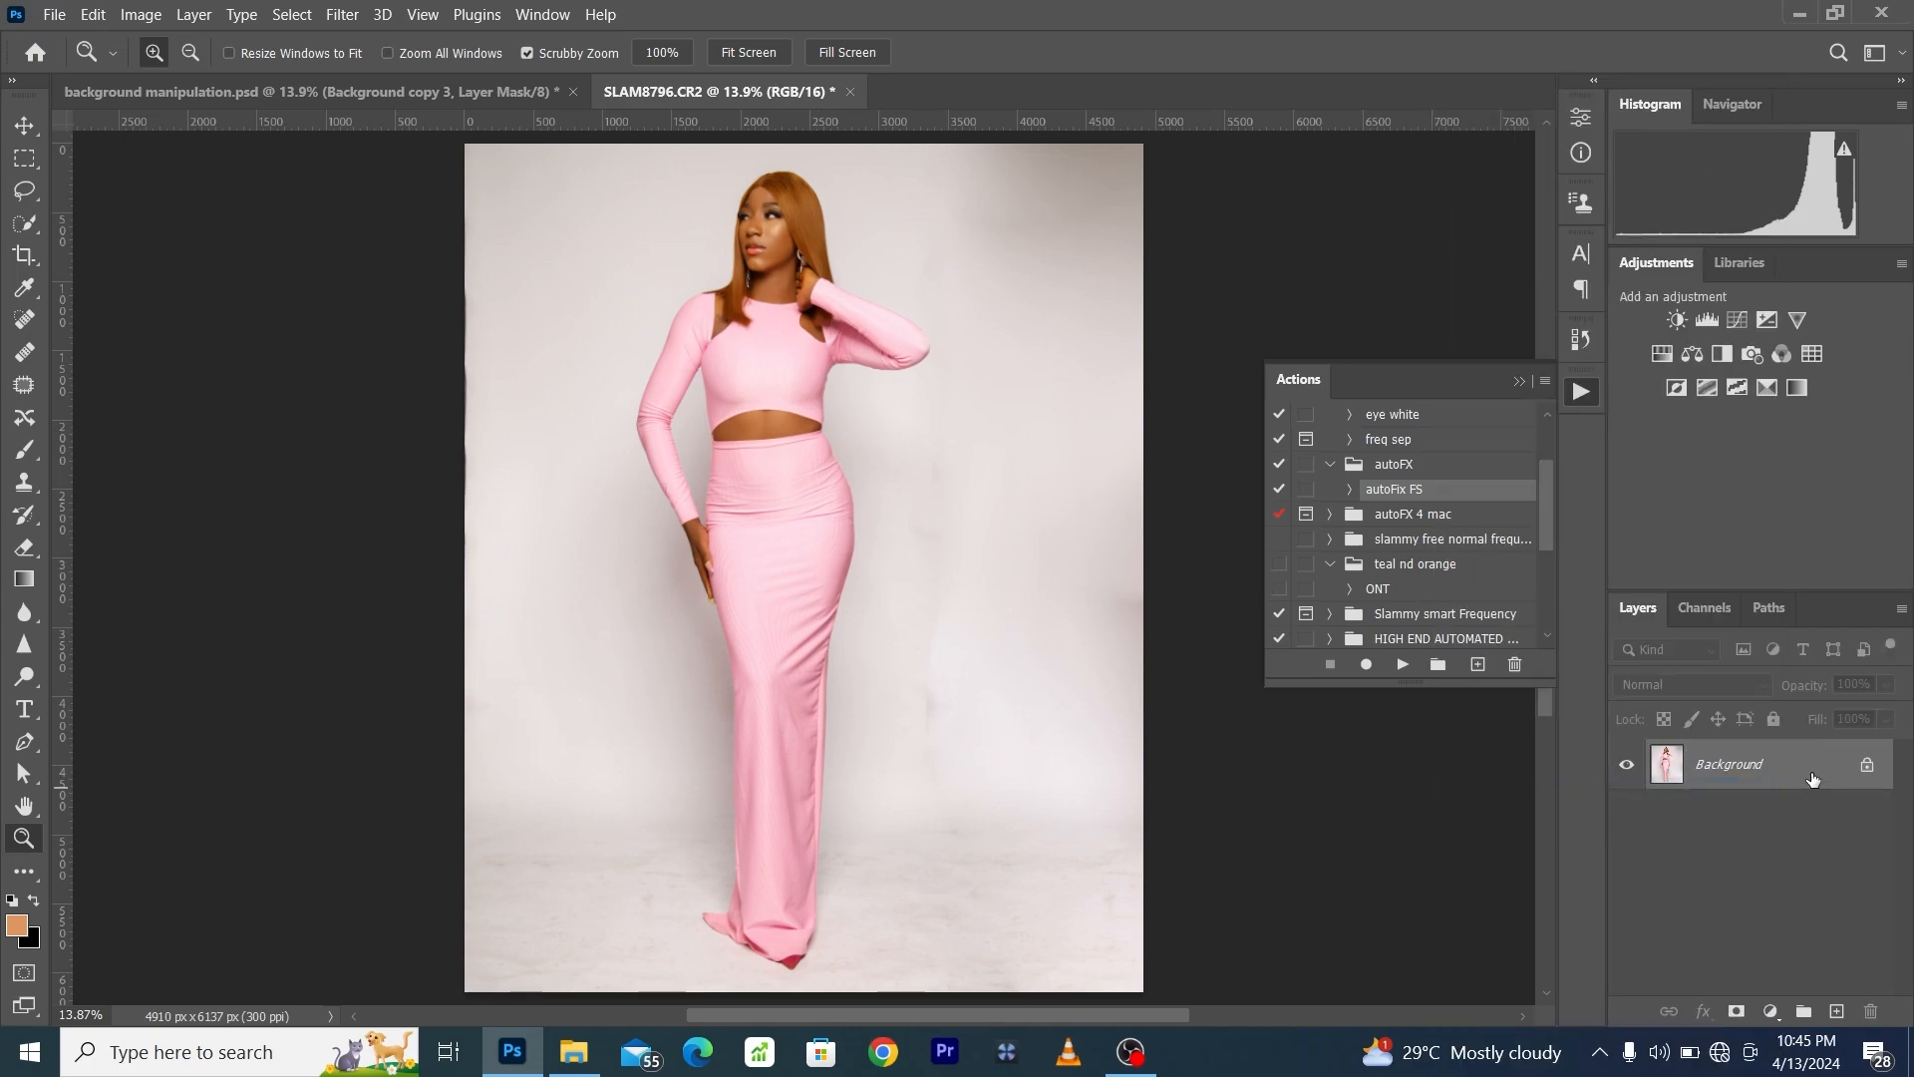
{"action": "left_click_drag", "start_coordinate": [1812, 779], "coordinate": [1840, 1013]}
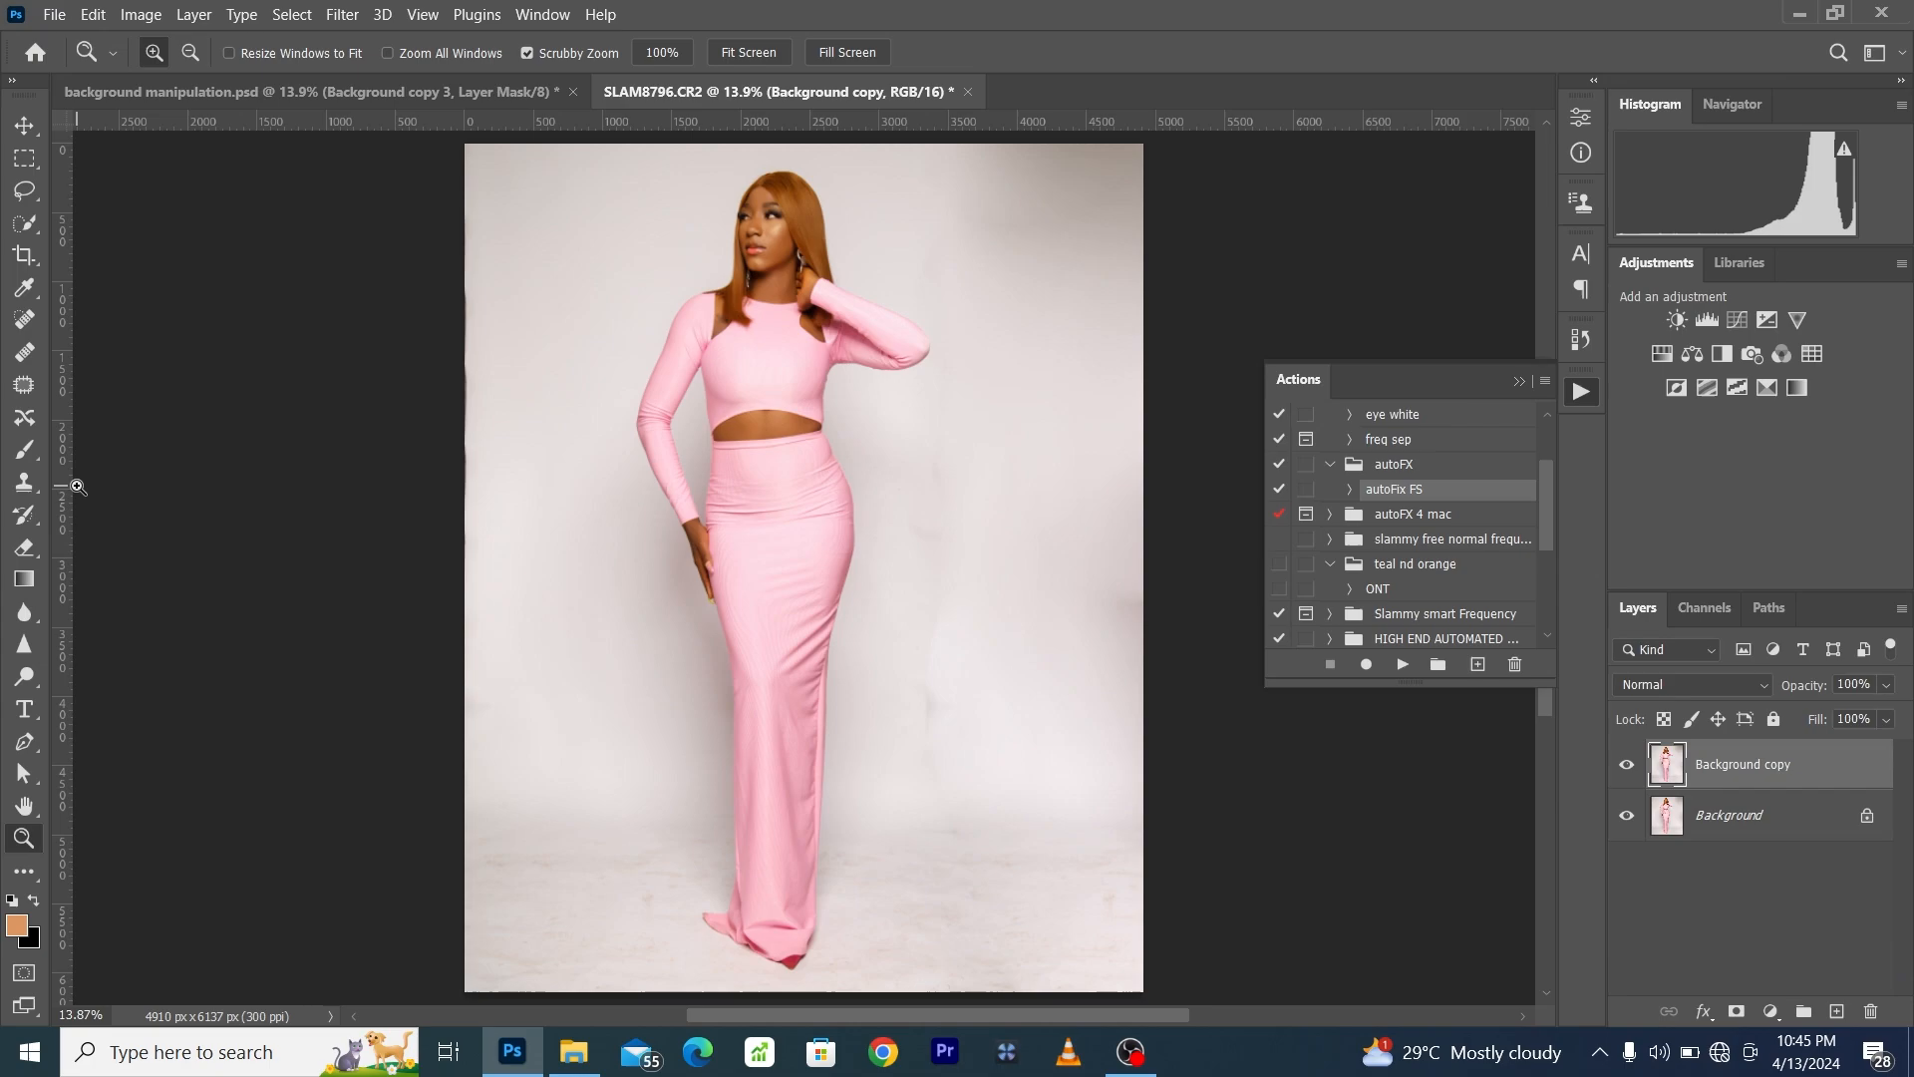
- Select the woman on the duplicated layer with Select Subject
{"action": "left_click", "coordinate": [25, 224]}
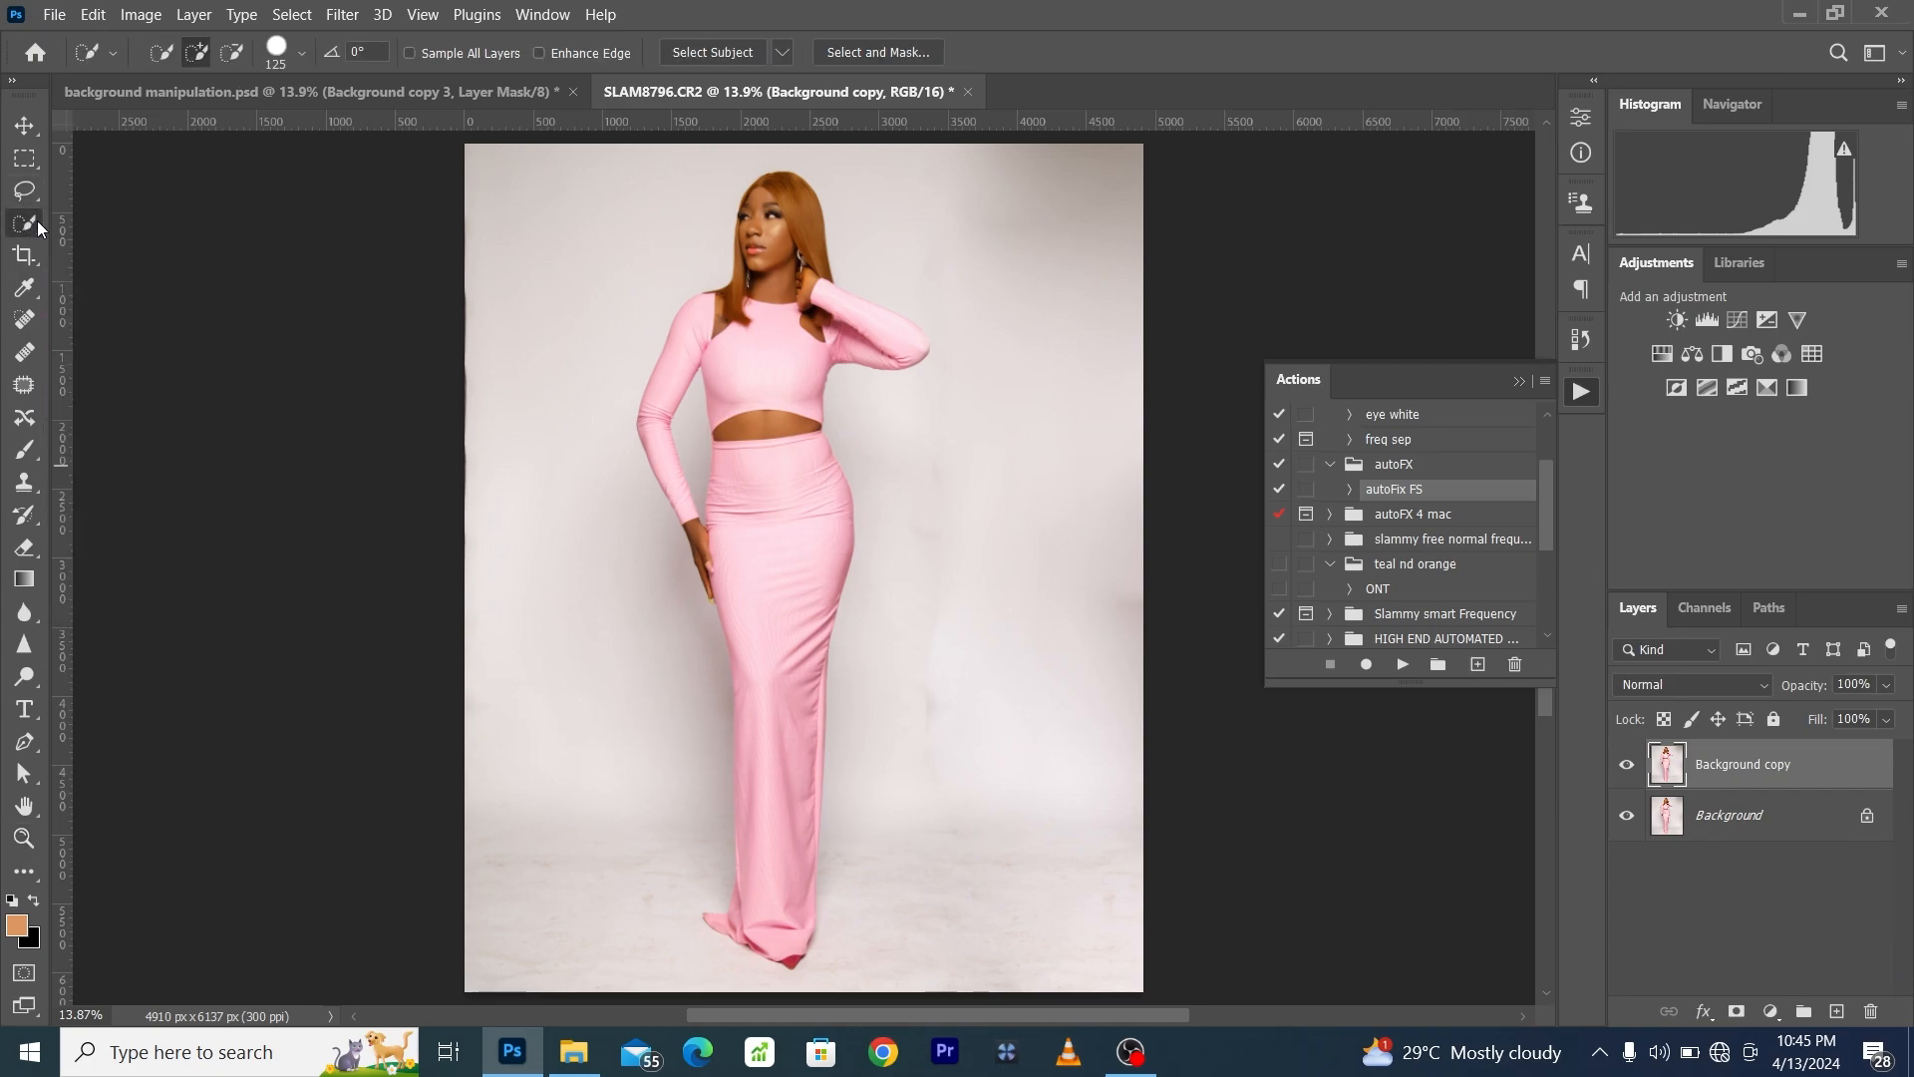
{"action": "left_click", "coordinate": [714, 50]}
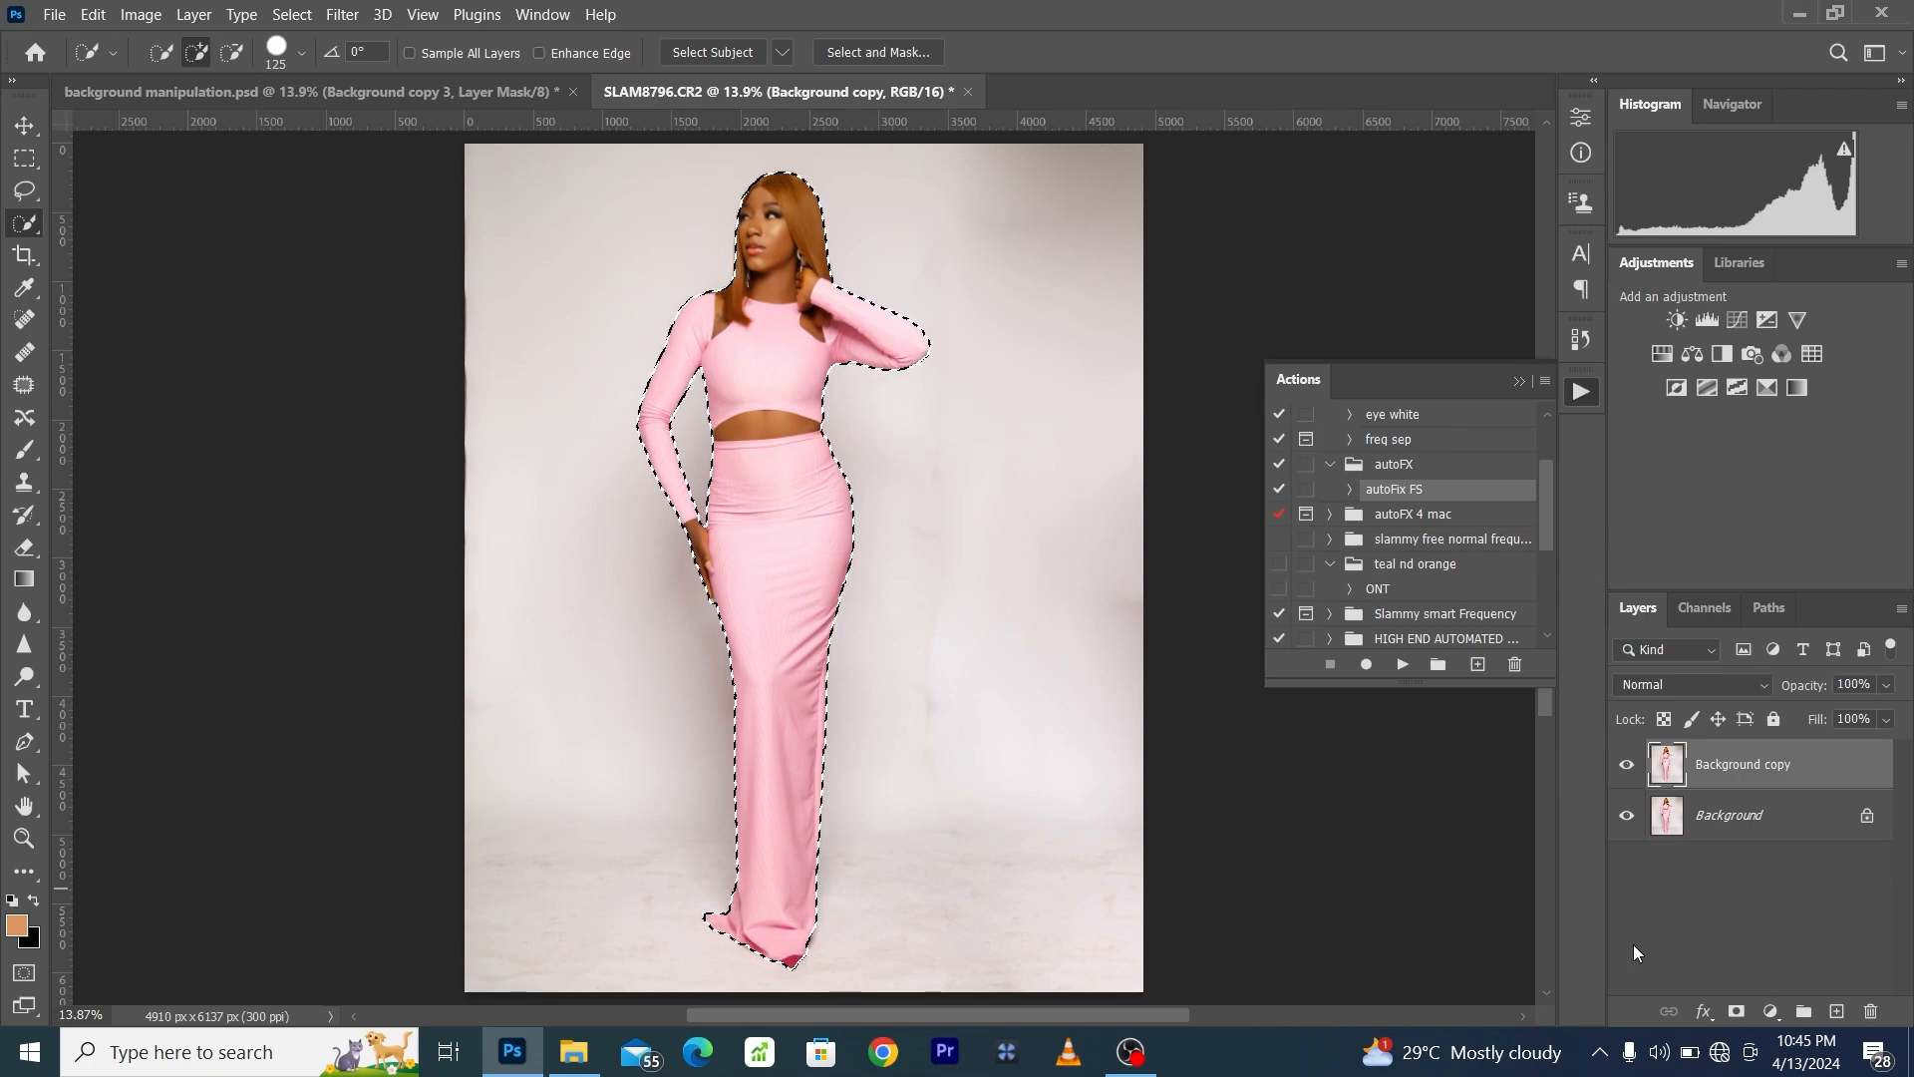
- Add a layer mask to the duplicated layer from the selection of the woman
{"action": "left_click", "coordinate": [1735, 1013]}
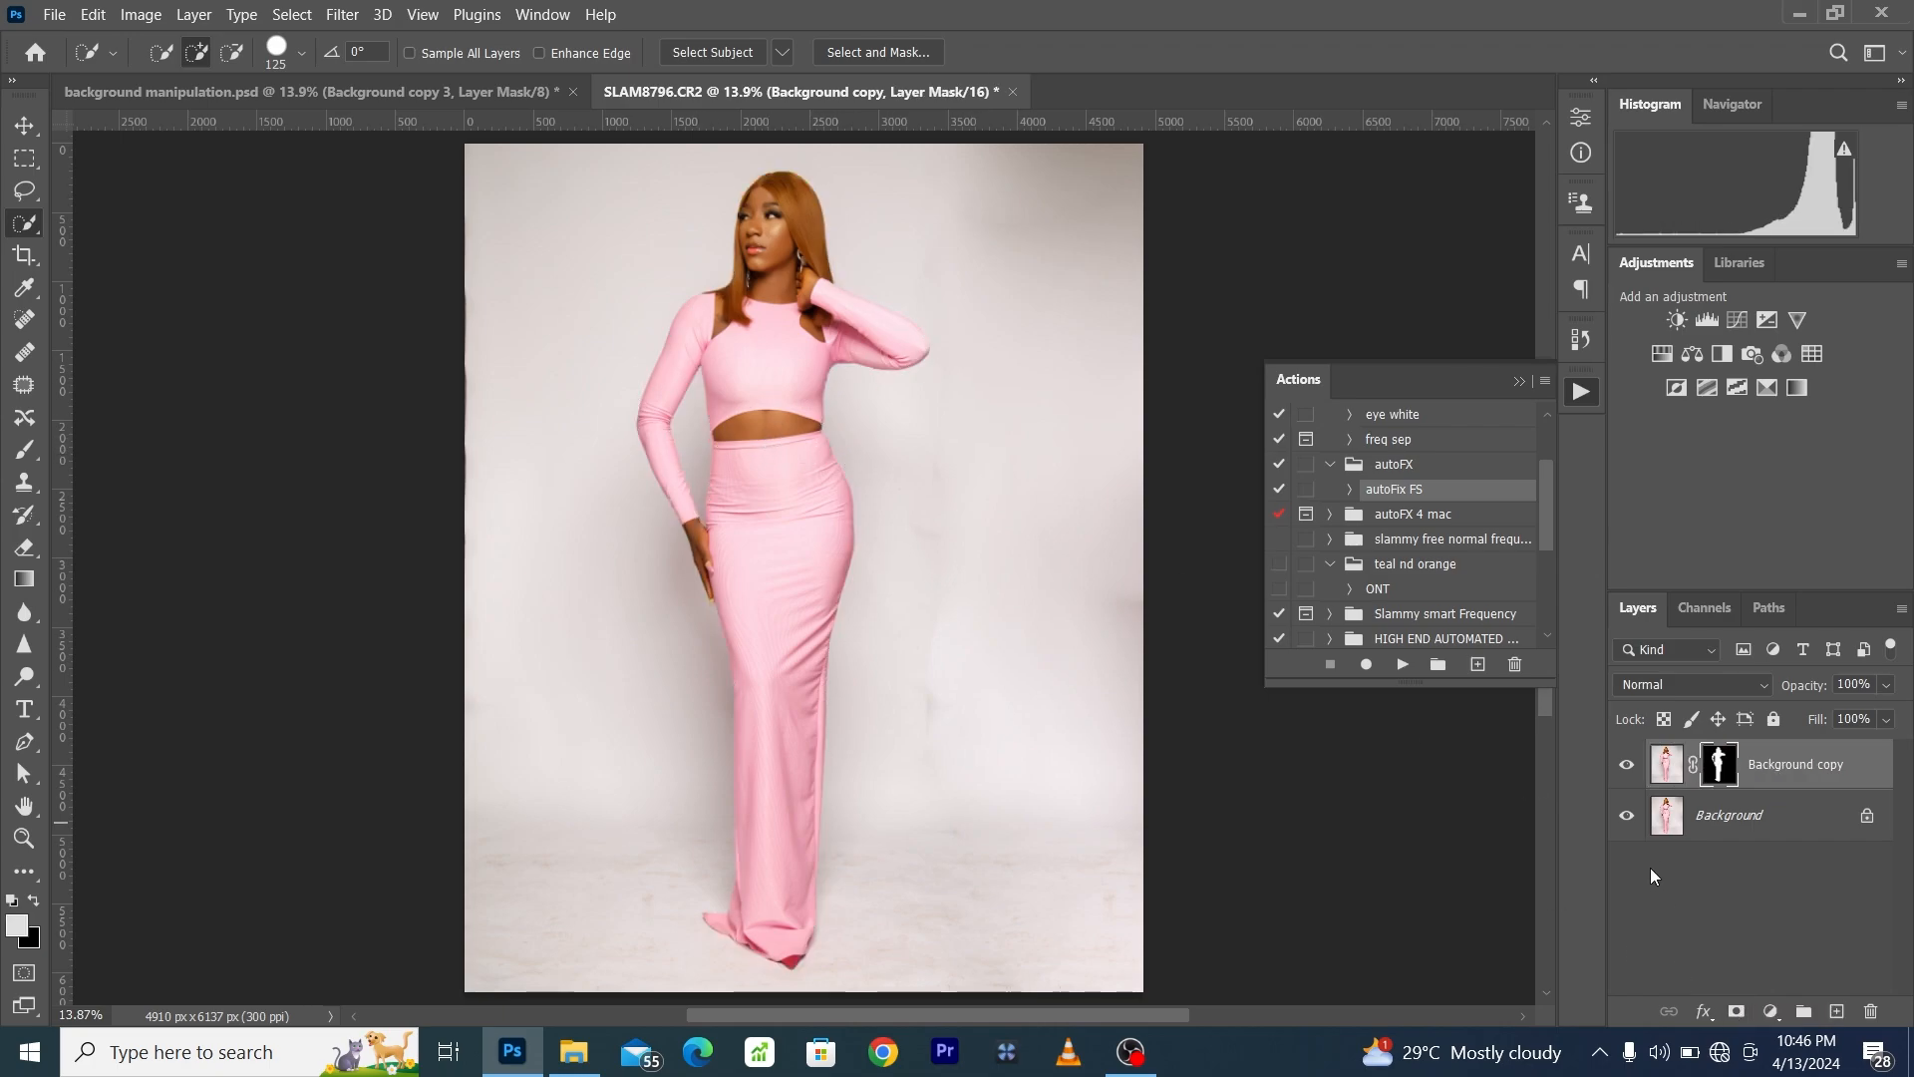
- Smooth the marks in the studio backdrop on the Background layer with a 900-pixel Mixer Brush at 100% Wet
{"action": "left_click", "coordinate": [1743, 833]}
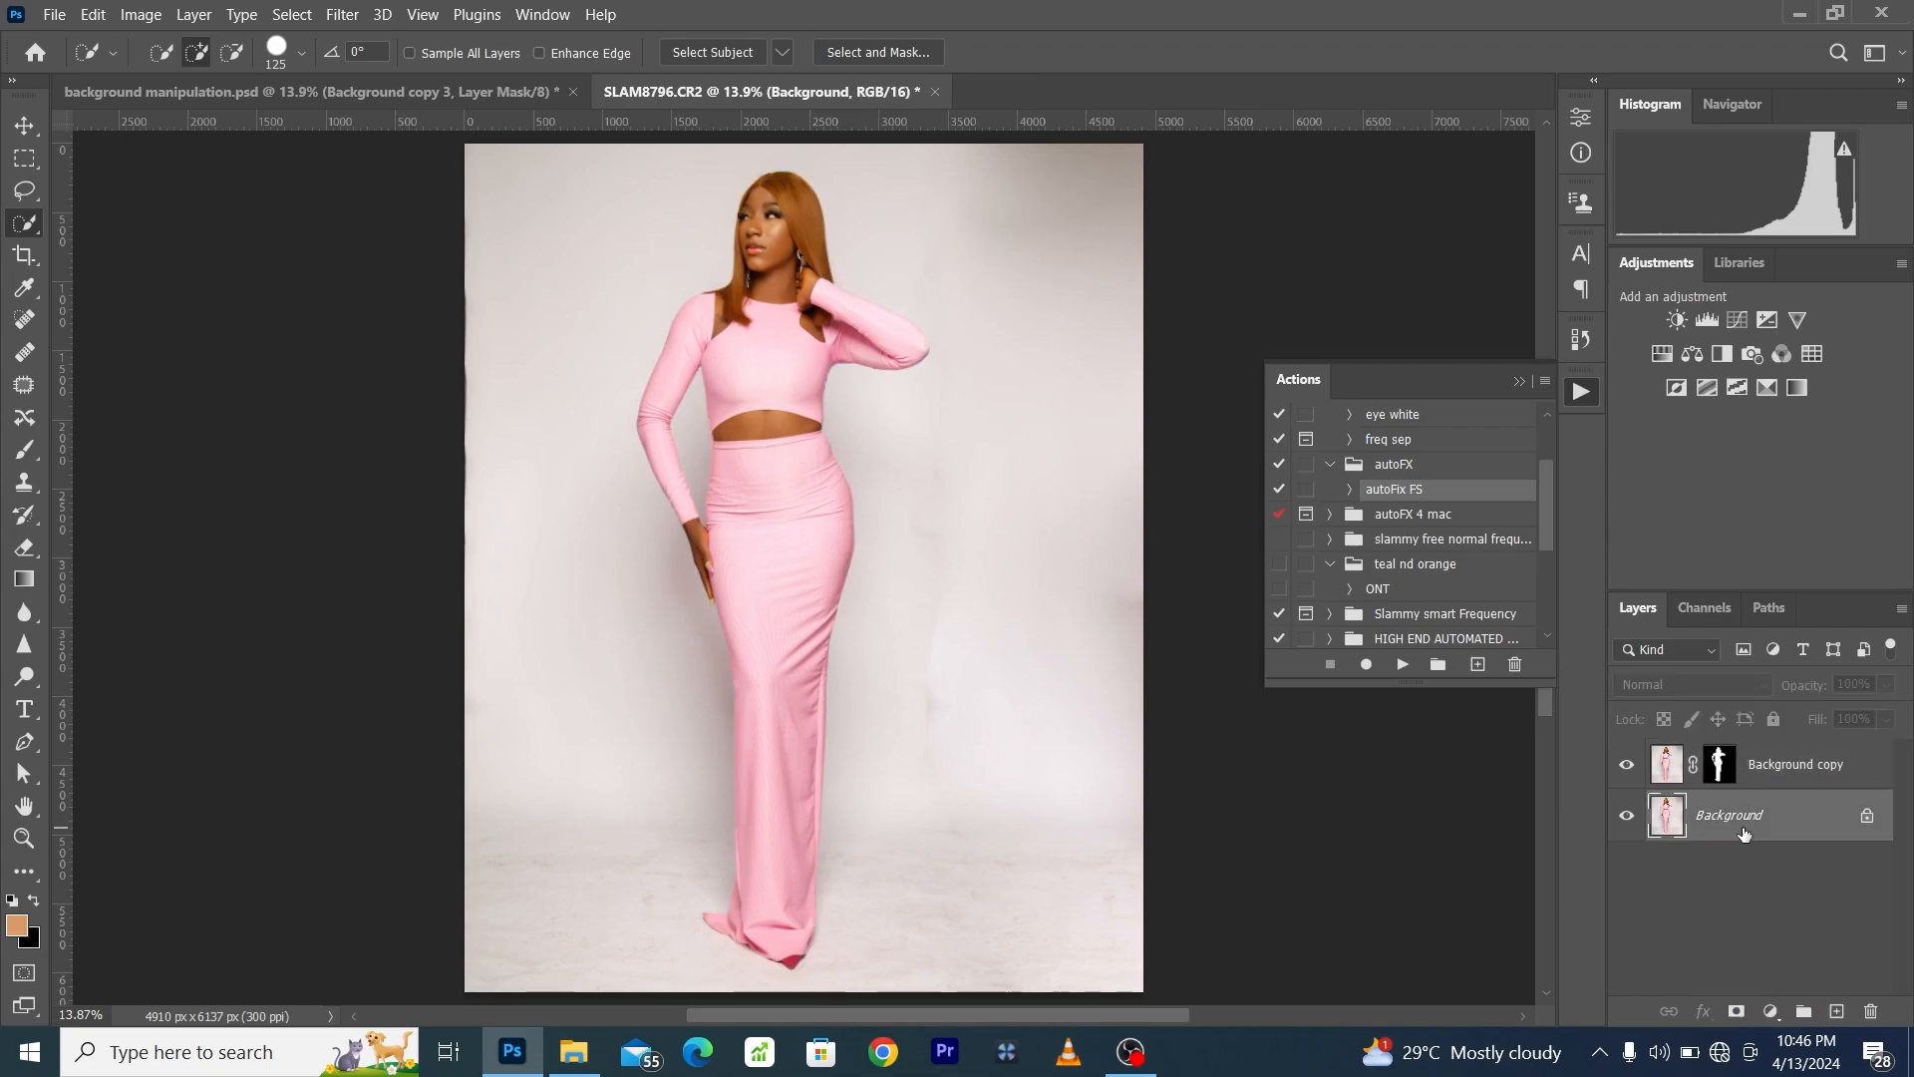
{"action": "left_click", "coordinate": [25, 871]}
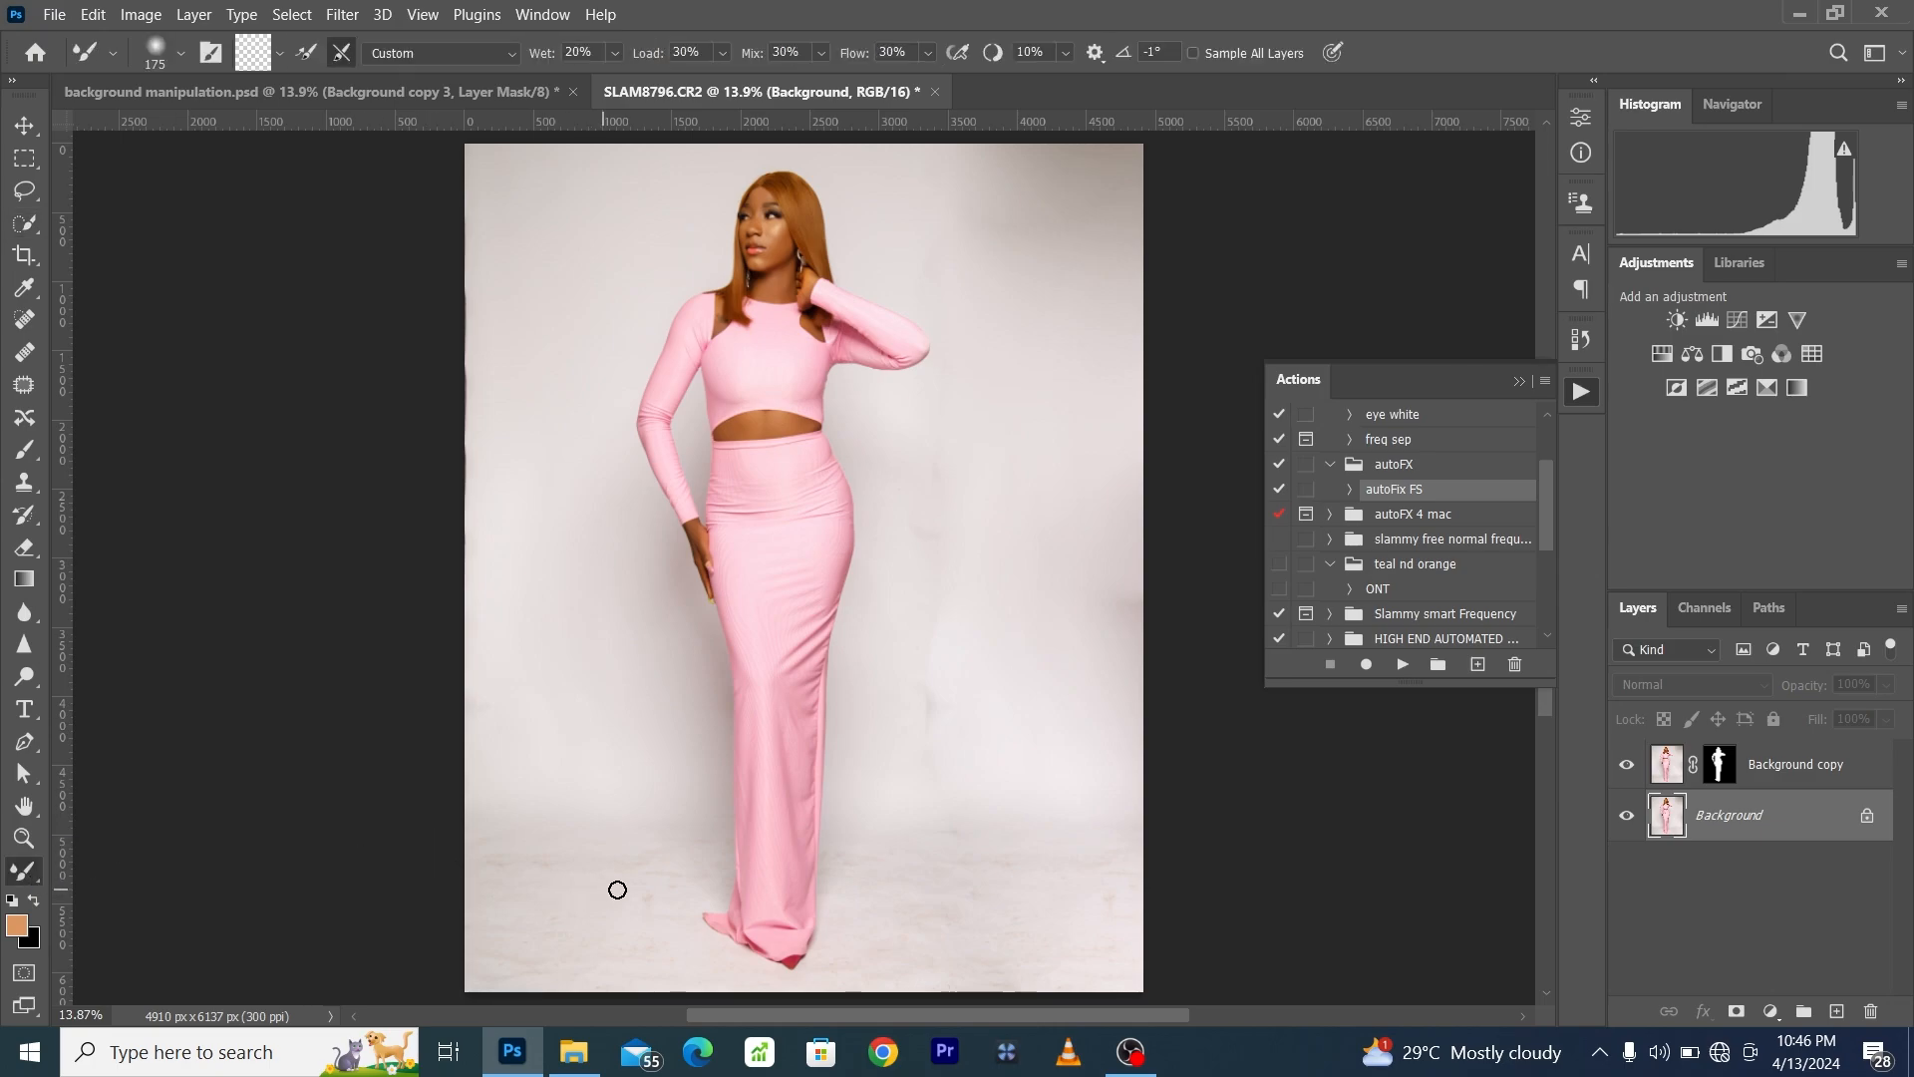
{"action": "key", "text": "bracketright"}
{"action": "key", "text": "bracketright"}
{"action": "key", "text": "bracketright"}
{"action": "left_click_drag", "start_coordinate": [546, 57], "coordinate": [797, 91]}
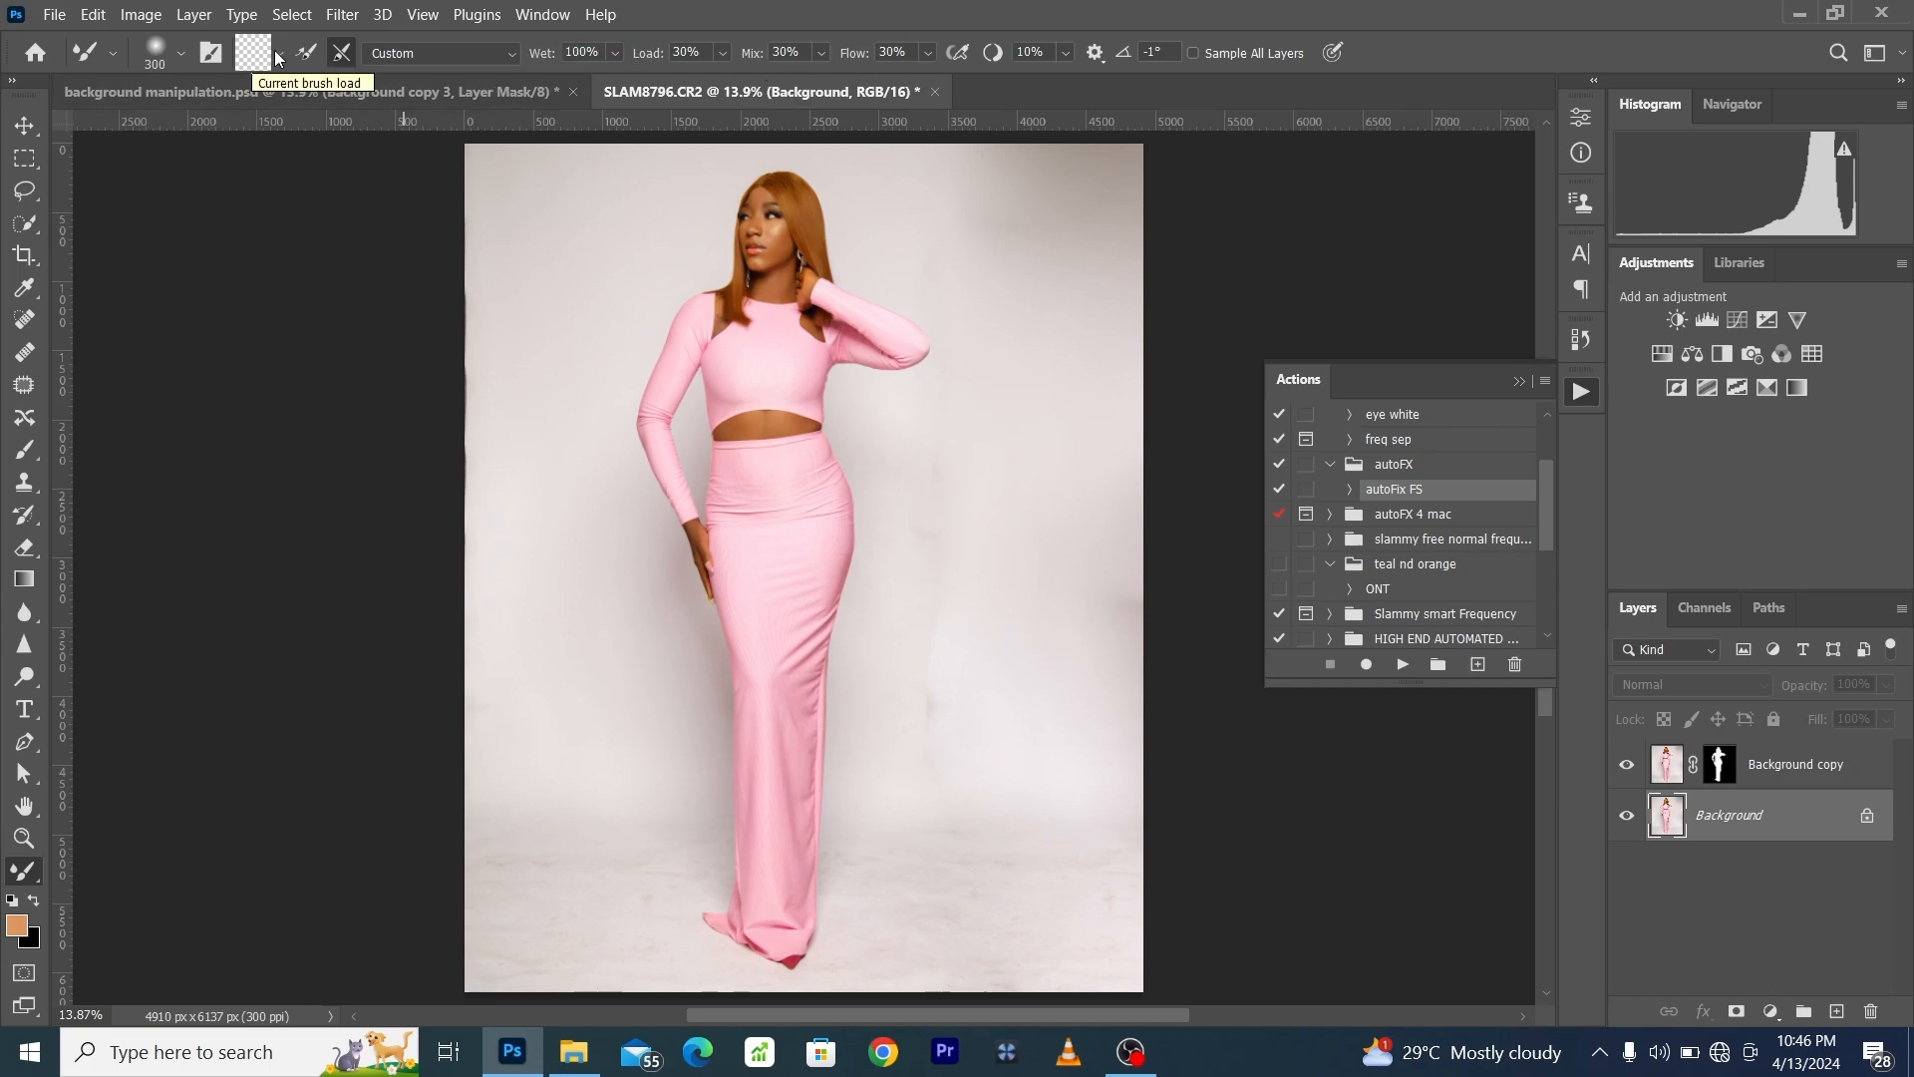
{"action": "key", "text": "bracketright"}
{"action": "key", "text": "bracketright"}
{"action": "key", "text": "bracketright"}
{"action": "key", "text": "bracketright"}
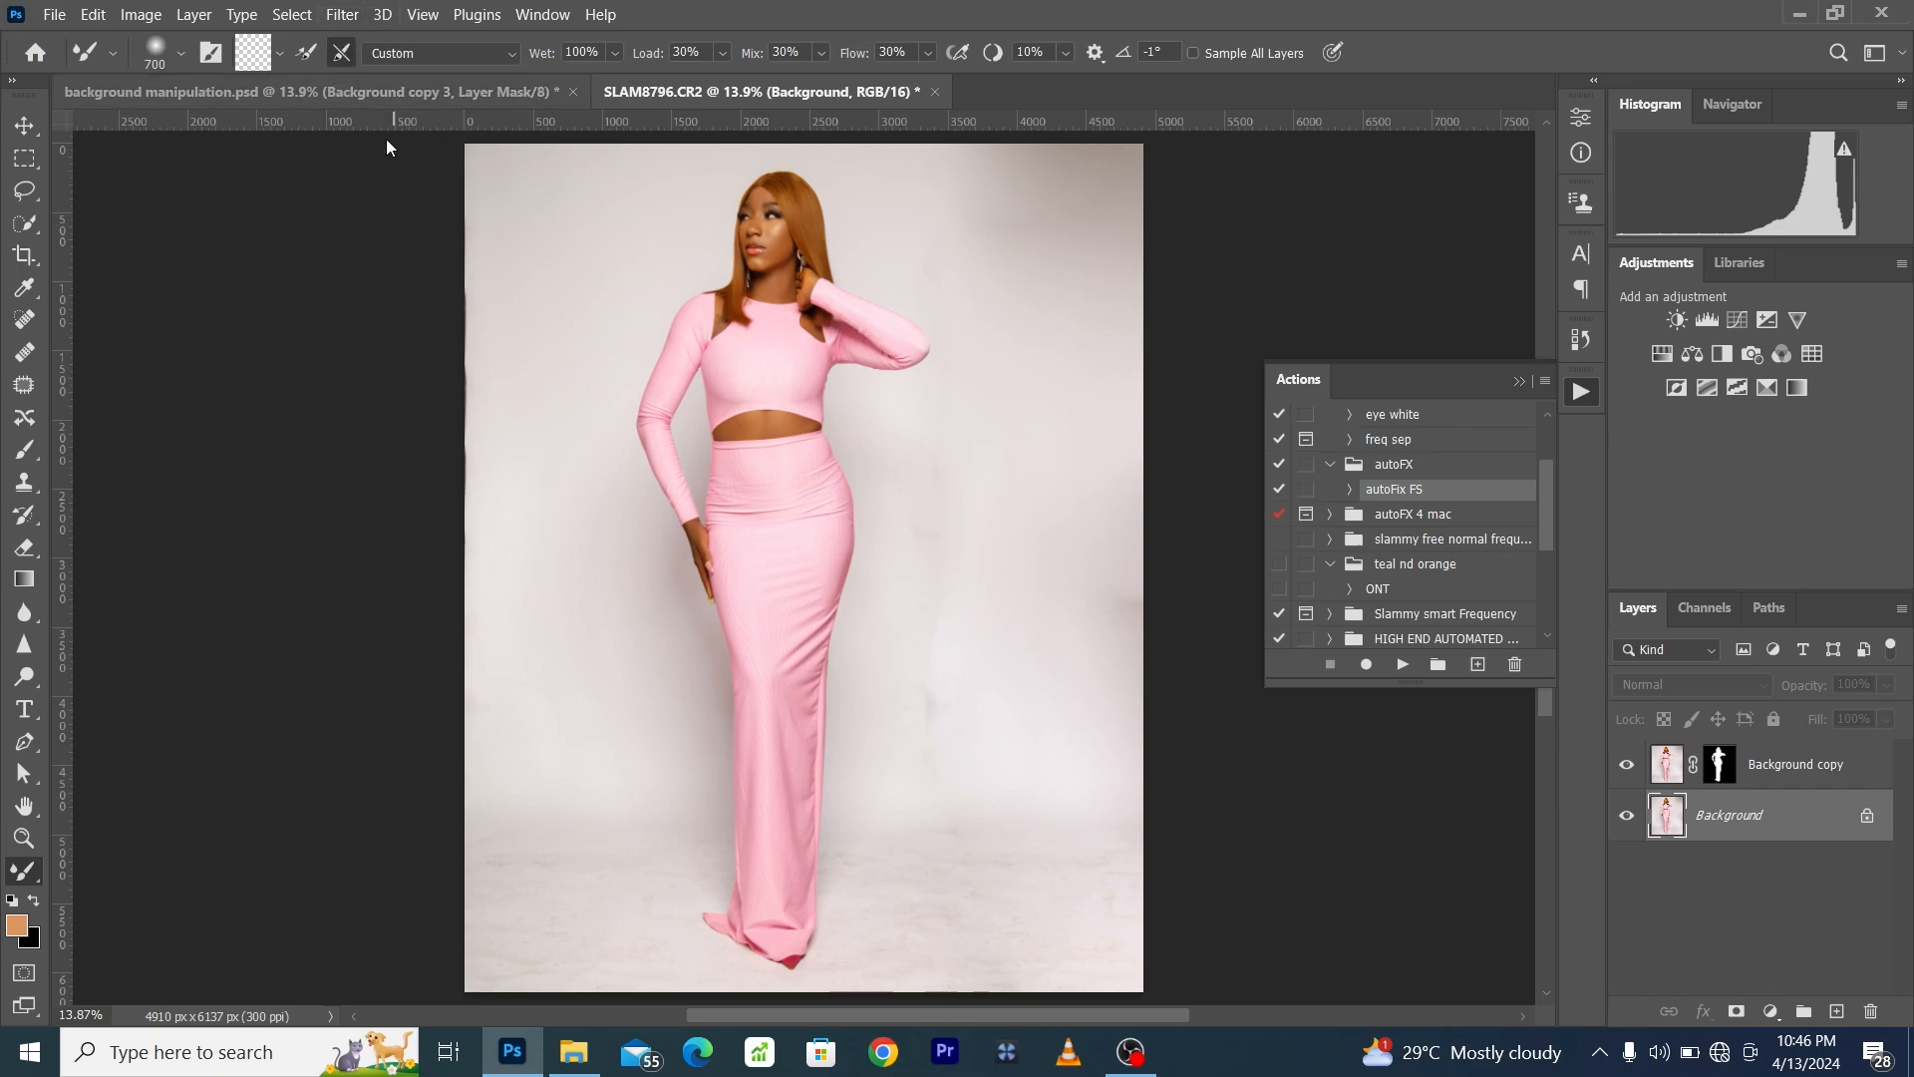
{"action": "key", "text": "bracketright"}
{"action": "key", "text": "bracketright"}
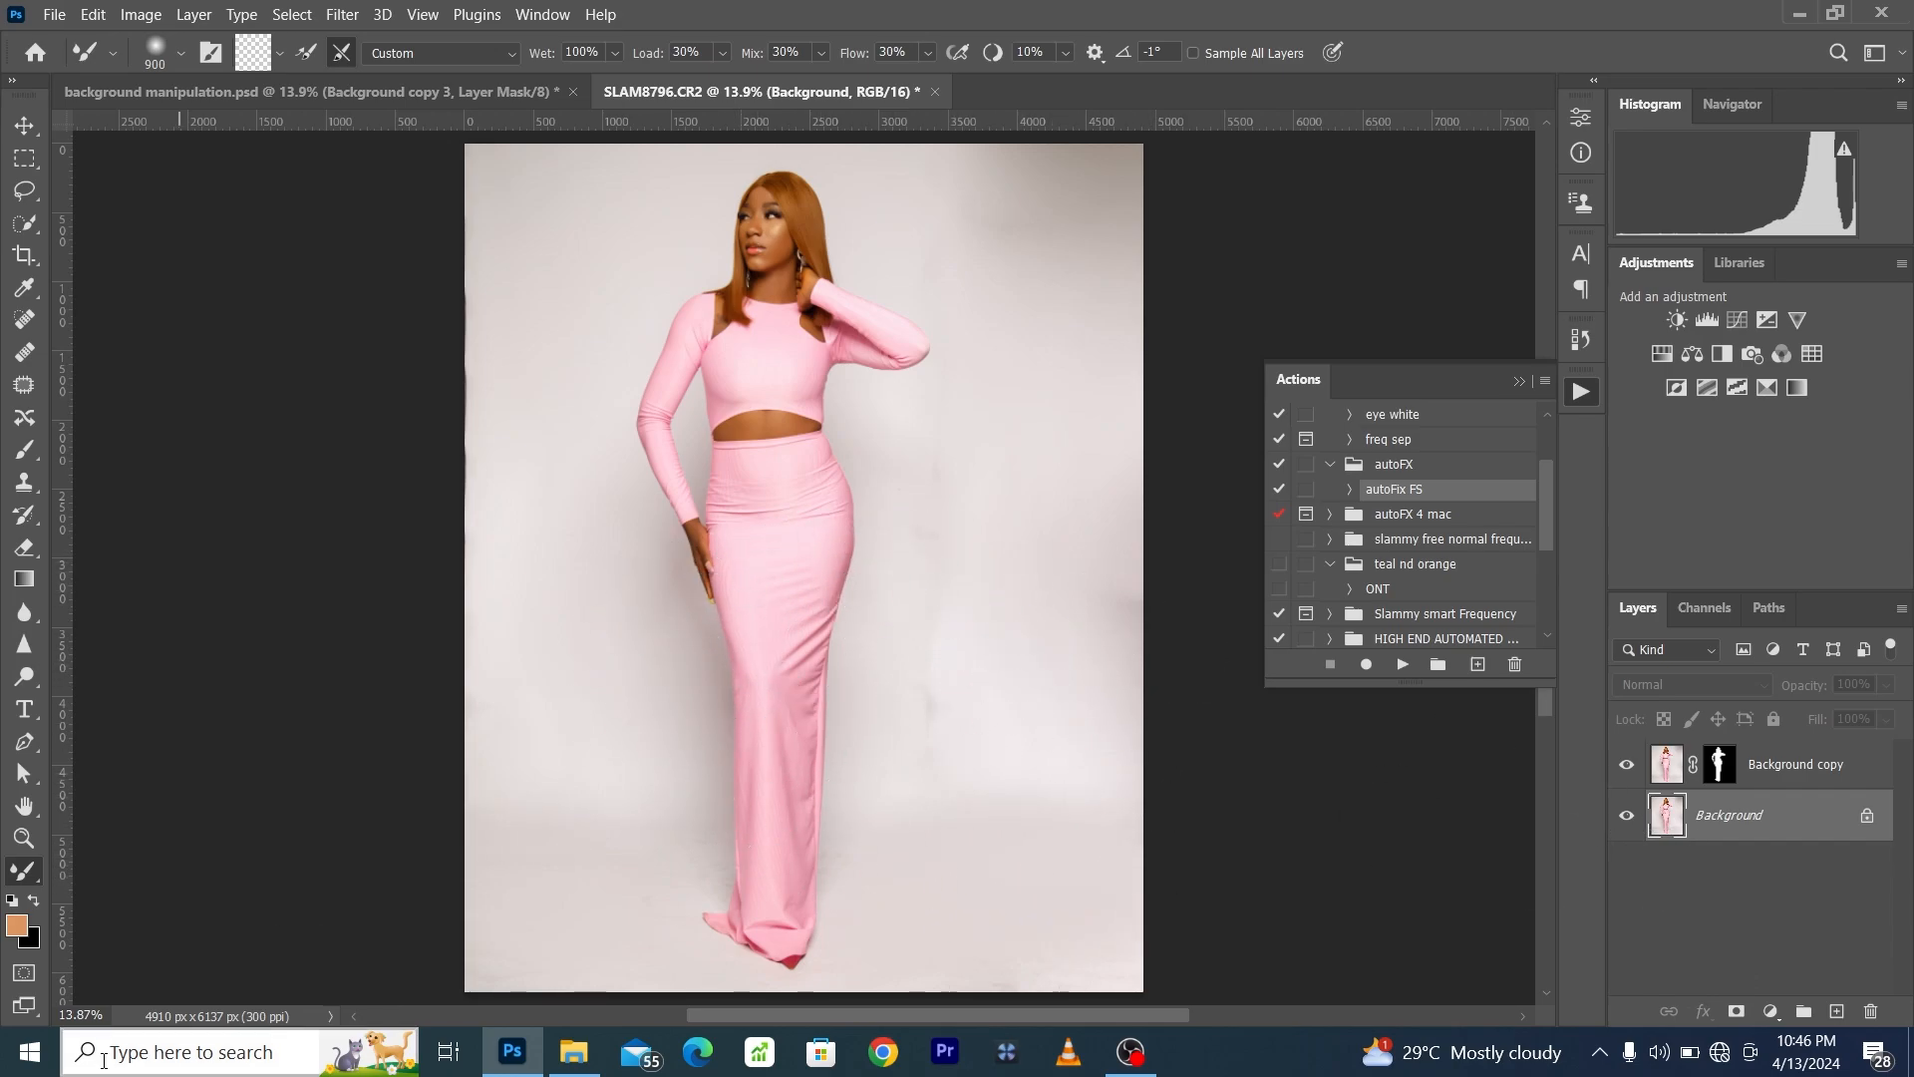
- Place the Fondo-de-estudio-SP-30 image from the bk folder above the Background layer, scaled to about 78% to cover the canvas
{"action": "left_click", "coordinate": [574, 1052]}
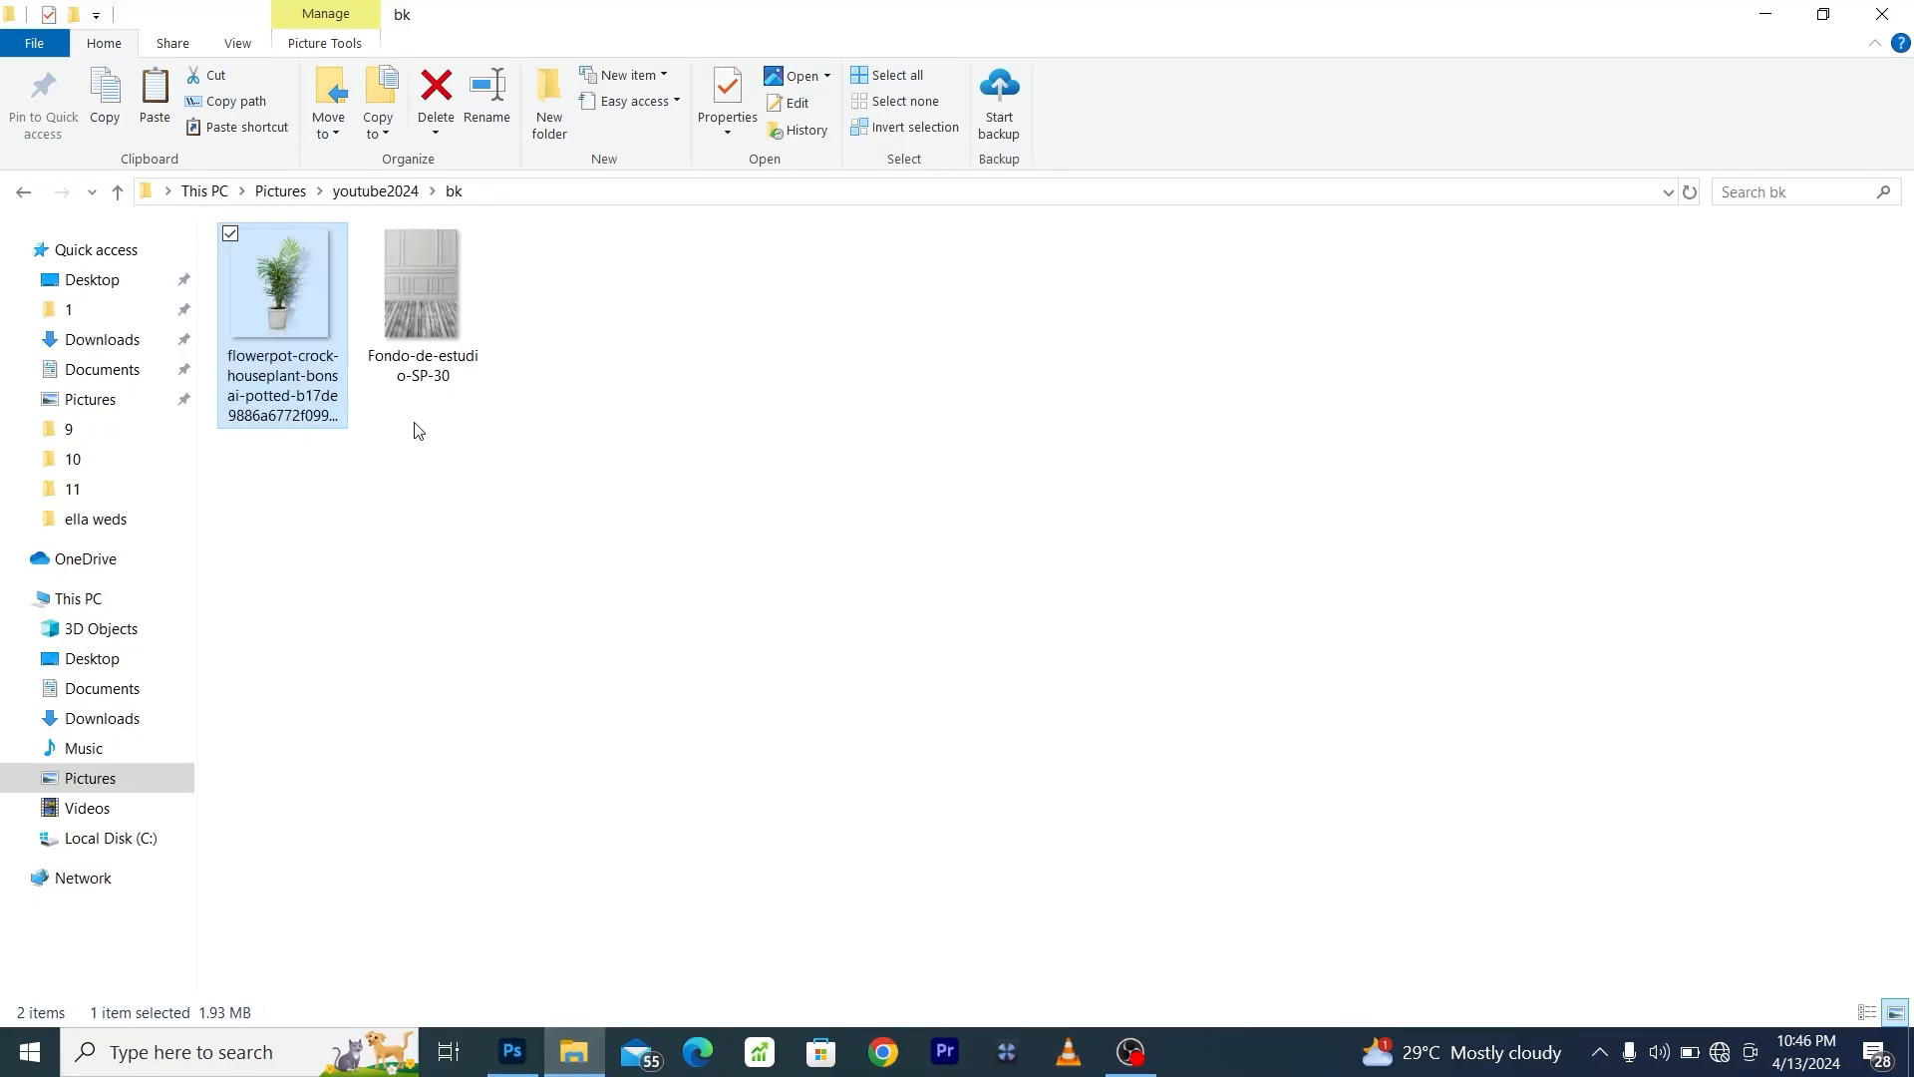
{"action": "left_click", "coordinate": [439, 338]}
{"action": "left_click_drag", "start_coordinate": [430, 309], "coordinate": [695, 898]}
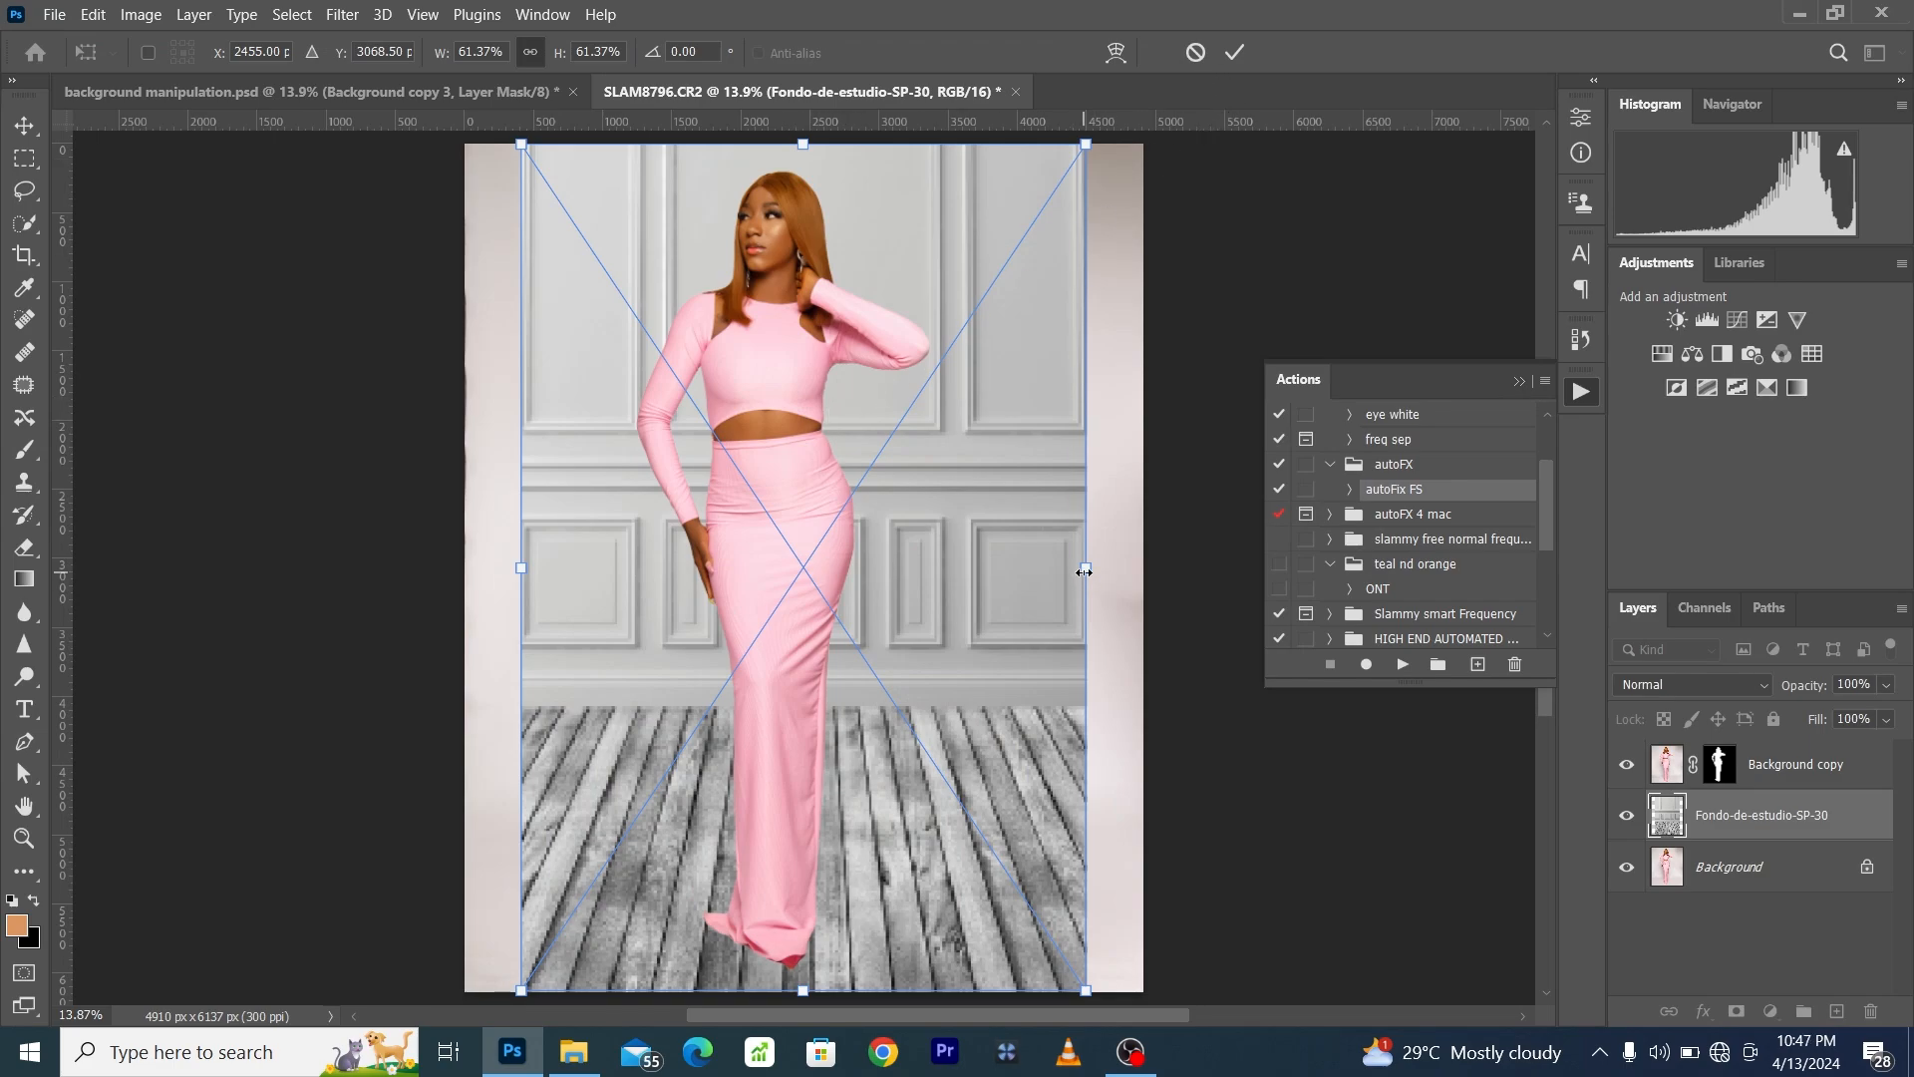
{"action": "left_click_drag", "start_coordinate": [1085, 571], "coordinate": [1165, 568]}
{"action": "left_click_drag", "start_coordinate": [536, 564], "coordinate": [444, 570]}
{"action": "mouse_move", "coordinate": [756, 372]}
{"action": "left_mouse_down"}
{"action": "mouse_move", "coordinate": [753, 403]}
{"action": "mouse_move", "coordinate": [740, 395]}
{"action": "left_mouse_up"}
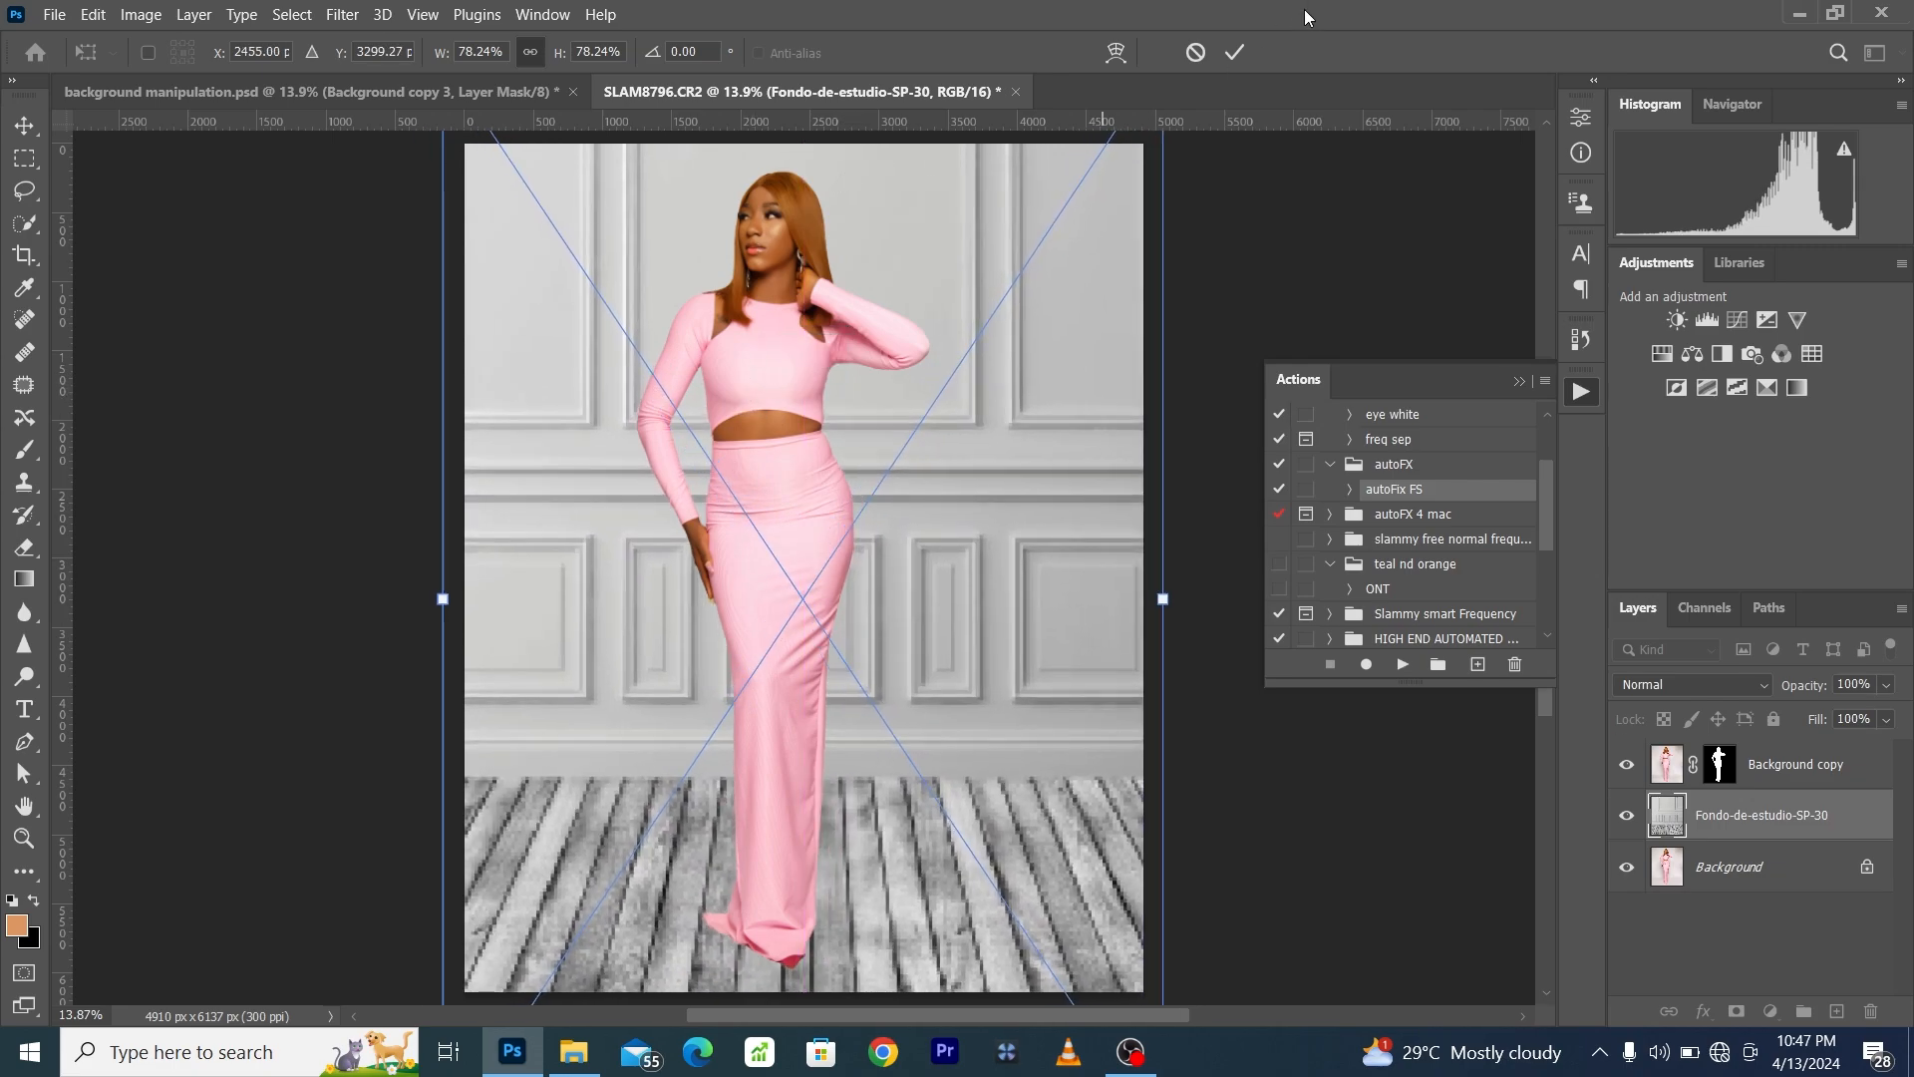
{"action": "left_click", "coordinate": [1235, 52]}
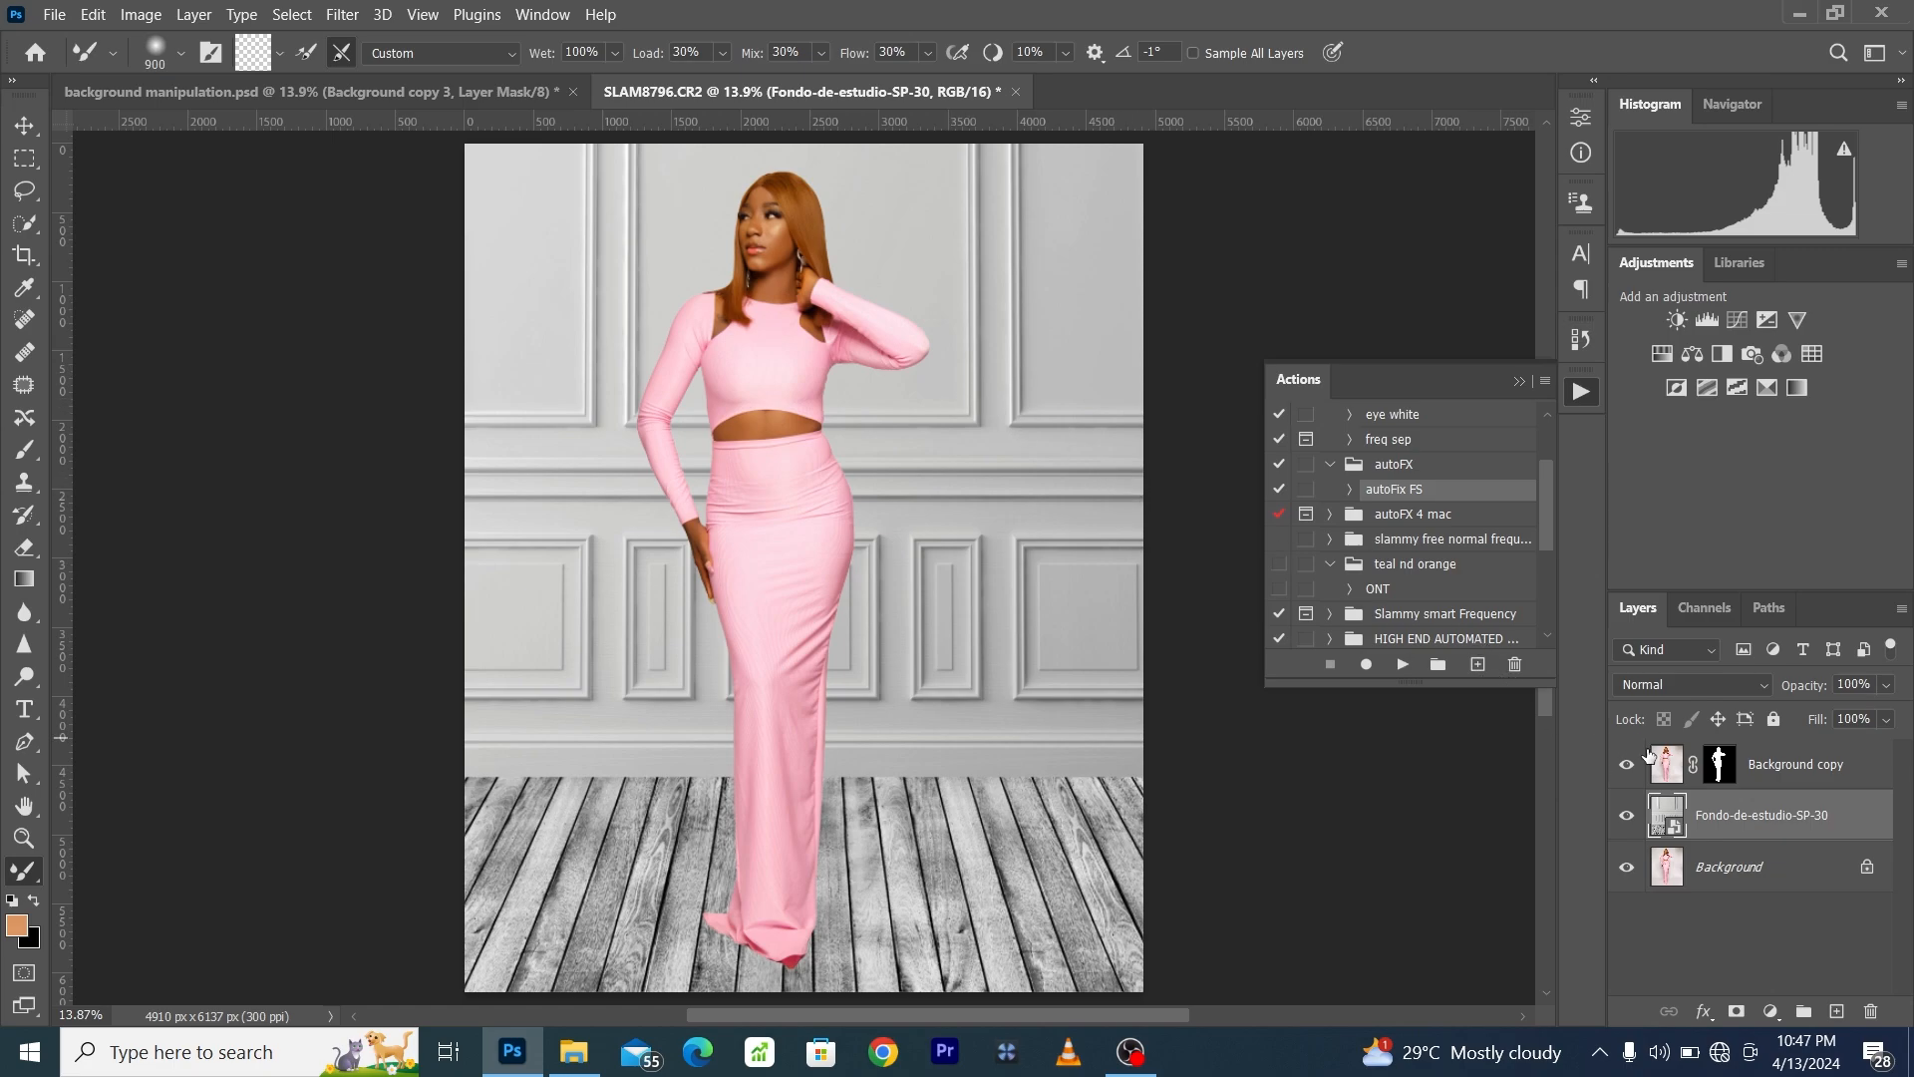
- Set the Fondo-de-estudio-SP-30 layer's blend mode to Multiply and compare the image with that layer hidden and shown
{"action": "left_click", "coordinate": [1666, 686]}
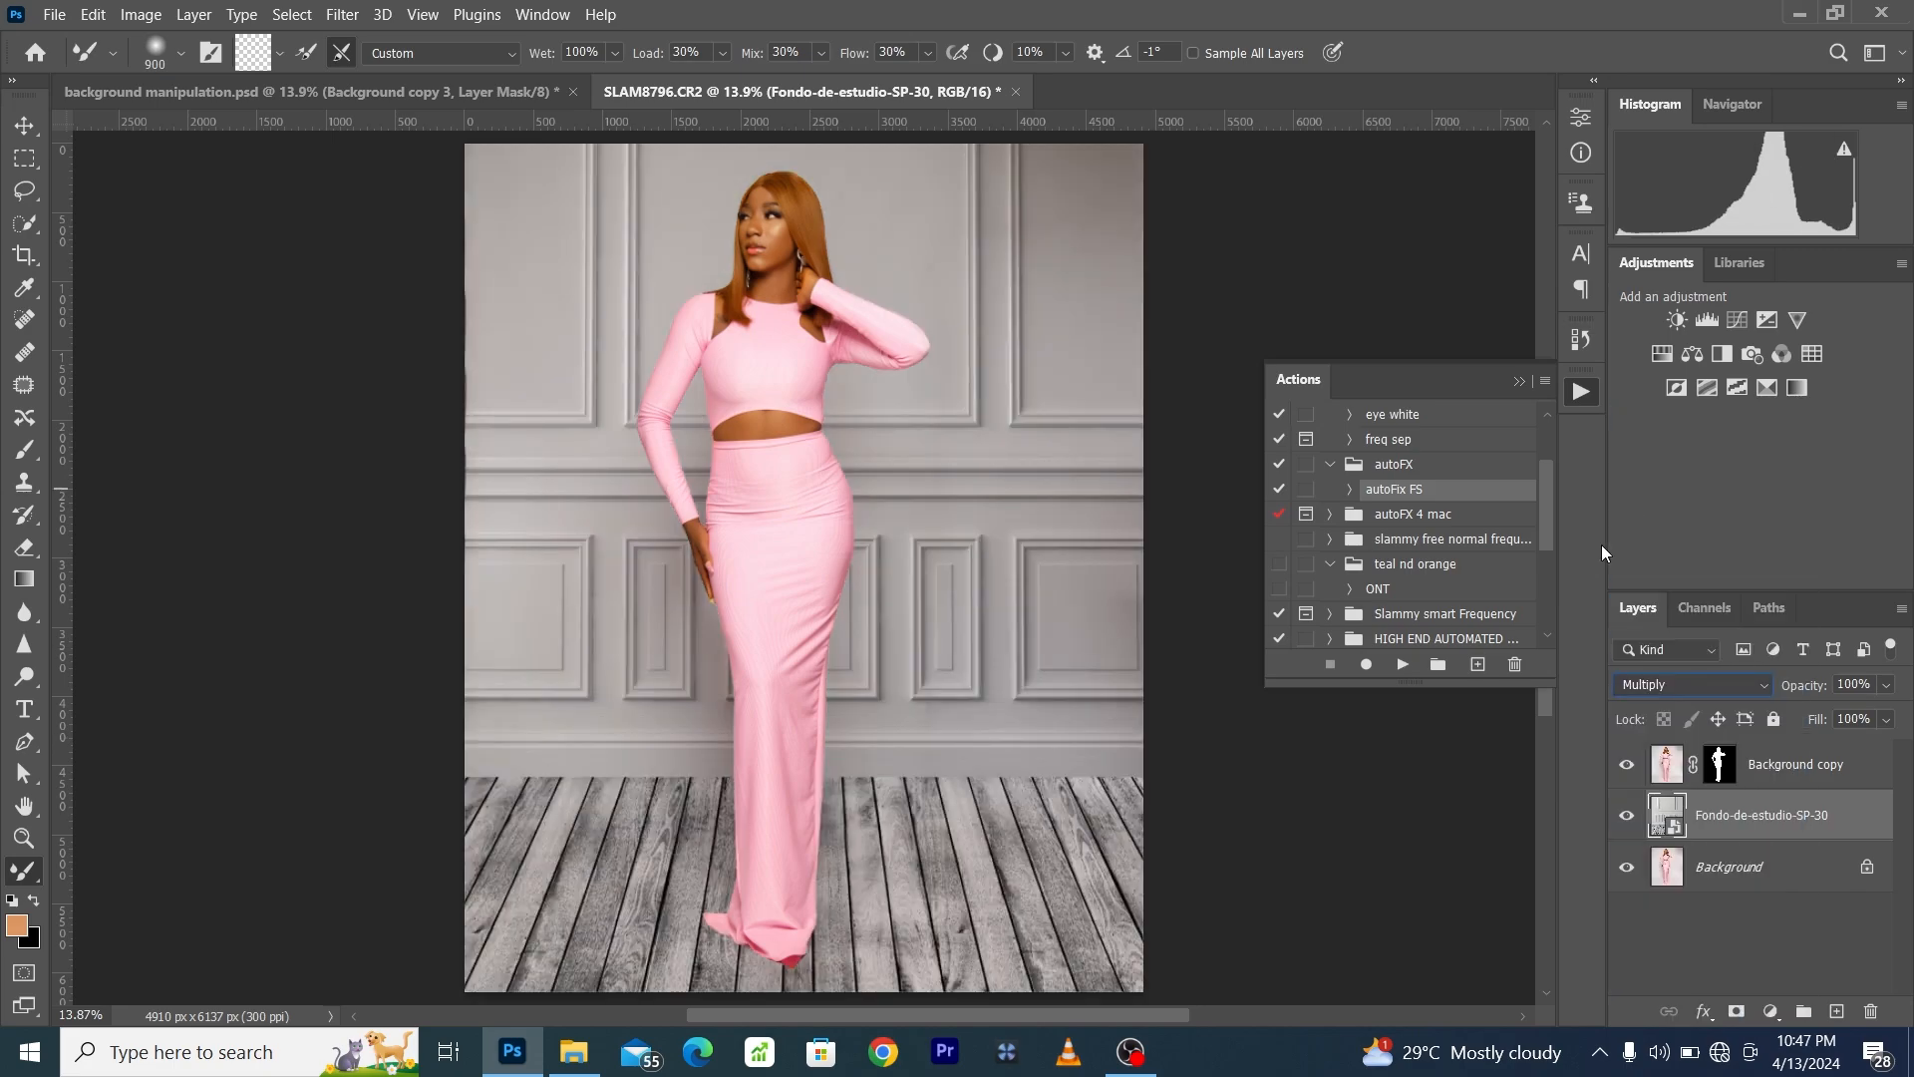
{"action": "left_click", "coordinate": [1625, 817]}
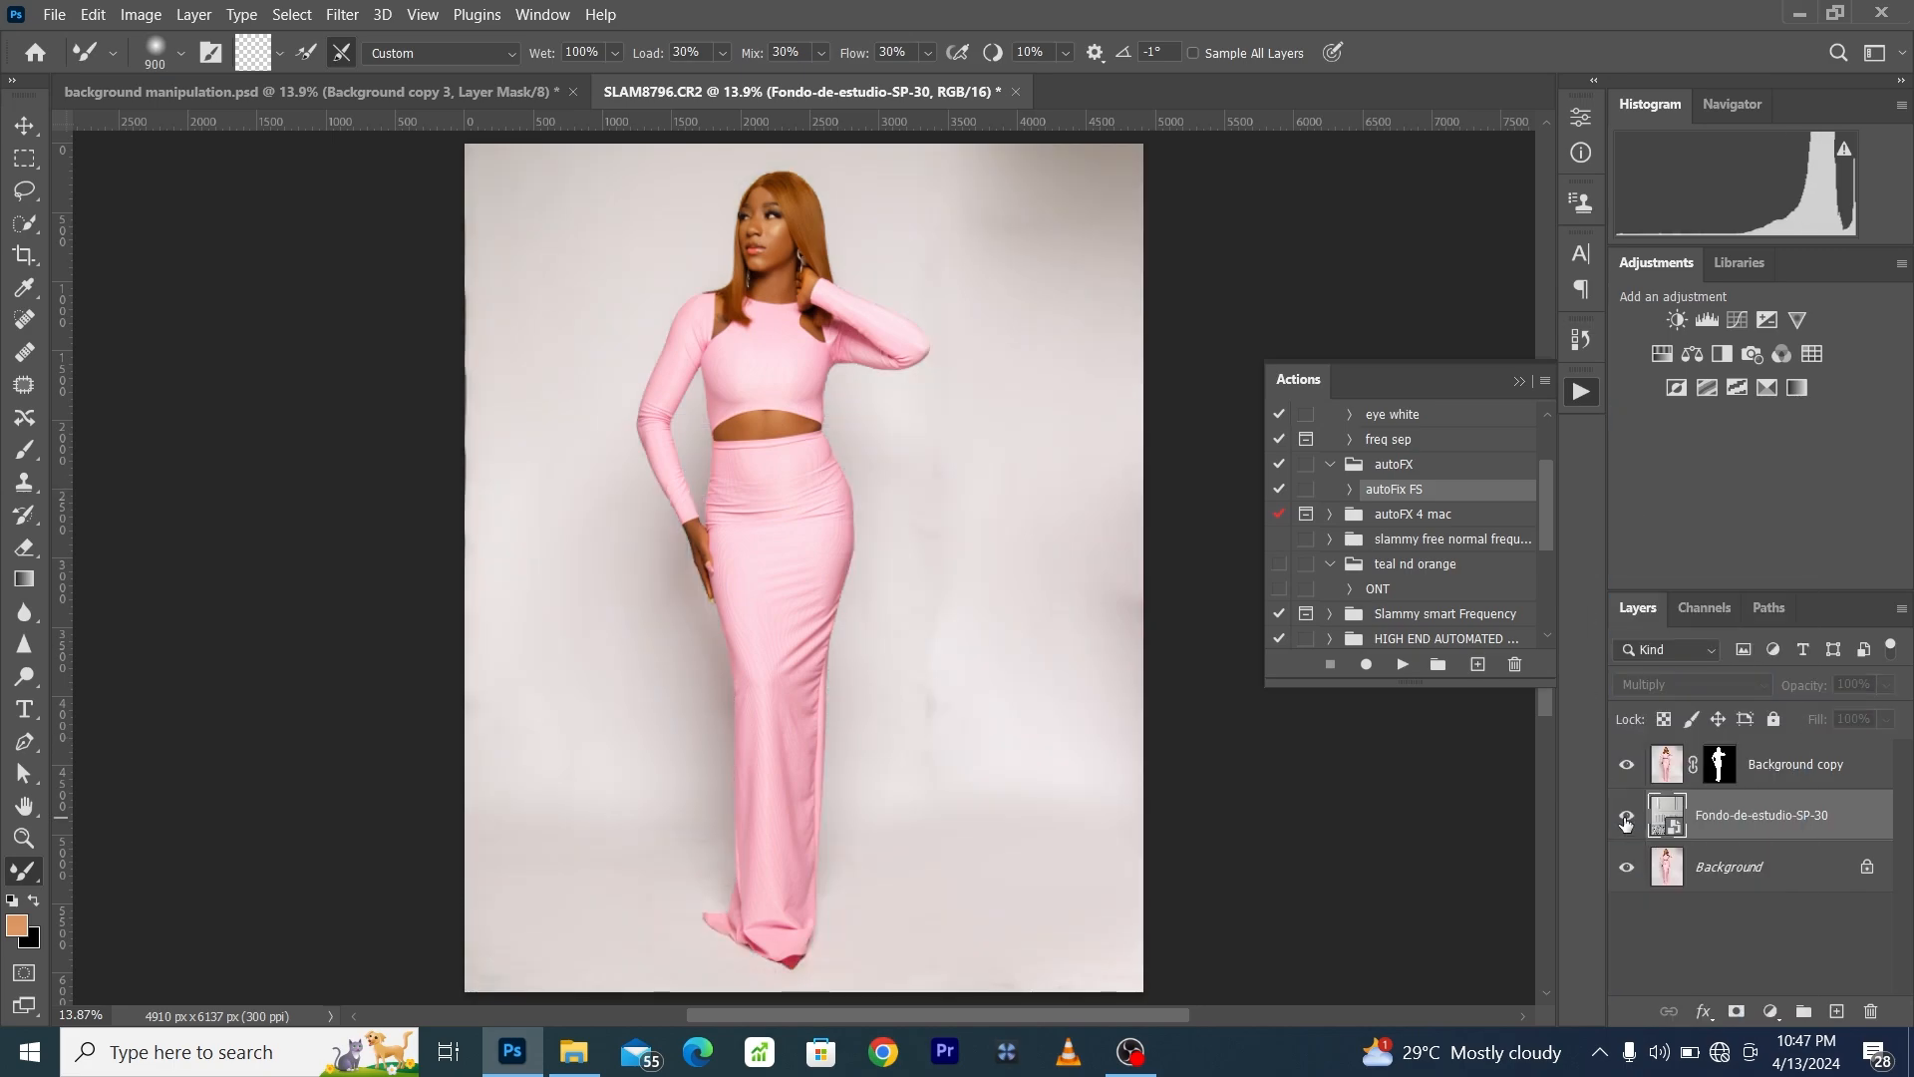
{"action": "left_click", "coordinate": [1625, 818]}
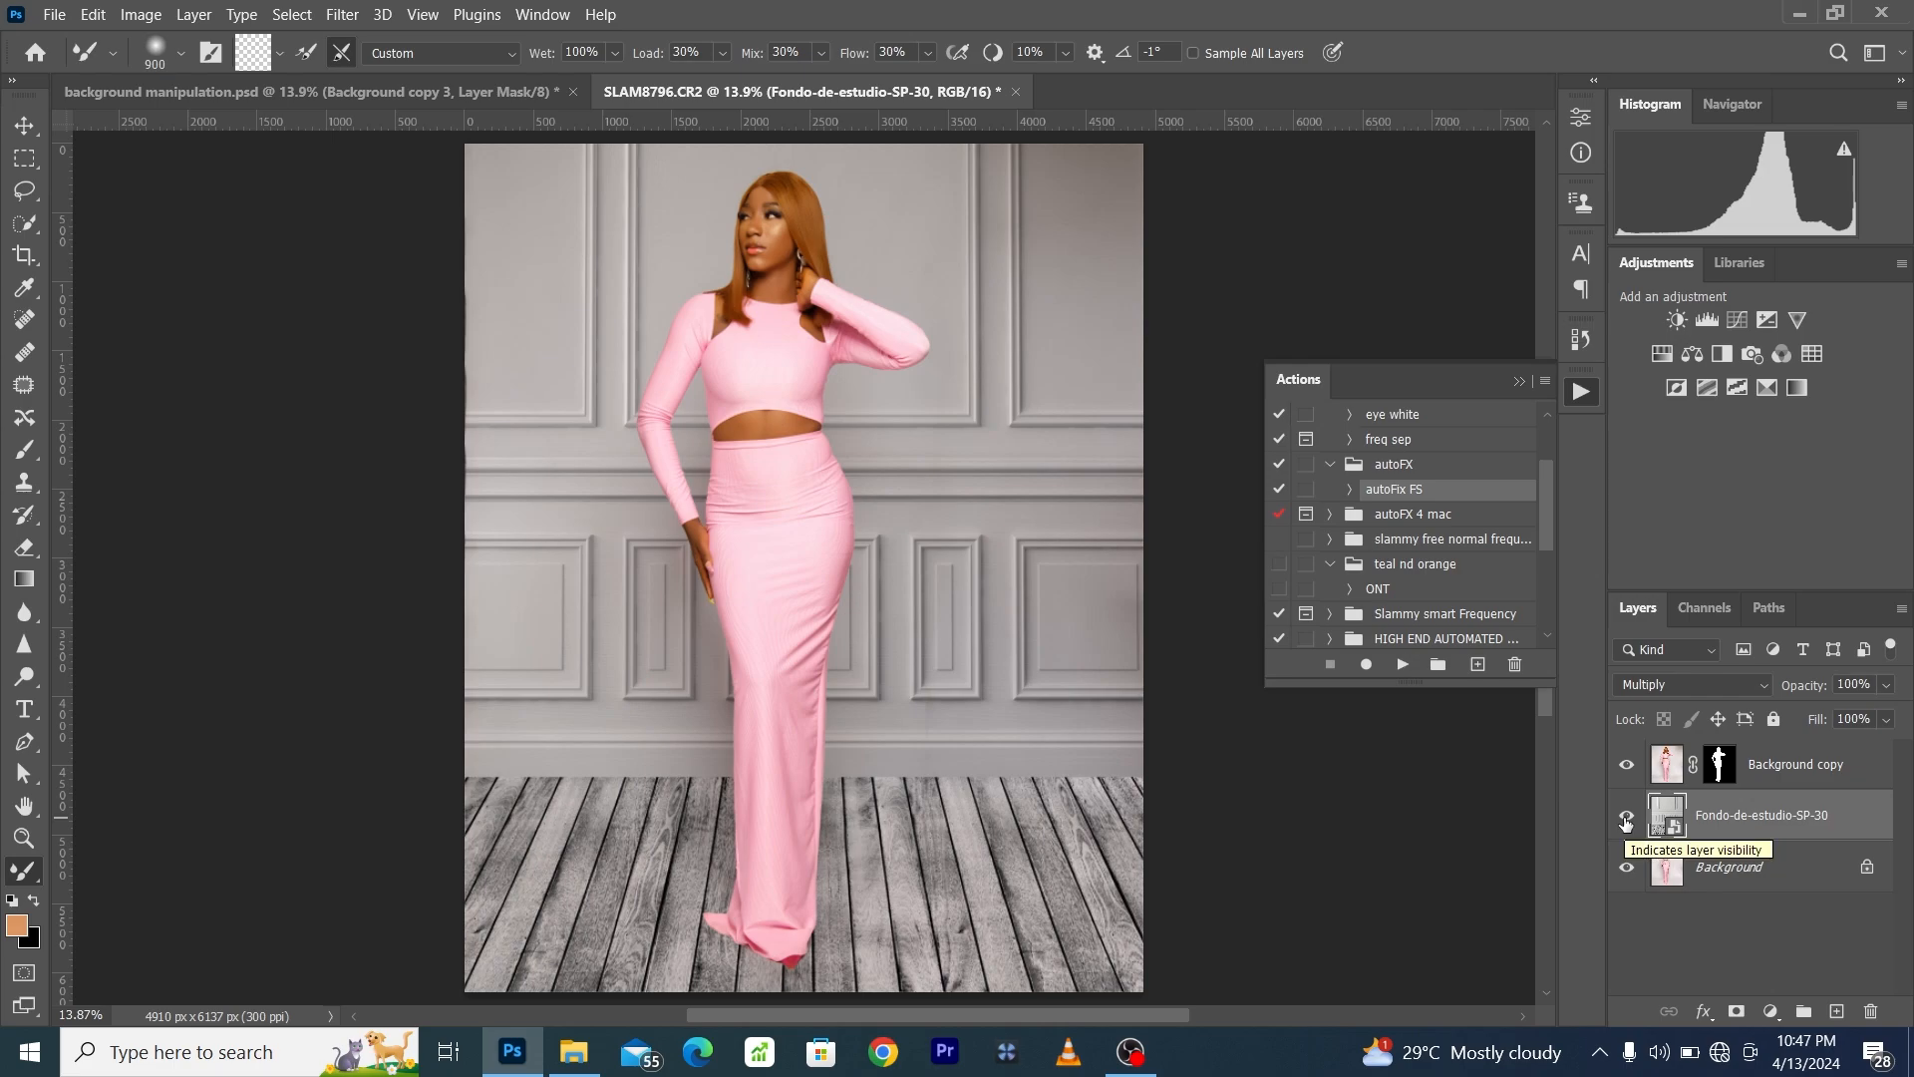
- Duplicate the masked layer of the woman, naming the upper copy subject and the lower one shadow
{"action": "left_click", "coordinate": [1722, 773]}
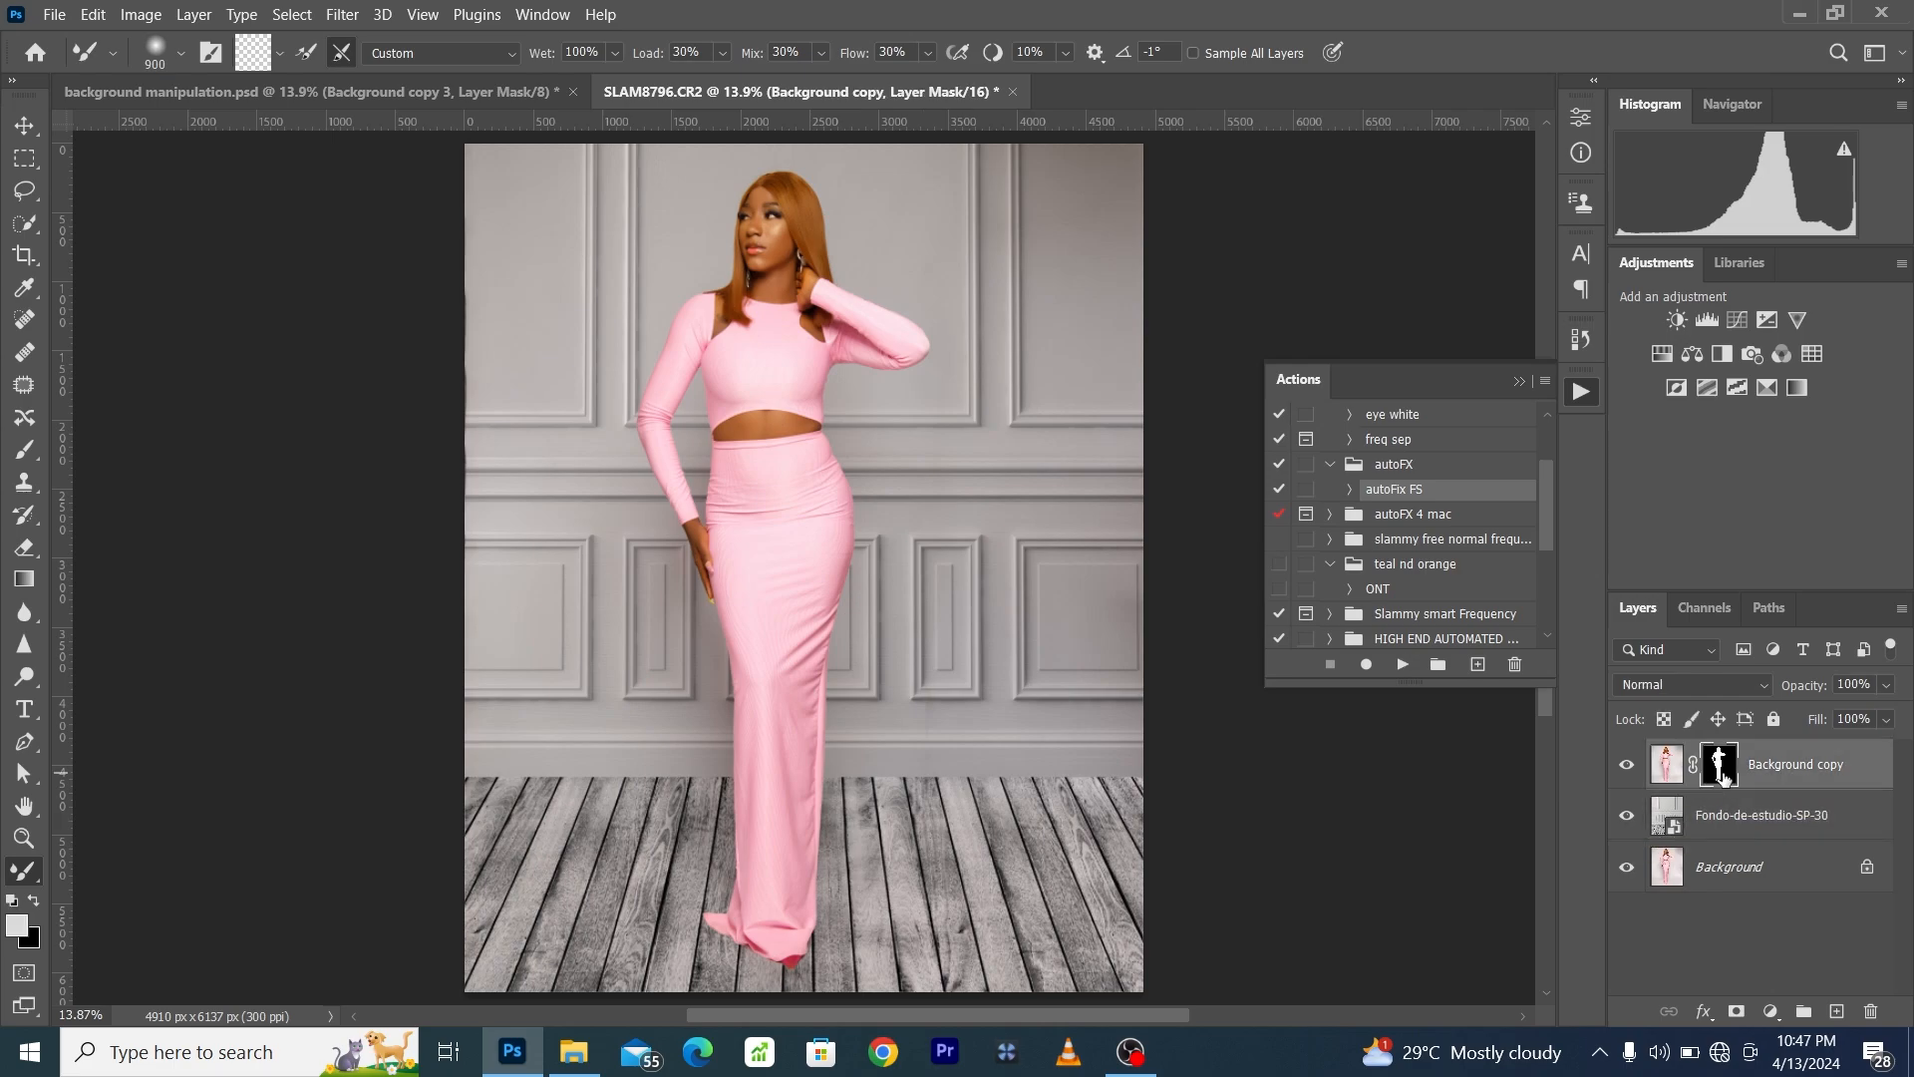
{"action": "left_click_drag", "start_coordinate": [1723, 777], "coordinate": [1837, 1010]}
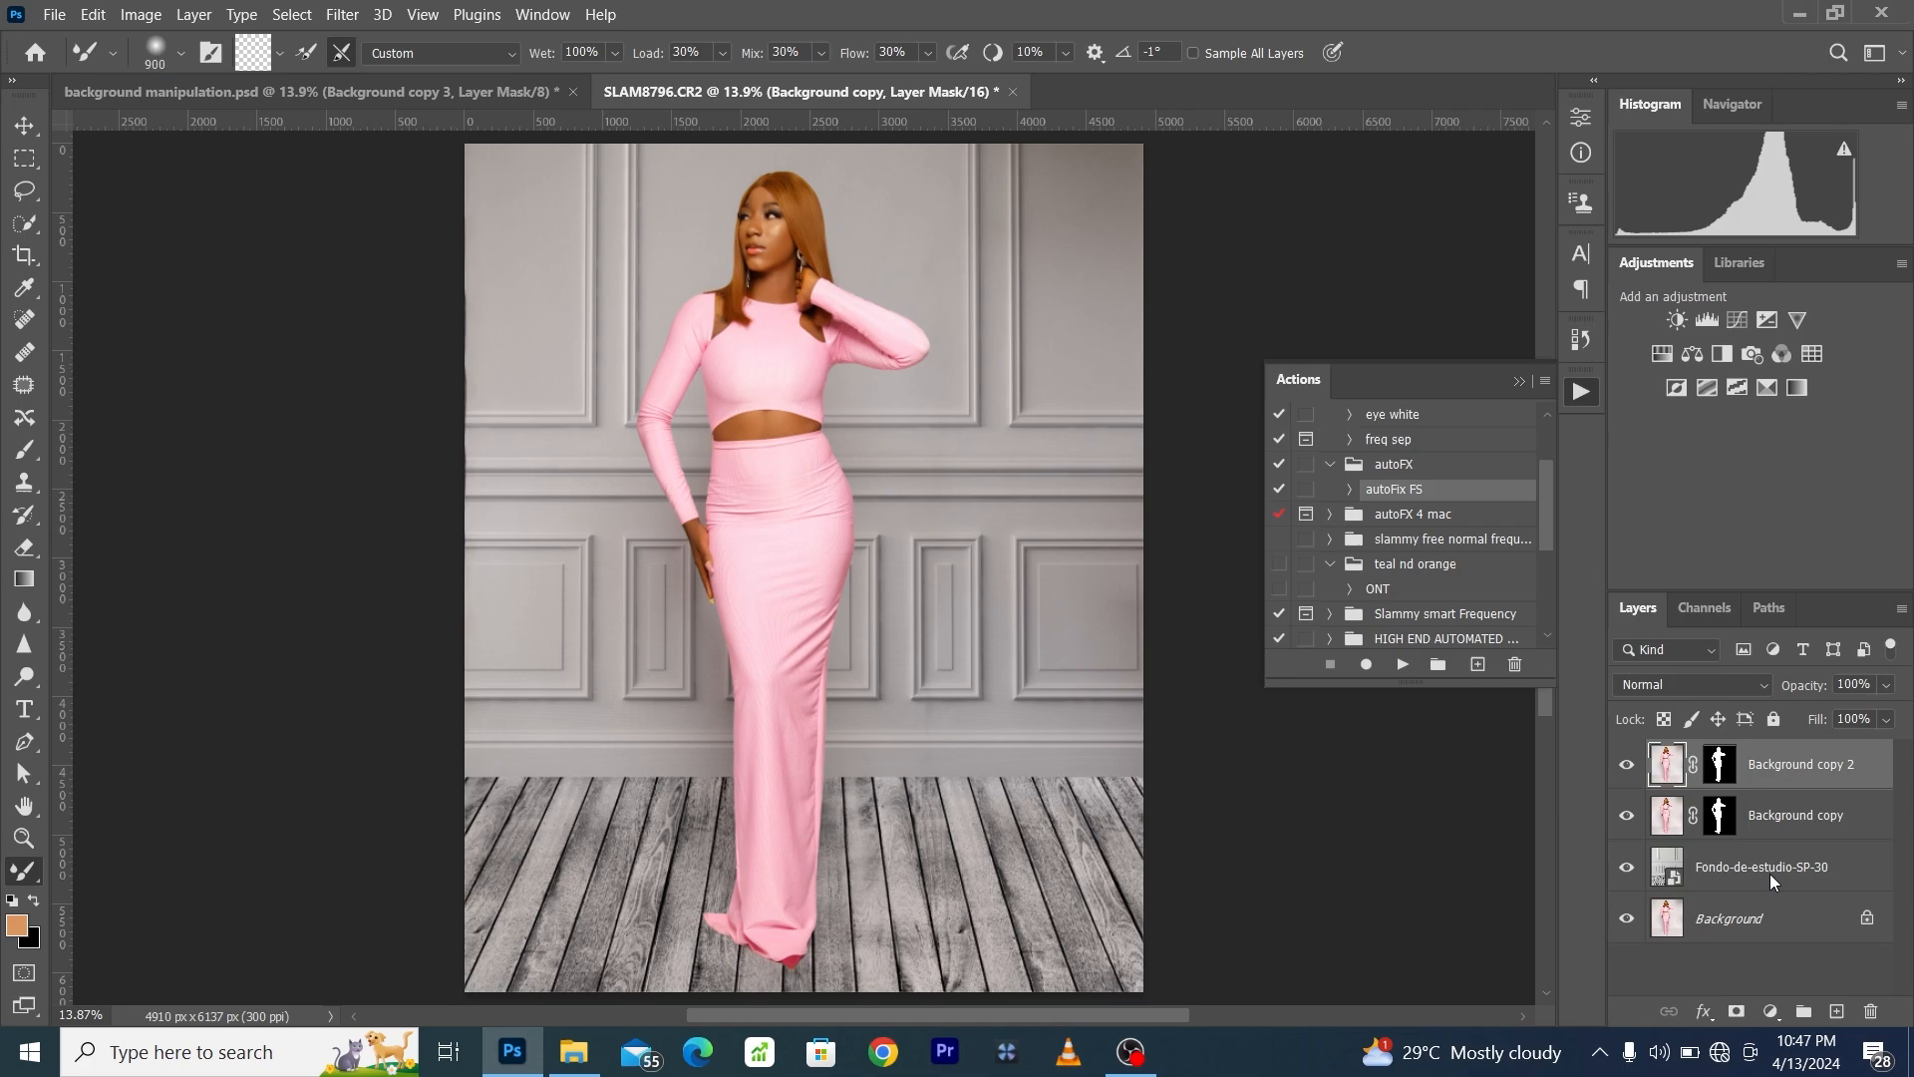
{"action": "double_click", "coordinate": [1800, 765]}
{"action": "type", "text": "s"}
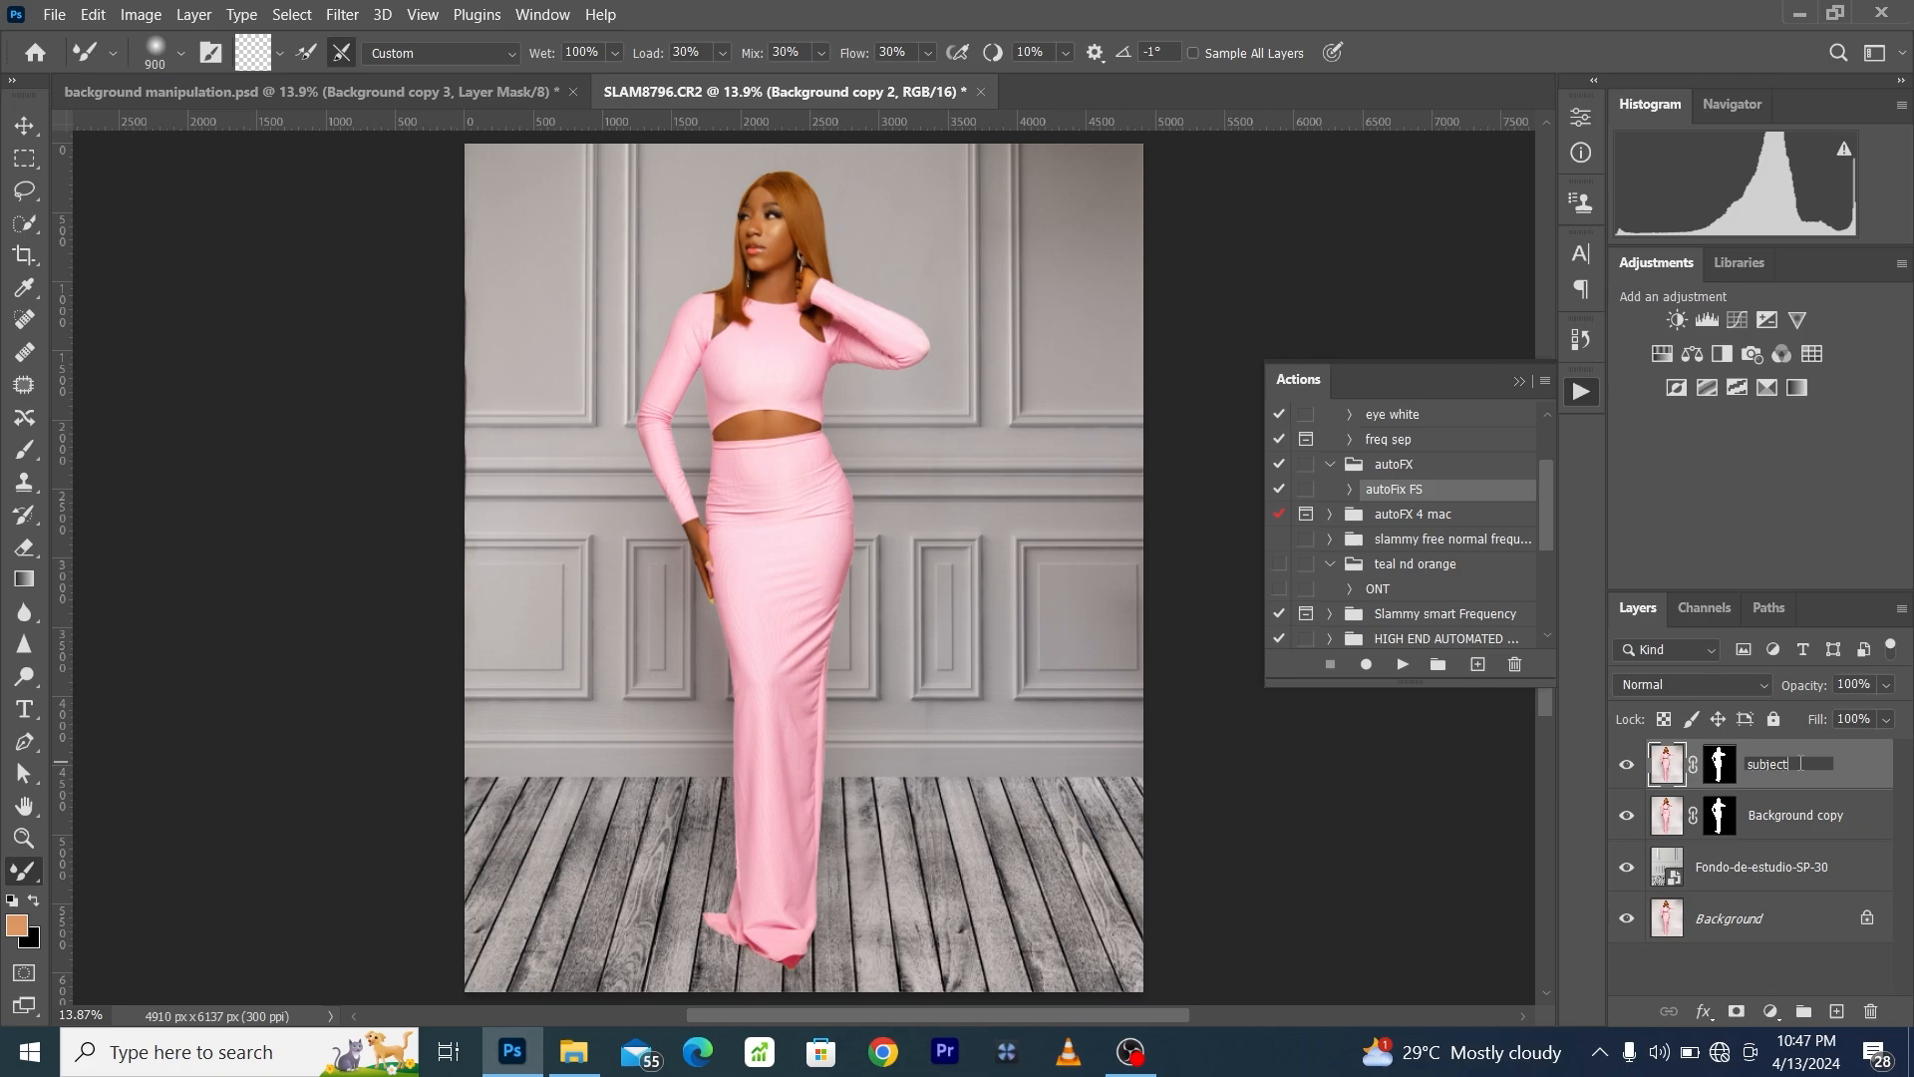
{"action": "type", "text": "ubject"}
{"action": "double_click", "coordinate": [1792, 815]}
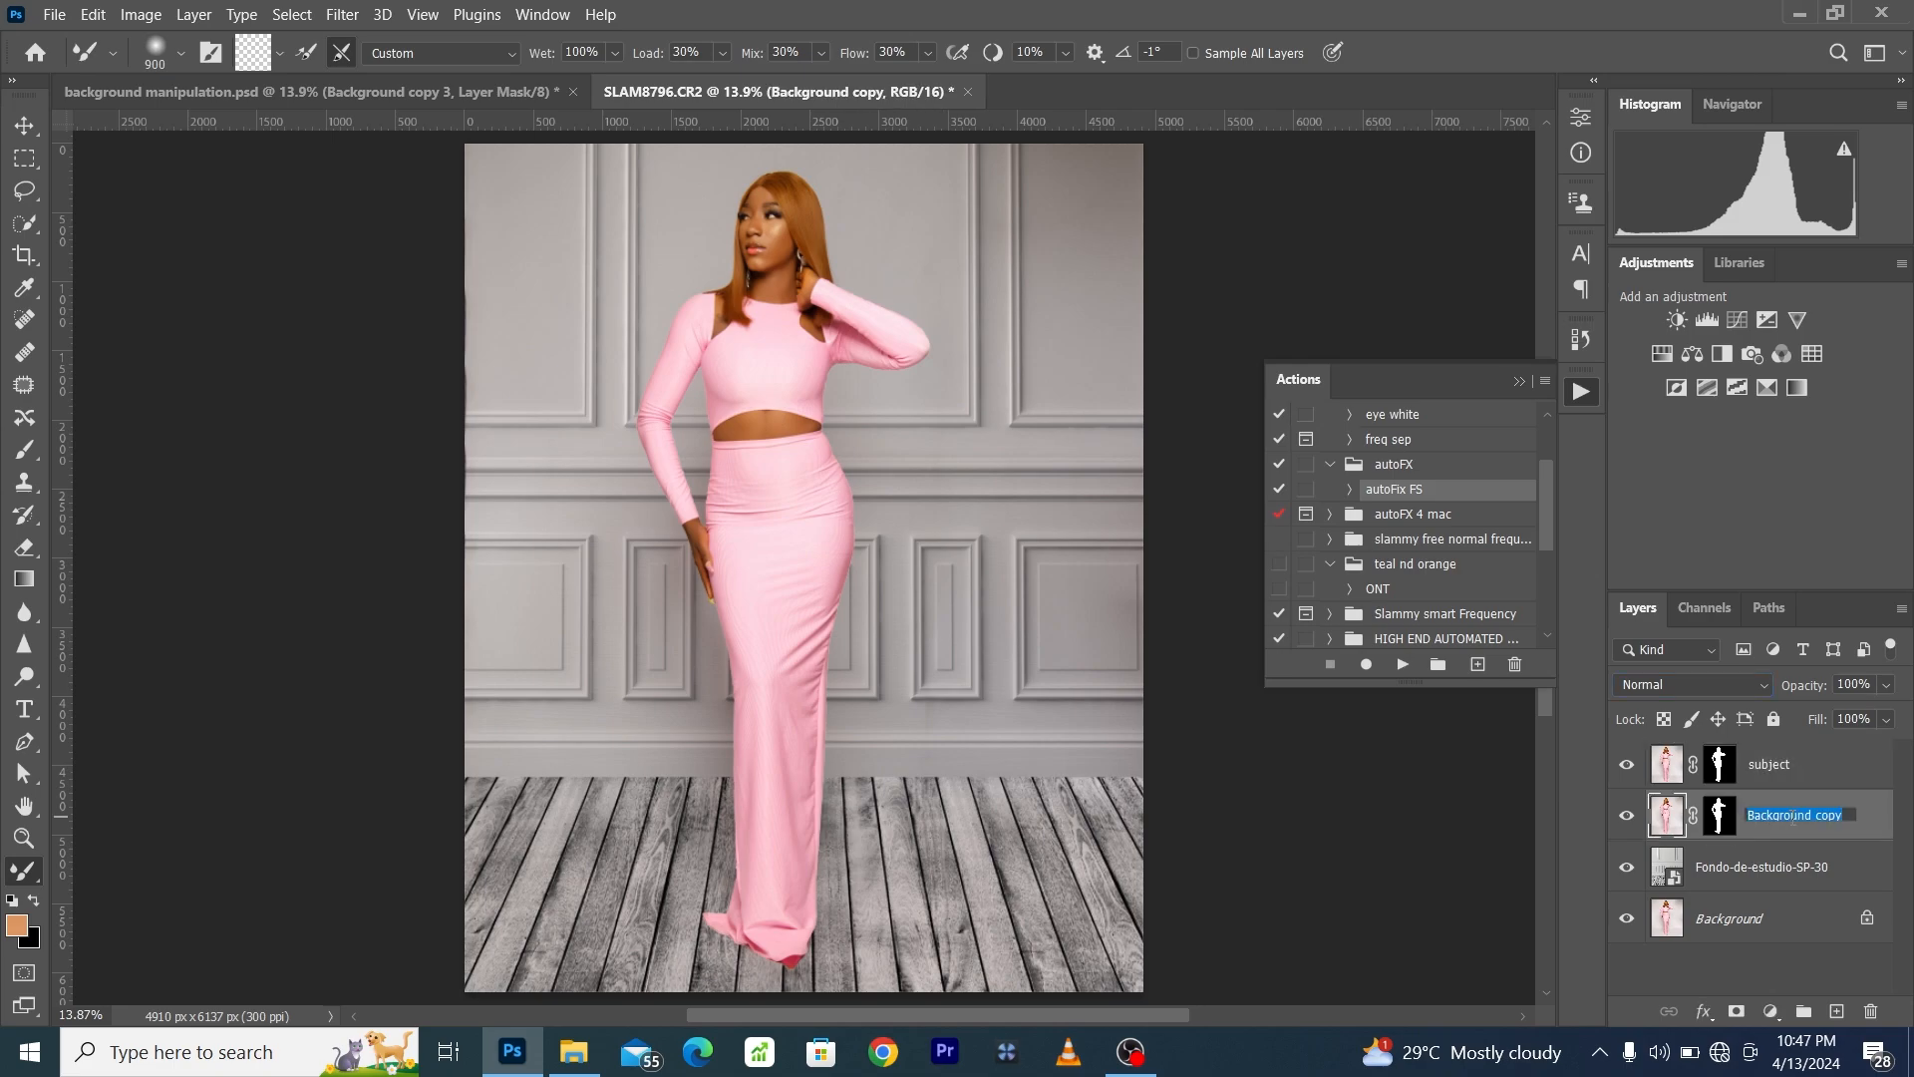
{"action": "type", "text": "shadow"}
{"action": "key", "text": "Return"}
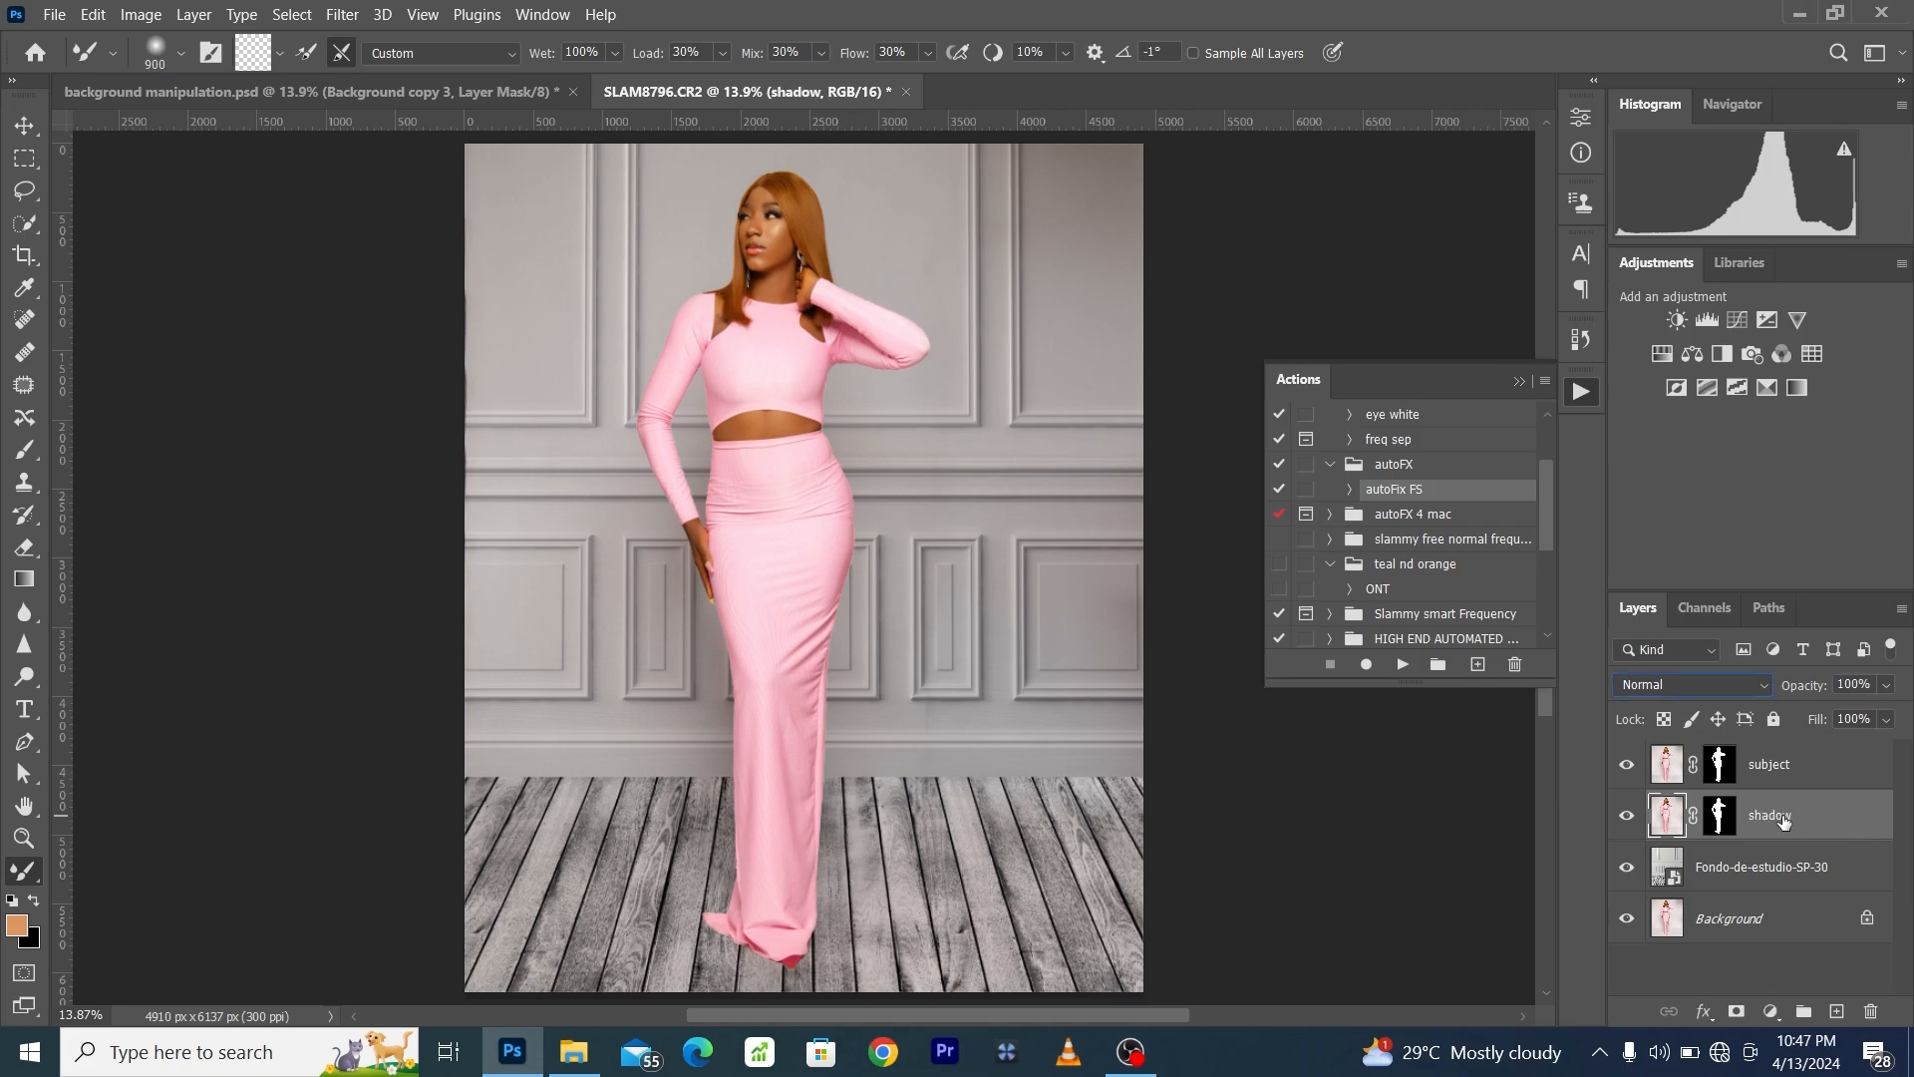
- Convert the shadow layer to a smart object and turn it black with Hue/Saturation at minimum Lightness
{"action": "right_click", "coordinate": [1782, 815]}
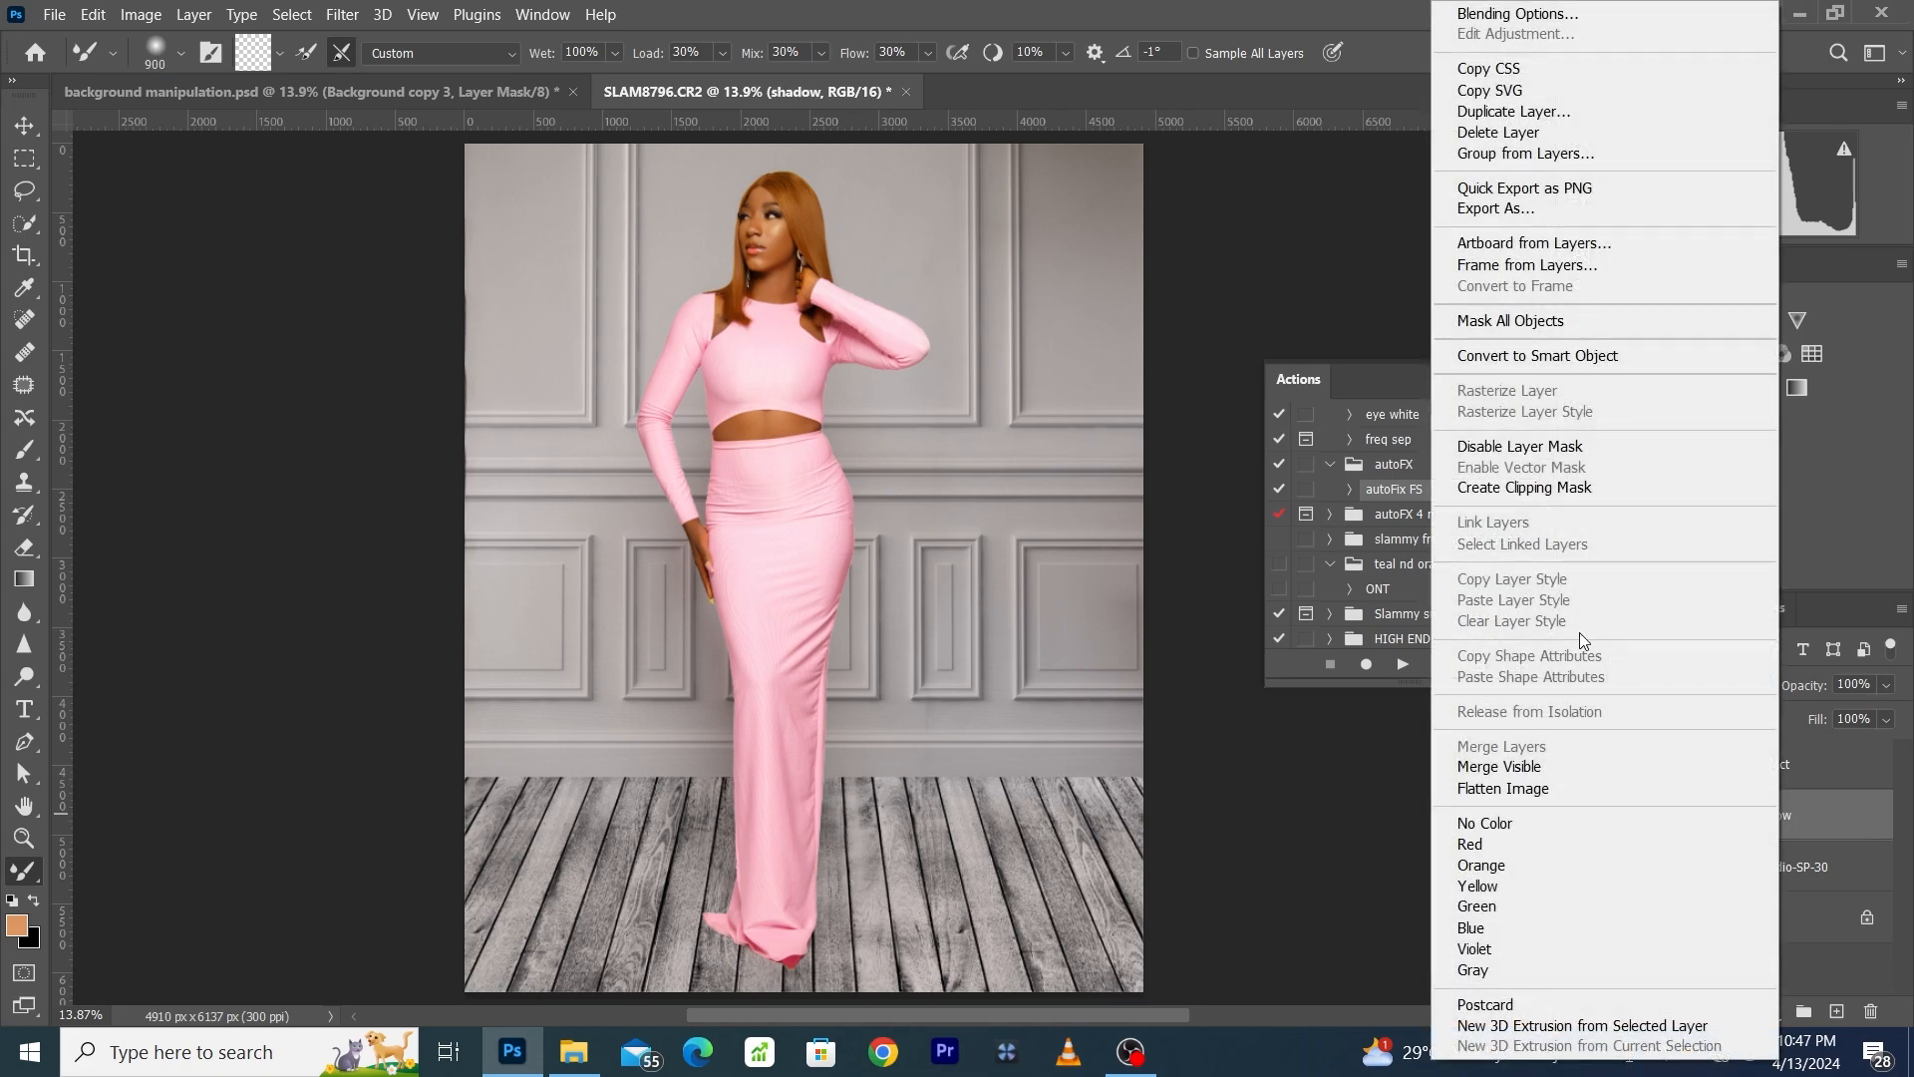
{"action": "left_click", "coordinate": [1551, 356]}
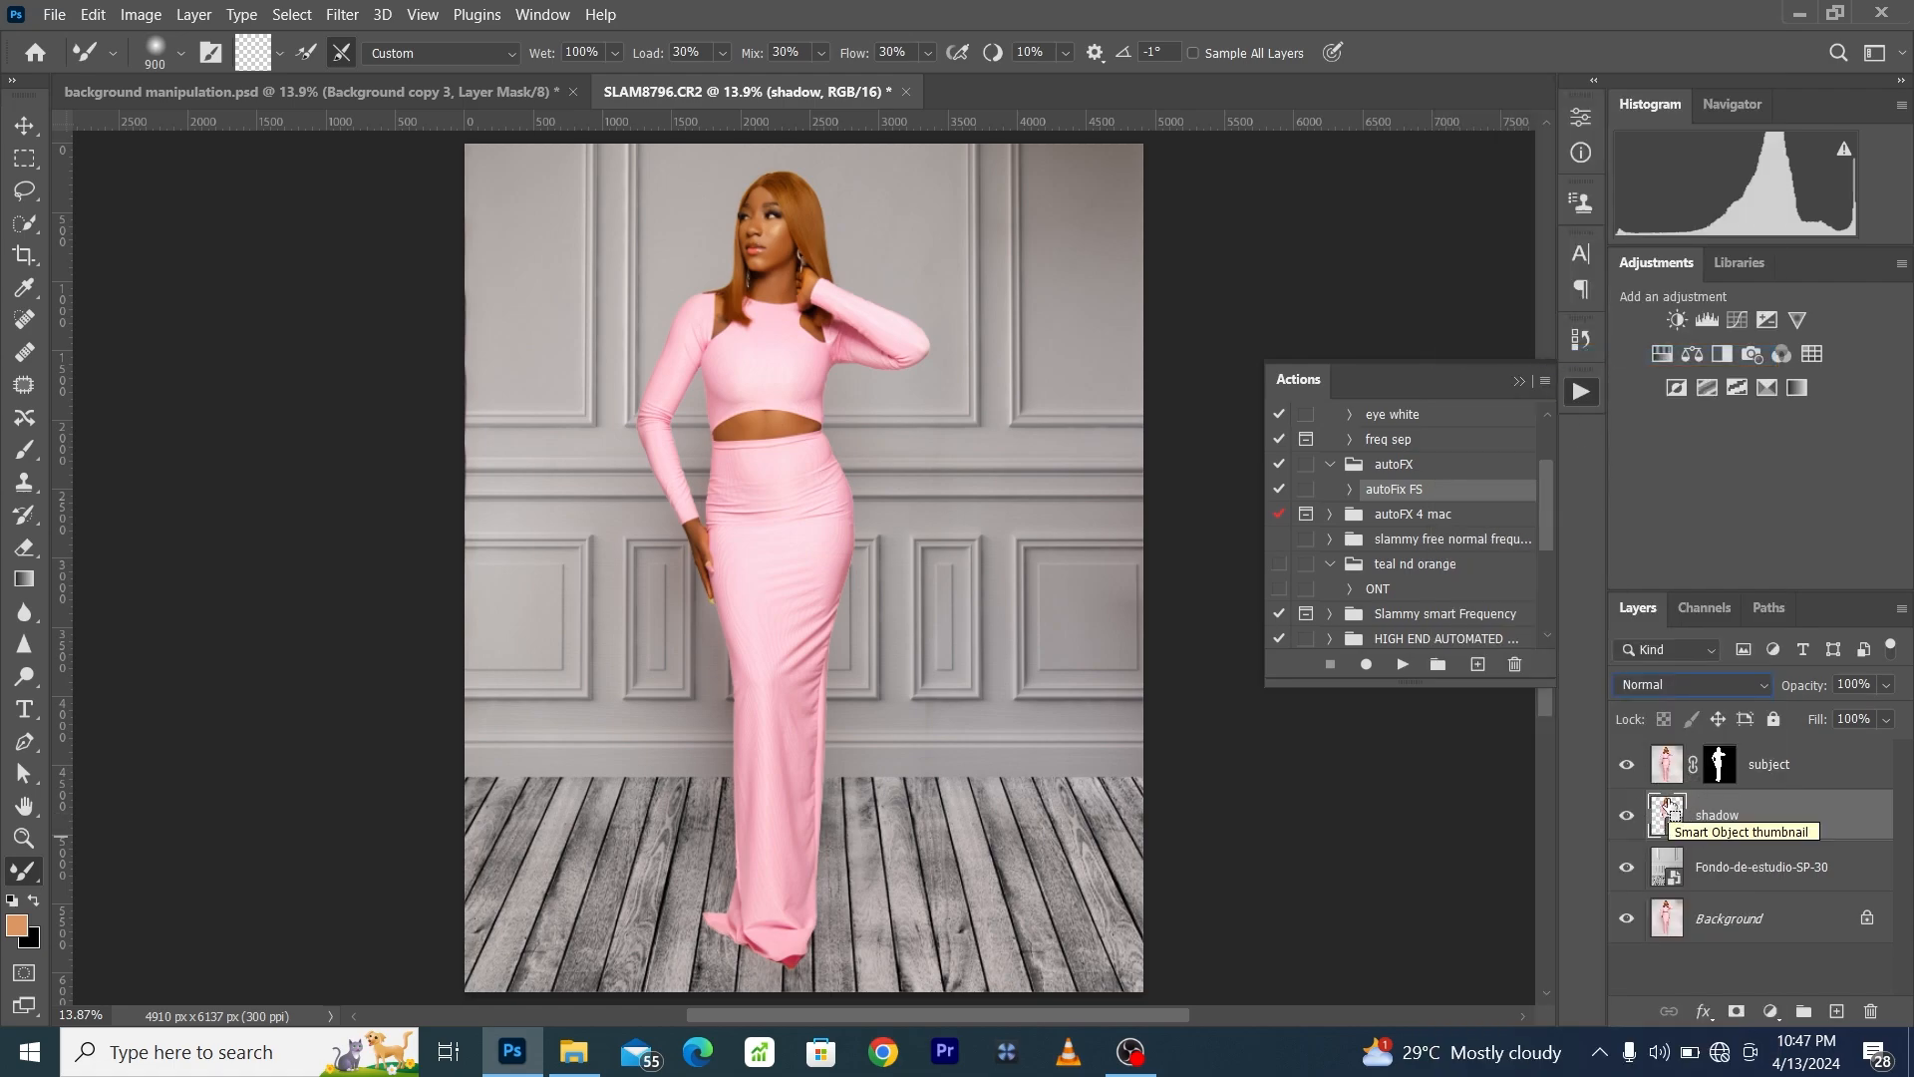
{"action": "key", "text": "ctrl+u"}
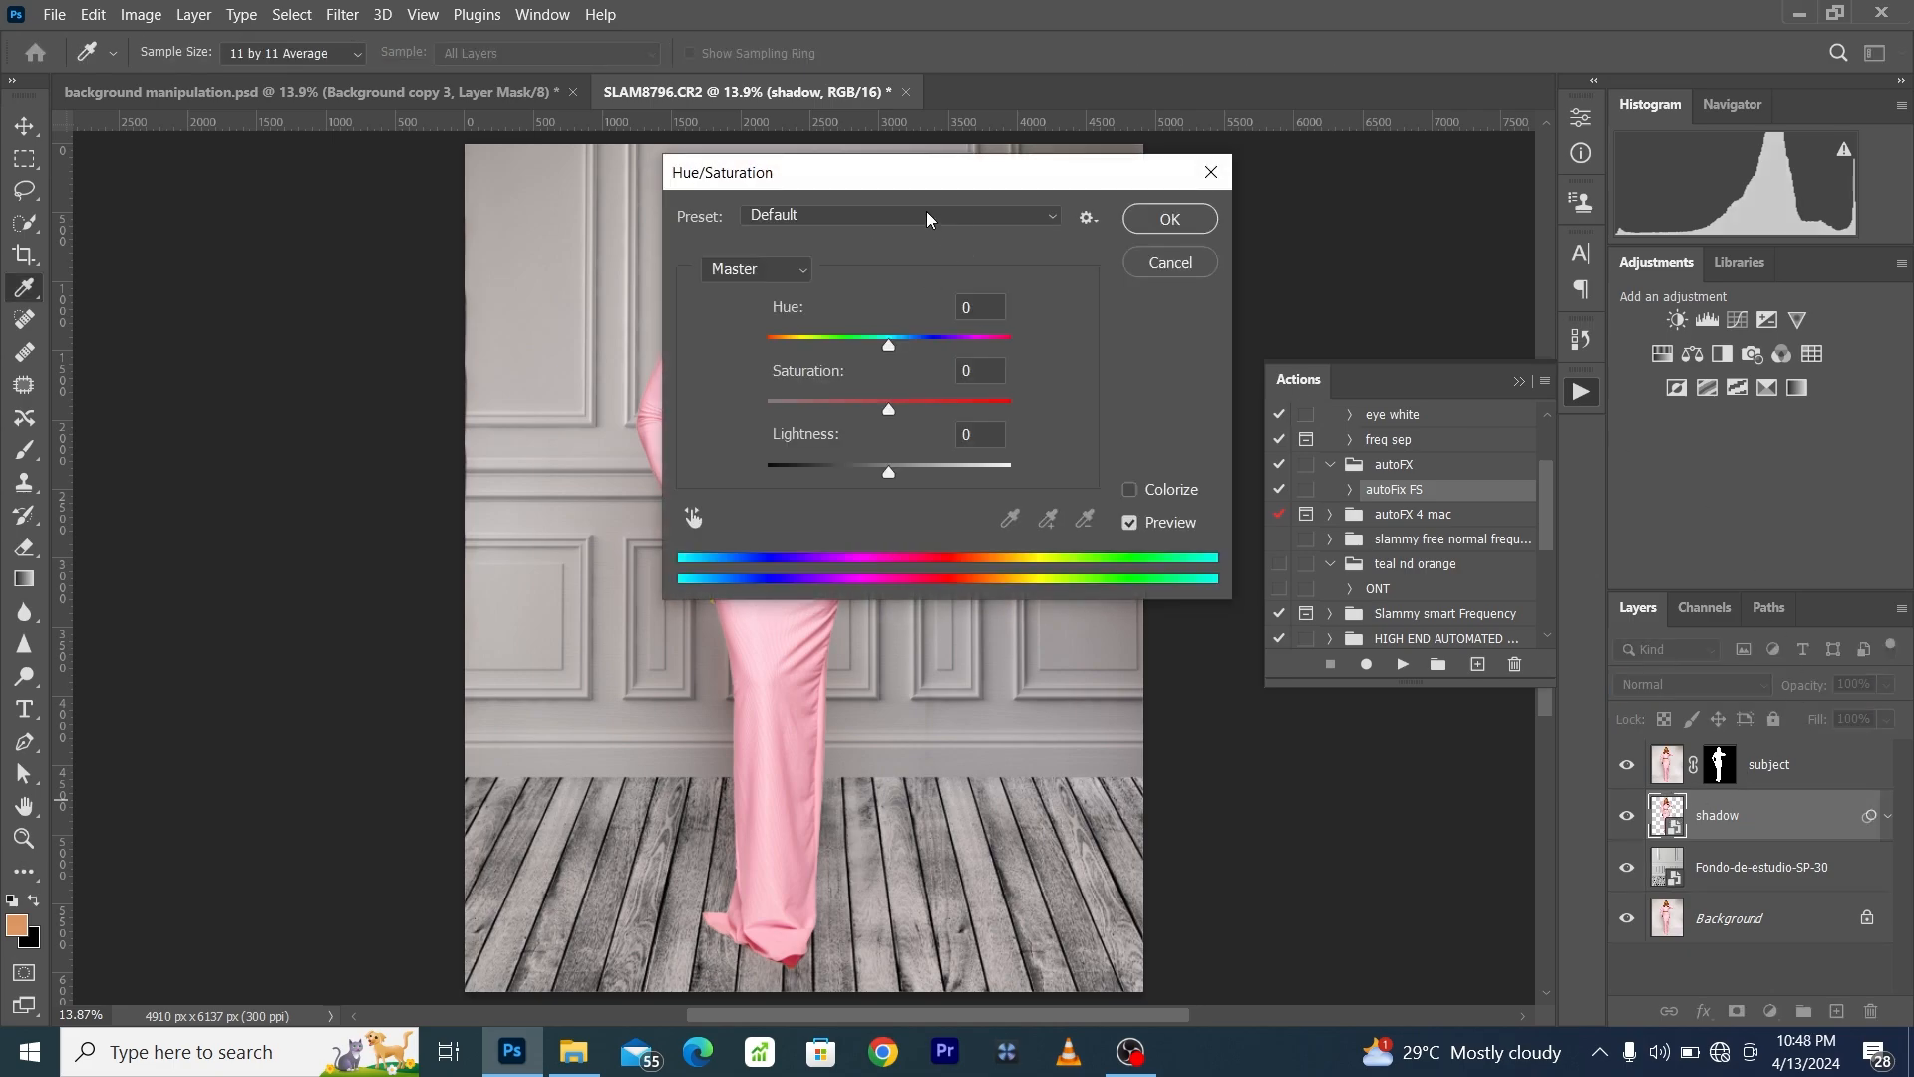
{"action": "left_click_drag", "start_coordinate": [883, 181], "coordinate": [1214, 181]}
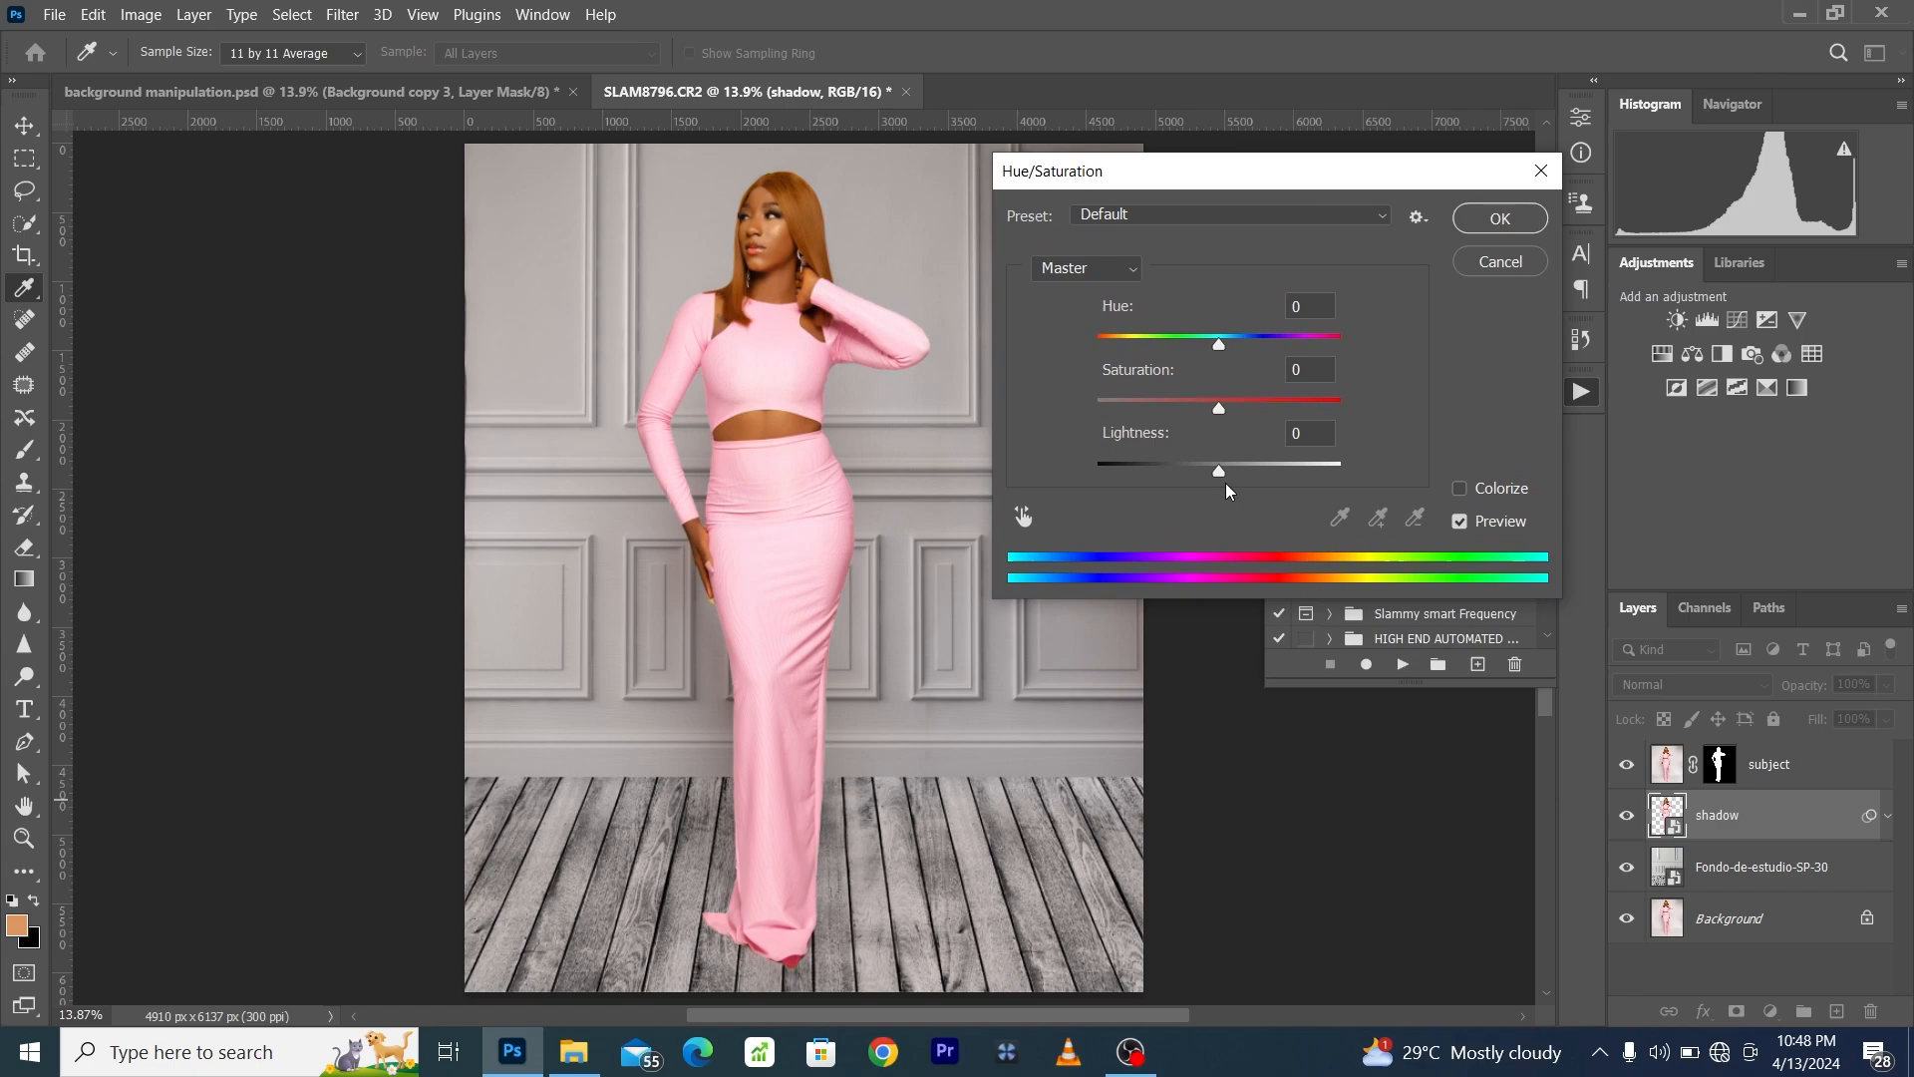
{"action": "left_click_drag", "start_coordinate": [1220, 475], "coordinate": [937, 481]}
{"action": "left_click", "coordinate": [1503, 218]}
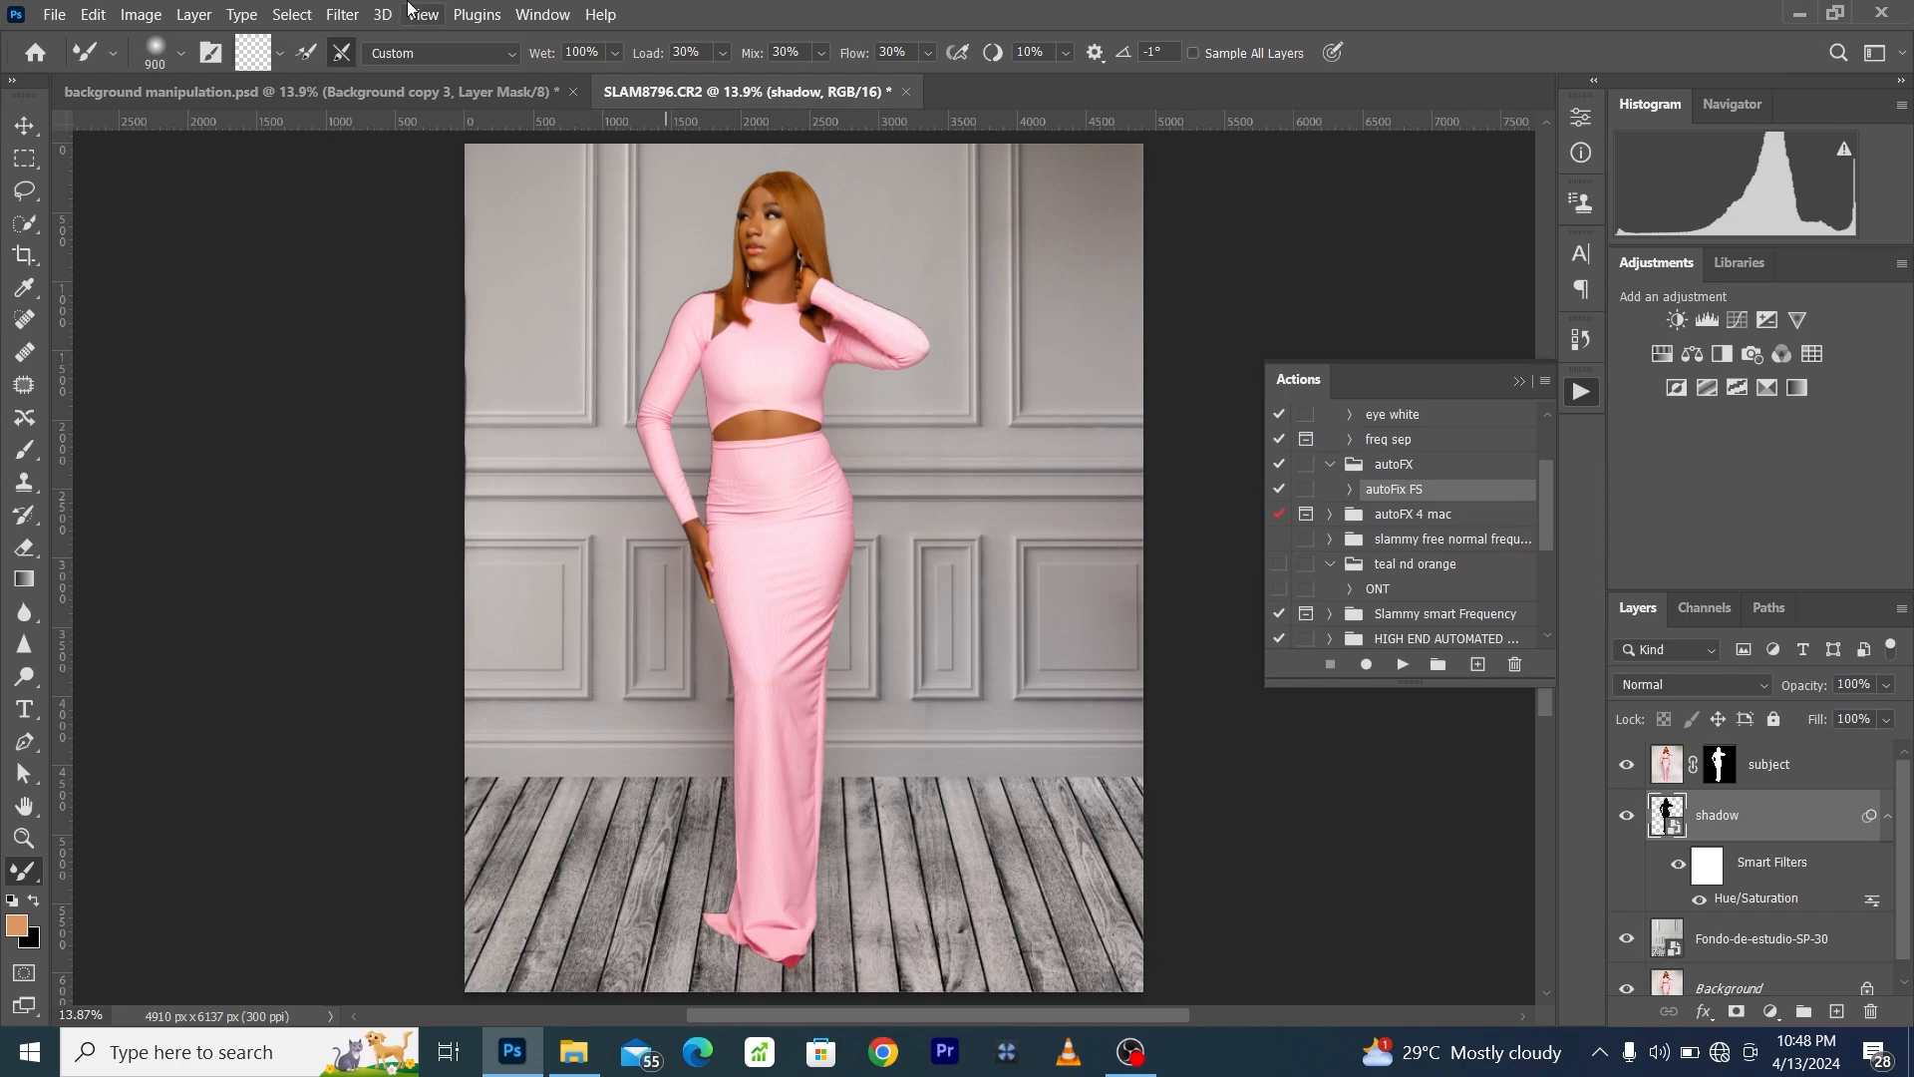
- Apply a Gaussian Blur with an 11.1-pixel radius to the shadow layer
{"action": "left_click", "coordinate": [343, 20]}
{"action": "mouse_move", "coordinate": [440, 309]}
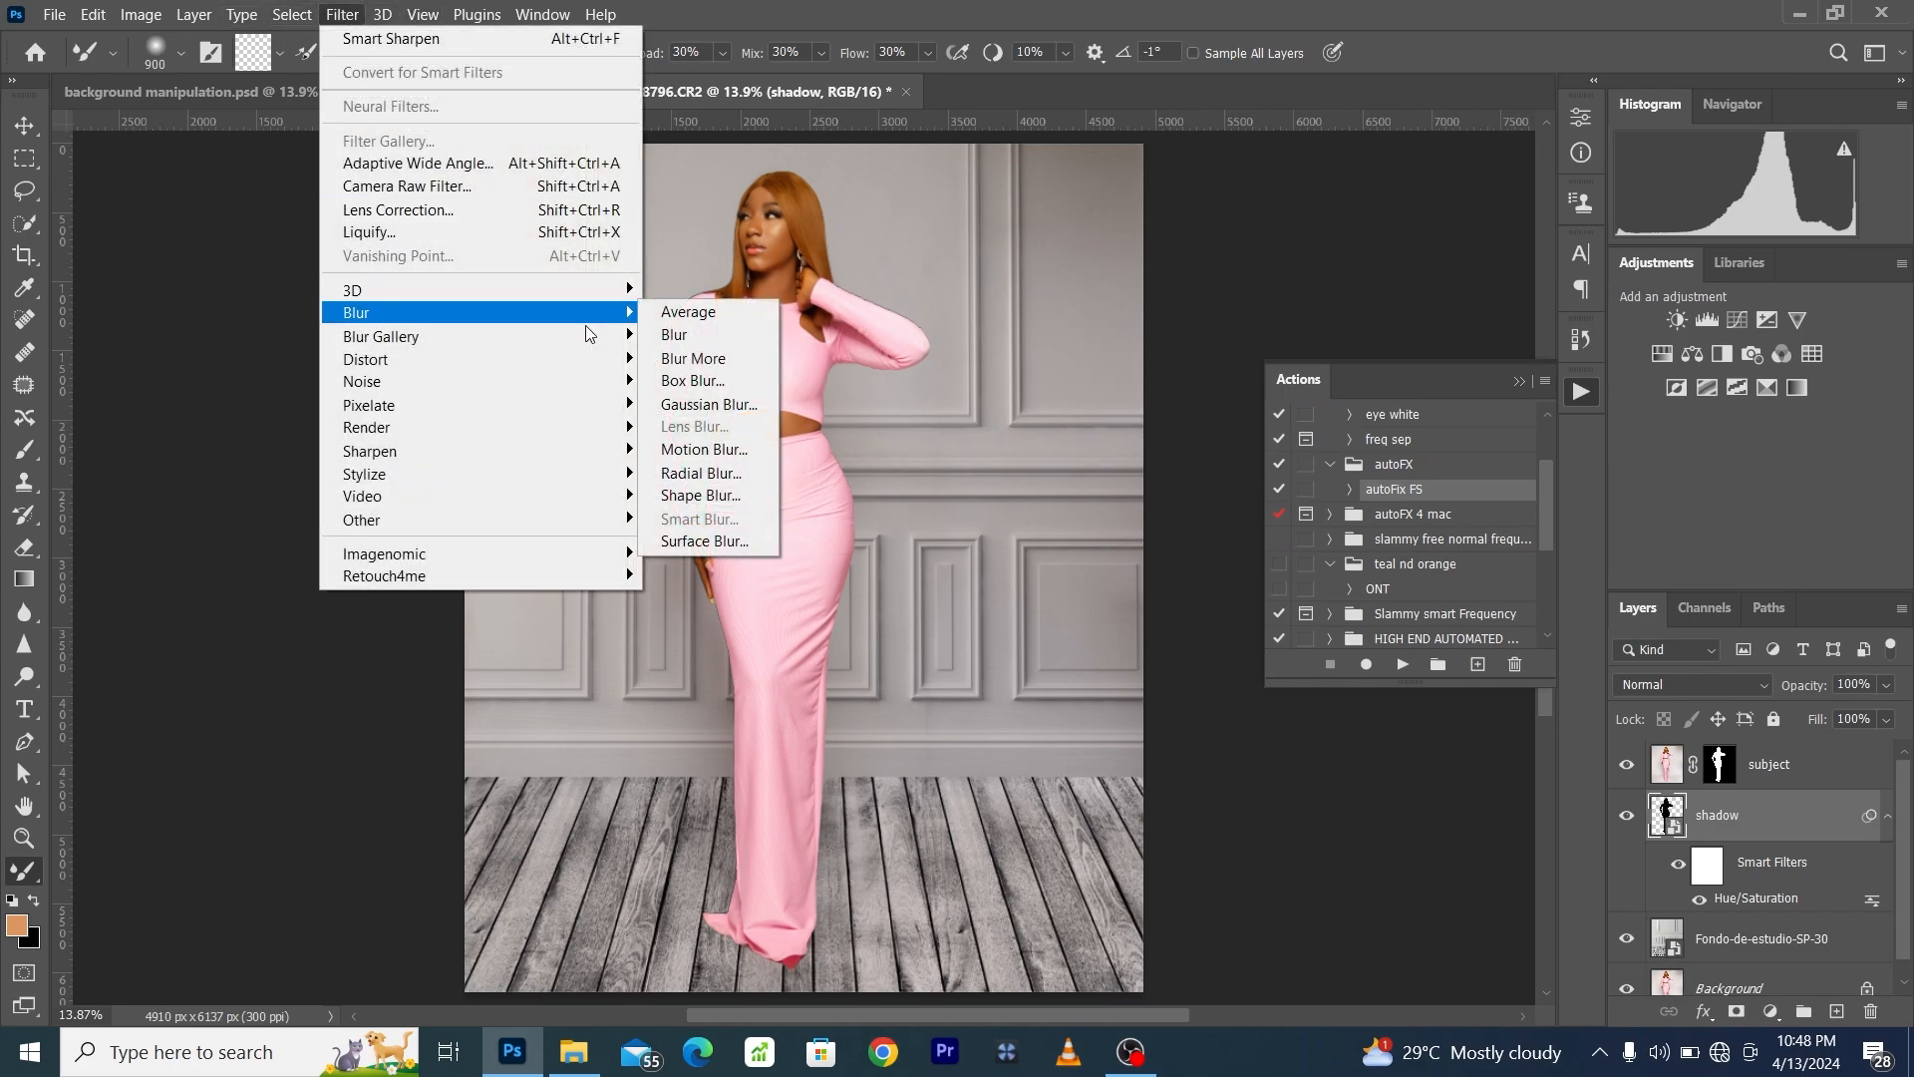
{"action": "left_click", "coordinate": [698, 394]}
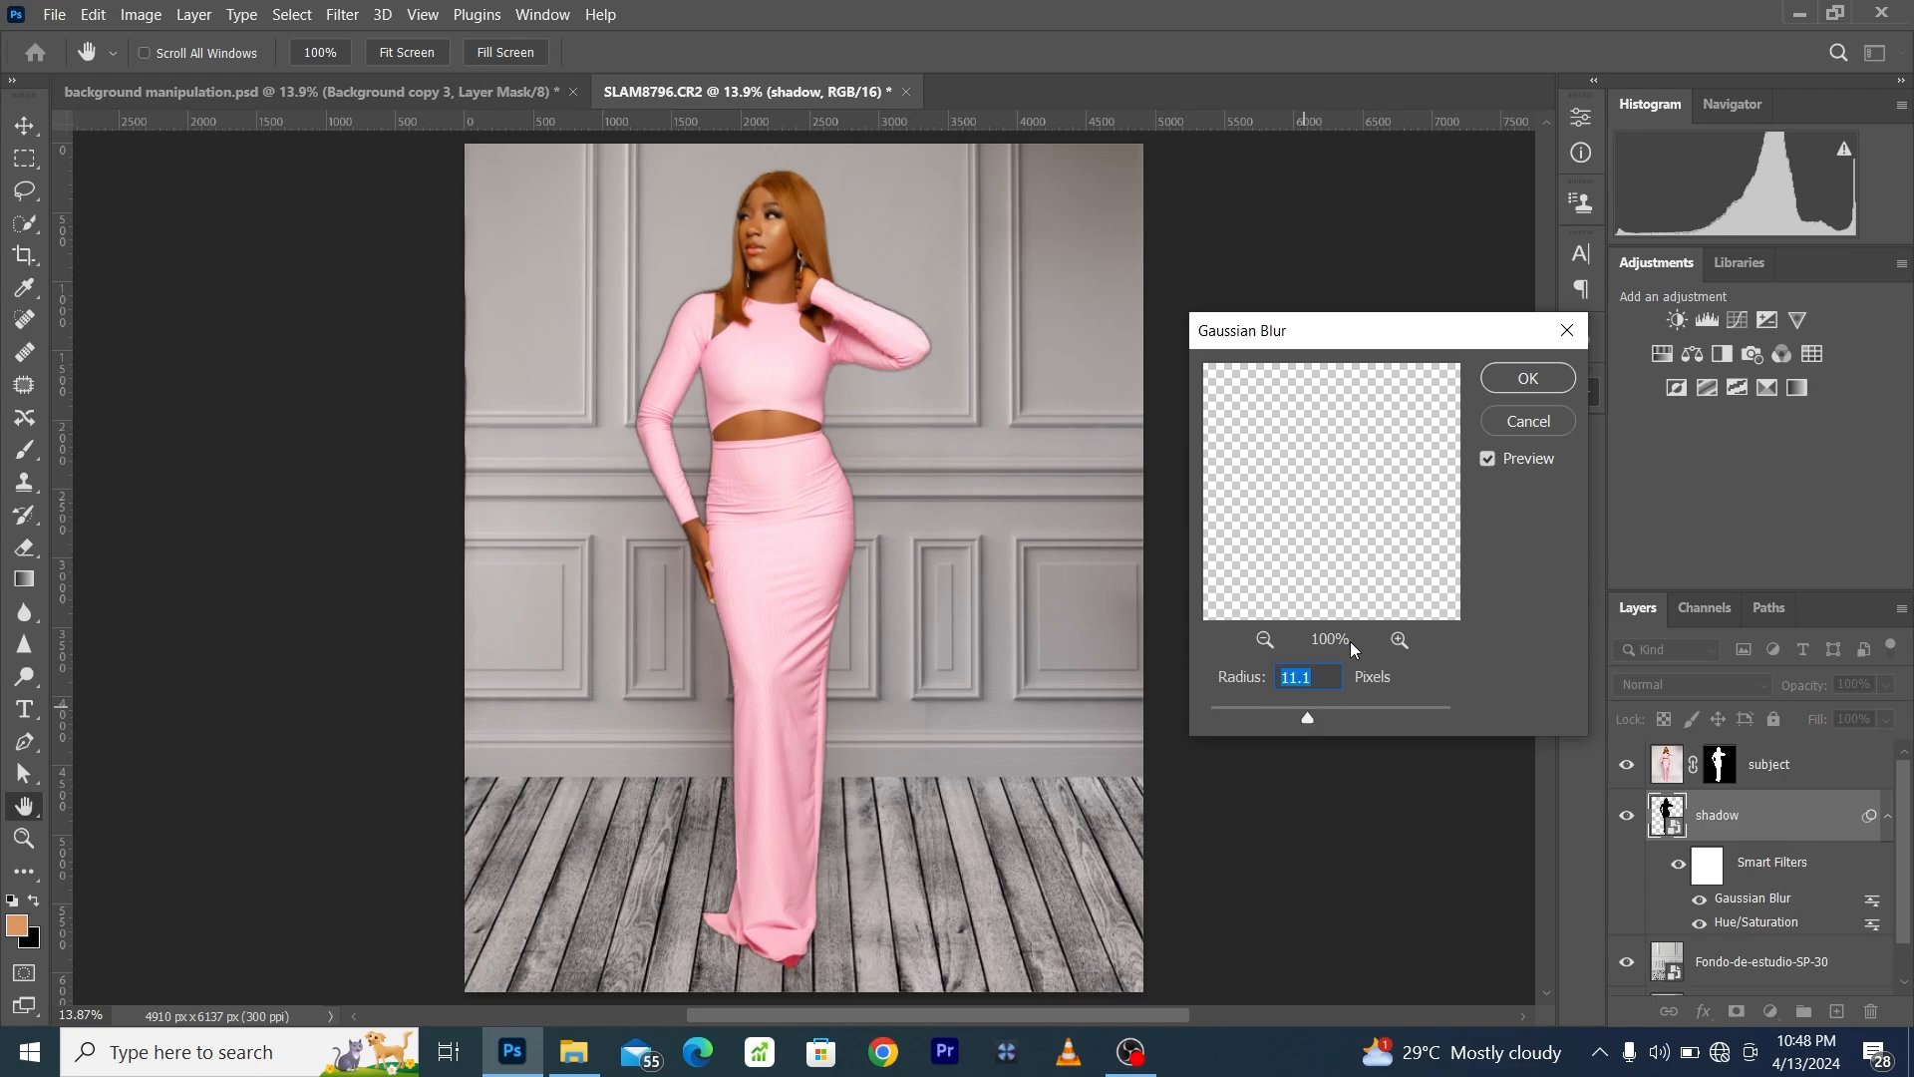
{"action": "left_click", "coordinate": [1523, 383]}
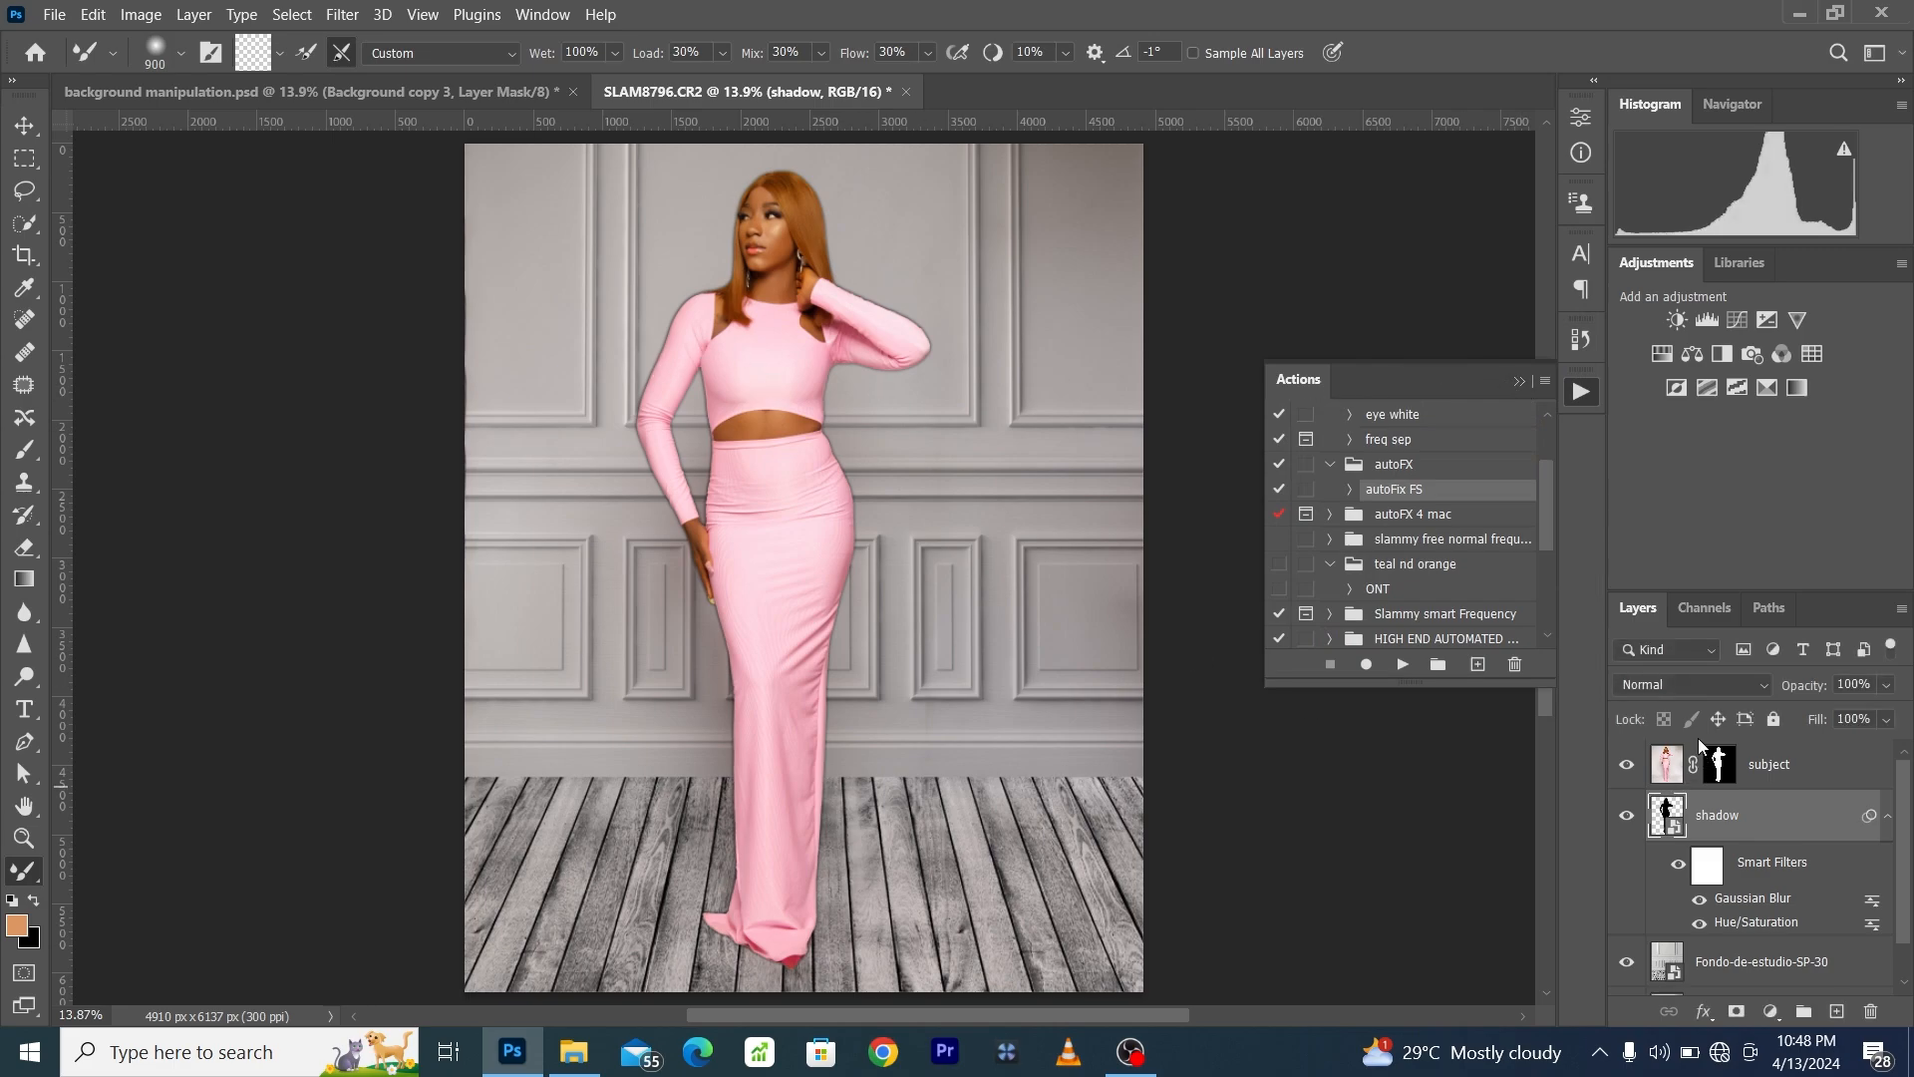
- Free-transform the shadow layer and offset it about 79 px to the left behind the woman
{"action": "key", "text": "ctrl+t"}
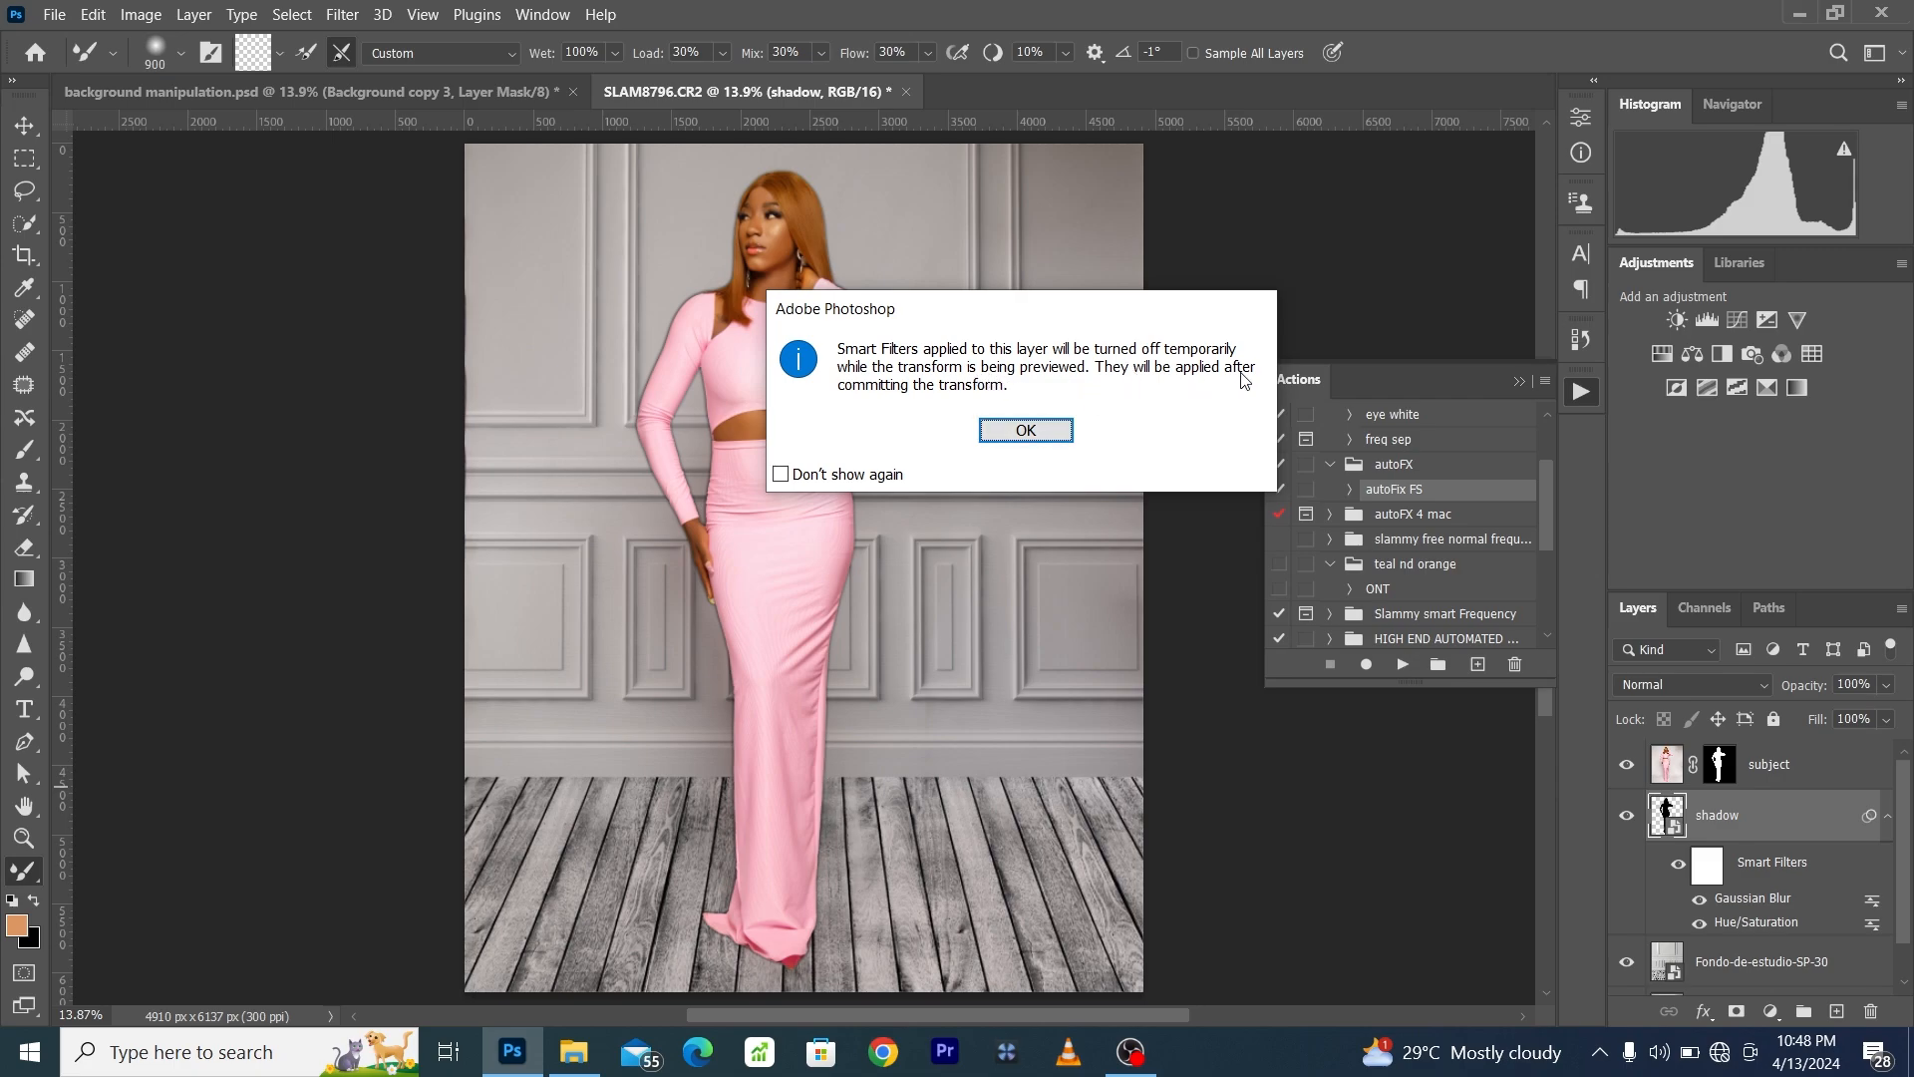
{"action": "left_click", "coordinate": [1012, 431]}
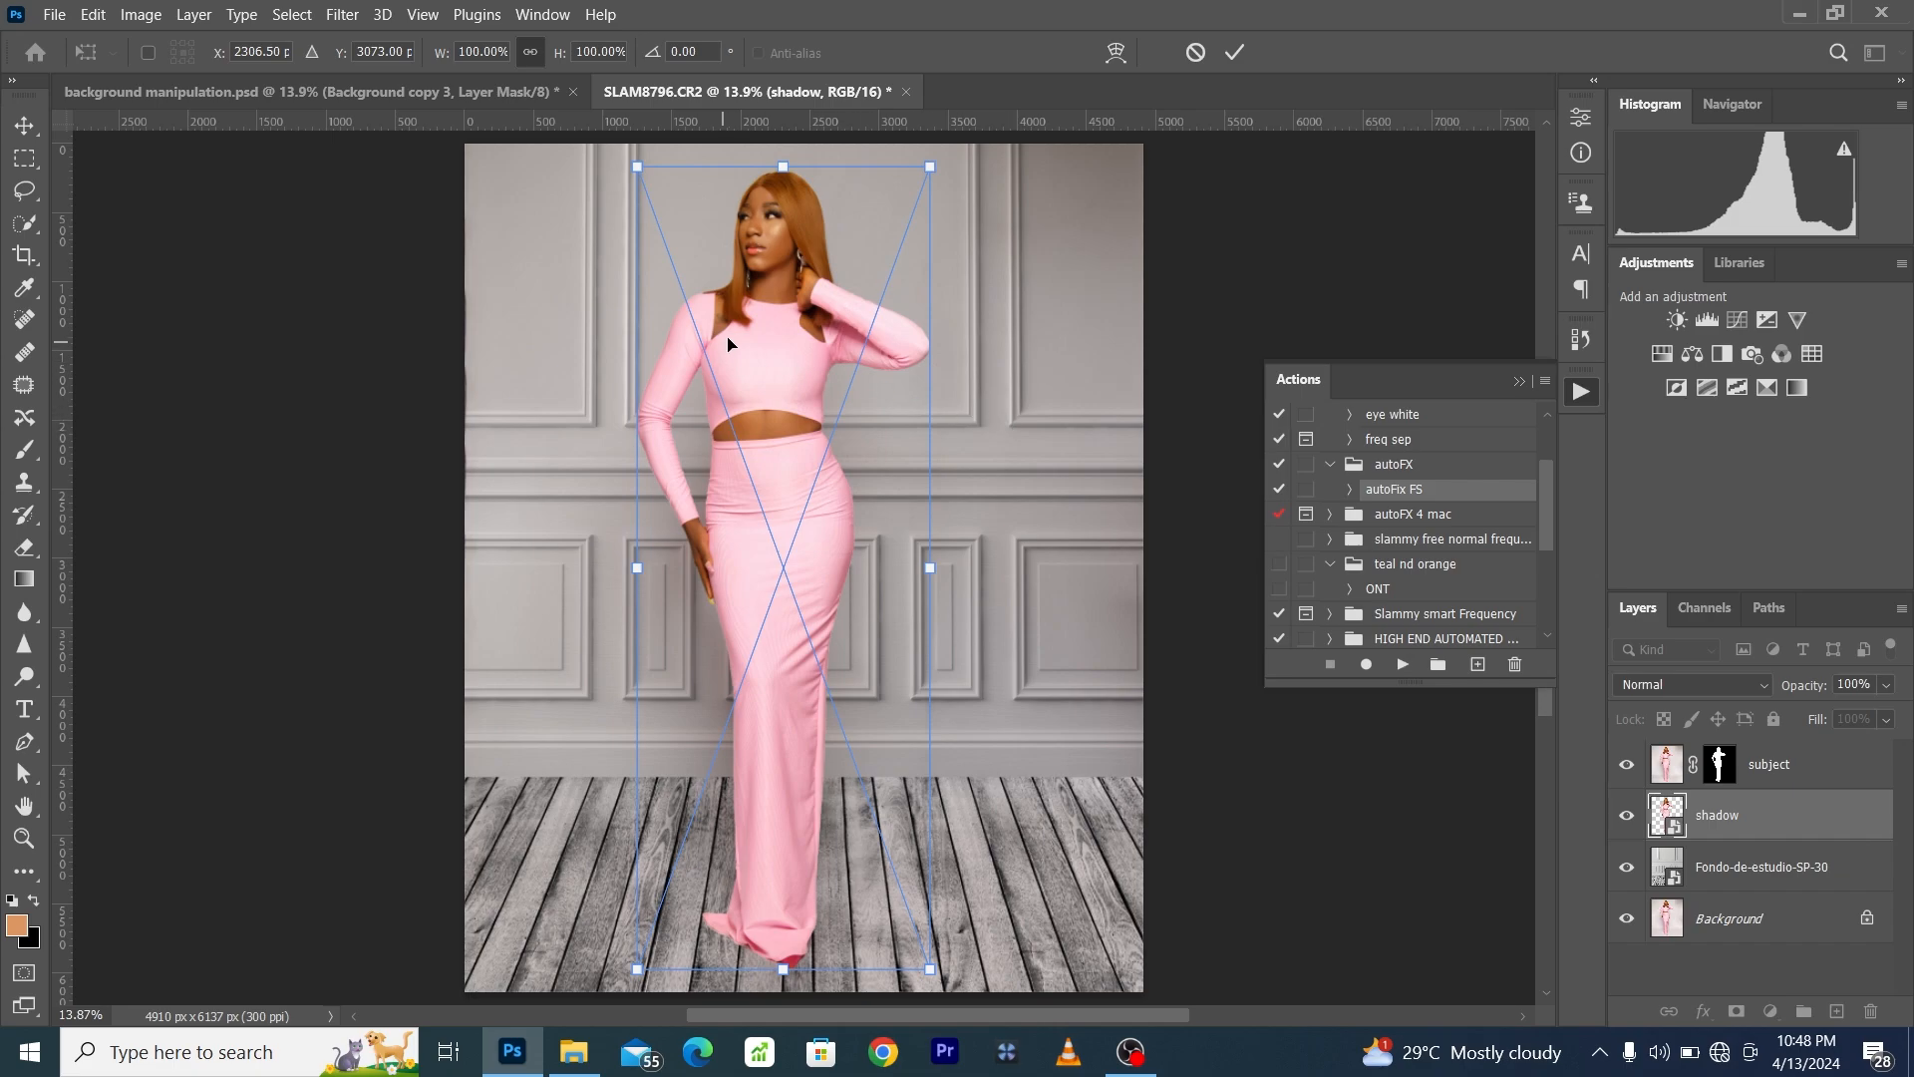
{"action": "left_click_drag", "start_coordinate": [778, 305], "coordinate": [763, 289]}
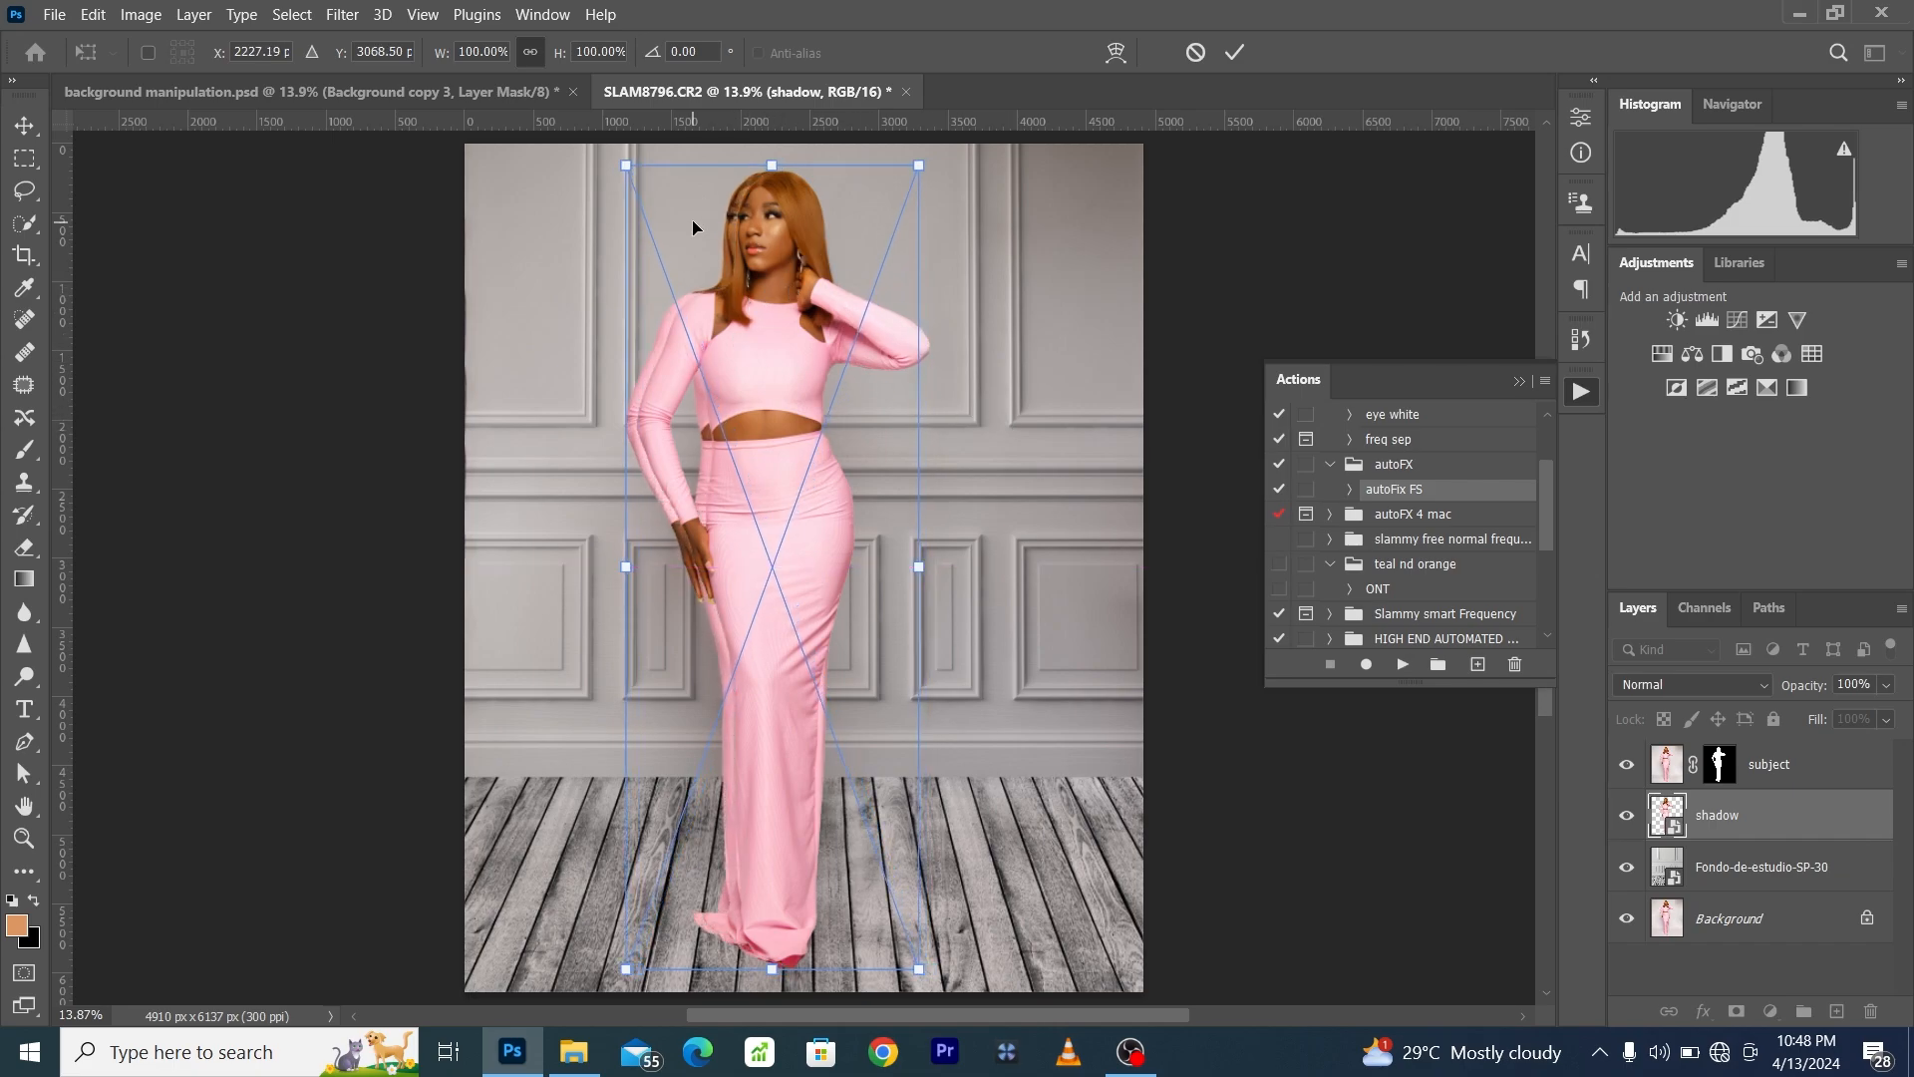
- Skew the shadow so its upper part leans left of the woman and its base stays near her feet, and commit the transform
{"action": "right_click", "coordinate": [744, 263]}
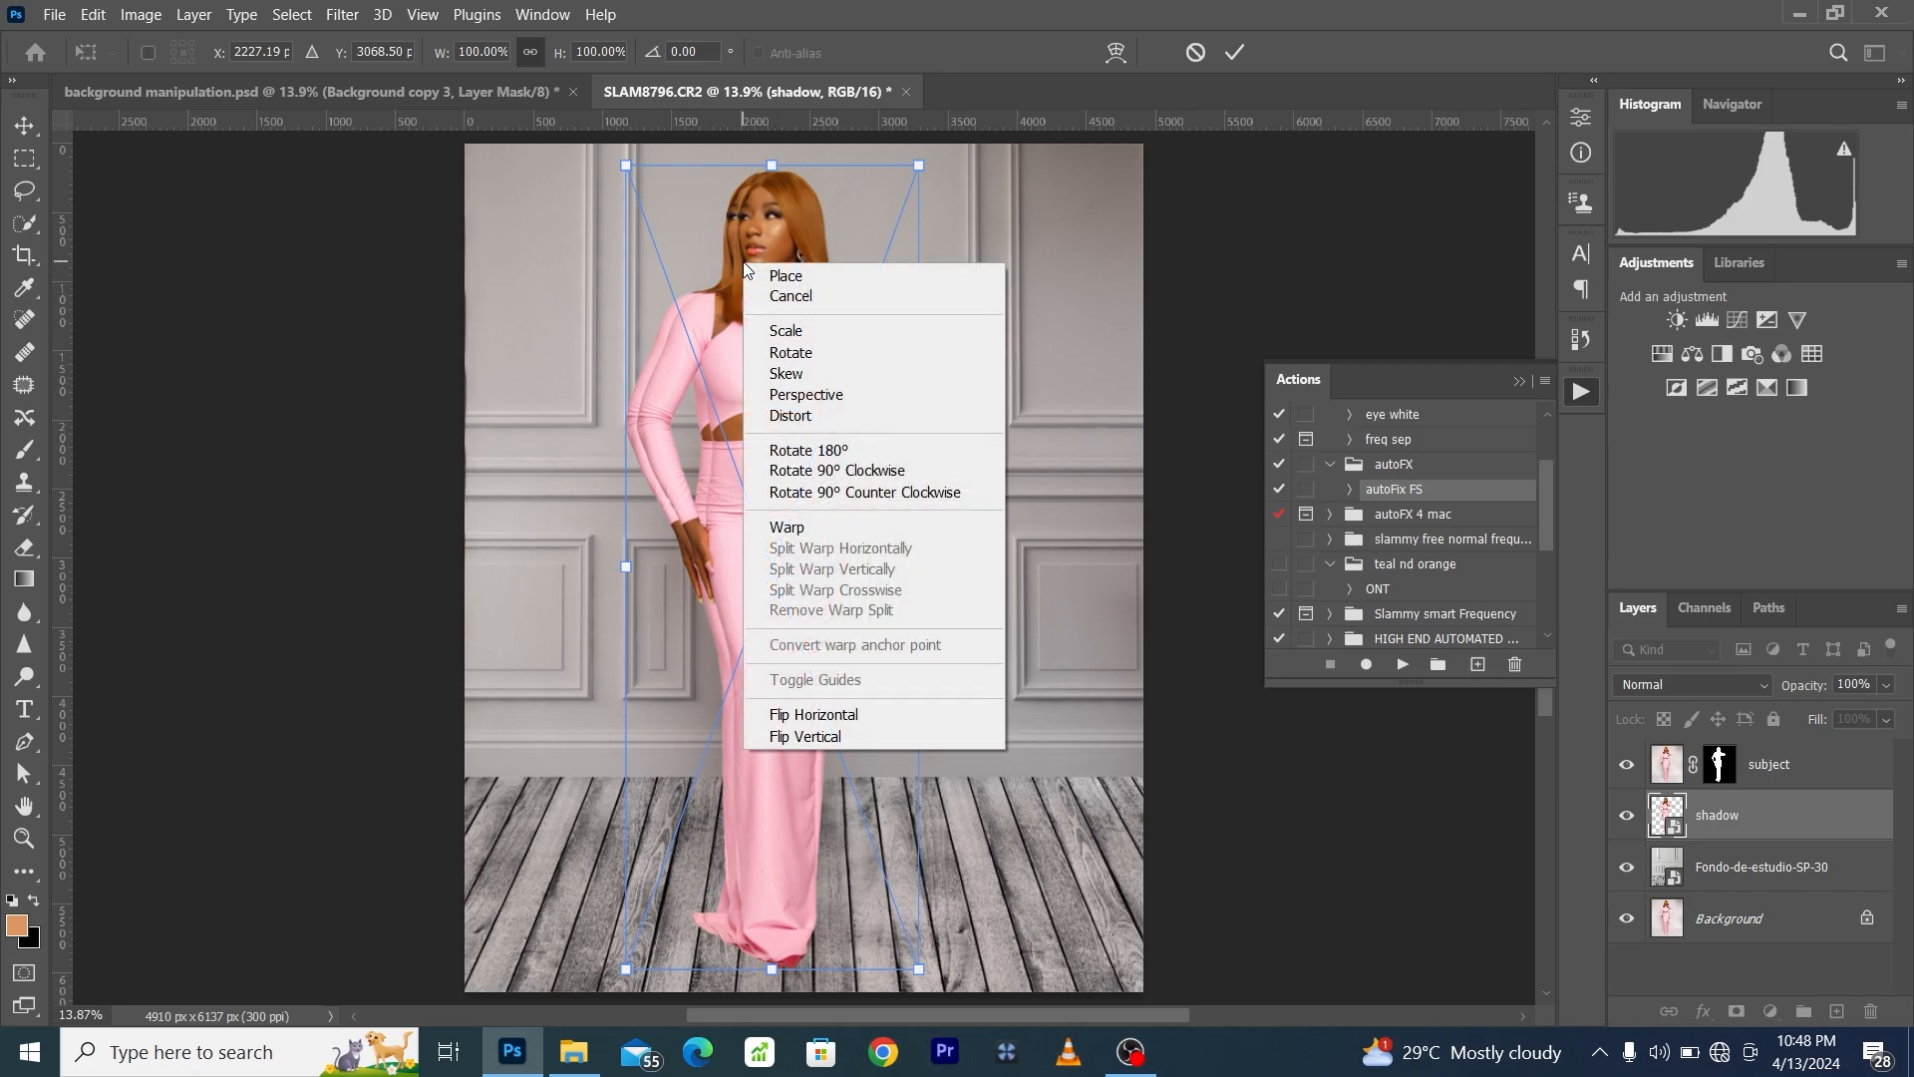
{"action": "left_click", "coordinate": [786, 375]}
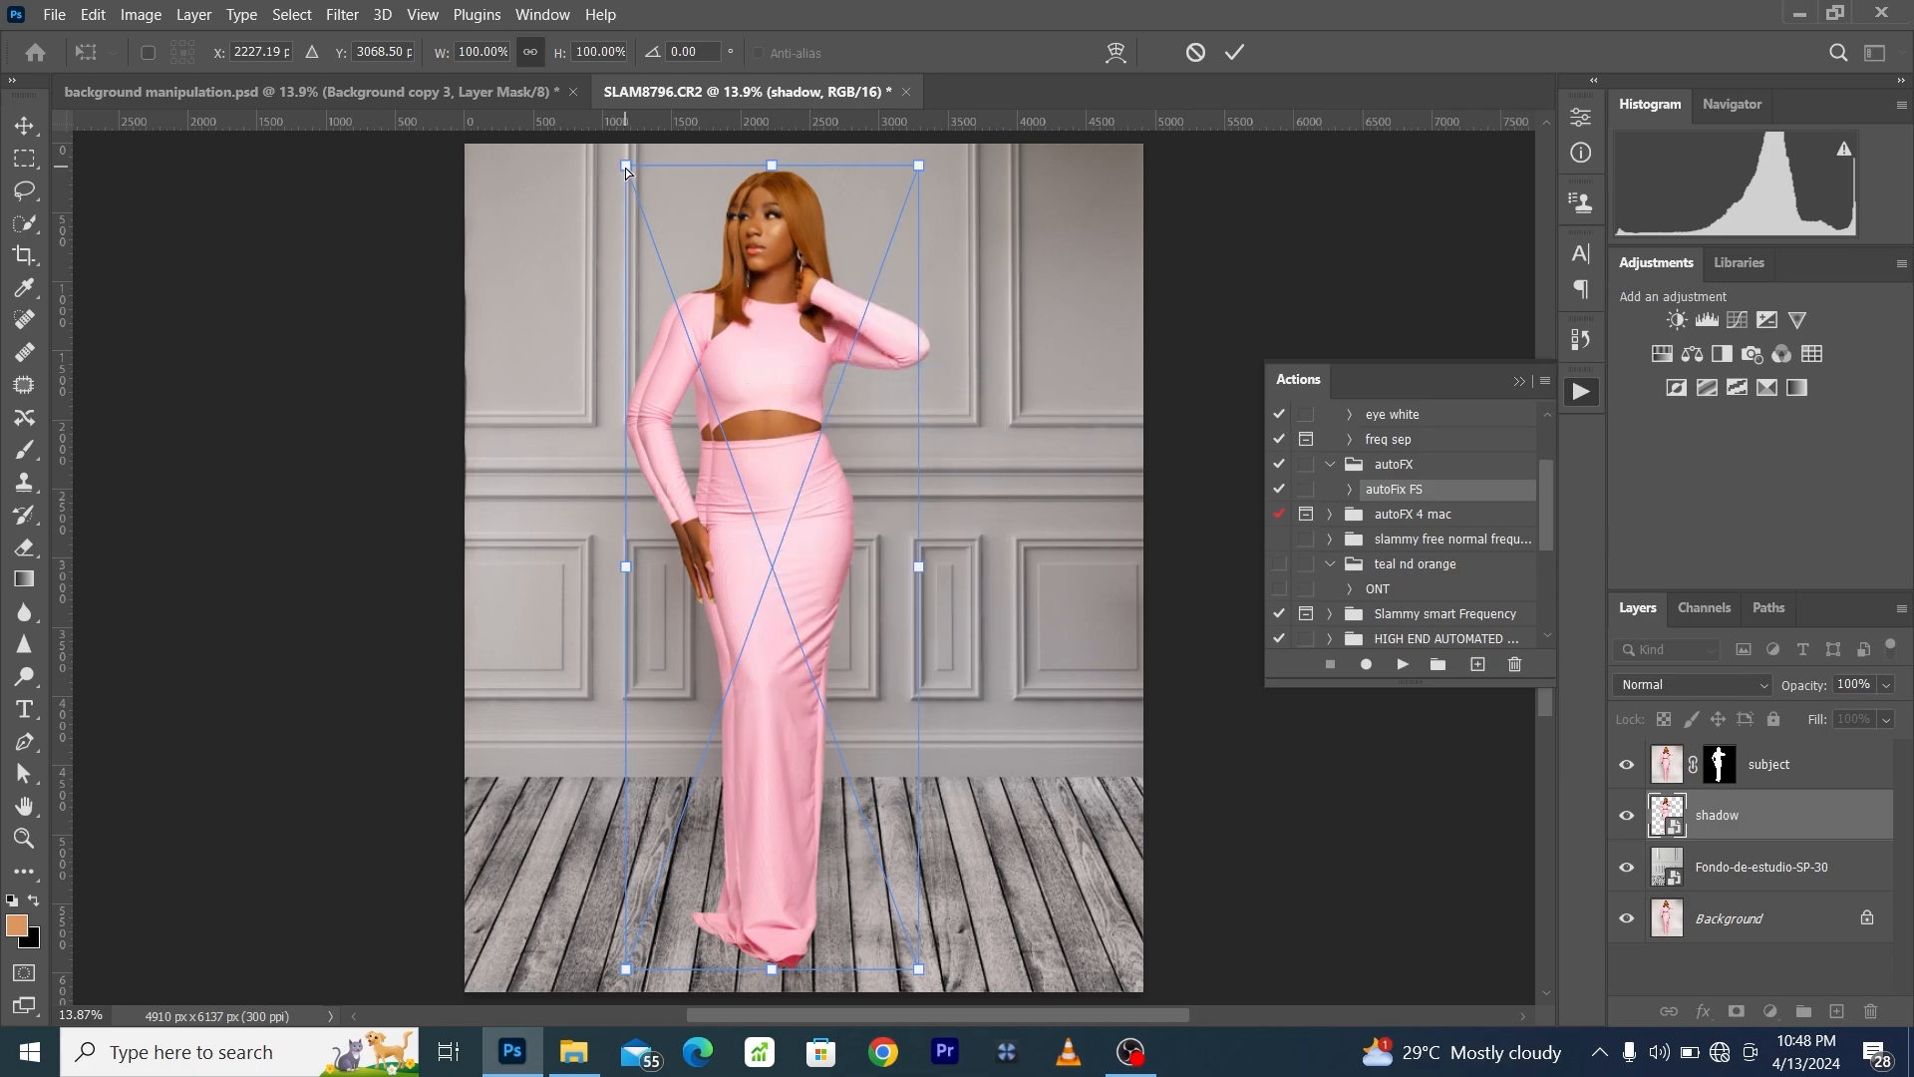
{"action": "left_click_drag", "start_coordinate": [627, 170], "coordinate": [605, 168]}
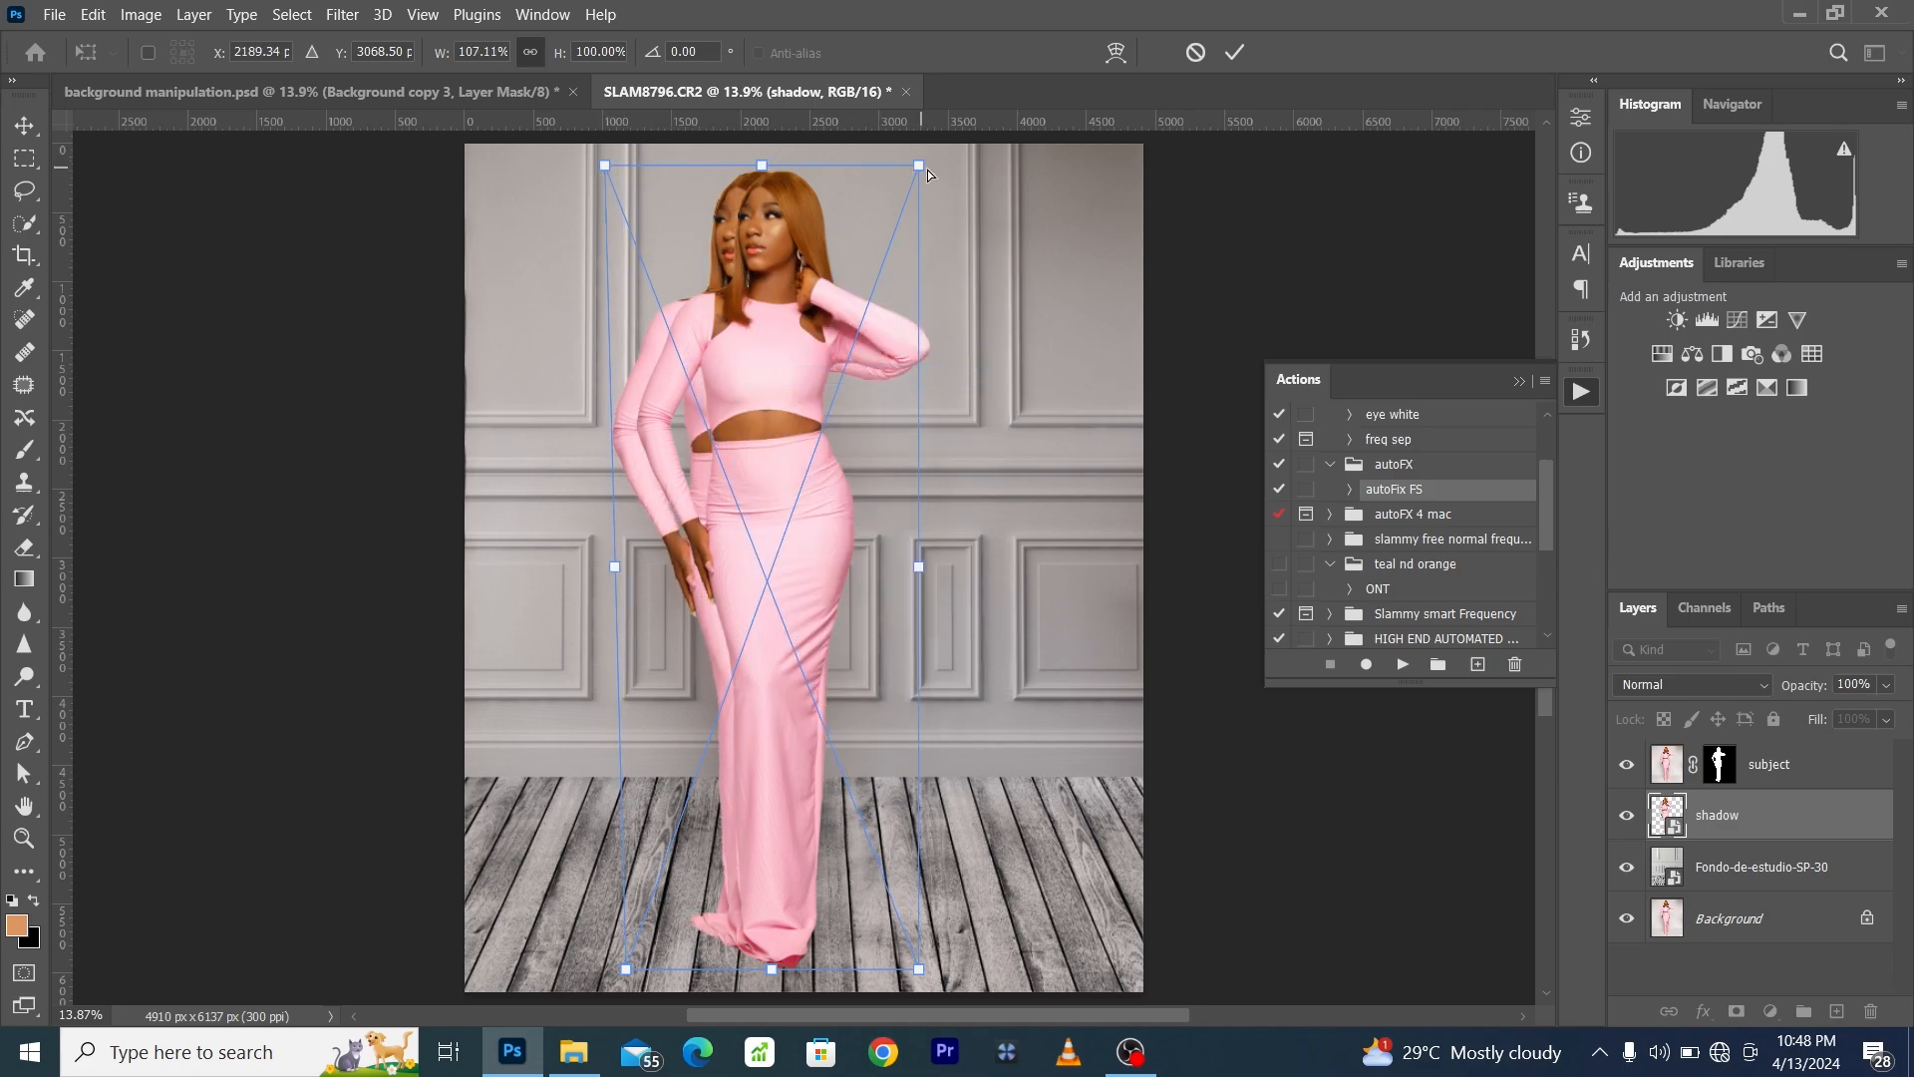
{"action": "left_click_drag", "start_coordinate": [918, 170], "coordinate": [908, 165]}
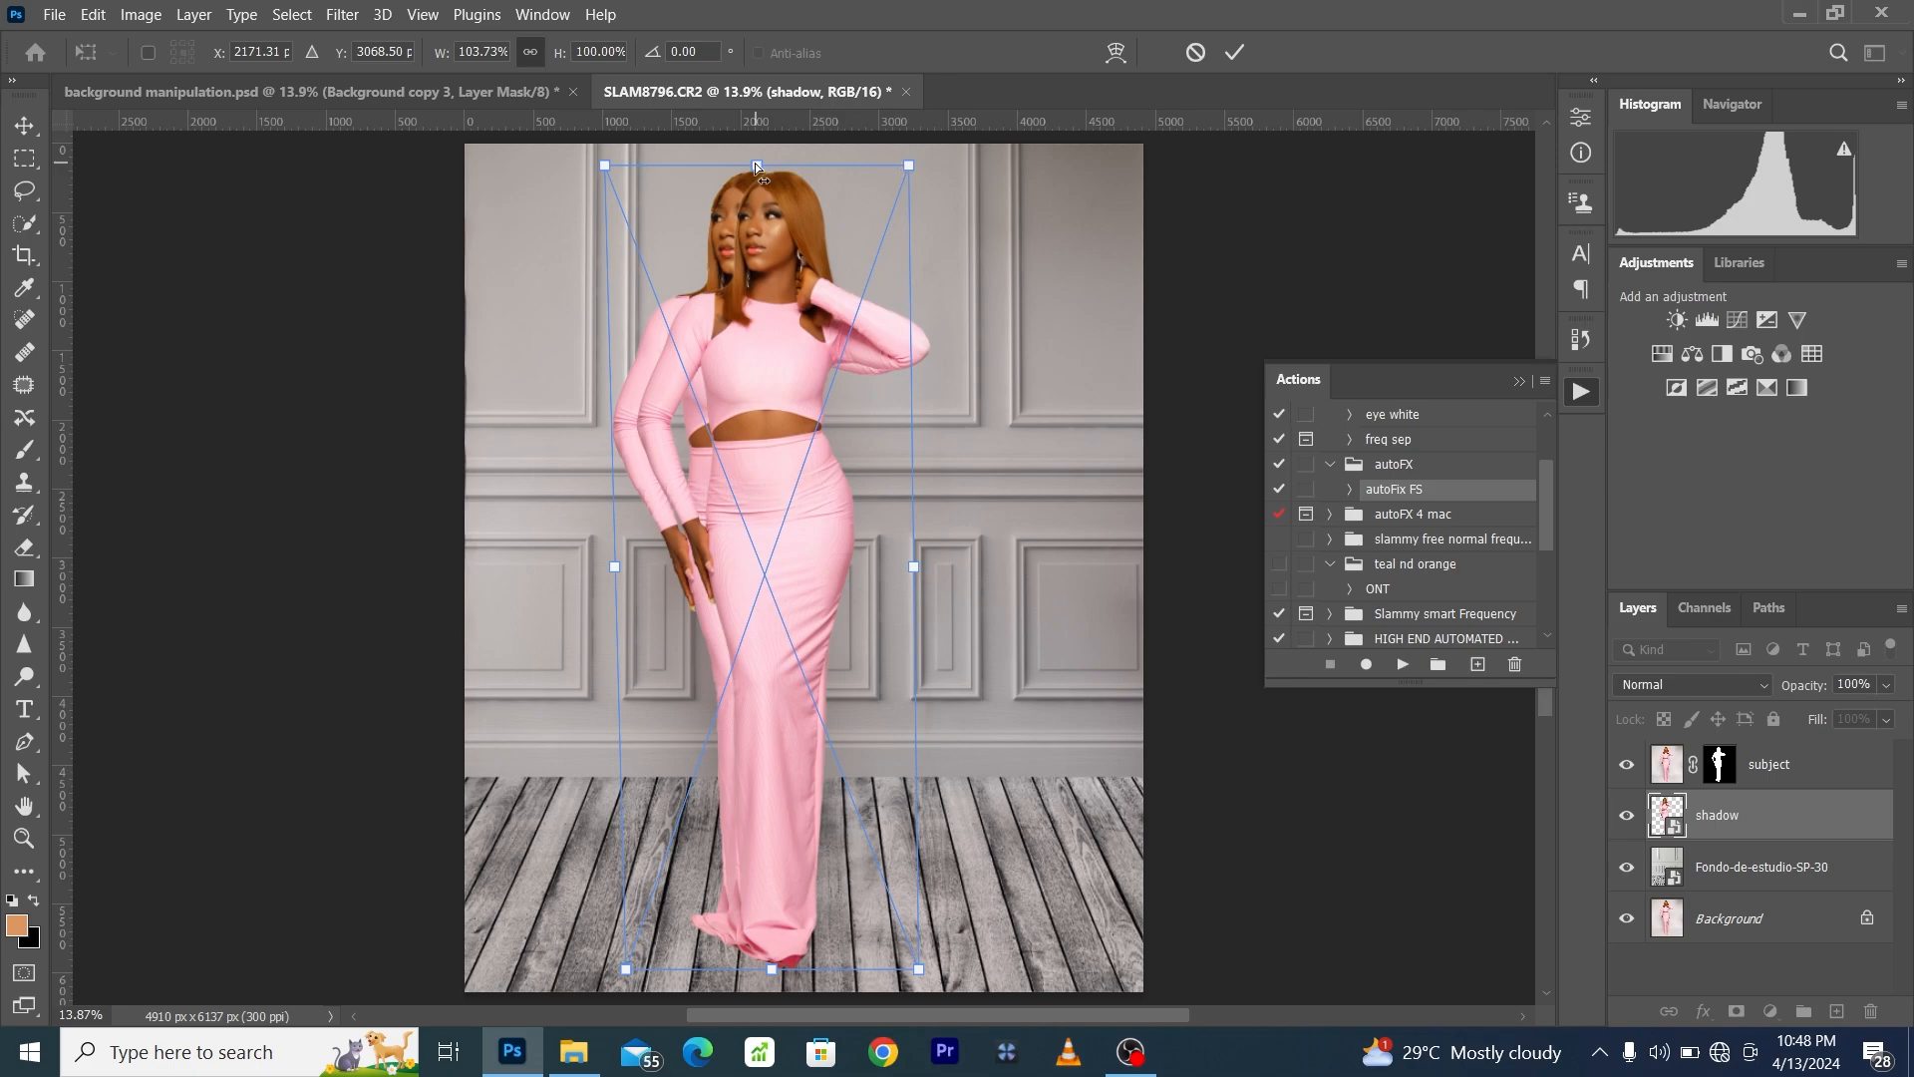
{"action": "left_click_drag", "start_coordinate": [762, 165], "coordinate": [759, 173]}
{"action": "left_click_drag", "start_coordinate": [602, 167], "coordinate": [604, 183]}
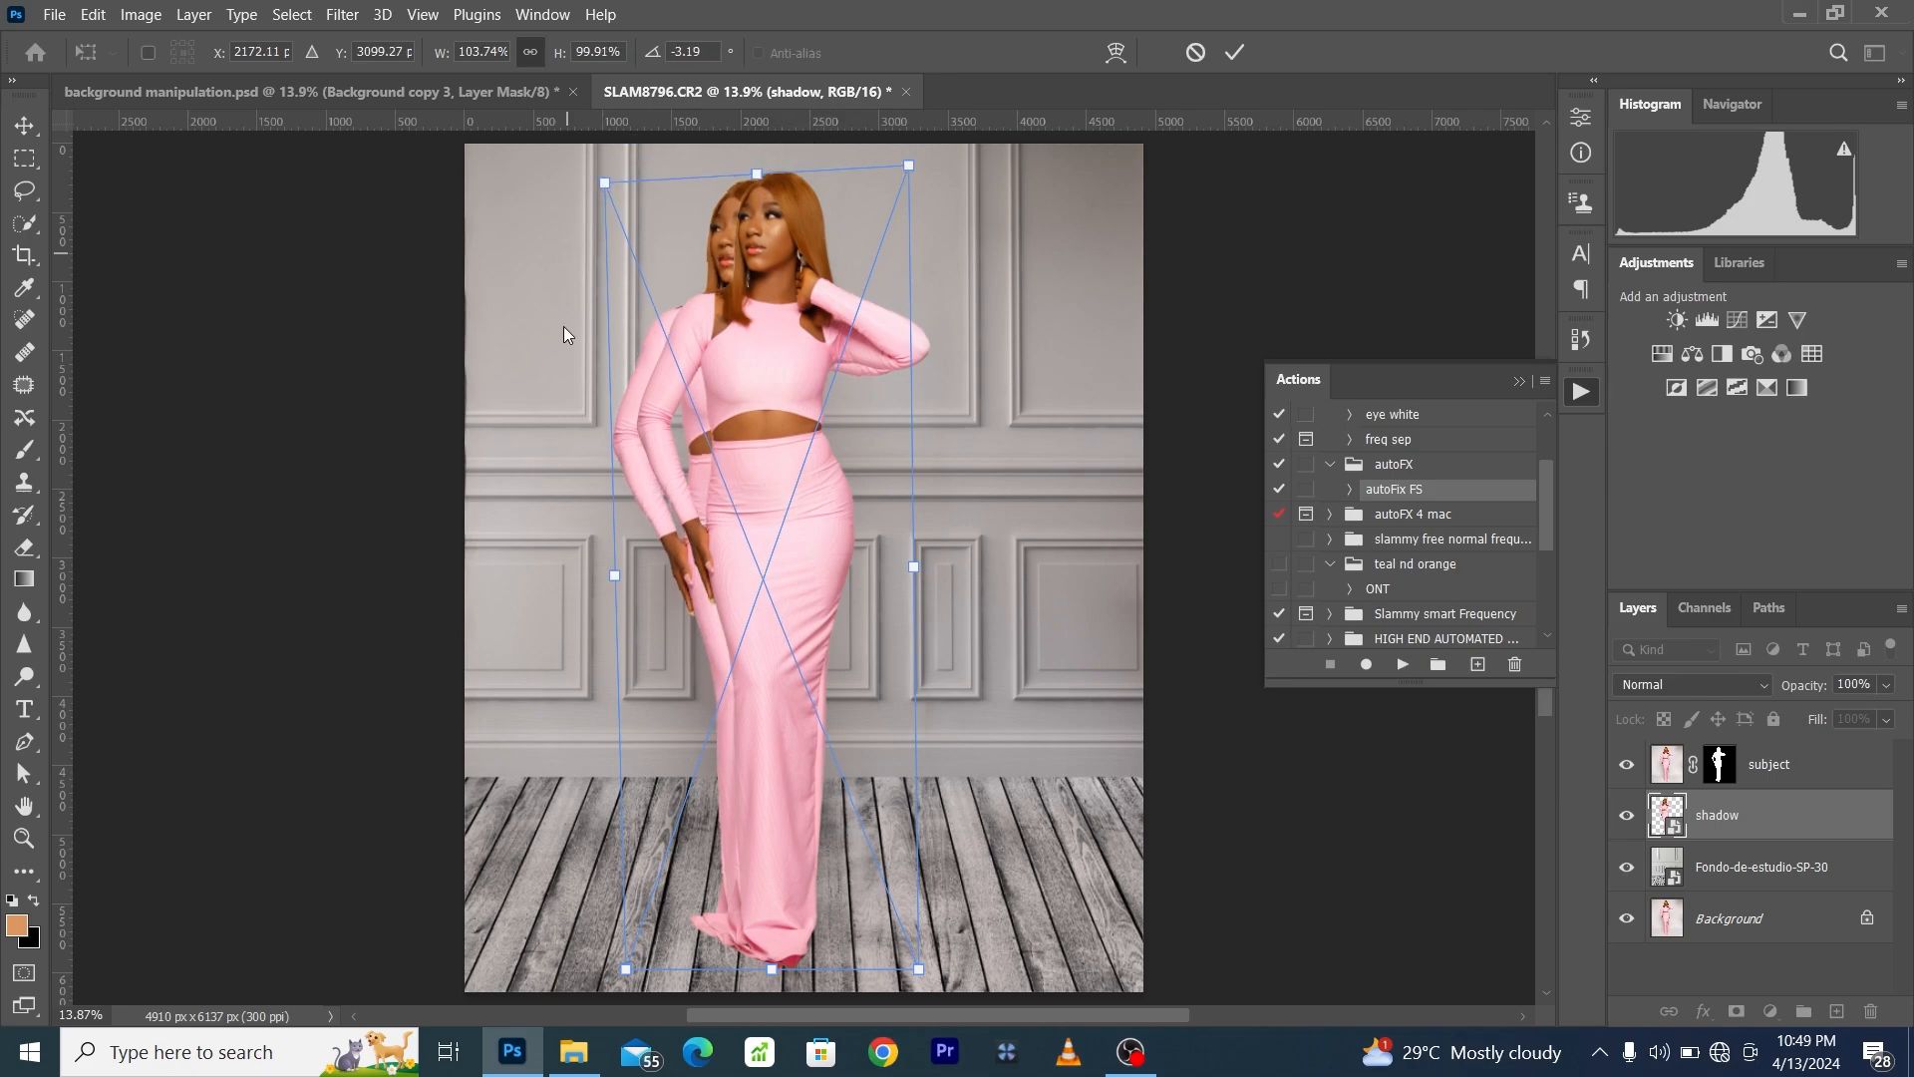
{"action": "left_click_drag", "start_coordinate": [634, 975], "coordinate": [643, 975]}
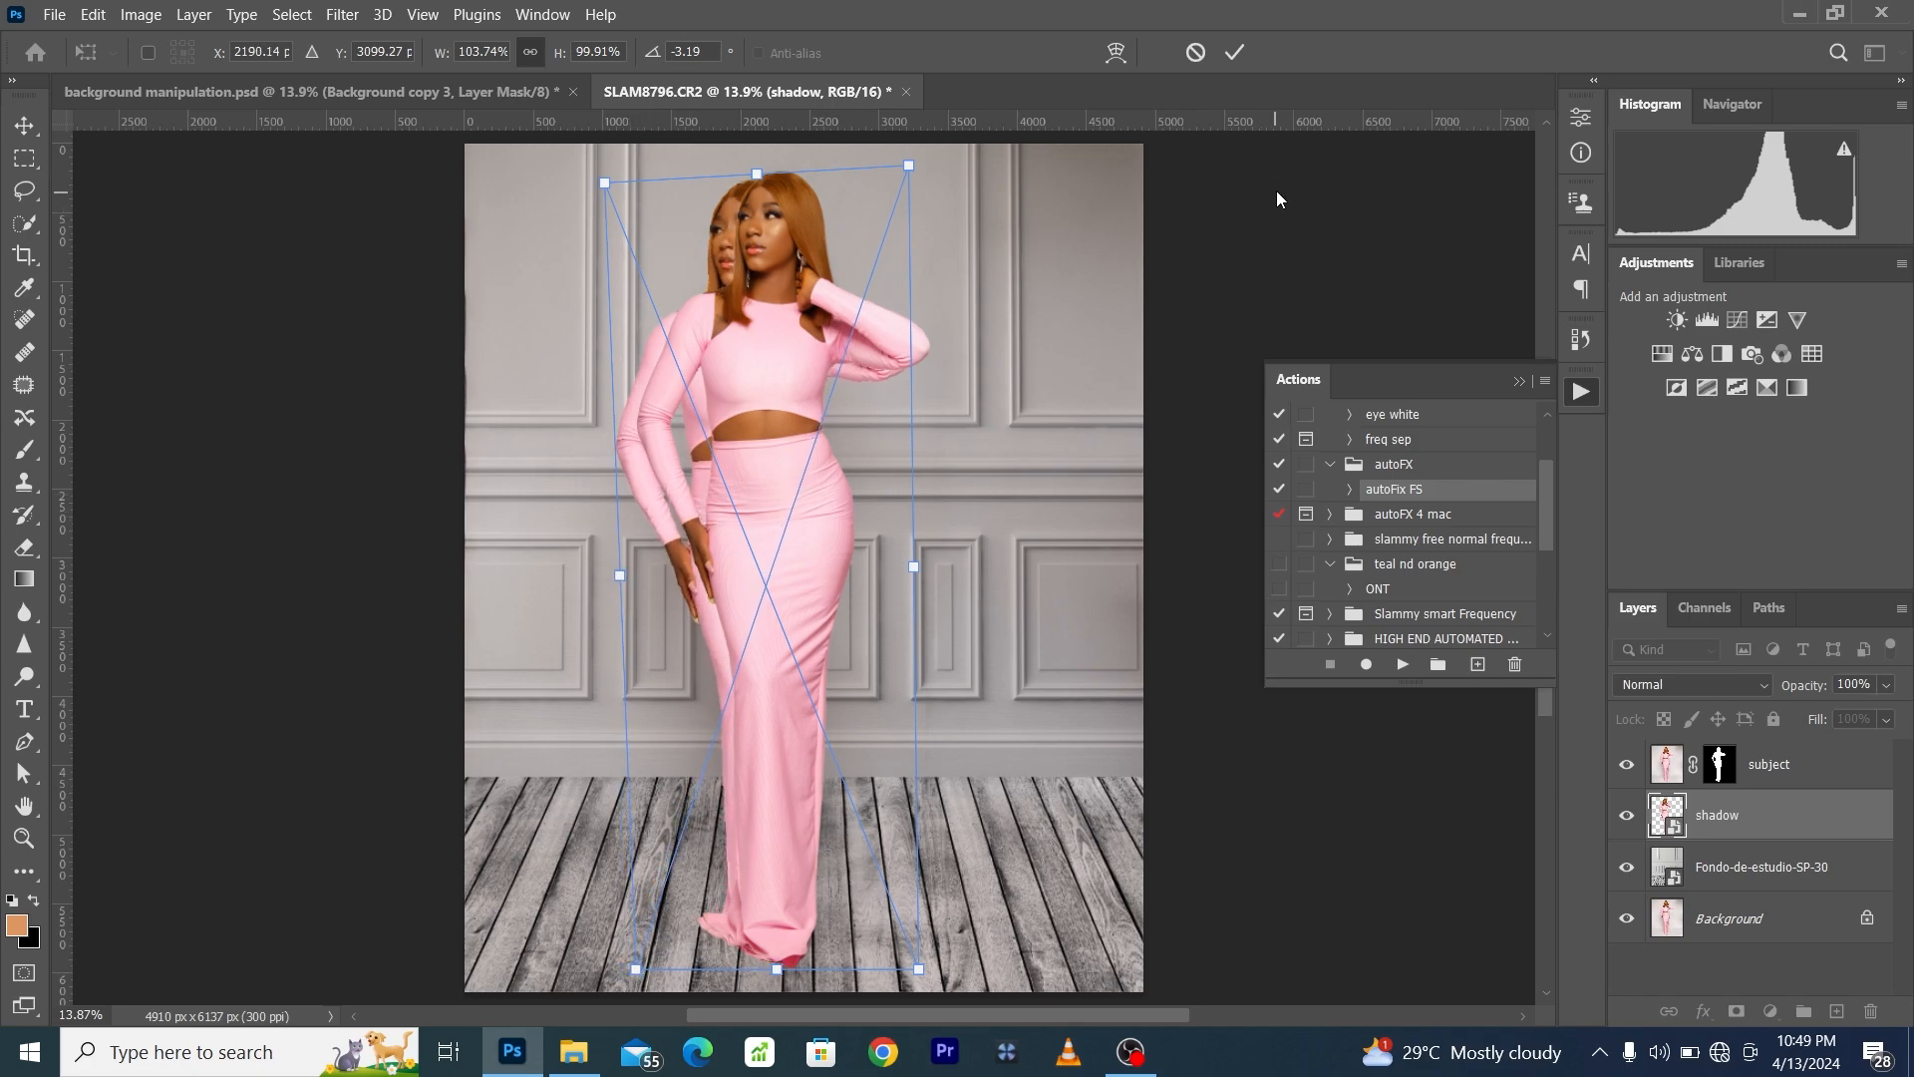
{"action": "left_click", "coordinate": [1236, 60]}
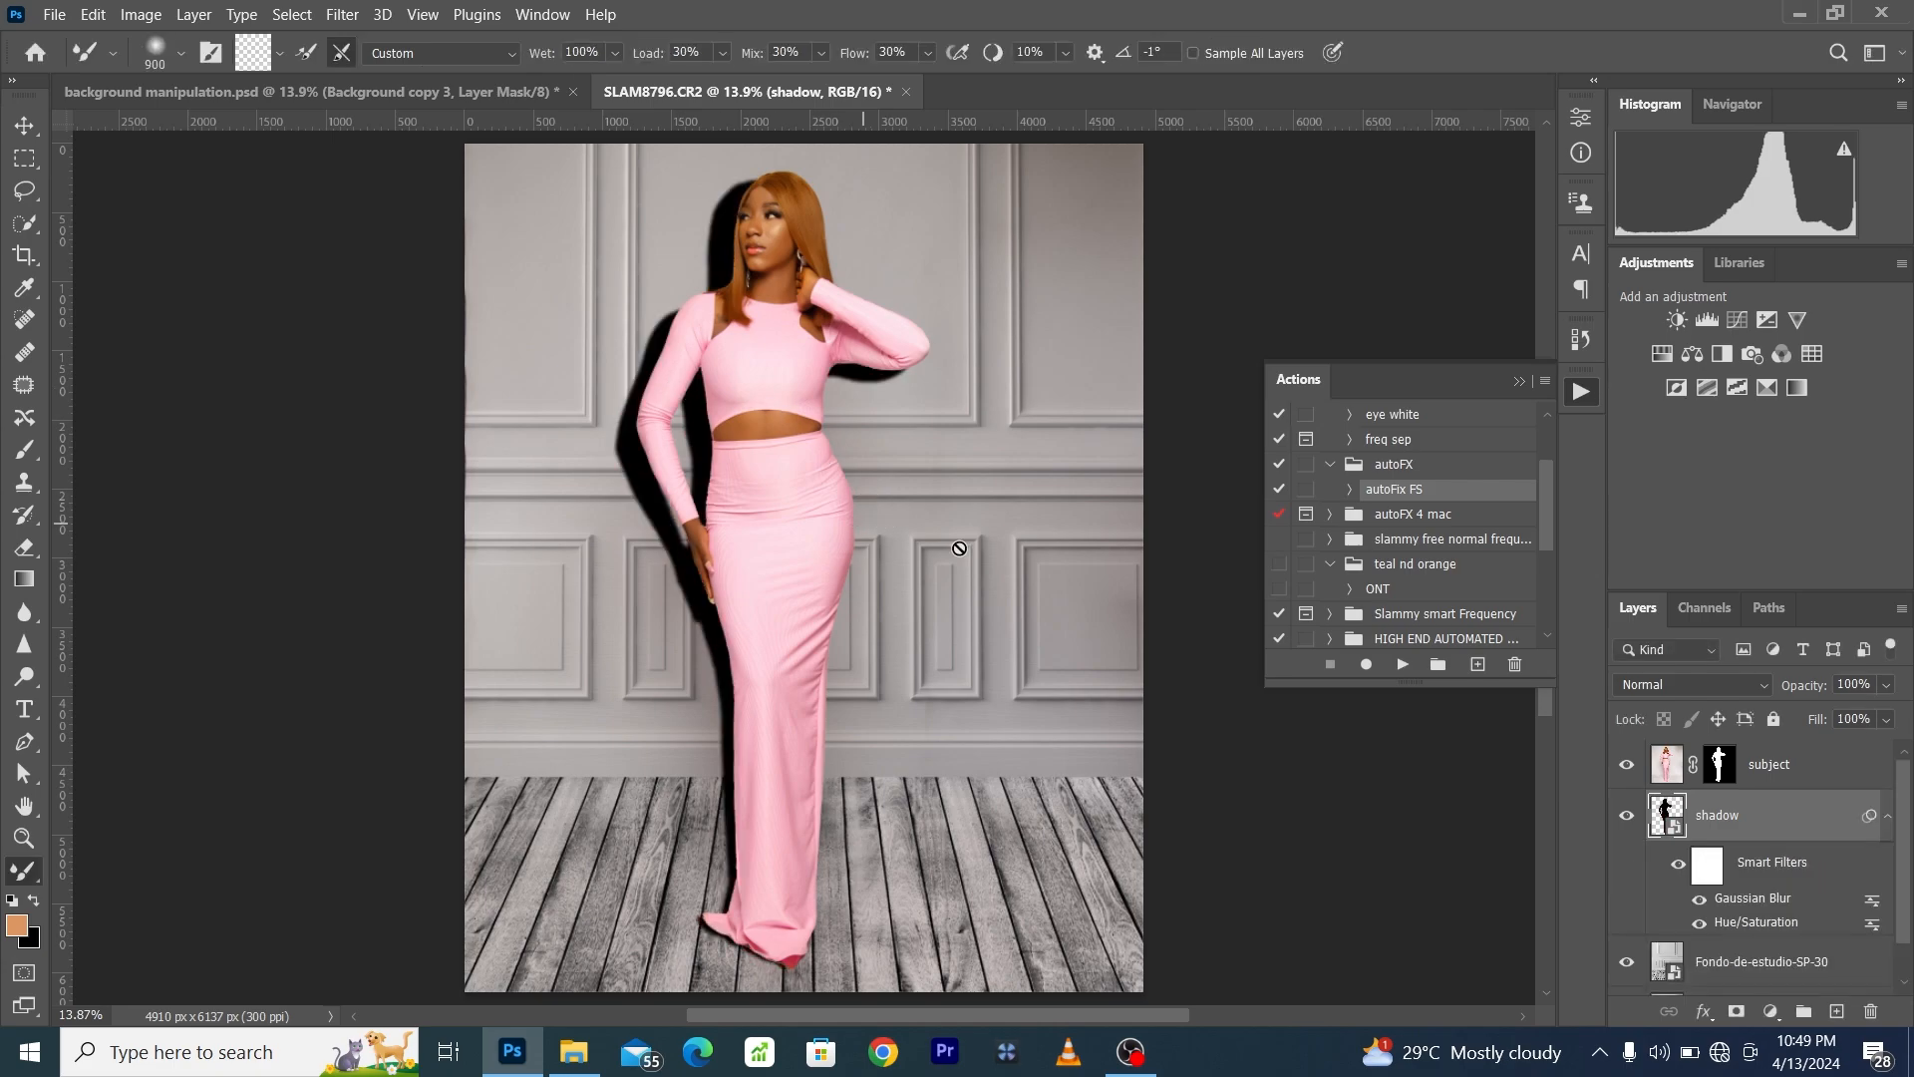
- Lower the shadow layer's opacity to 15% and add a second Gaussian Blur with a 30.4-pixel radius
{"action": "mouse_move", "coordinate": [1791, 697]}
{"action": "left_mouse_down"}
{"action": "mouse_move", "coordinate": [1809, 691]}
{"action": "mouse_move", "coordinate": [1793, 699]}
{"action": "left_mouse_up"}
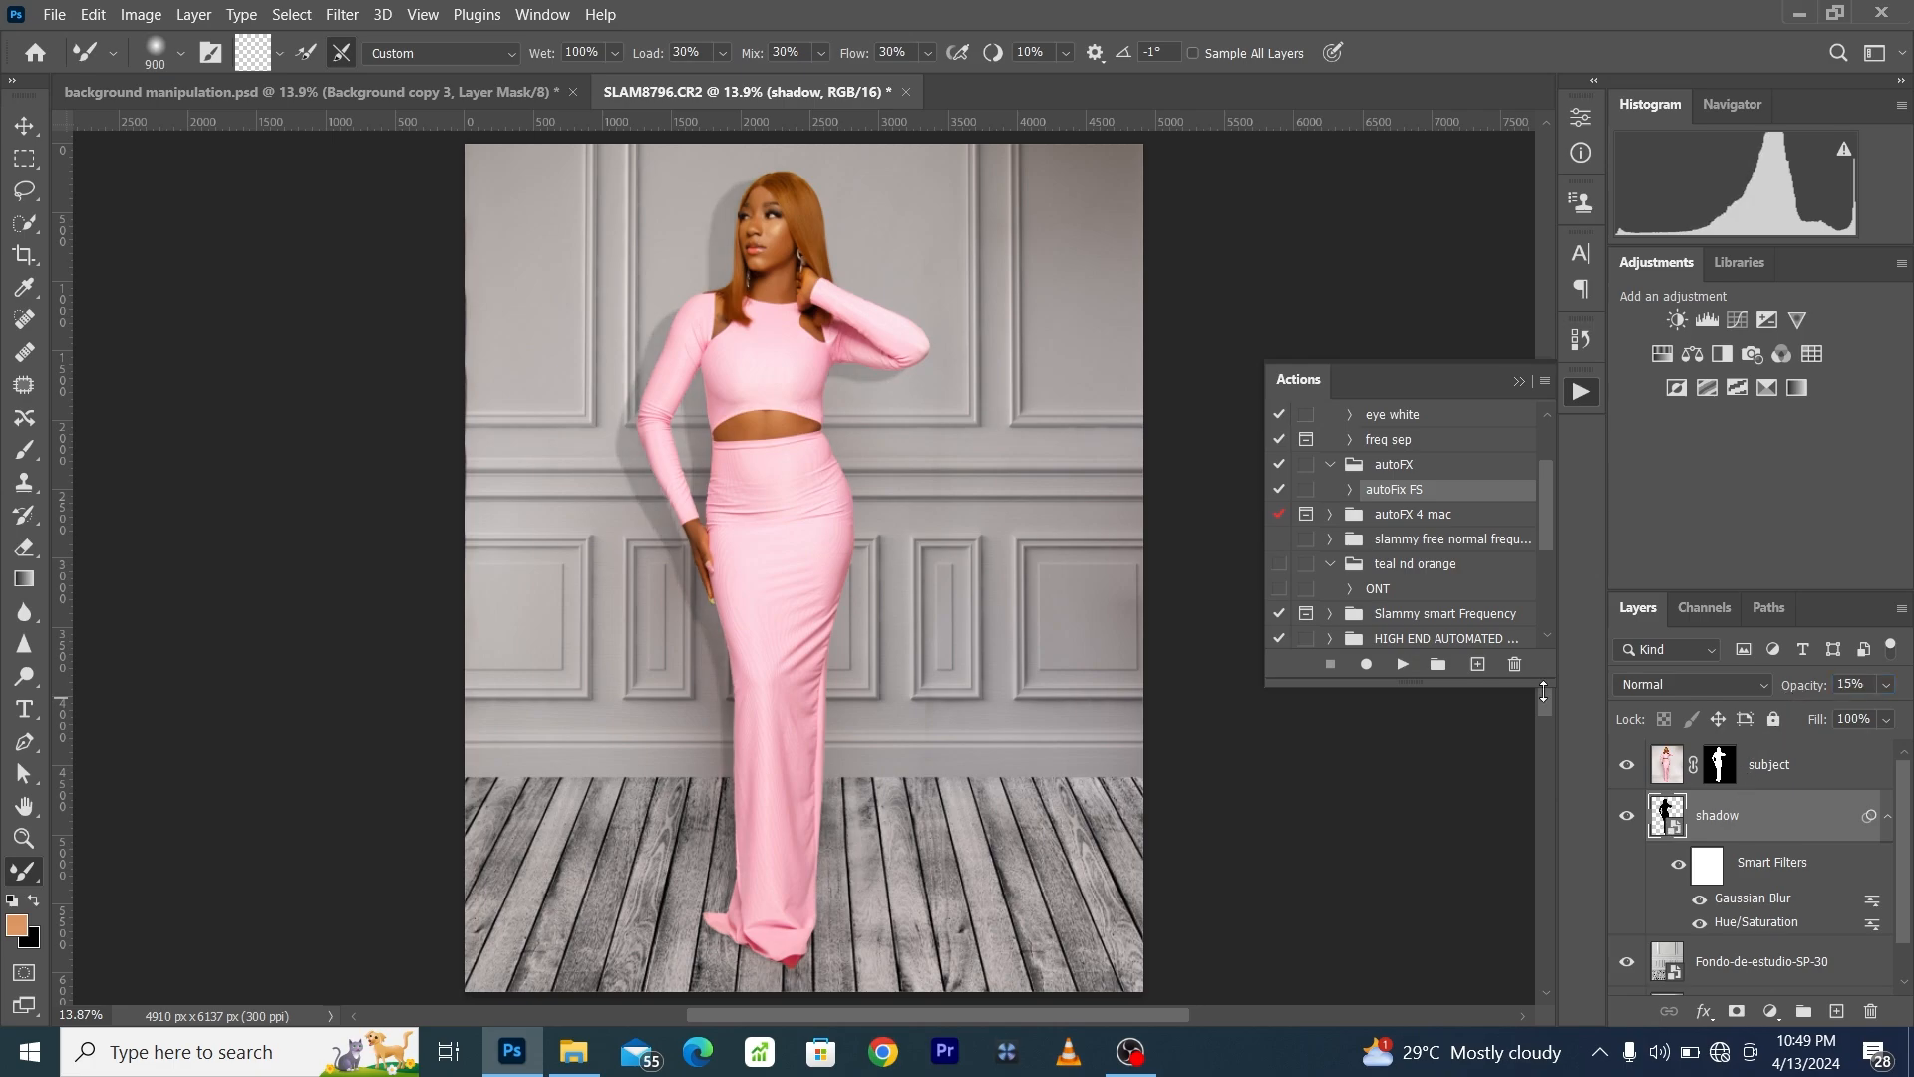
{"action": "left_click", "coordinate": [339, 15]}
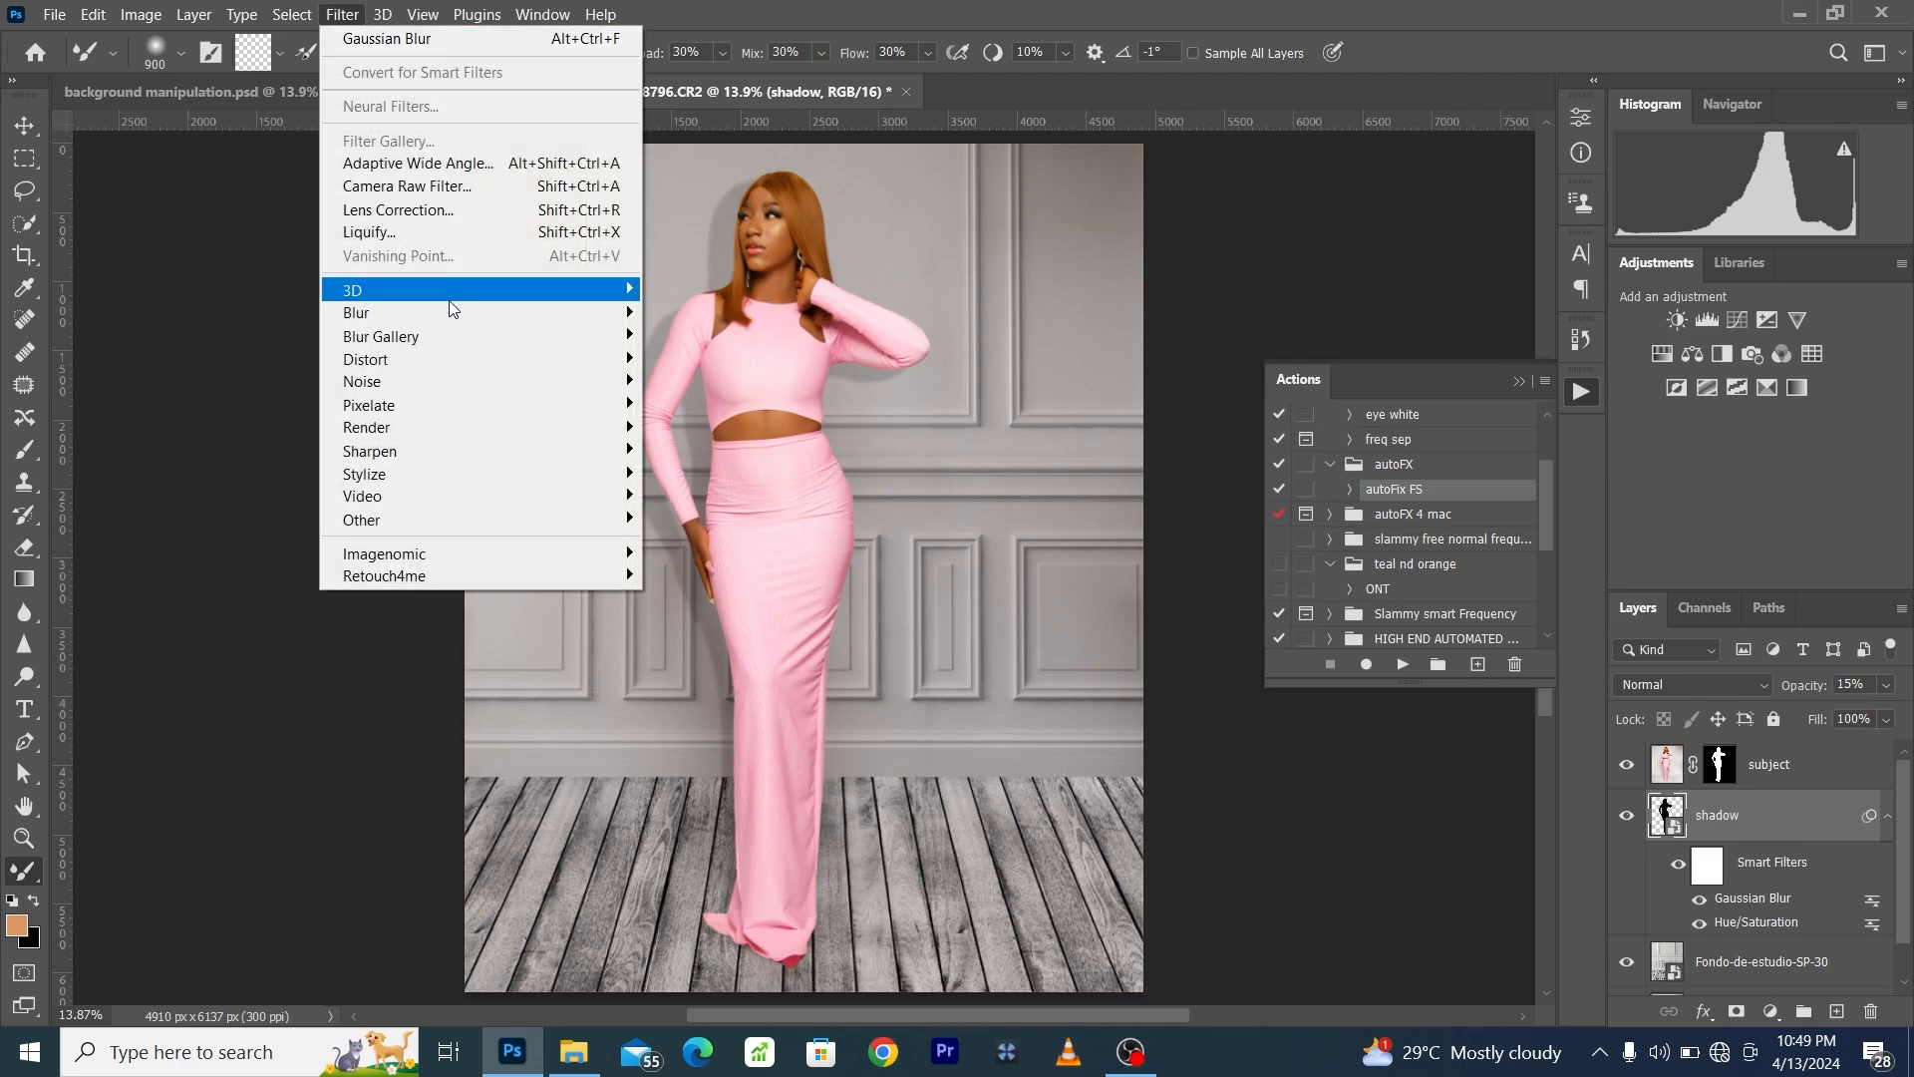
{"action": "mouse_move", "coordinate": [452, 312]}
{"action": "left_click", "coordinate": [708, 404]}
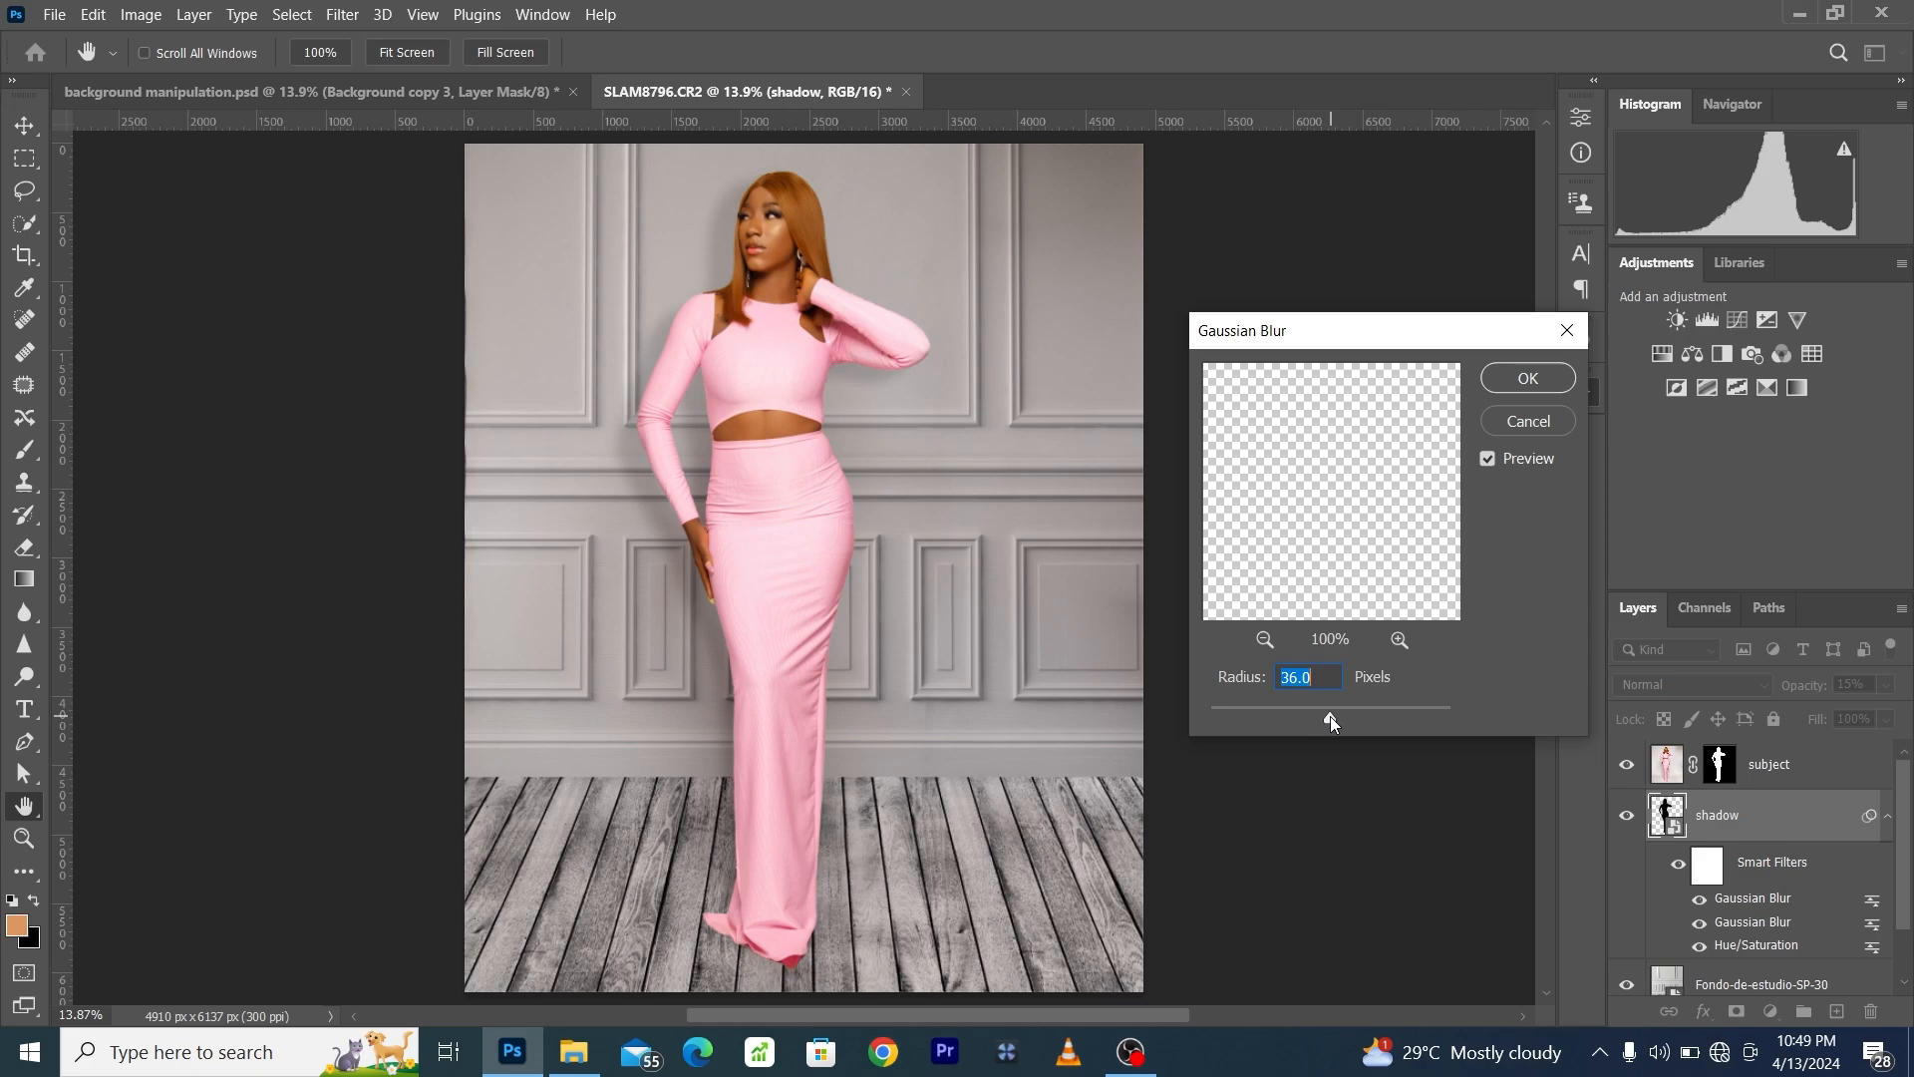
{"action": "left_click", "coordinate": [1527, 379]}
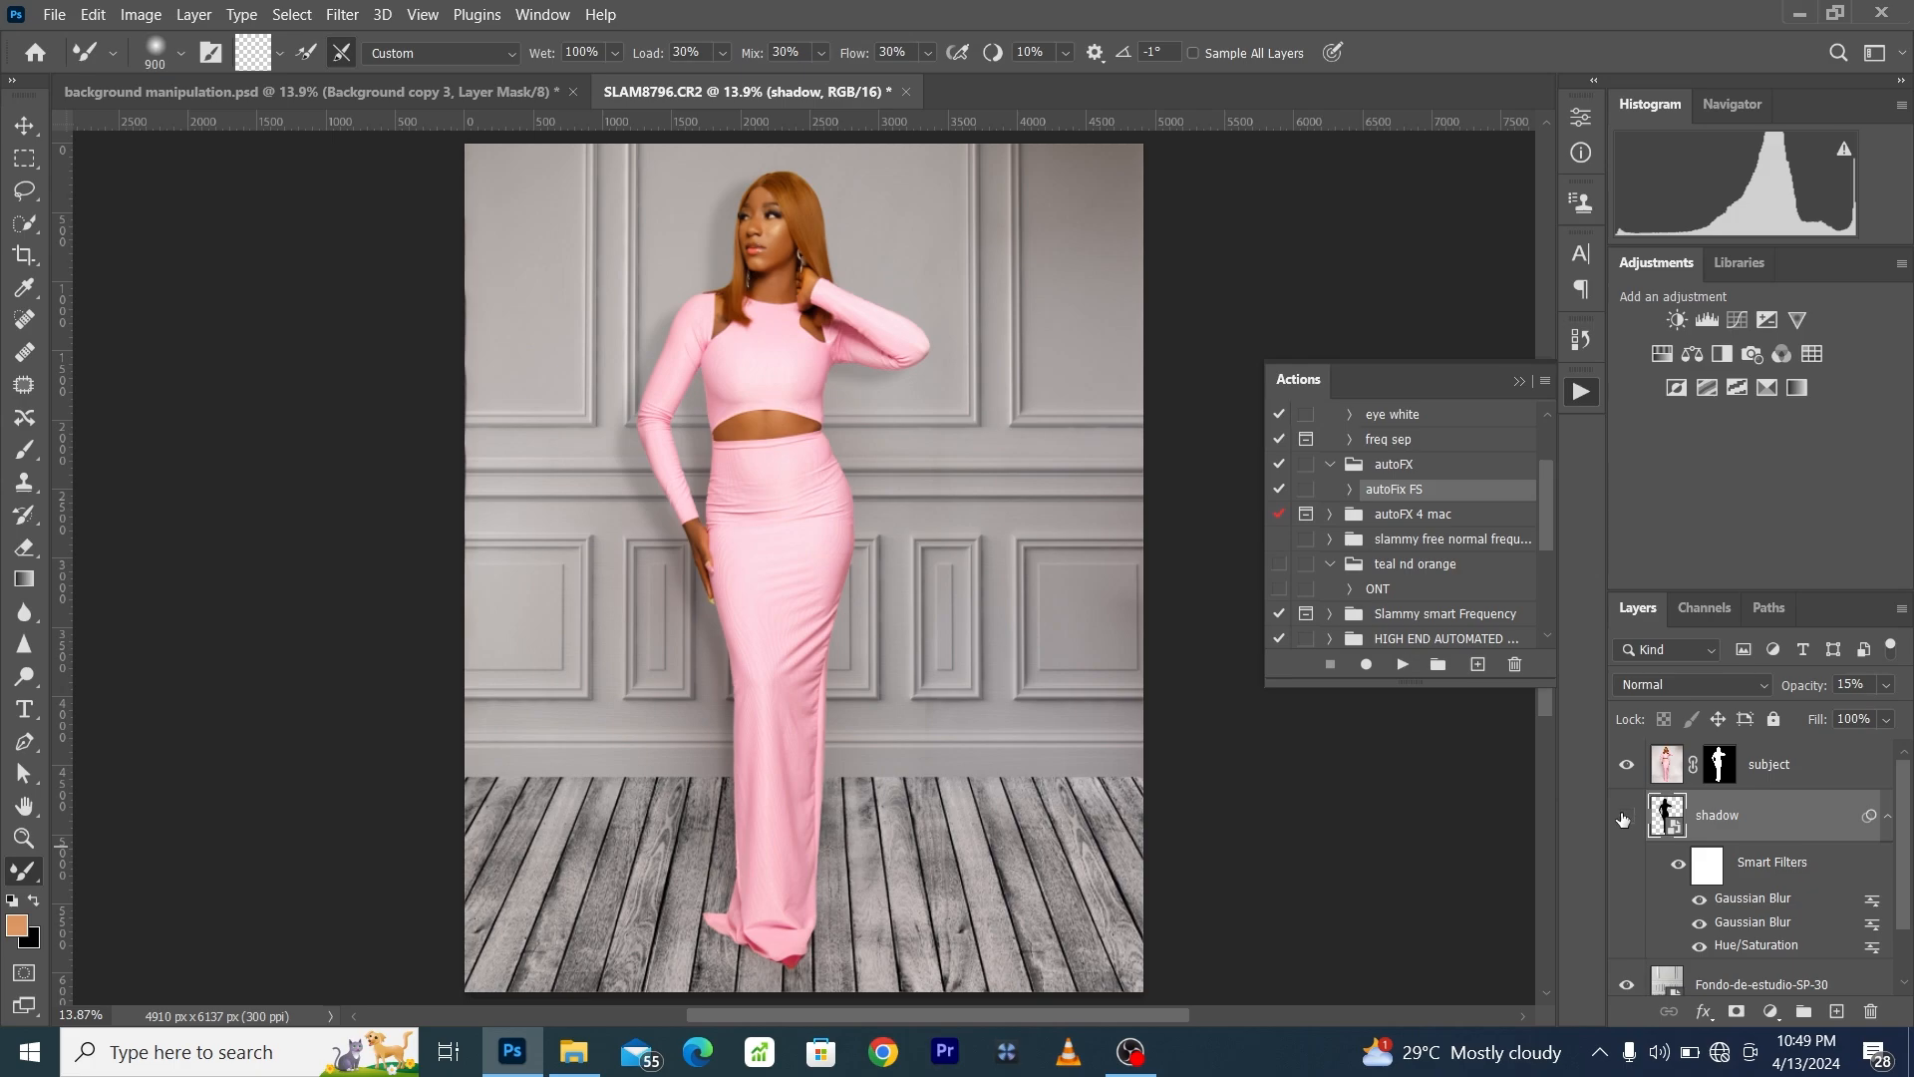
{"action": "left_click", "coordinate": [1623, 819]}
{"action": "left_click", "coordinate": [1625, 817]}
- Duplicate the shadow layer at 43% opacity and free-transform the copy slightly down and to the right
{"action": "left_click_drag", "start_coordinate": [1802, 833], "coordinate": [1835, 1011]}
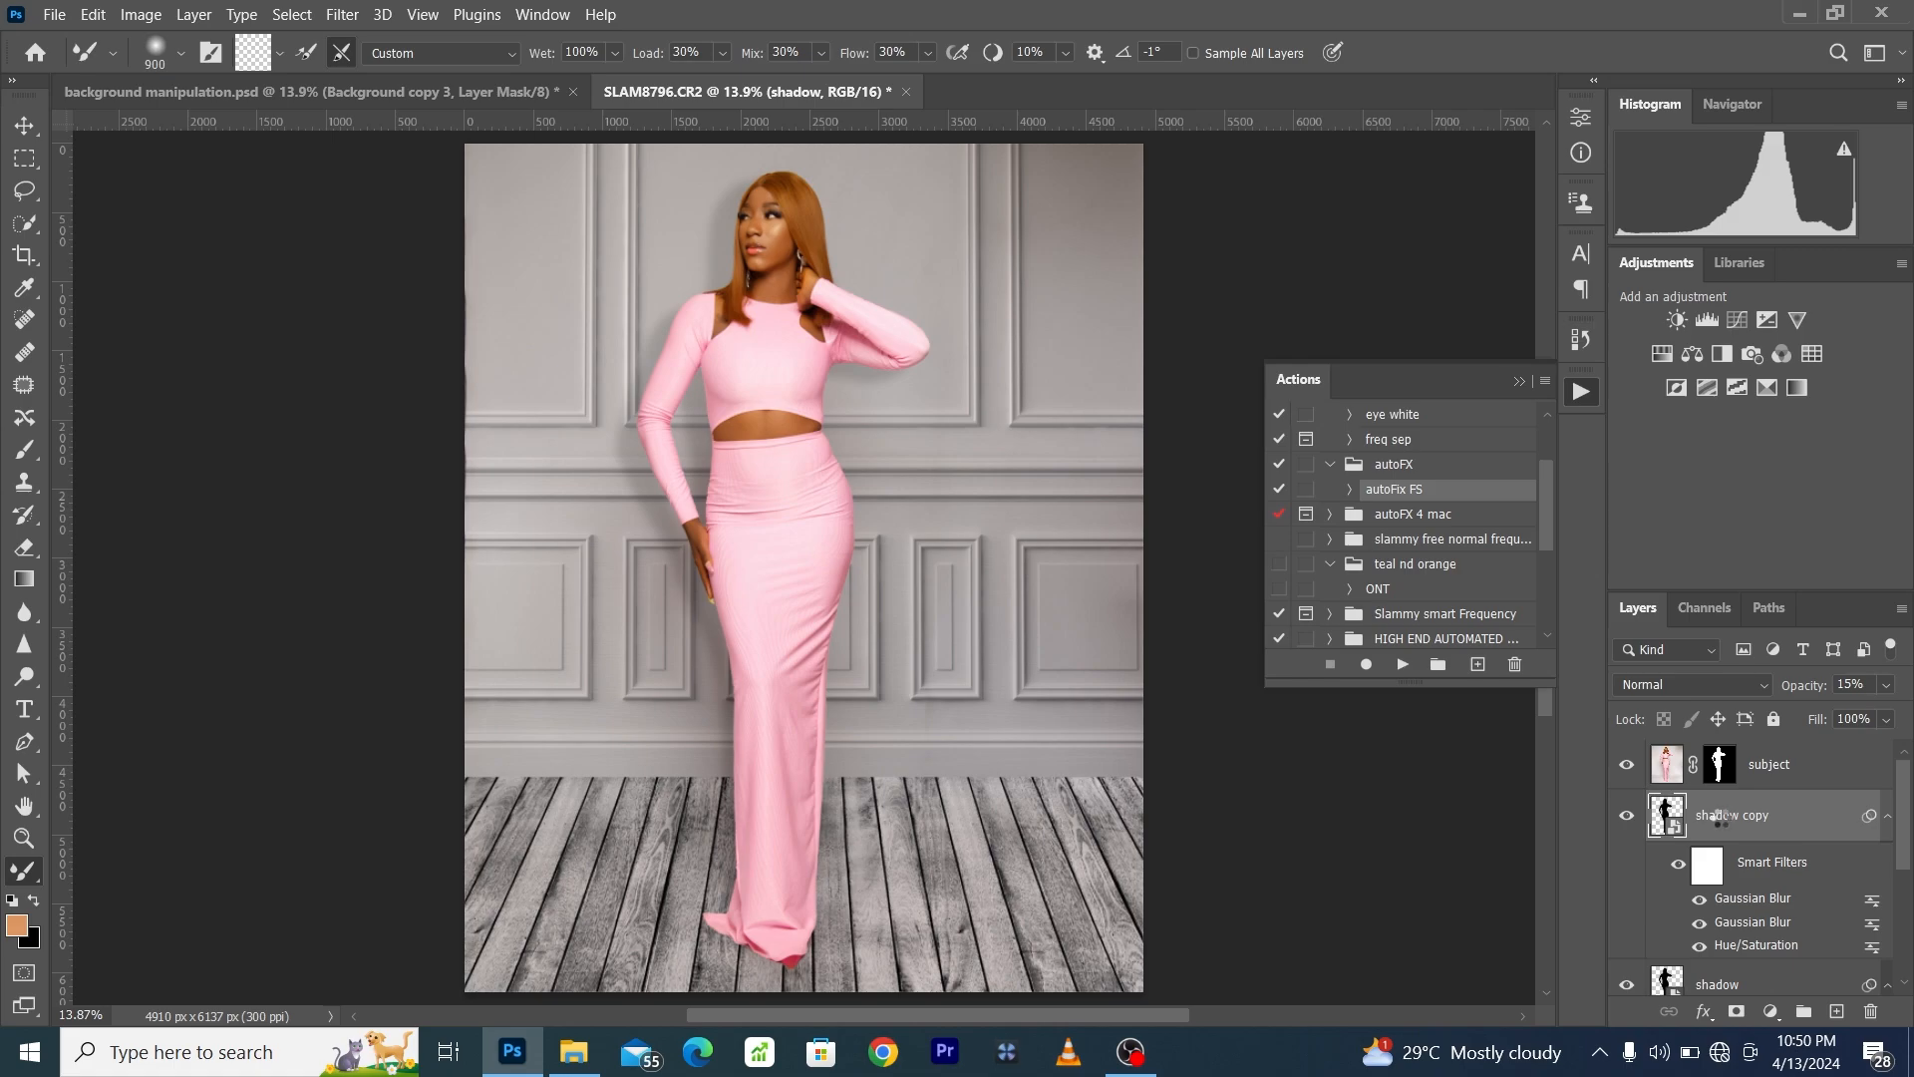
{"action": "left_click_drag", "start_coordinate": [1792, 692], "coordinate": [1832, 698]}
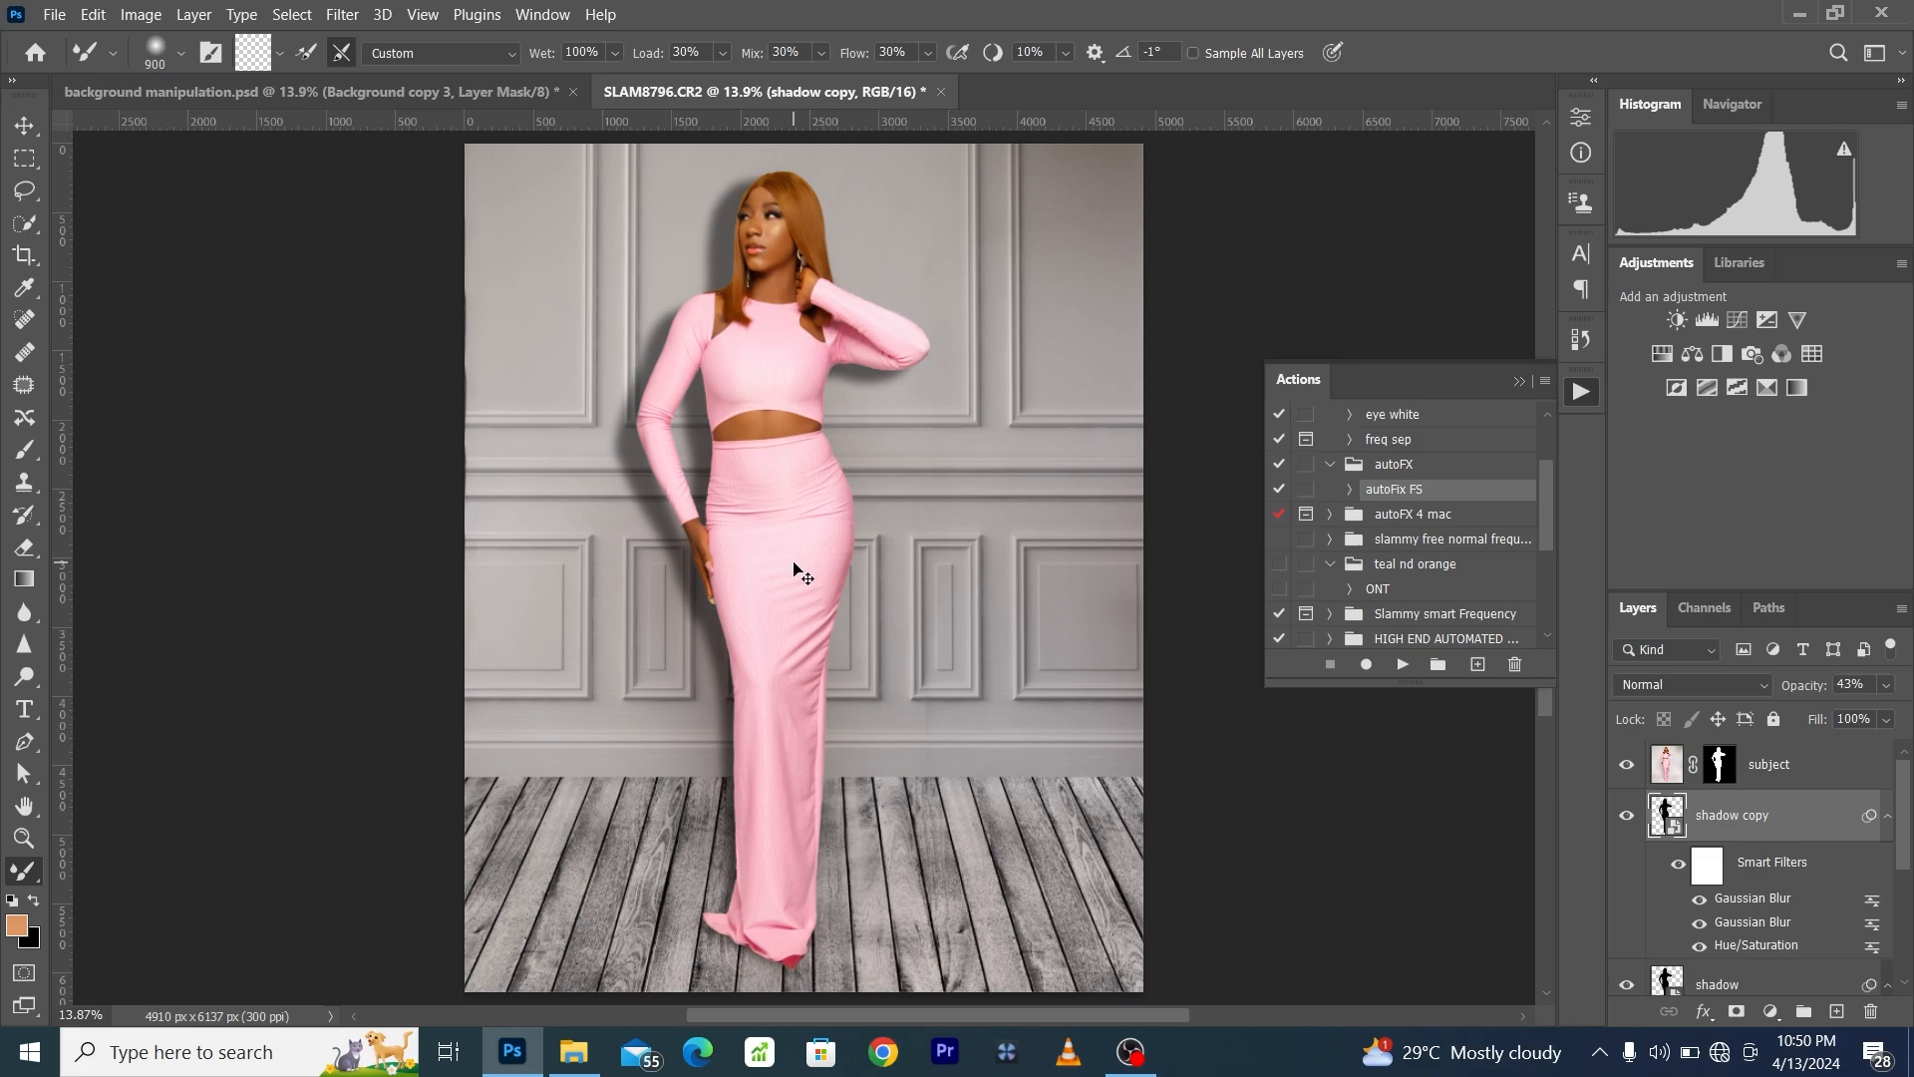
{"action": "key", "text": "ctrl+t"}
{"action": "left_click", "coordinate": [1025, 430]}
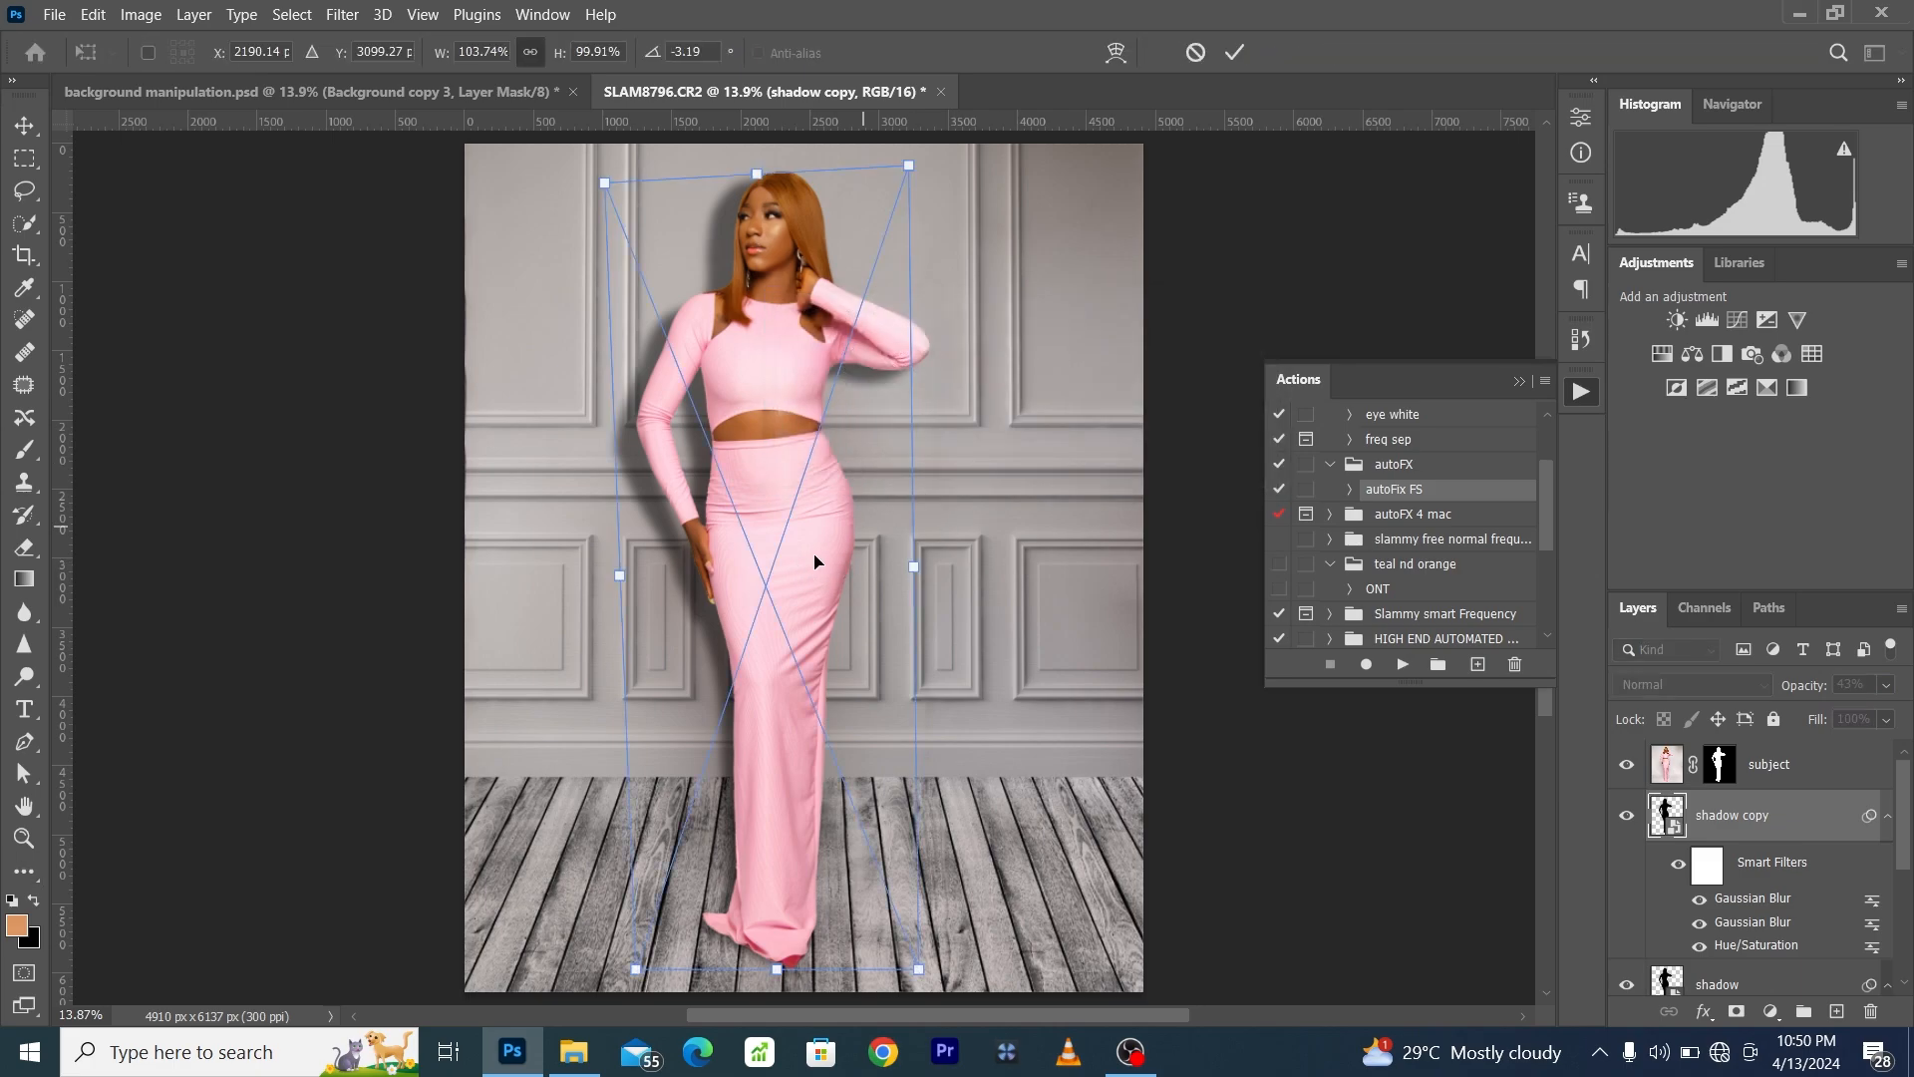
{"action": "left_click_drag", "start_coordinate": [777, 550], "coordinate": [793, 562]}
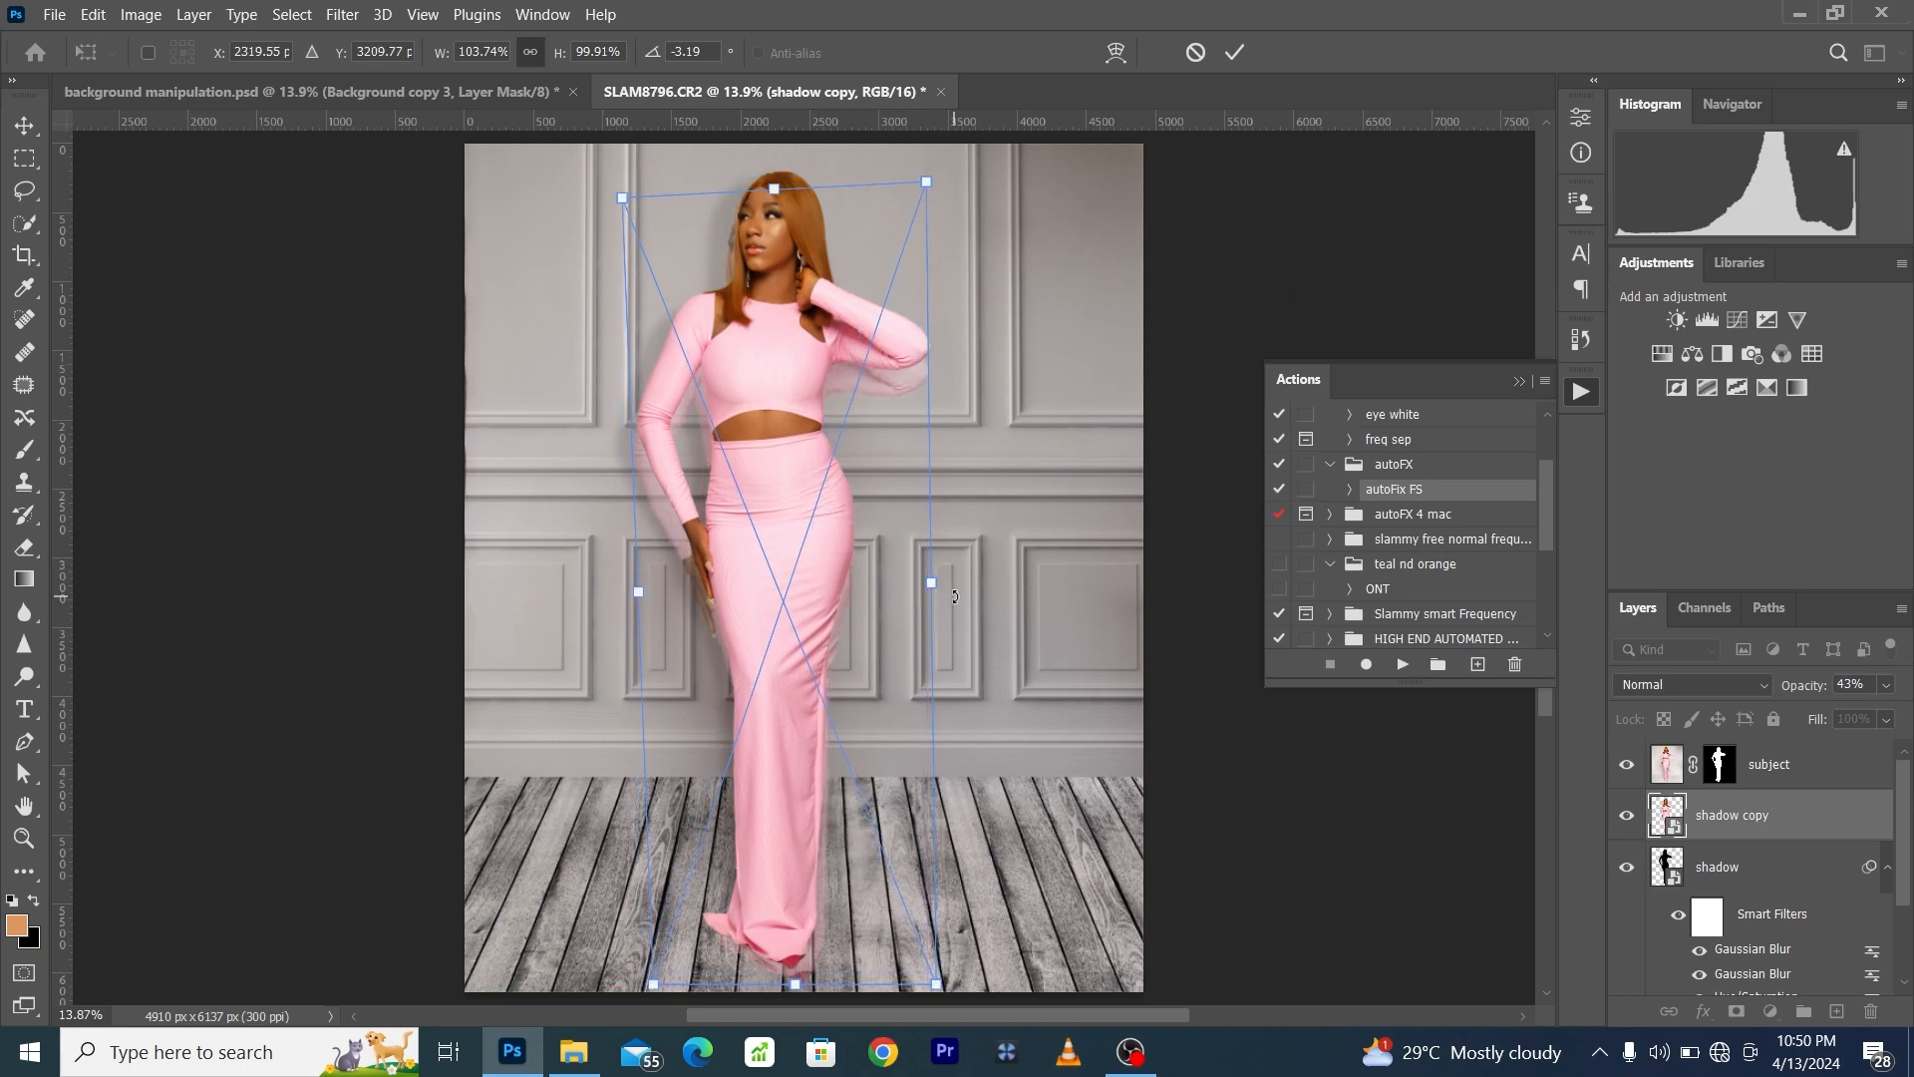
- Warp the shadow copy with a horizontal split at the lower legs, narrowing it there and spreading its base corners outward
{"action": "right_click", "coordinate": [817, 519]}
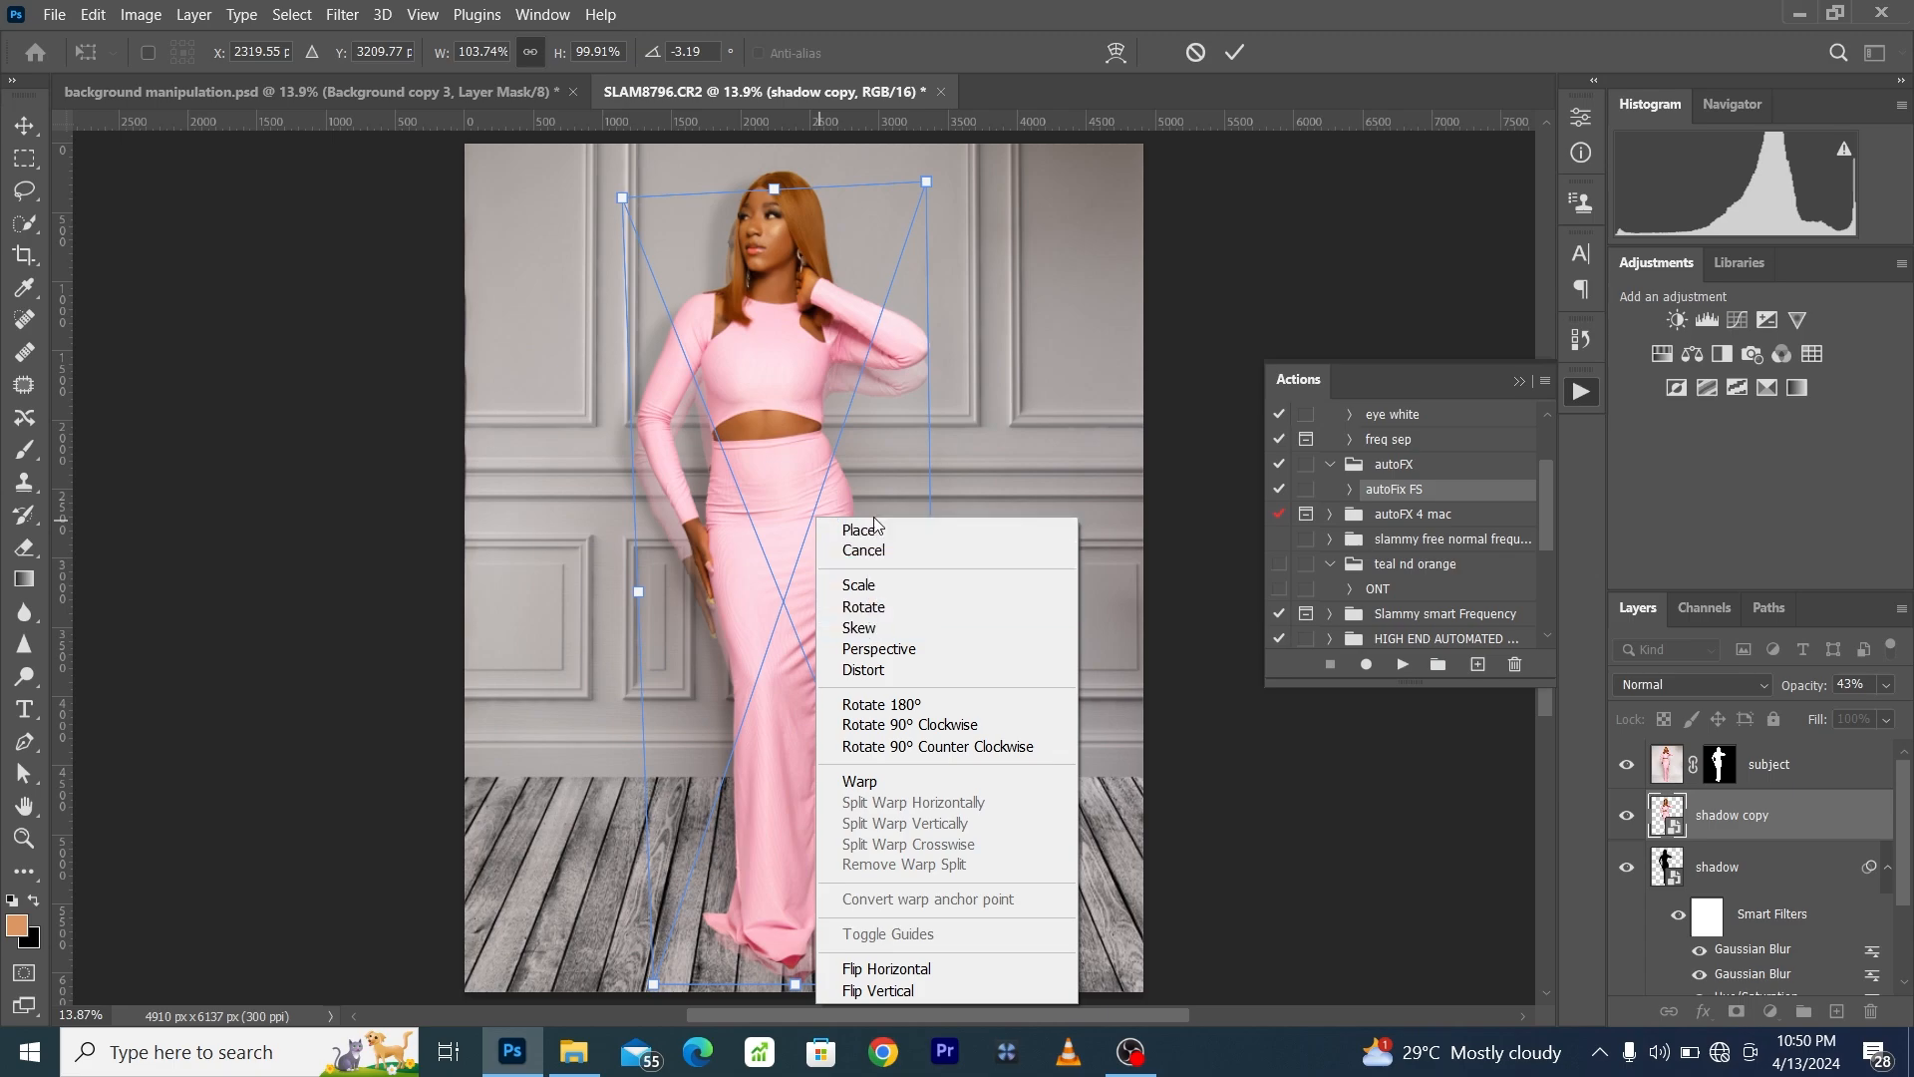
{"action": "left_click", "coordinate": [888, 782]}
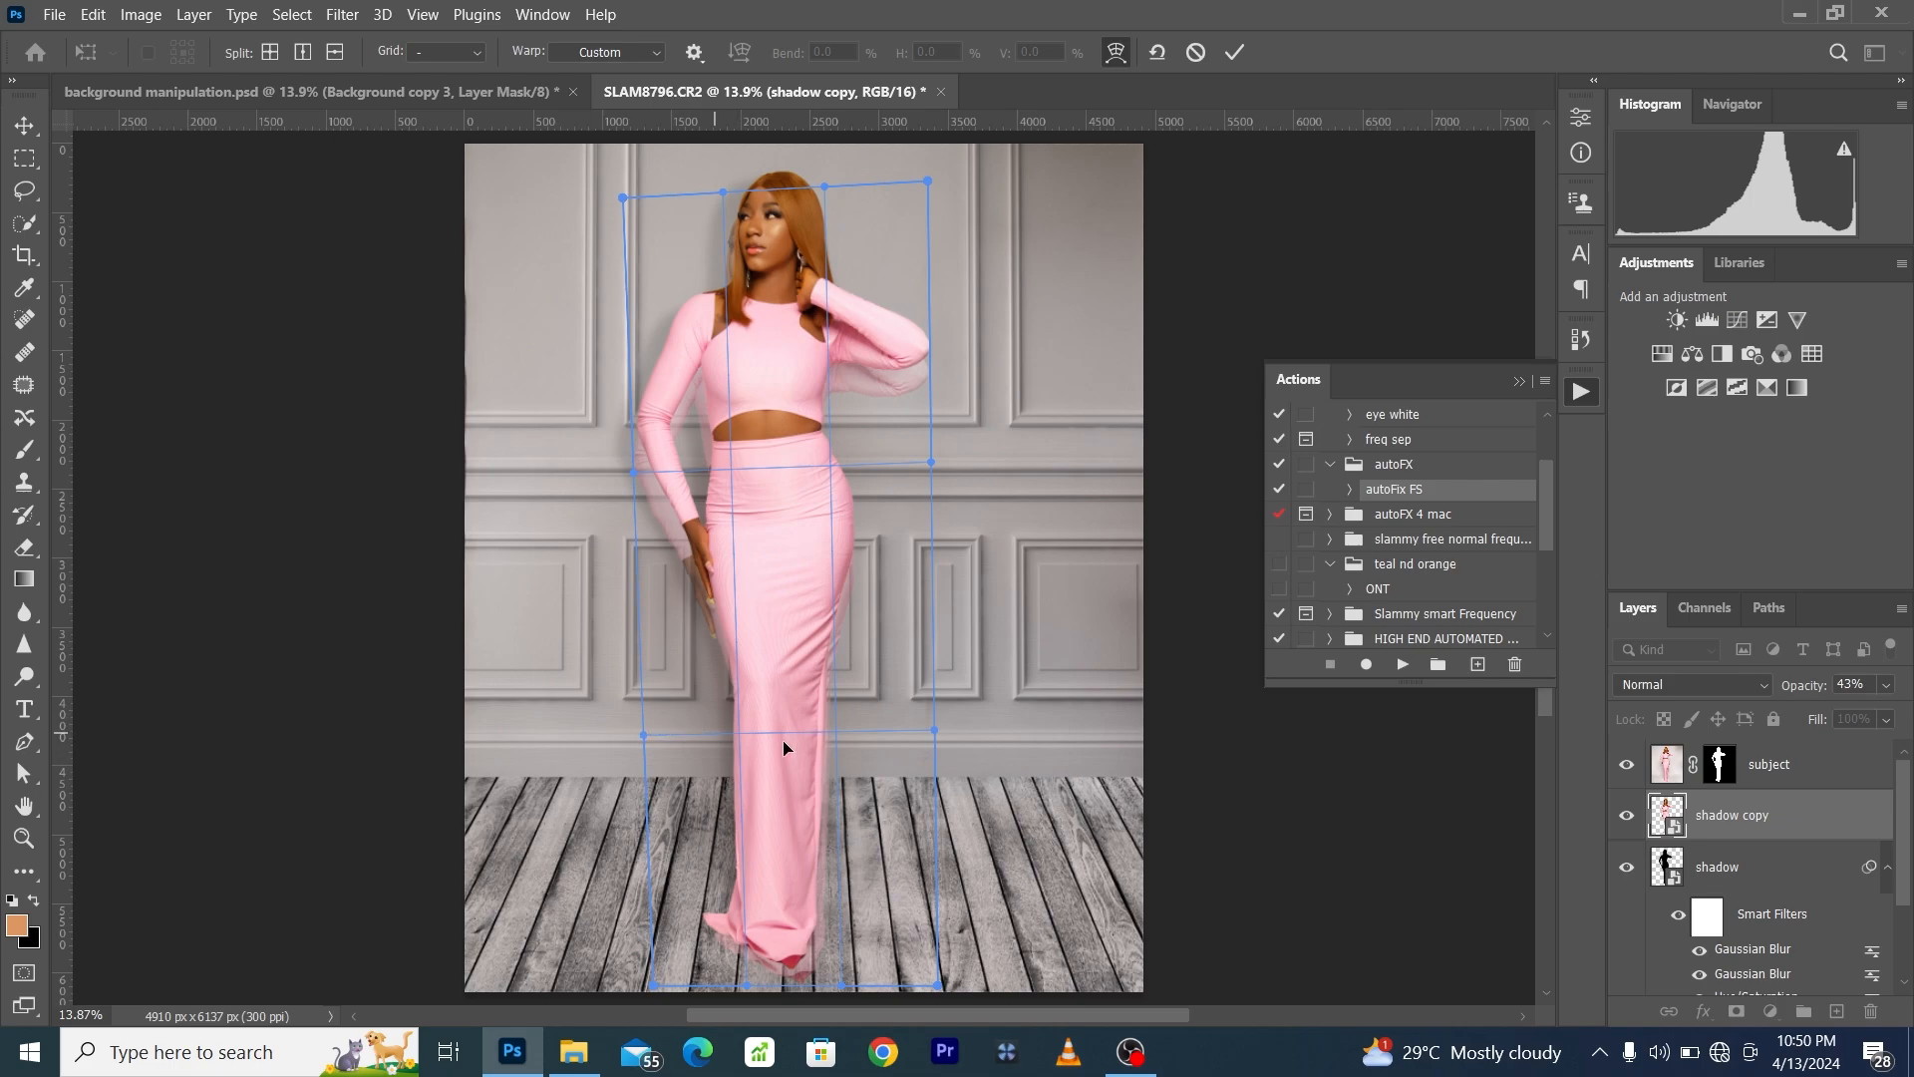
{"action": "scroll", "coordinate": [808, 849], "scroll_direction": "down", "scroll_amount": 1}
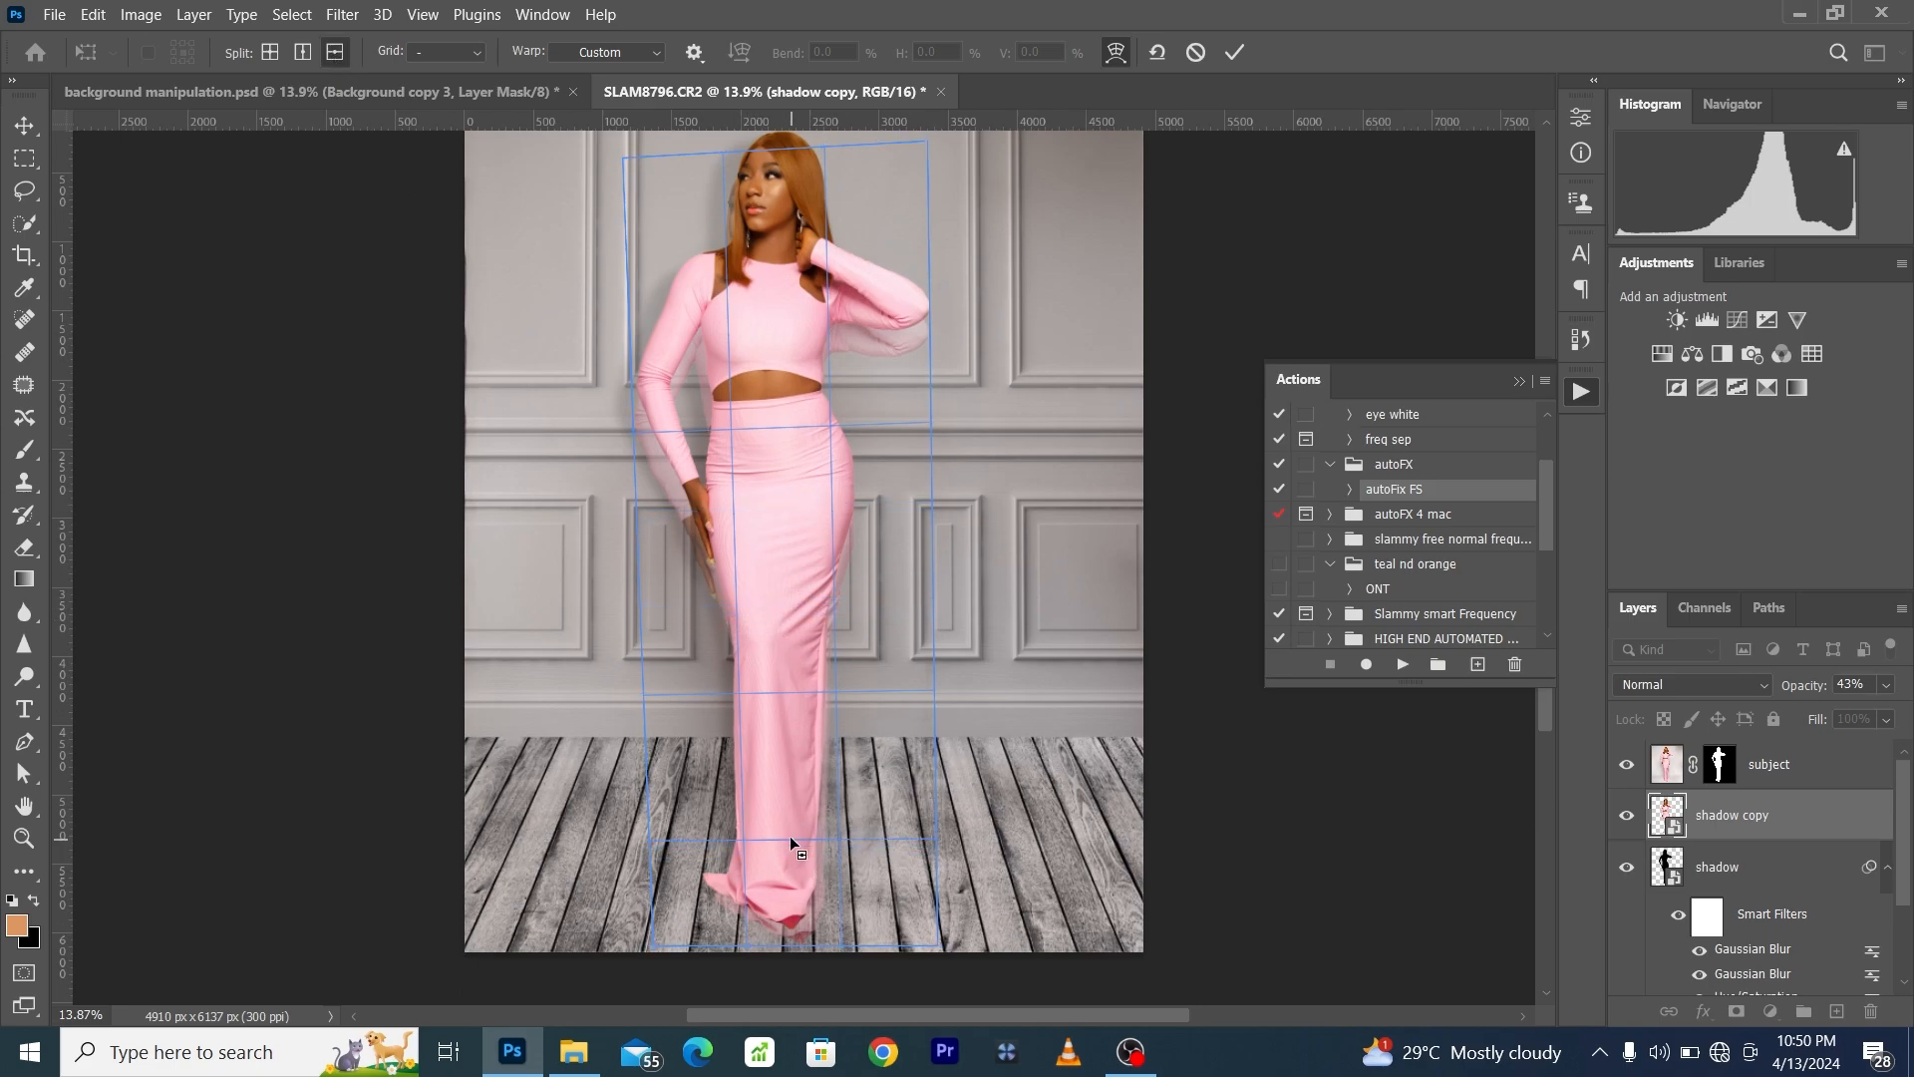
{"action": "left_click", "coordinate": [792, 818]}
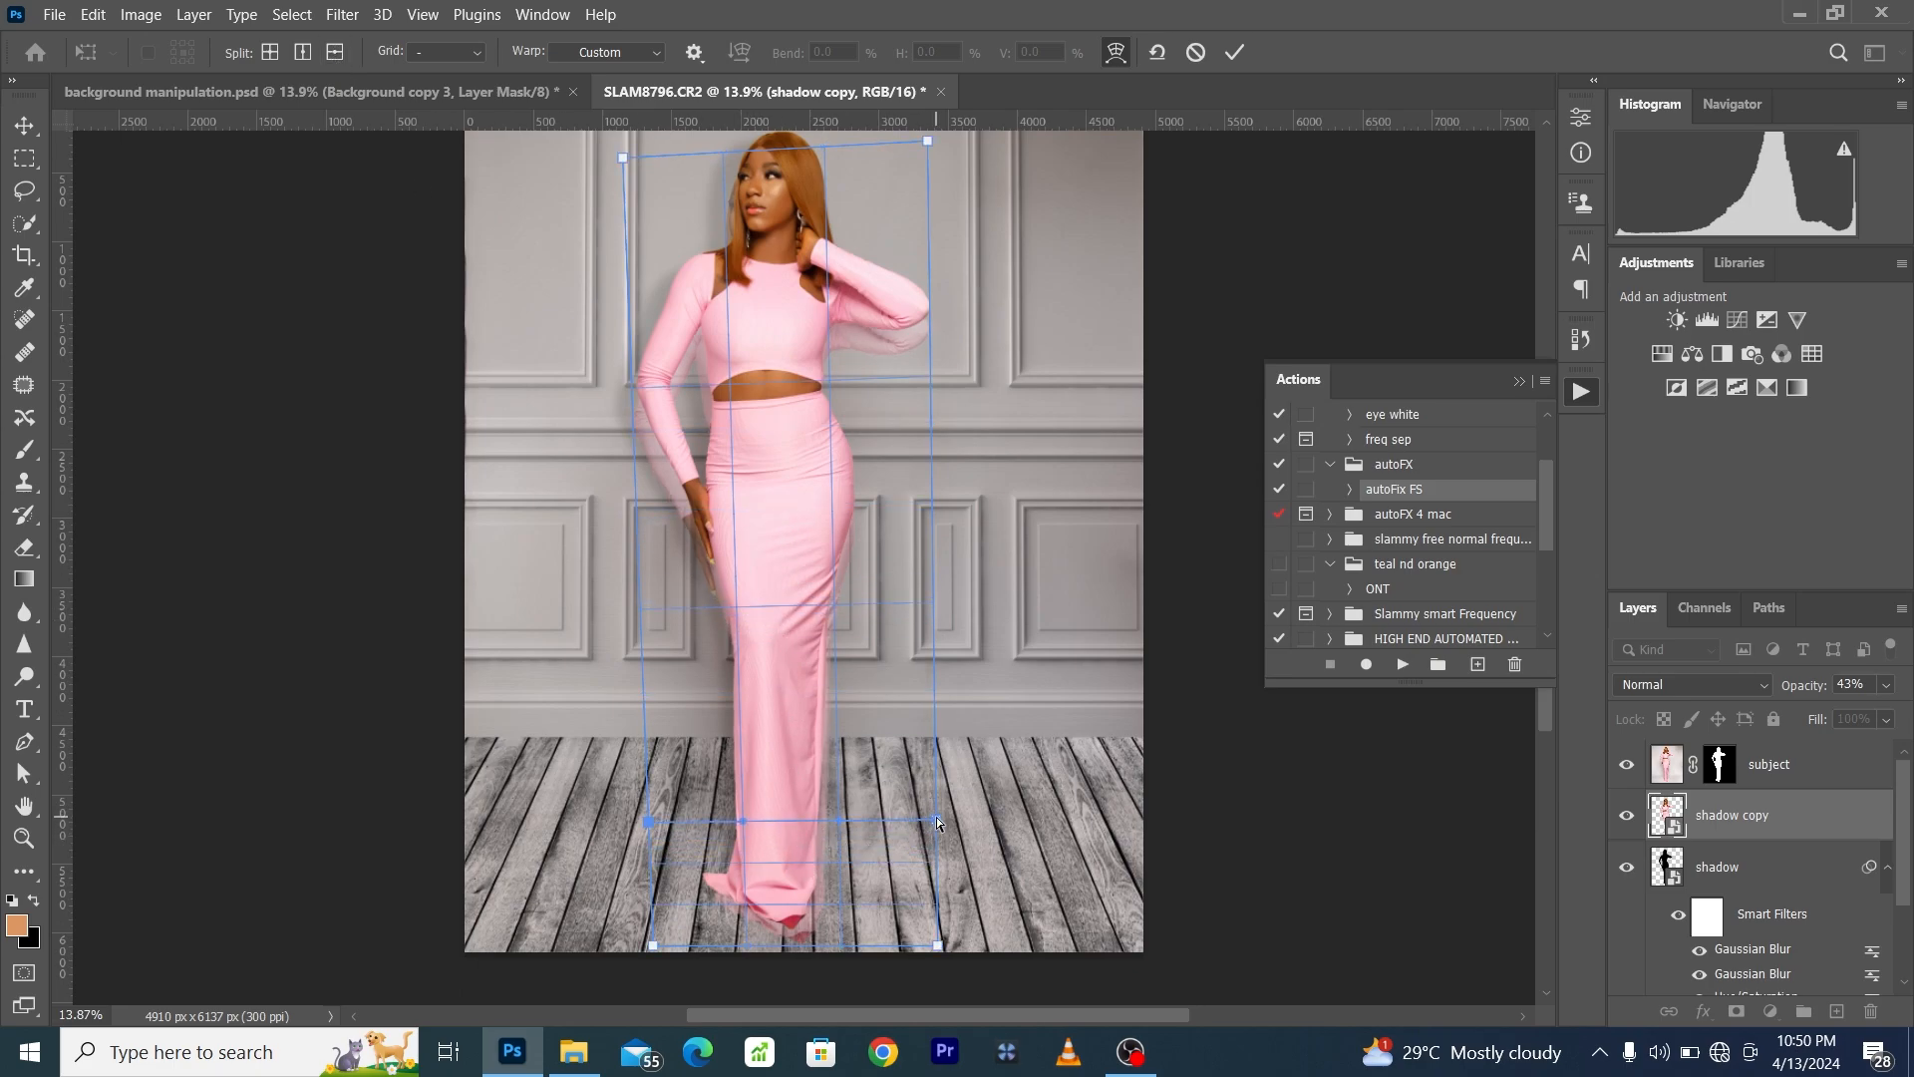
{"action": "left_click_drag", "start_coordinate": [936, 817], "coordinate": [901, 812]}
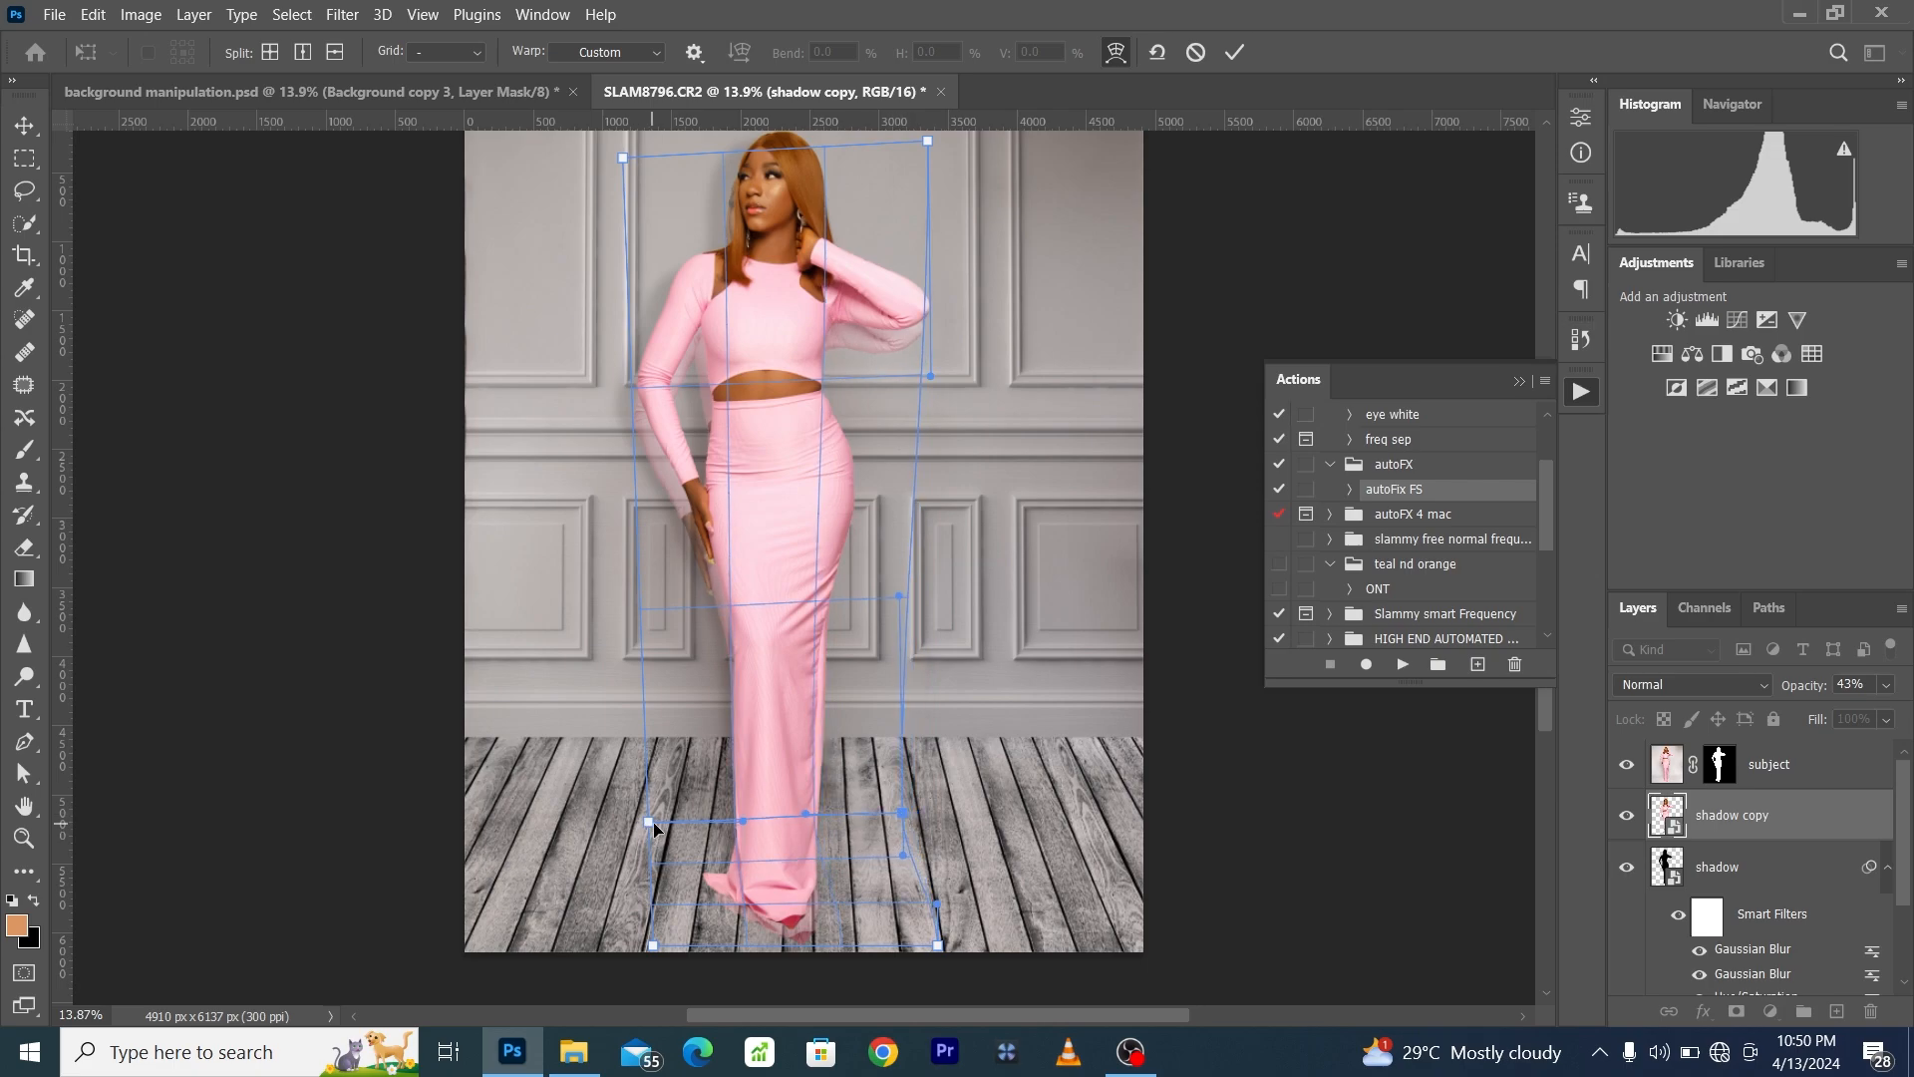
{"action": "left_click_drag", "start_coordinate": [654, 821], "coordinate": [670, 823]}
{"action": "scroll", "coordinate": [744, 881], "scroll_direction": "down", "scroll_amount": 2}
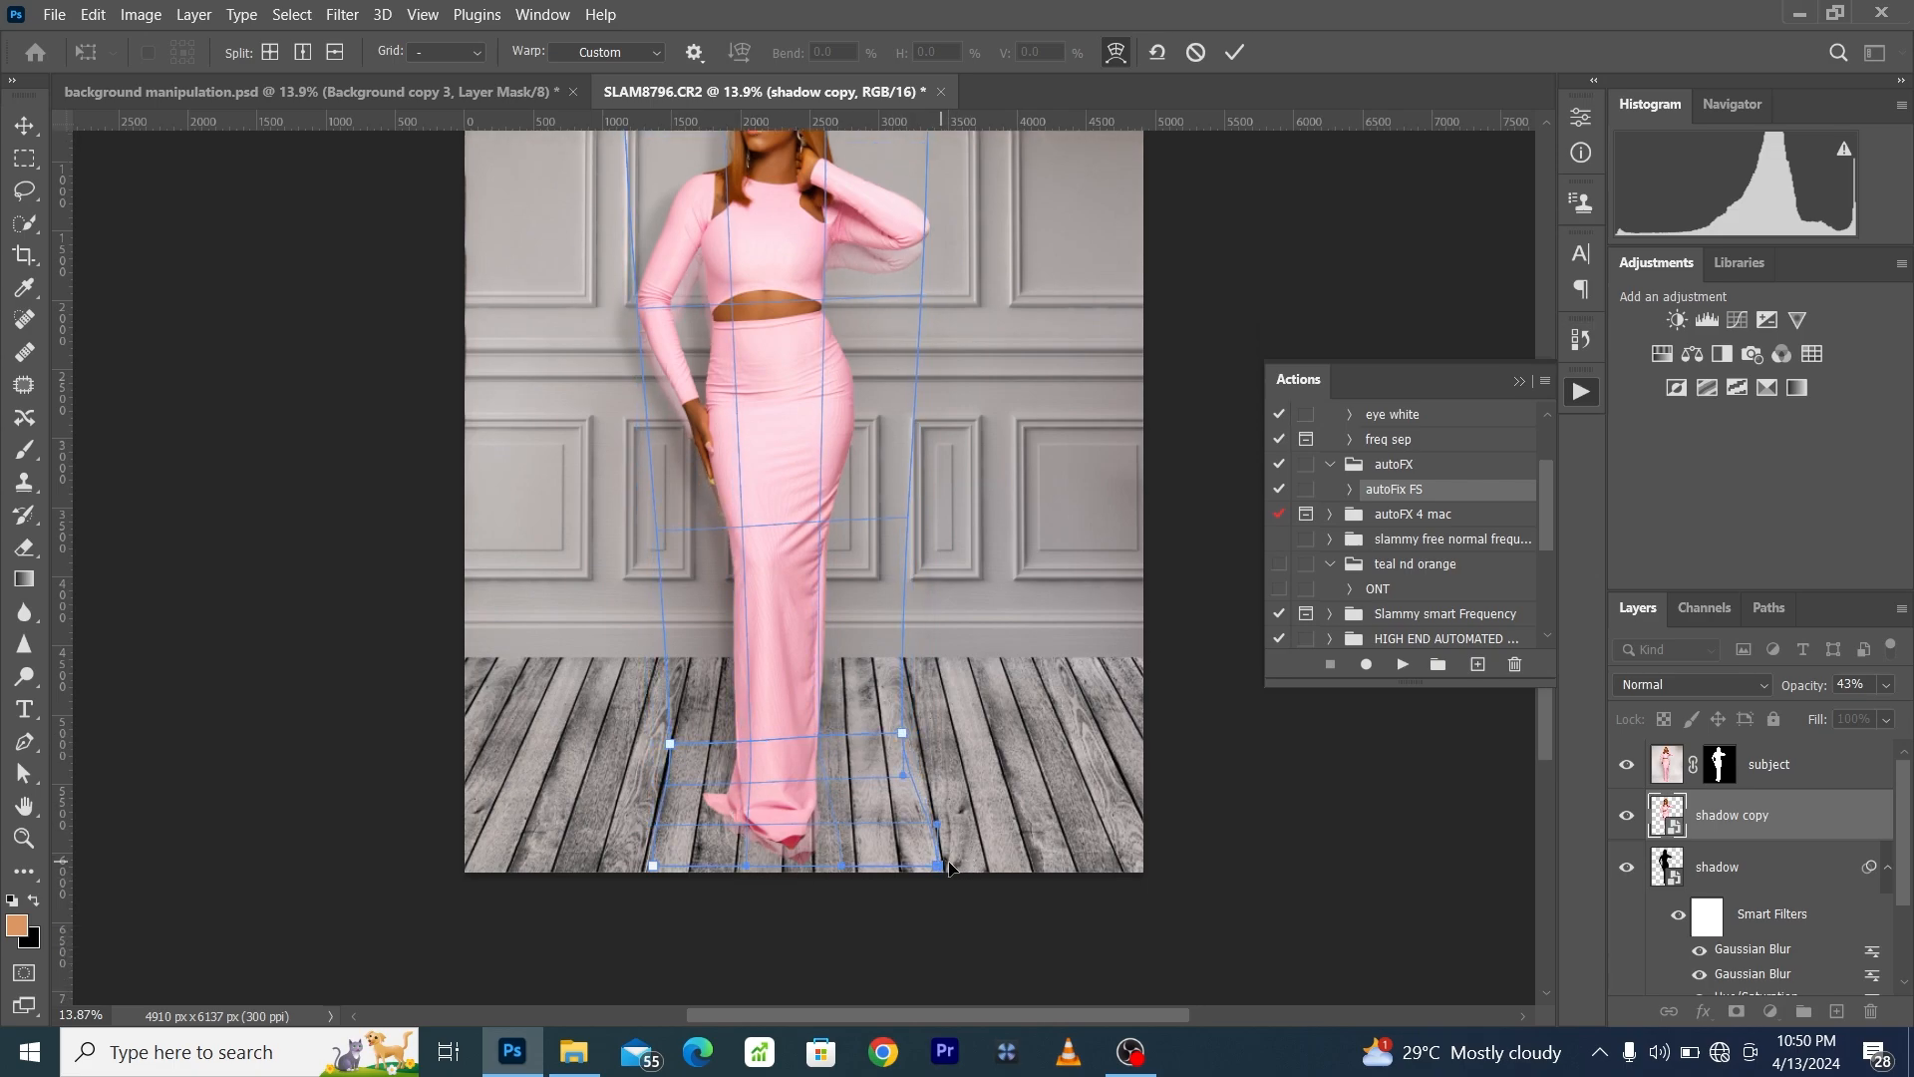
{"action": "left_click_drag", "start_coordinate": [938, 865], "coordinate": [964, 867]}
{"action": "left_click_drag", "start_coordinate": [639, 862], "coordinate": [586, 855]}
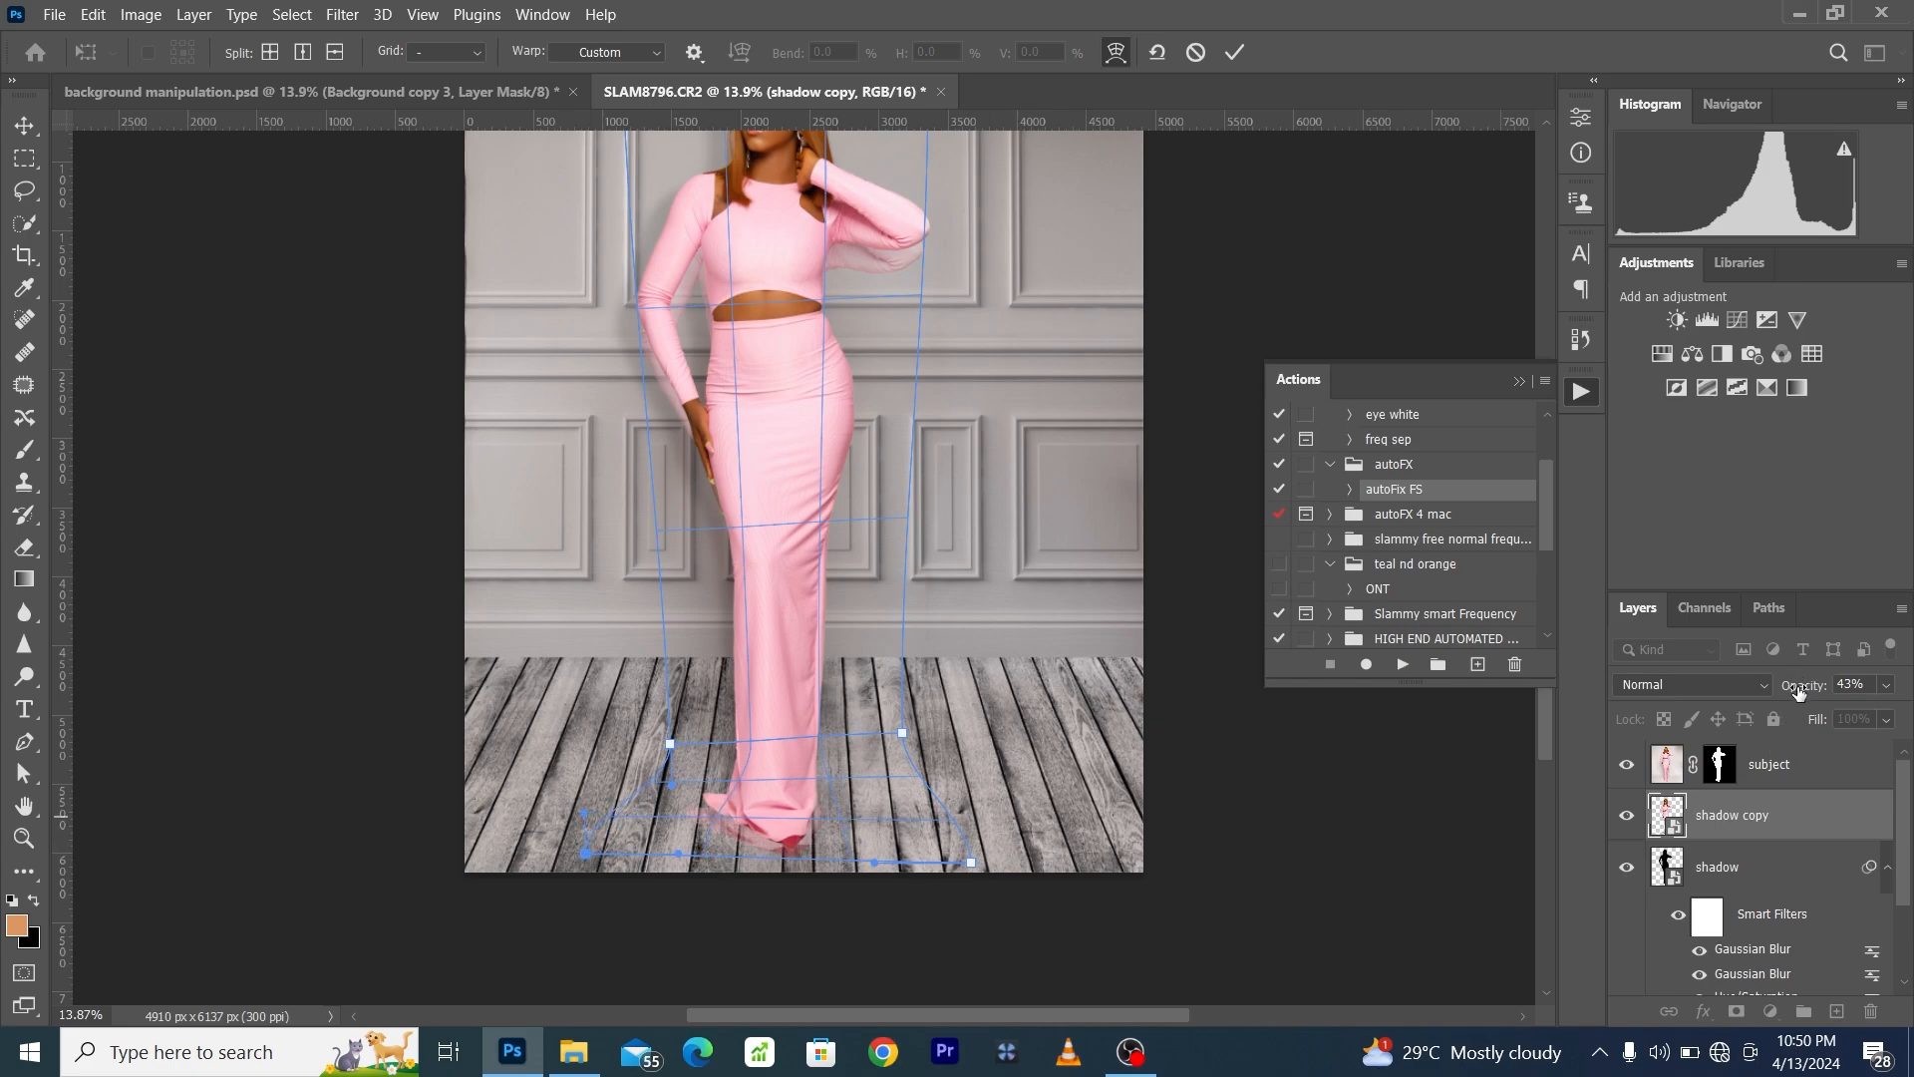
- Raise the shadow copy's opacity to 100%, widen its warped base further on both sides, and commit the warp
{"action": "left_click_drag", "start_coordinate": [1800, 686], "coordinate": [1898, 716]}
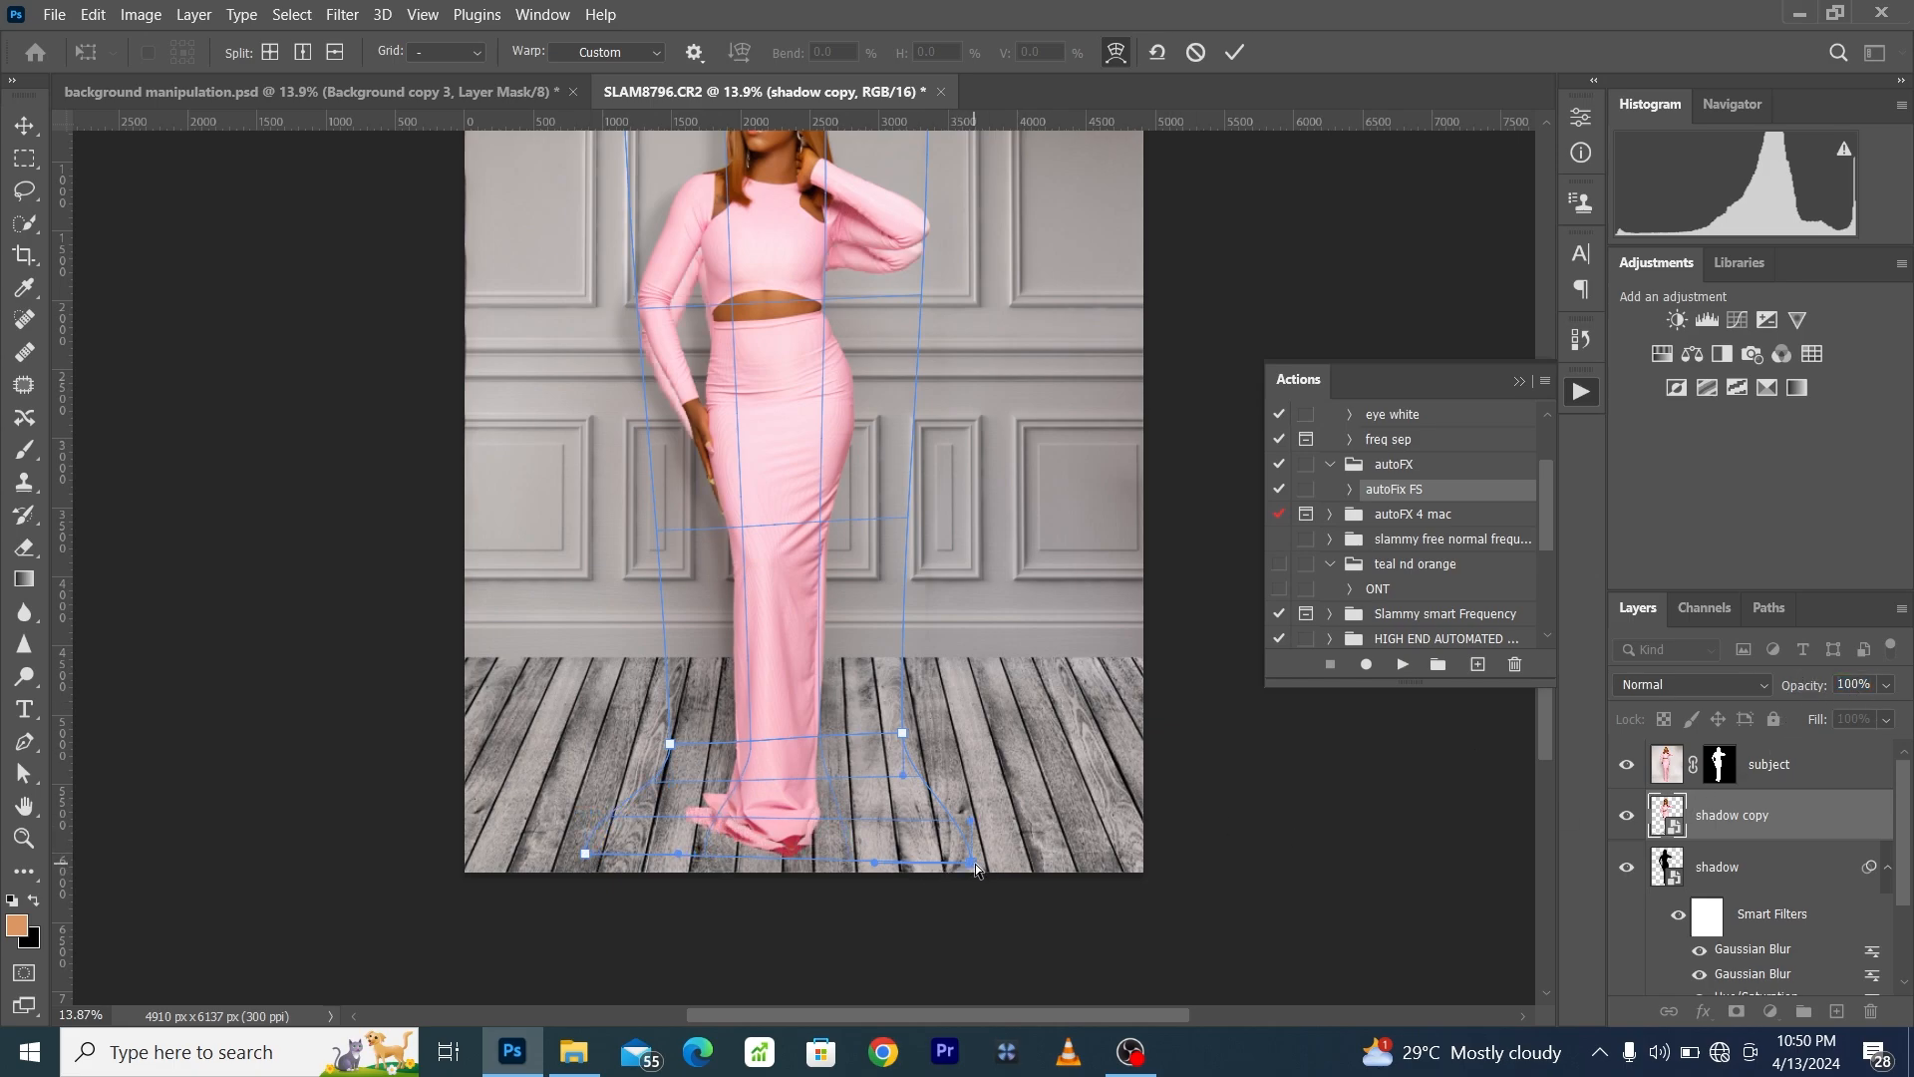
{"action": "left_click_drag", "start_coordinate": [973, 862], "coordinate": [1021, 865]}
{"action": "left_click_drag", "start_coordinate": [588, 855], "coordinate": [547, 863]}
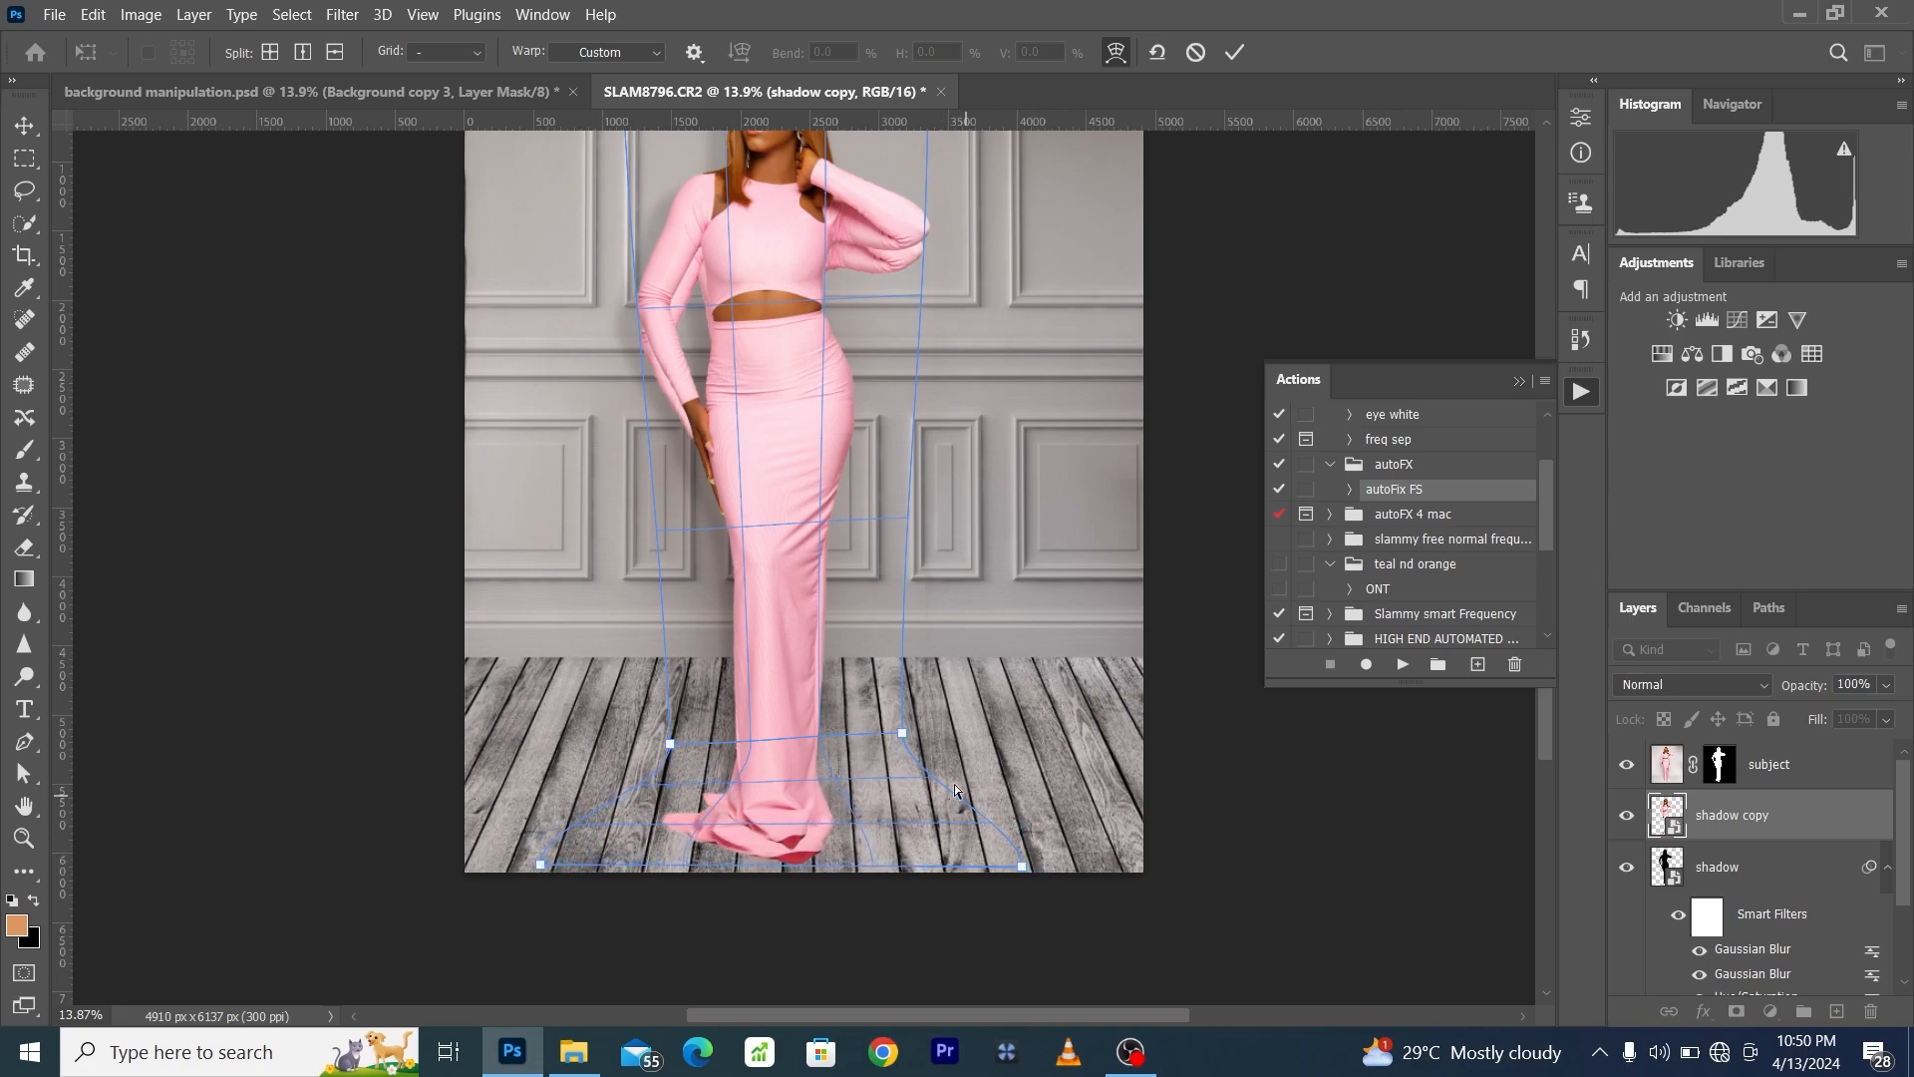
{"action": "left_click", "coordinate": [897, 730]}
{"action": "left_click_drag", "start_coordinate": [696, 739], "coordinate": [671, 749]}
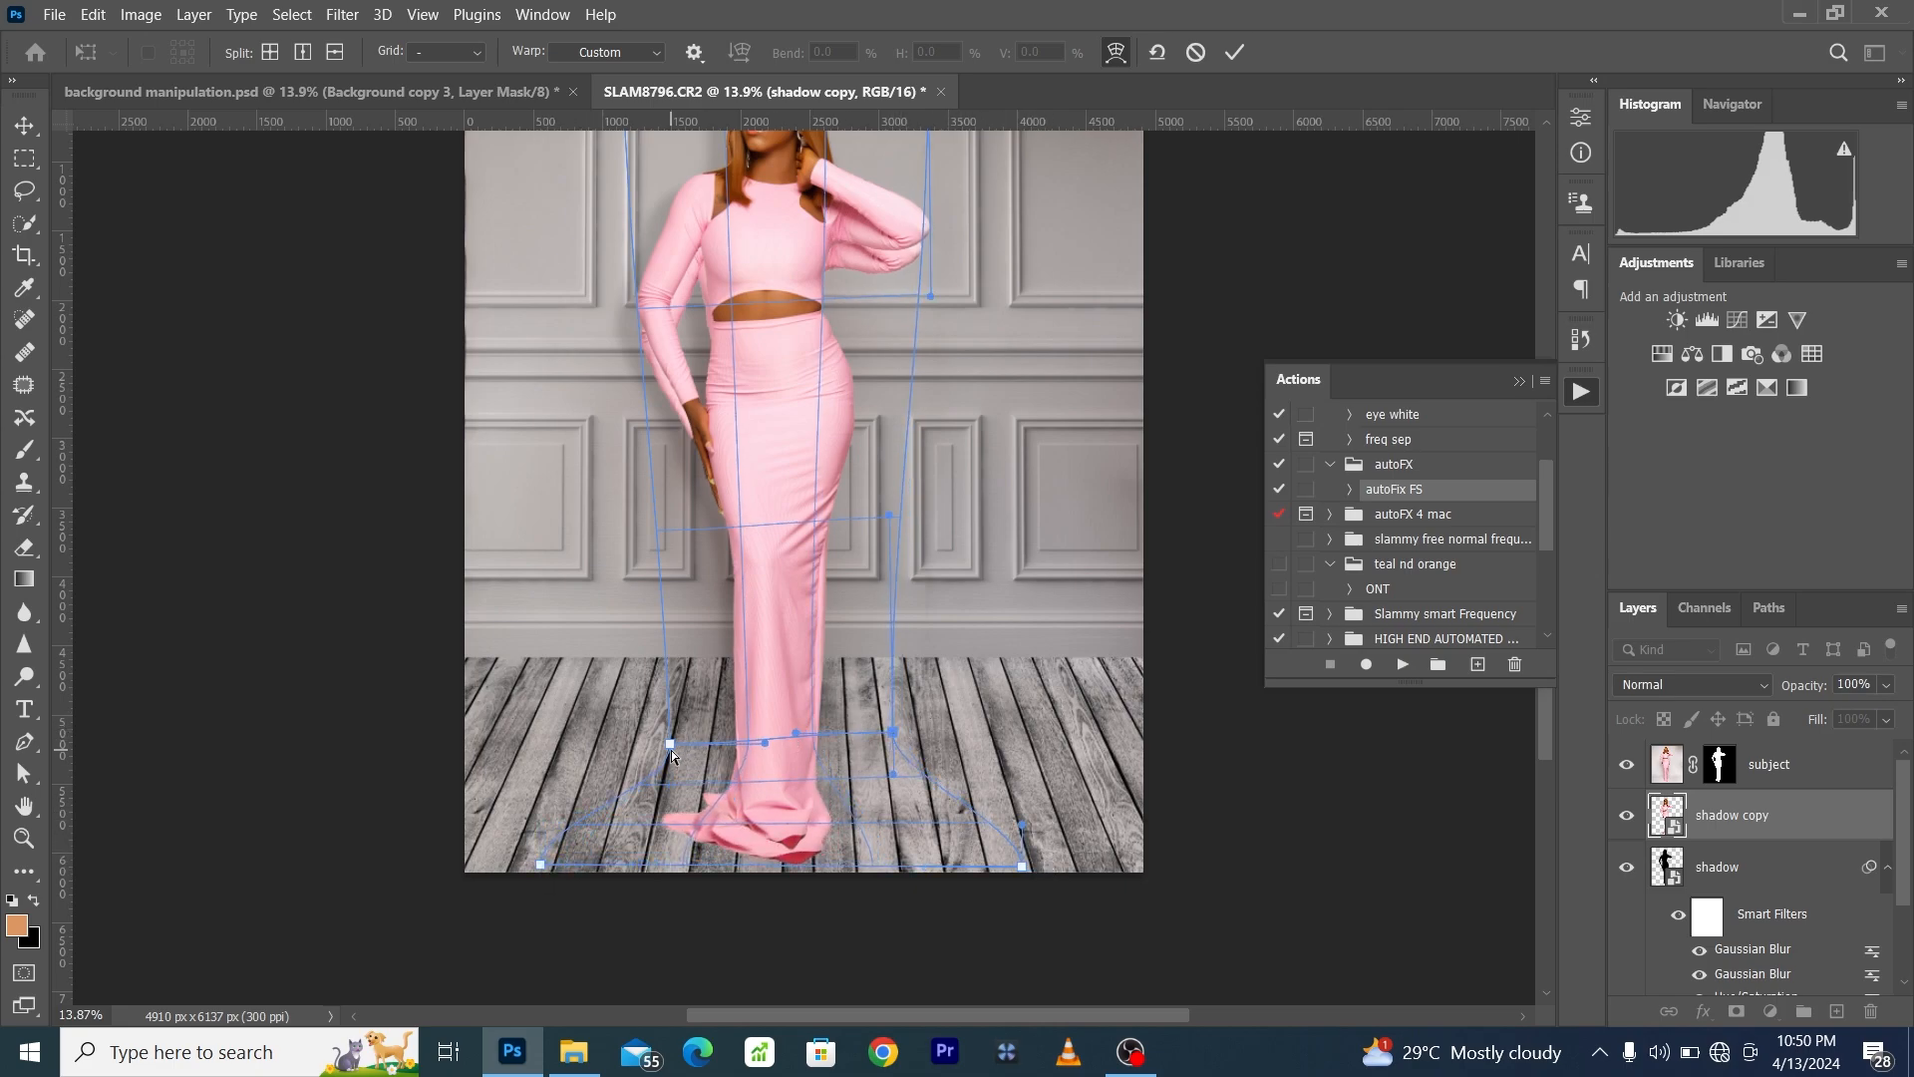
{"action": "left_click", "coordinate": [1240, 52]}
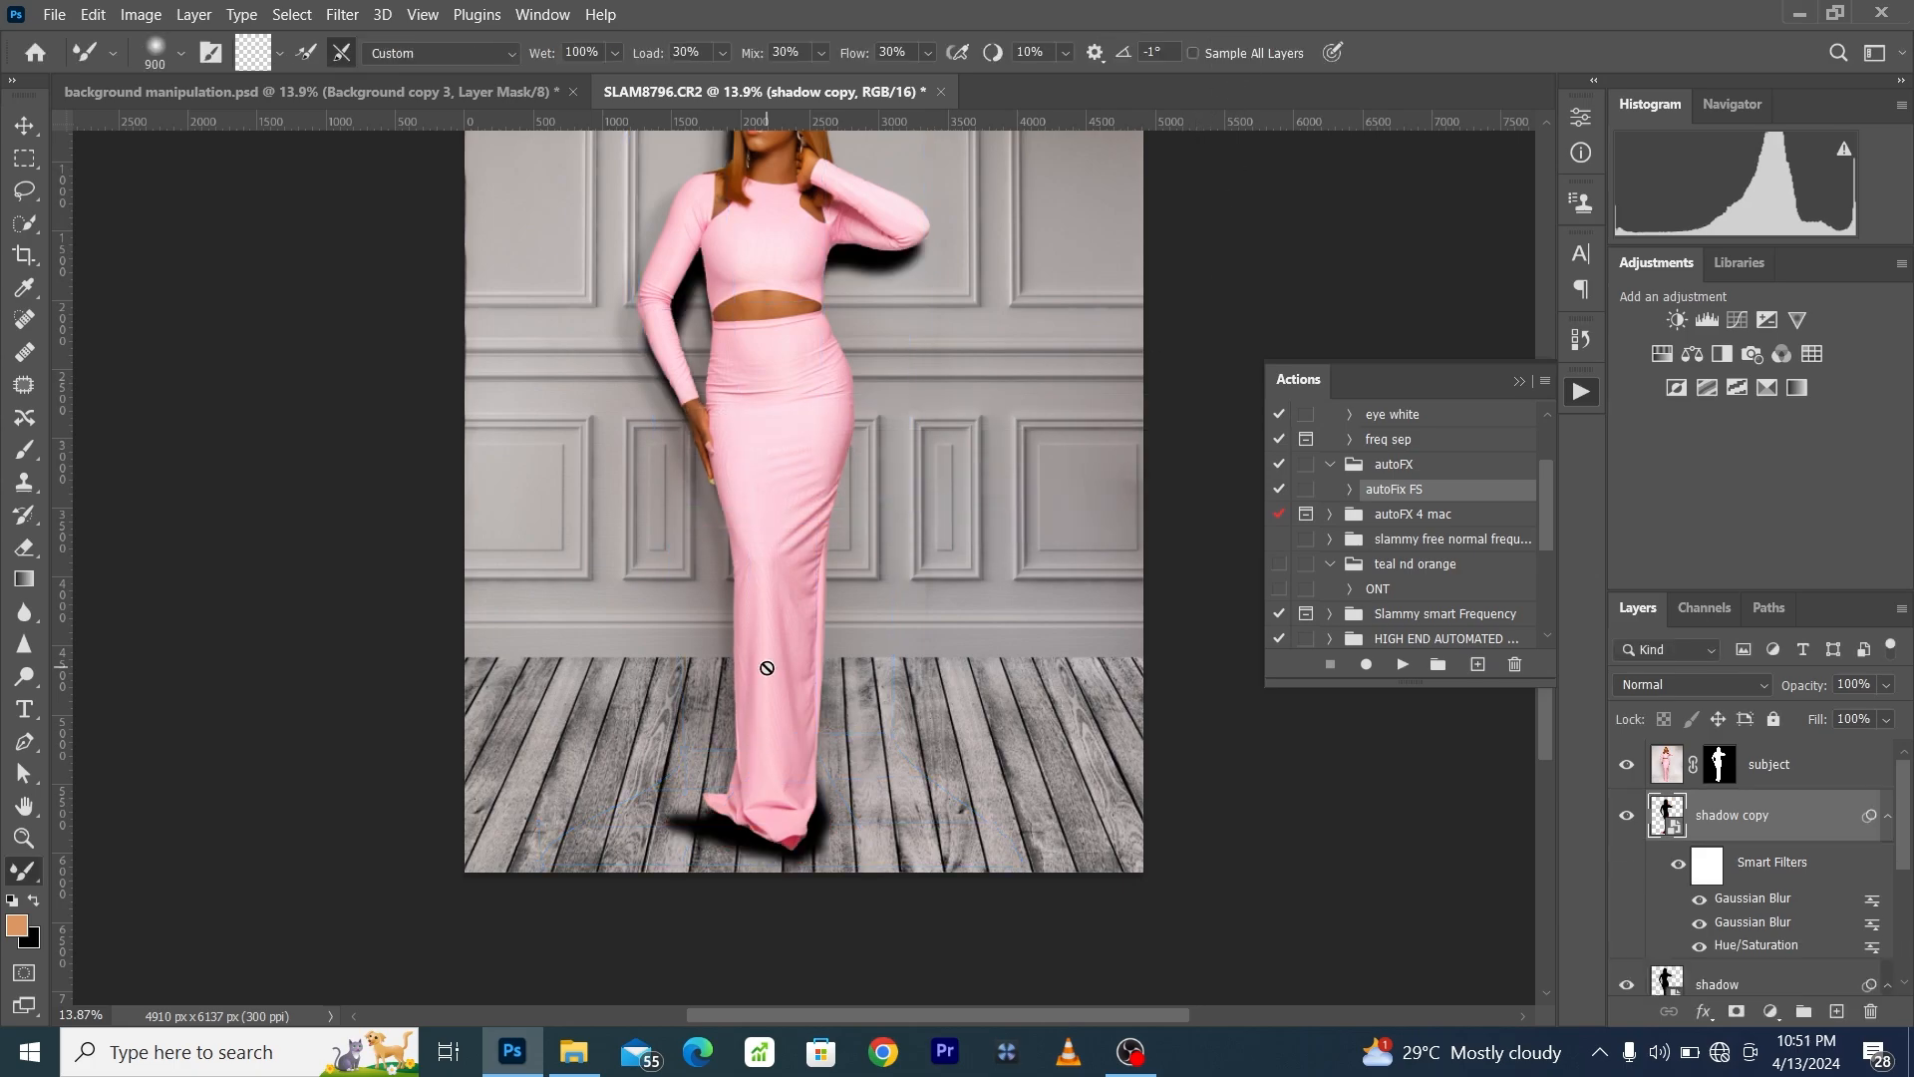
- Lasso an oval area around the feet and mask the shadow copy so only its floor part shows
{"action": "left_click", "coordinate": [434, 14]}
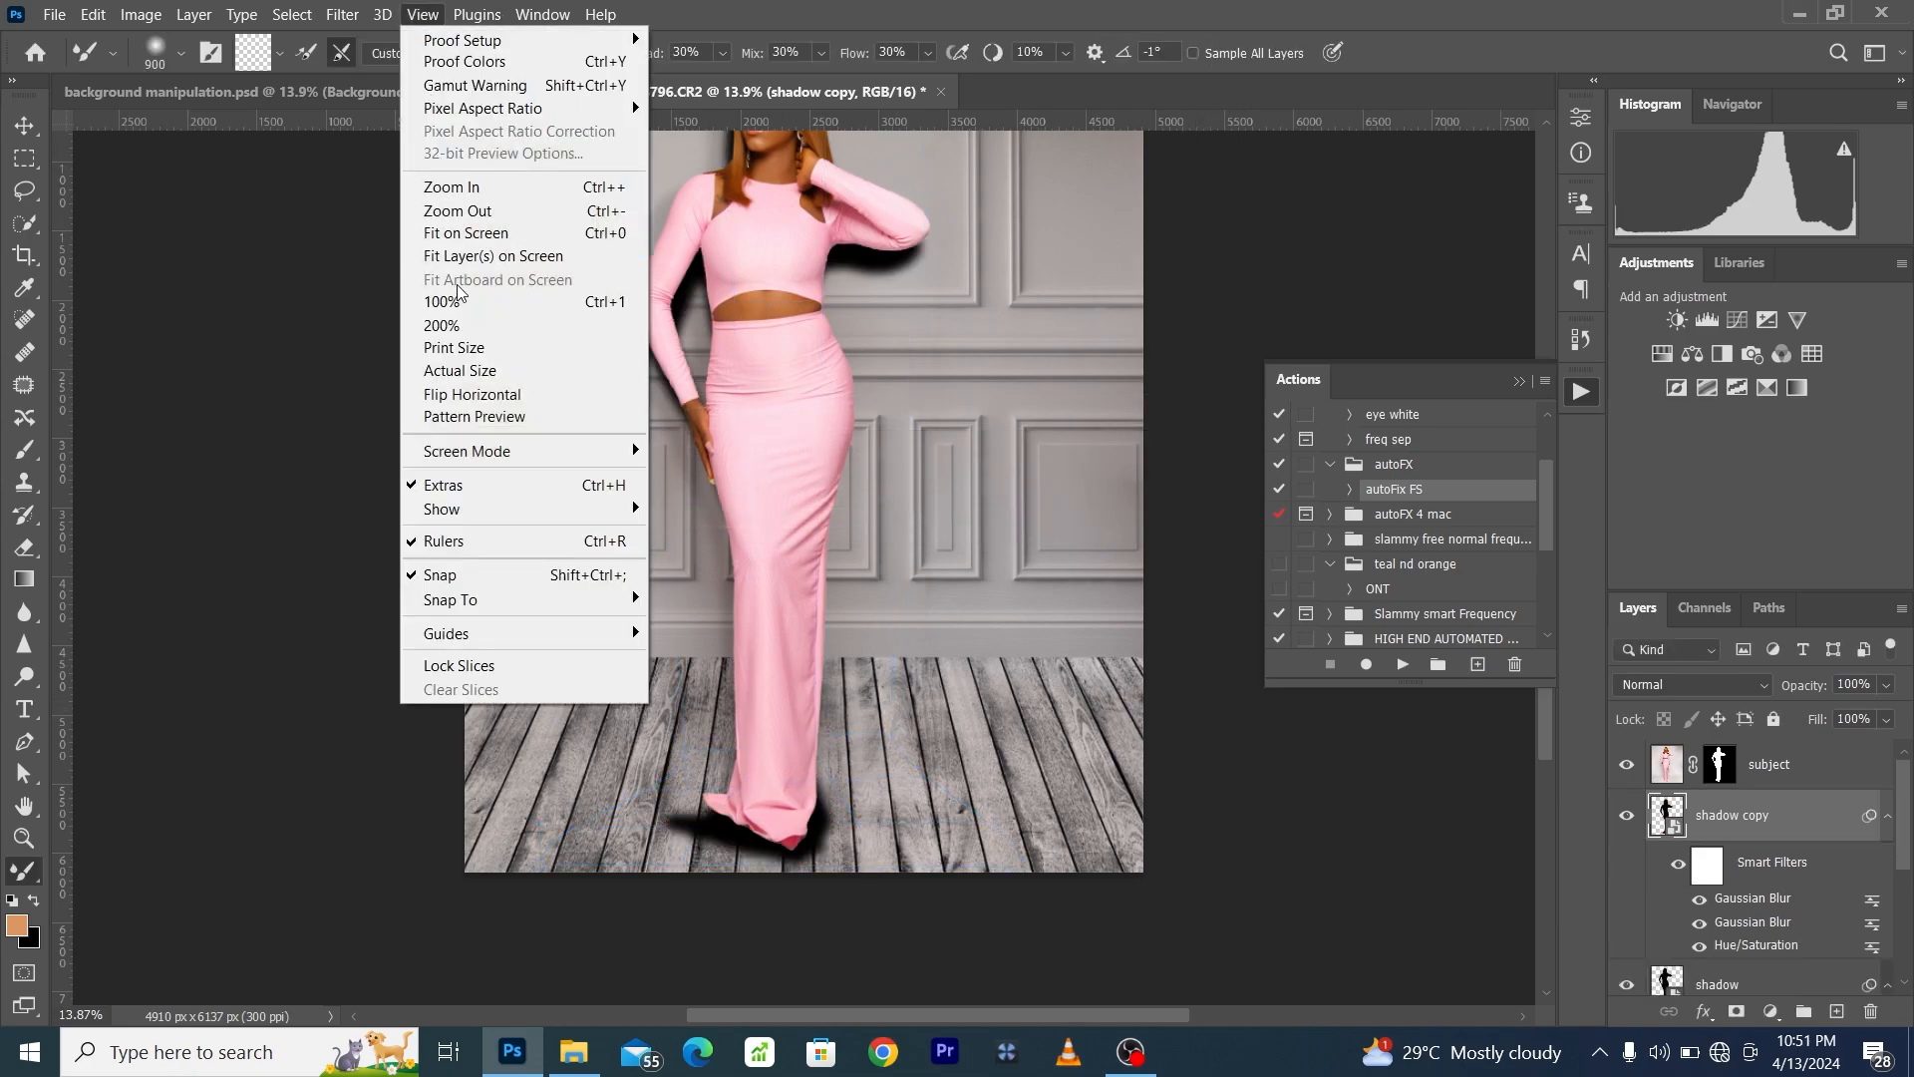
{"action": "left_click", "coordinate": [473, 237]}
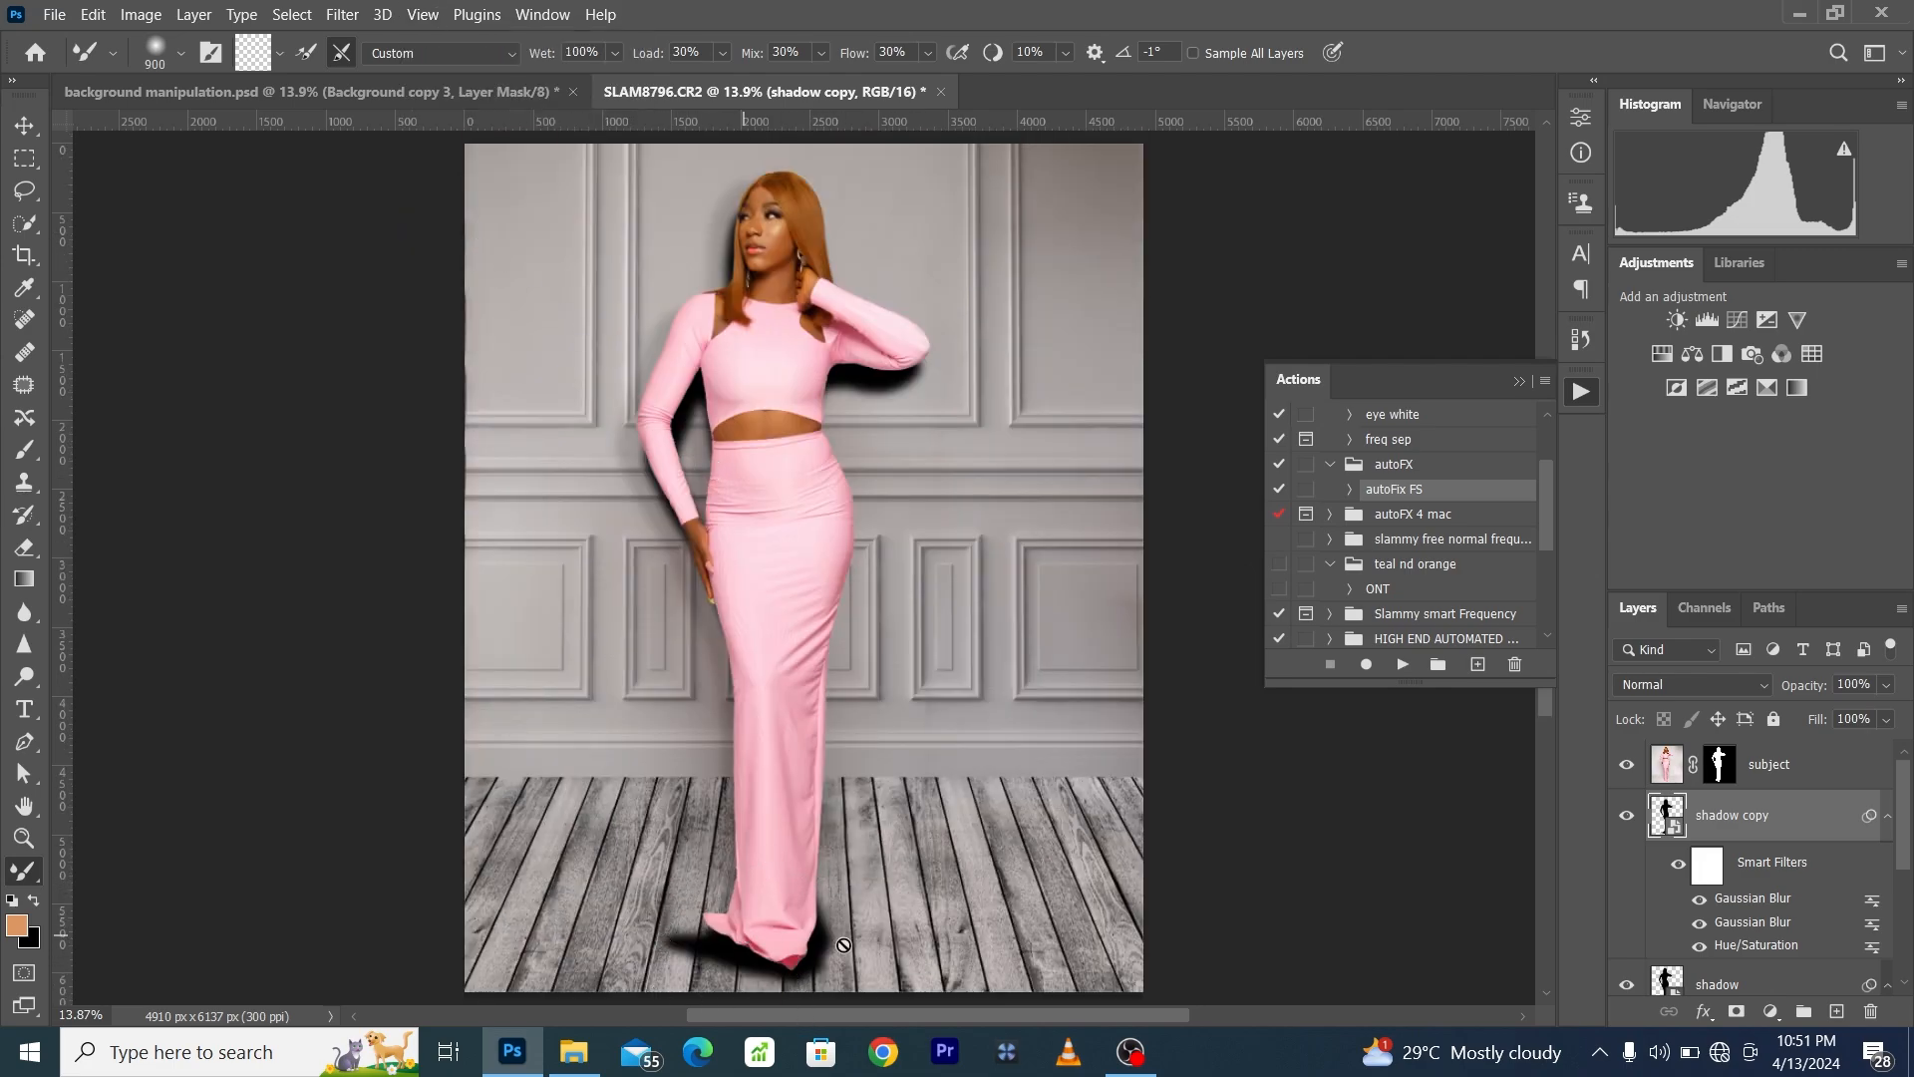
{"action": "left_click", "coordinate": [27, 192]}
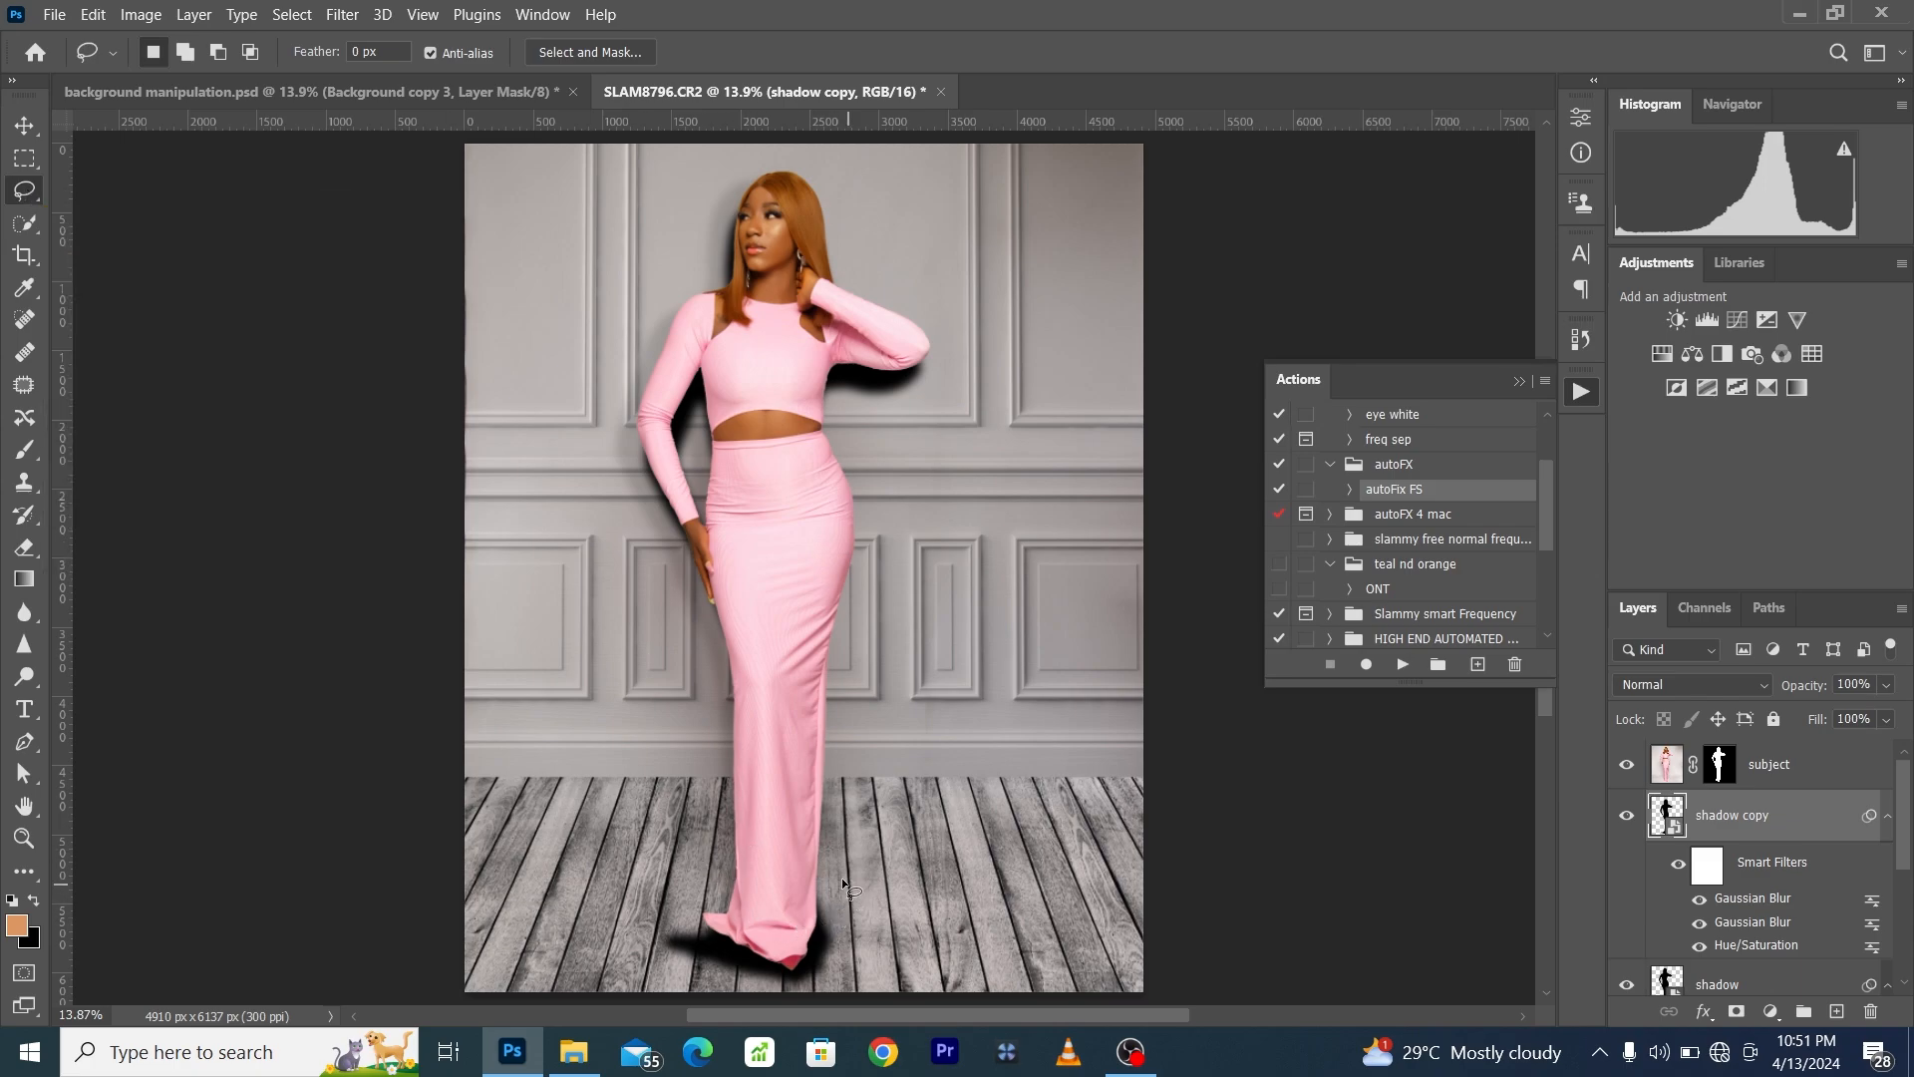
{"action": "mouse_move", "coordinate": [841, 877]}
{"action": "left_mouse_down"}
{"action": "mouse_move", "coordinate": [695, 856]}
{"action": "mouse_move", "coordinate": [601, 951]}
{"action": "mouse_move", "coordinate": [762, 1045]}
{"action": "mouse_move", "coordinate": [901, 997]}
{"action": "mouse_move", "coordinate": [843, 863]}
{"action": "left_mouse_up"}
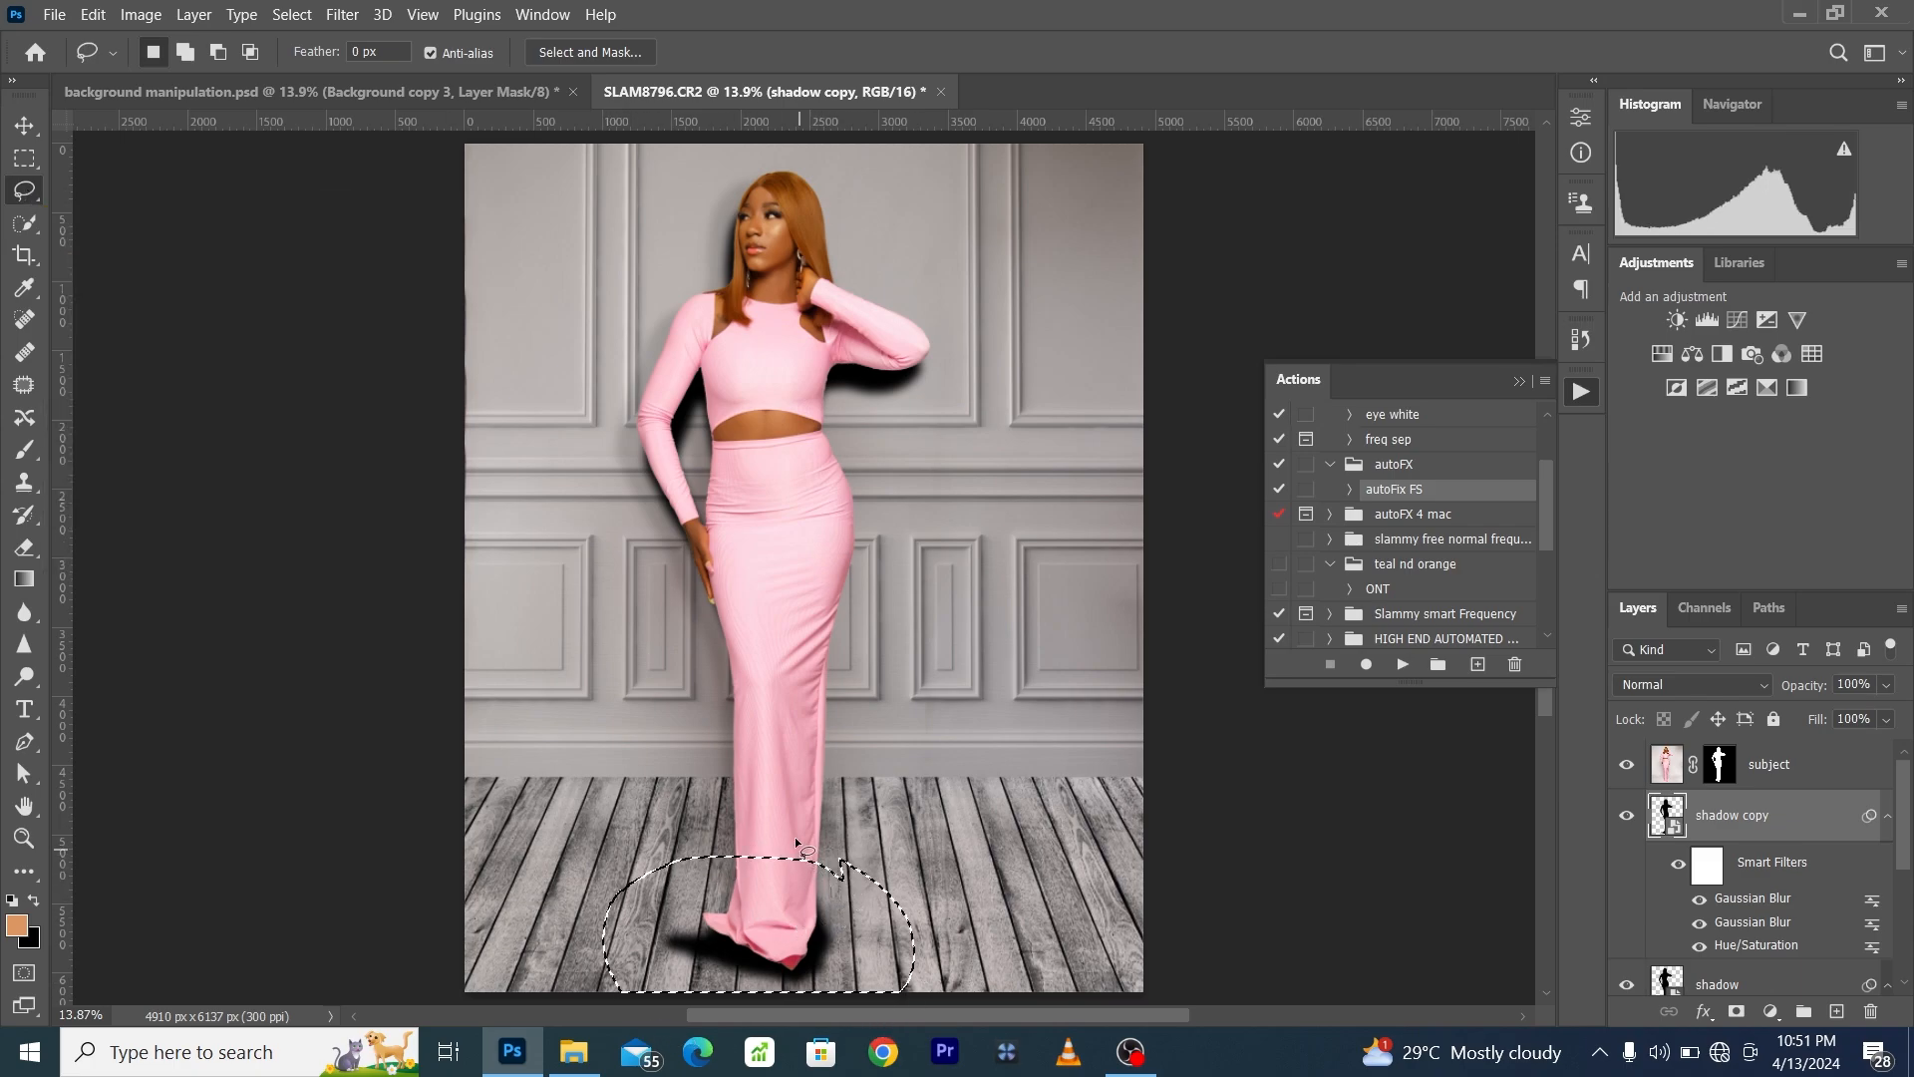
{"action": "left_click", "coordinate": [1735, 1012]}
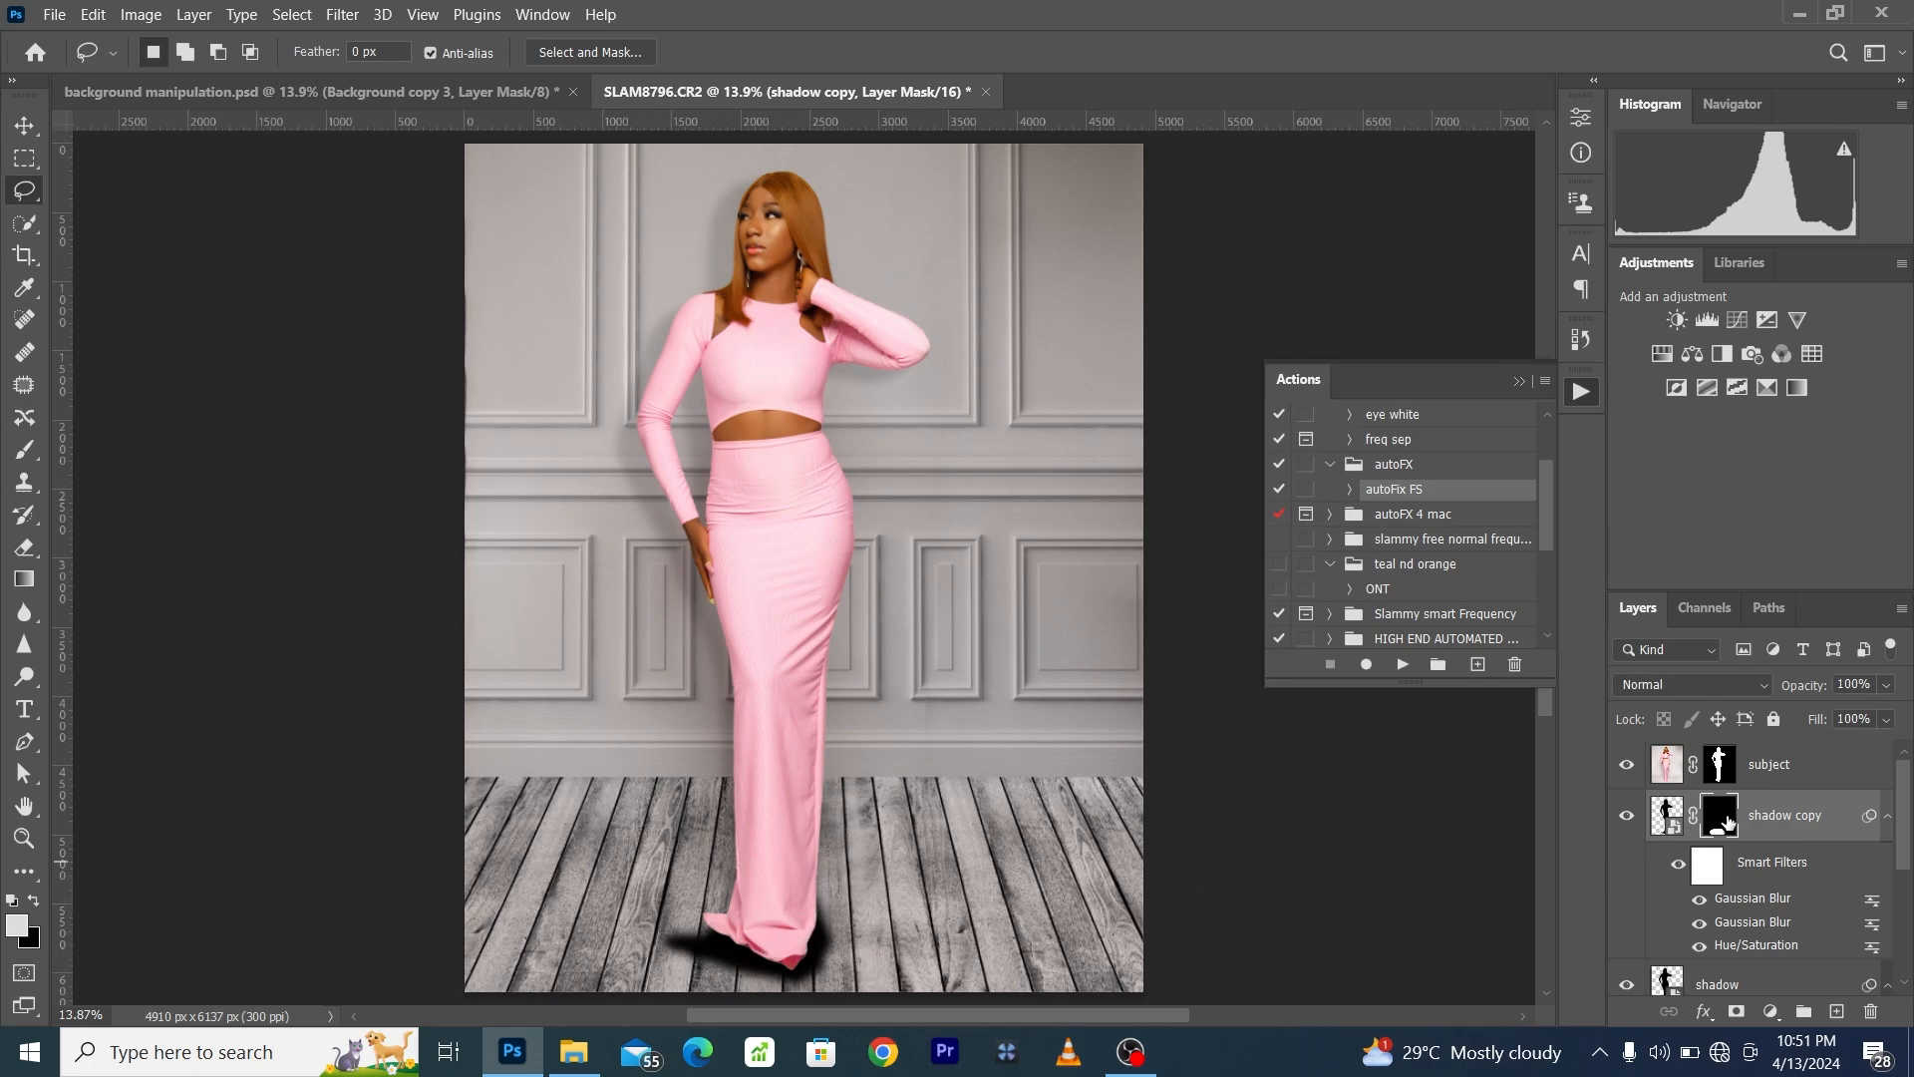
- Feather the shadow copy's layer mask to 27.4 px and set the layer's opacity to 40%
{"action": "left_click", "coordinate": [1581, 156]}
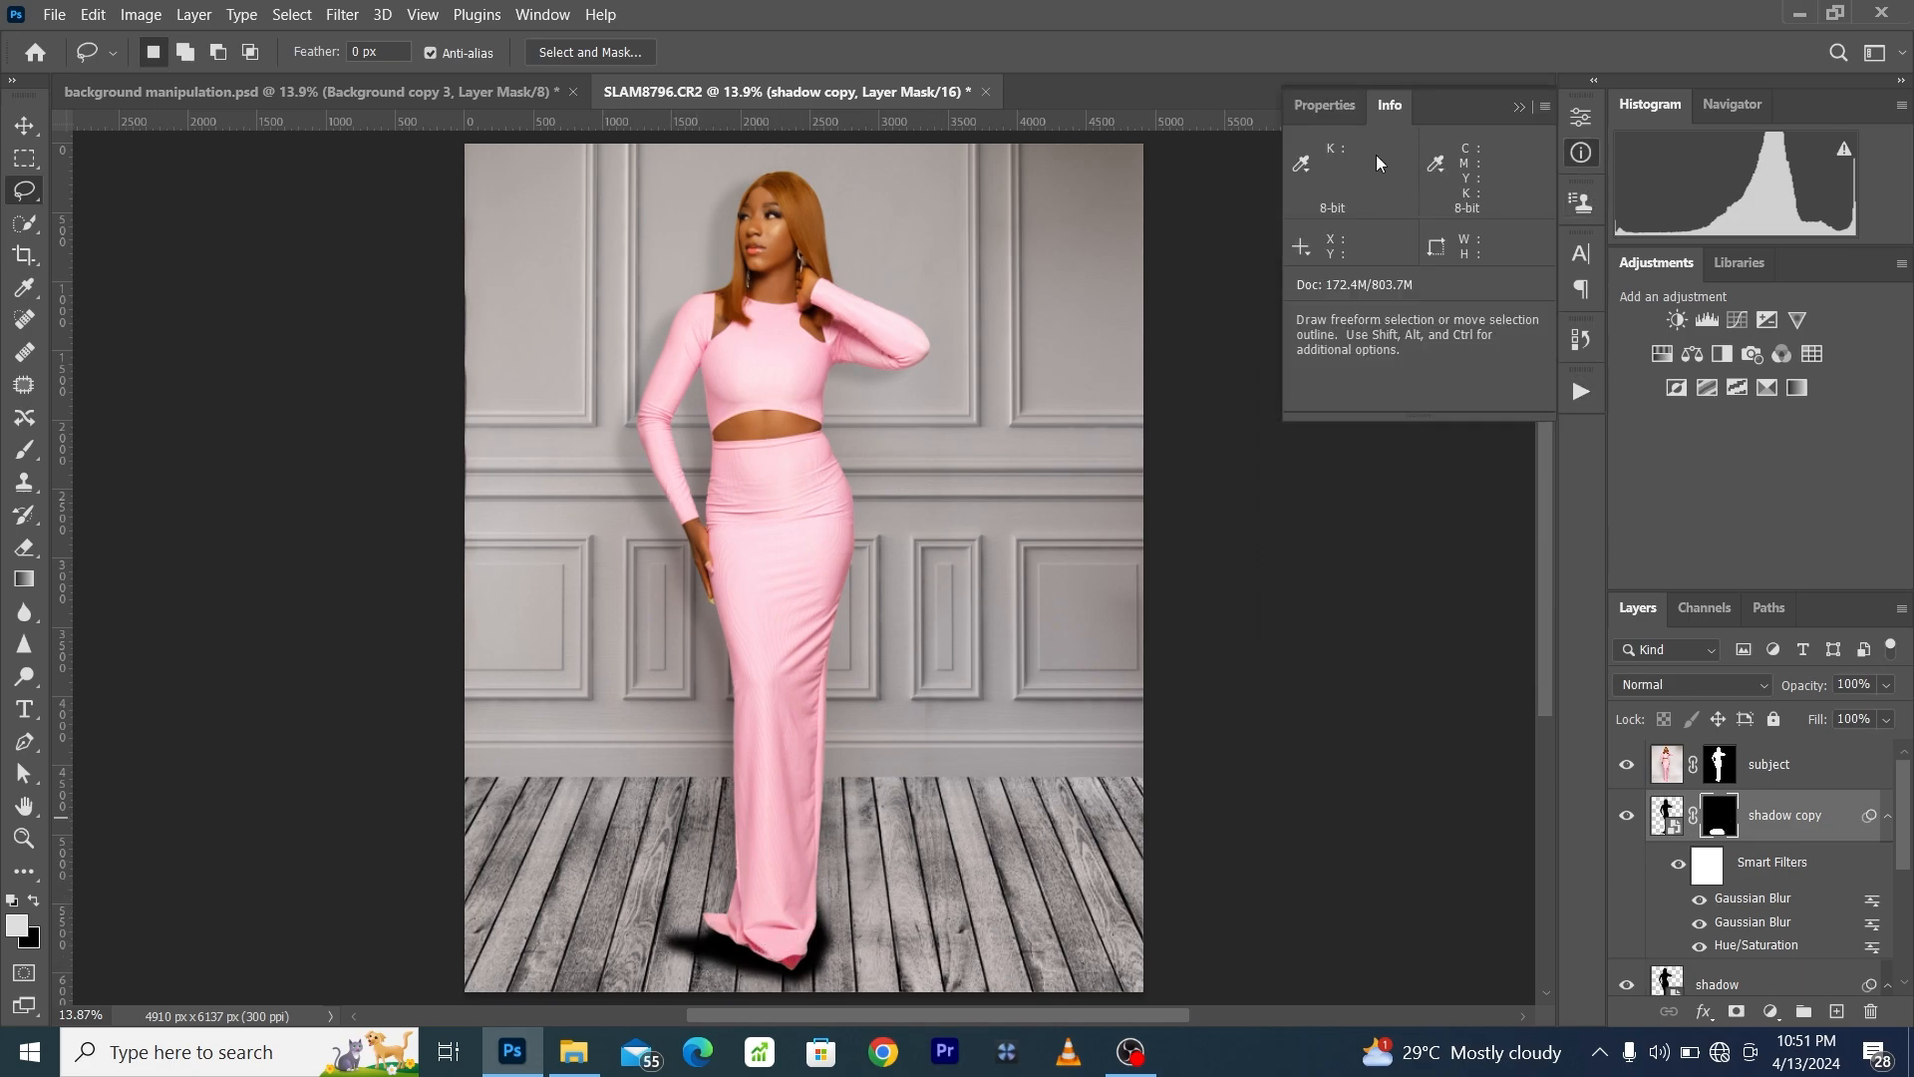
{"action": "left_click", "coordinate": [1325, 107]}
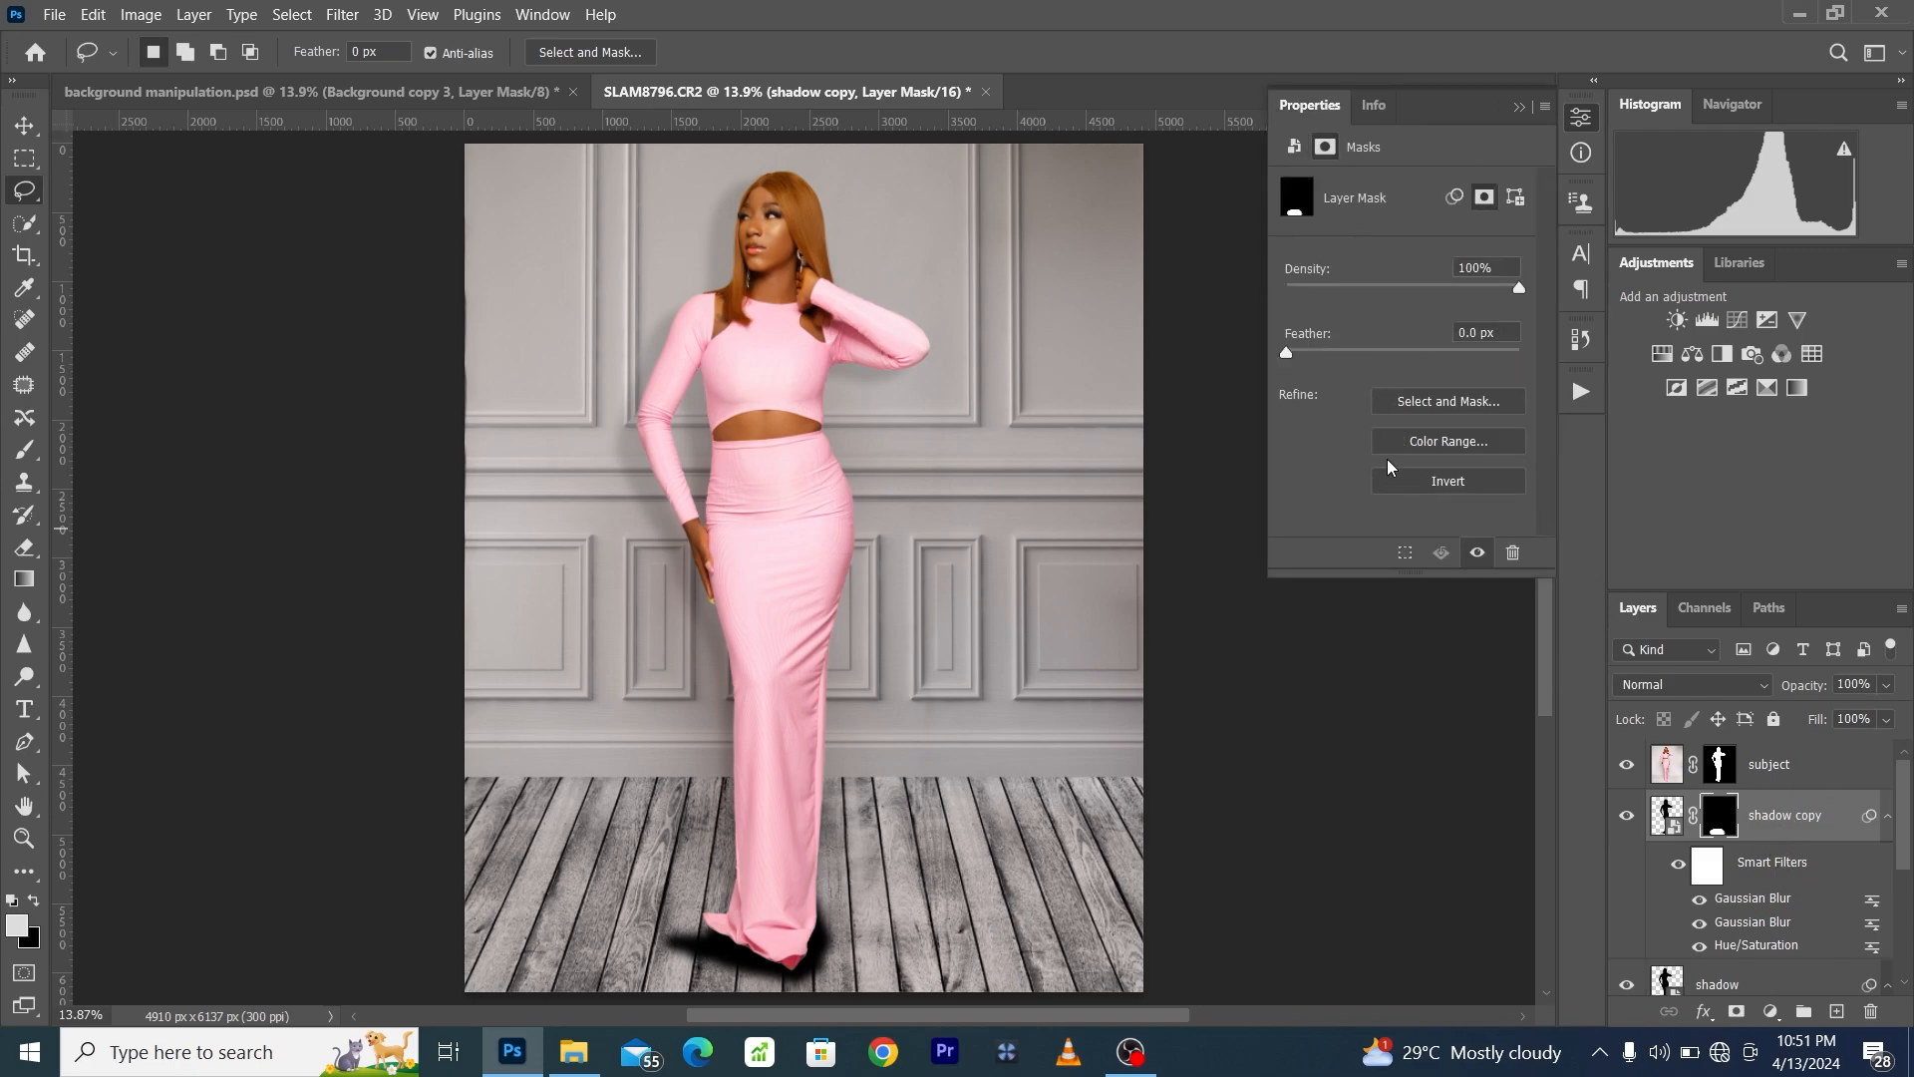
{"action": "left_click_drag", "start_coordinate": [1379, 357], "coordinate": [1394, 352]}
{"action": "left_click", "coordinate": [1667, 812]}
{"action": "mouse_move", "coordinate": [1806, 687]}
{"action": "left_mouse_down"}
{"action": "mouse_move", "coordinate": [1775, 695]}
{"action": "mouse_move", "coordinate": [1800, 688]}
{"action": "left_mouse_up"}
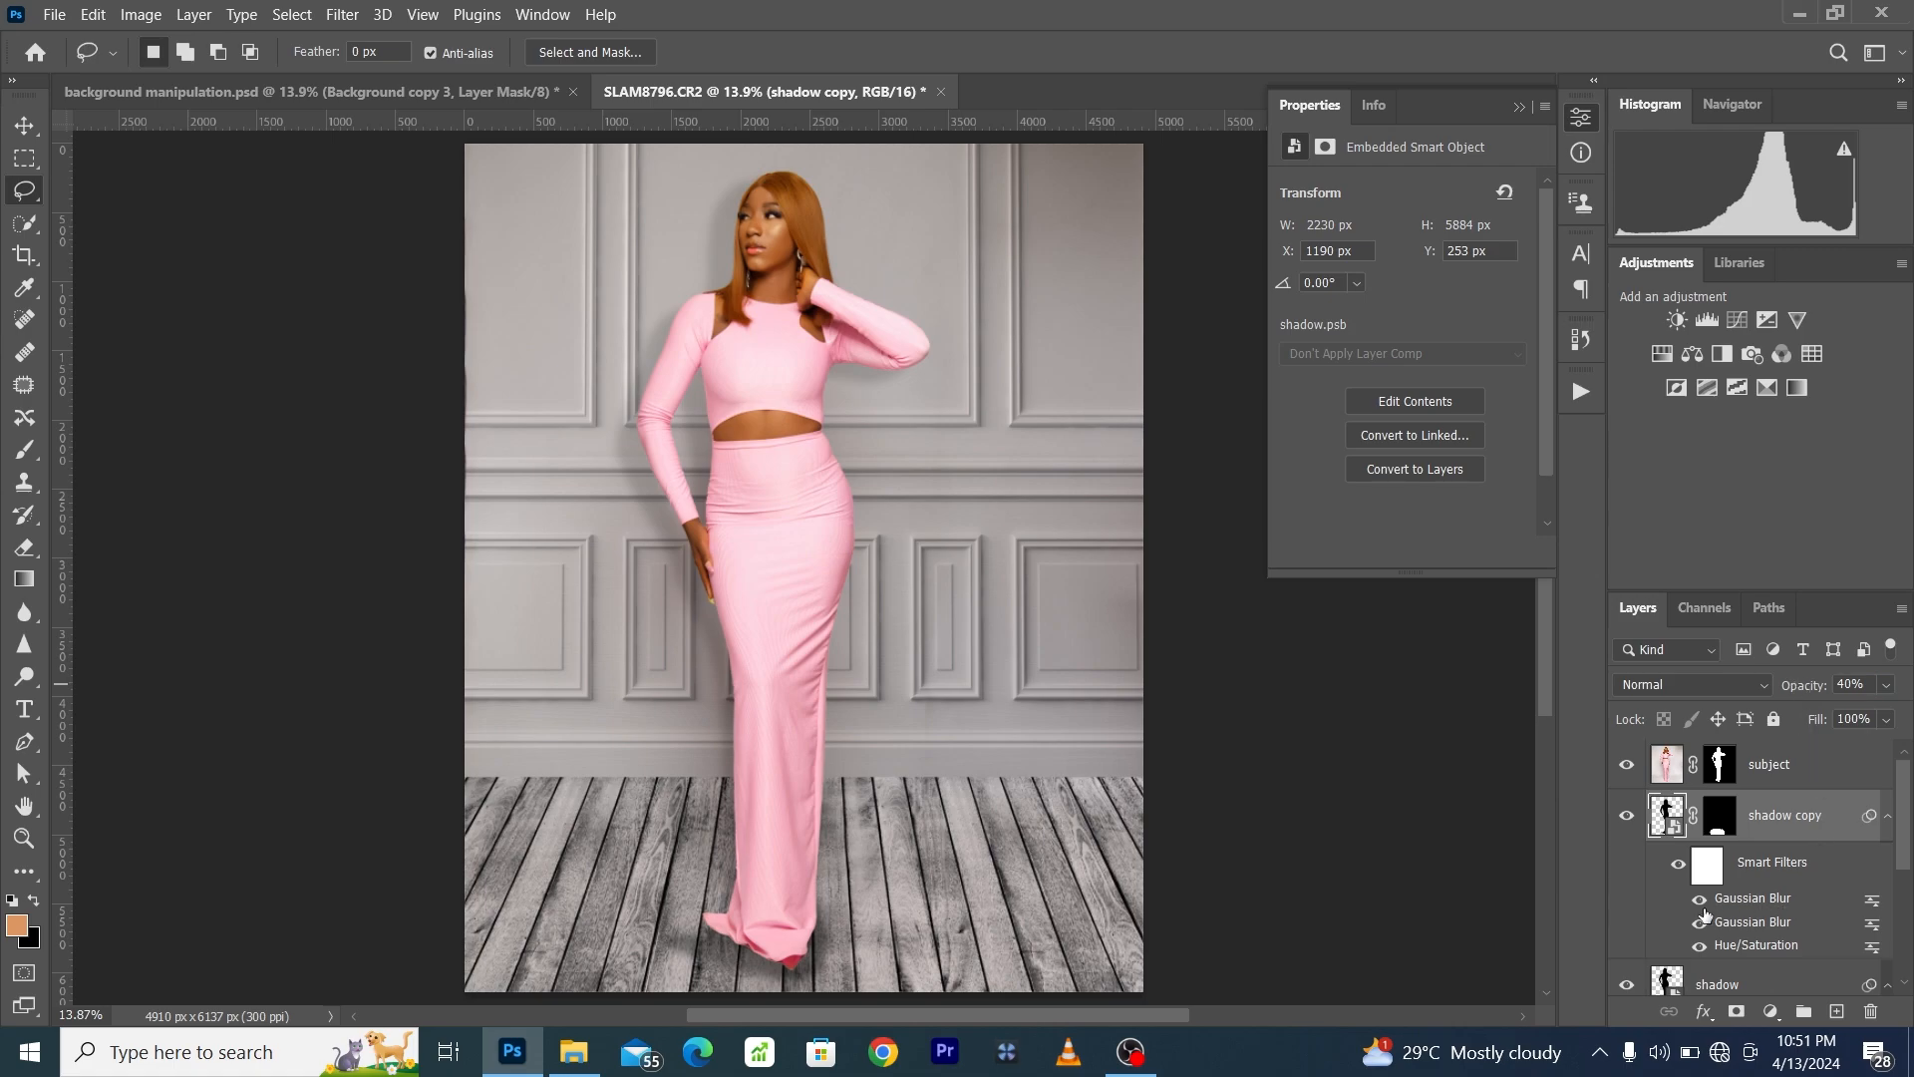
{"action": "left_click", "coordinate": [1627, 819]}
{"action": "left_click", "coordinate": [1627, 819]}
- Trim the floor shadow by painting black on the shadow copy's mask with a 700-pixel soft brush, and set the layer's opacity to 22%
{"action": "left_click", "coordinate": [25, 449]}
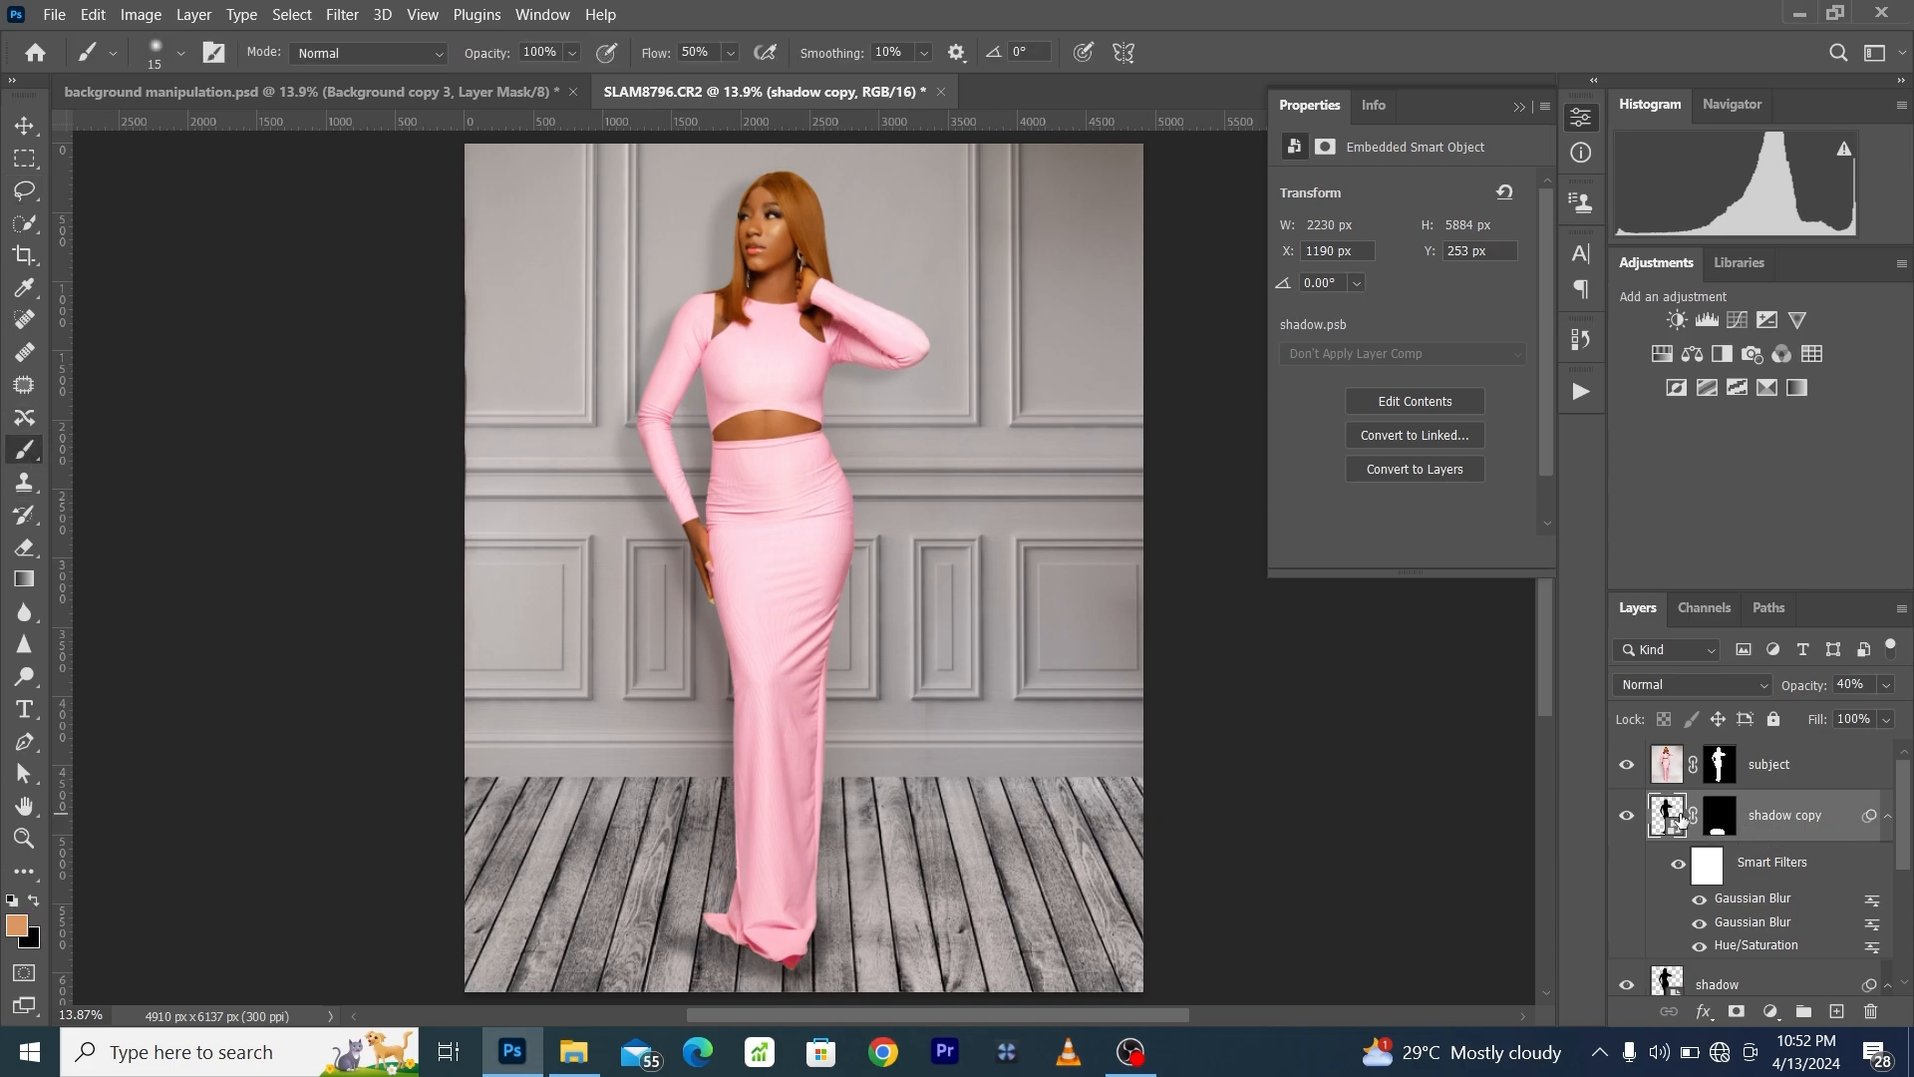
{"action": "left_click", "coordinate": [1703, 818]}
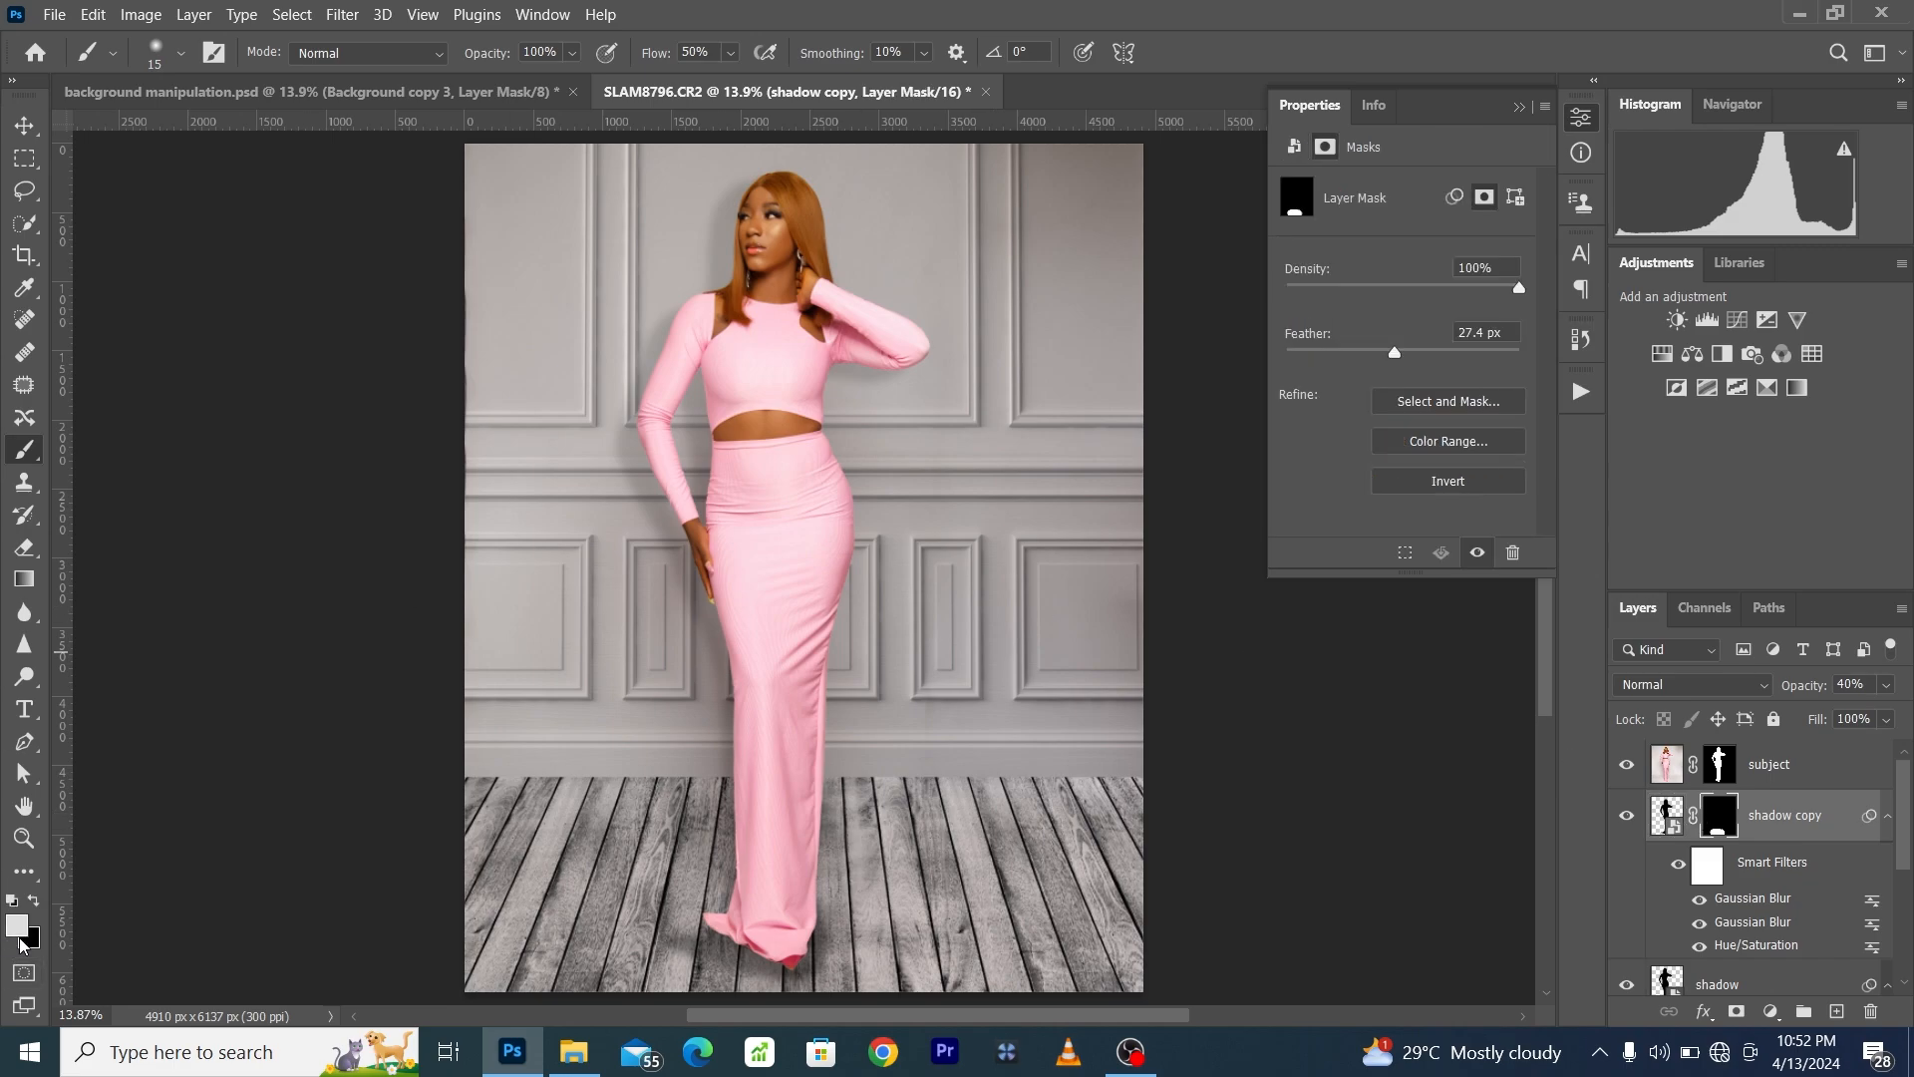
{"action": "left_click", "coordinate": [34, 904]}
{"action": "key", "text": "bracketright"}
{"action": "key", "text": "bracketright"}
{"action": "key", "text": "bracketright"}
{"action": "key", "text": "bracketright"}
{"action": "key", "text": "bracketright"}
{"action": "key", "text": "bracketright"}
{"action": "key", "text": "bracketright"}
{"action": "key", "text": "bracketright"}
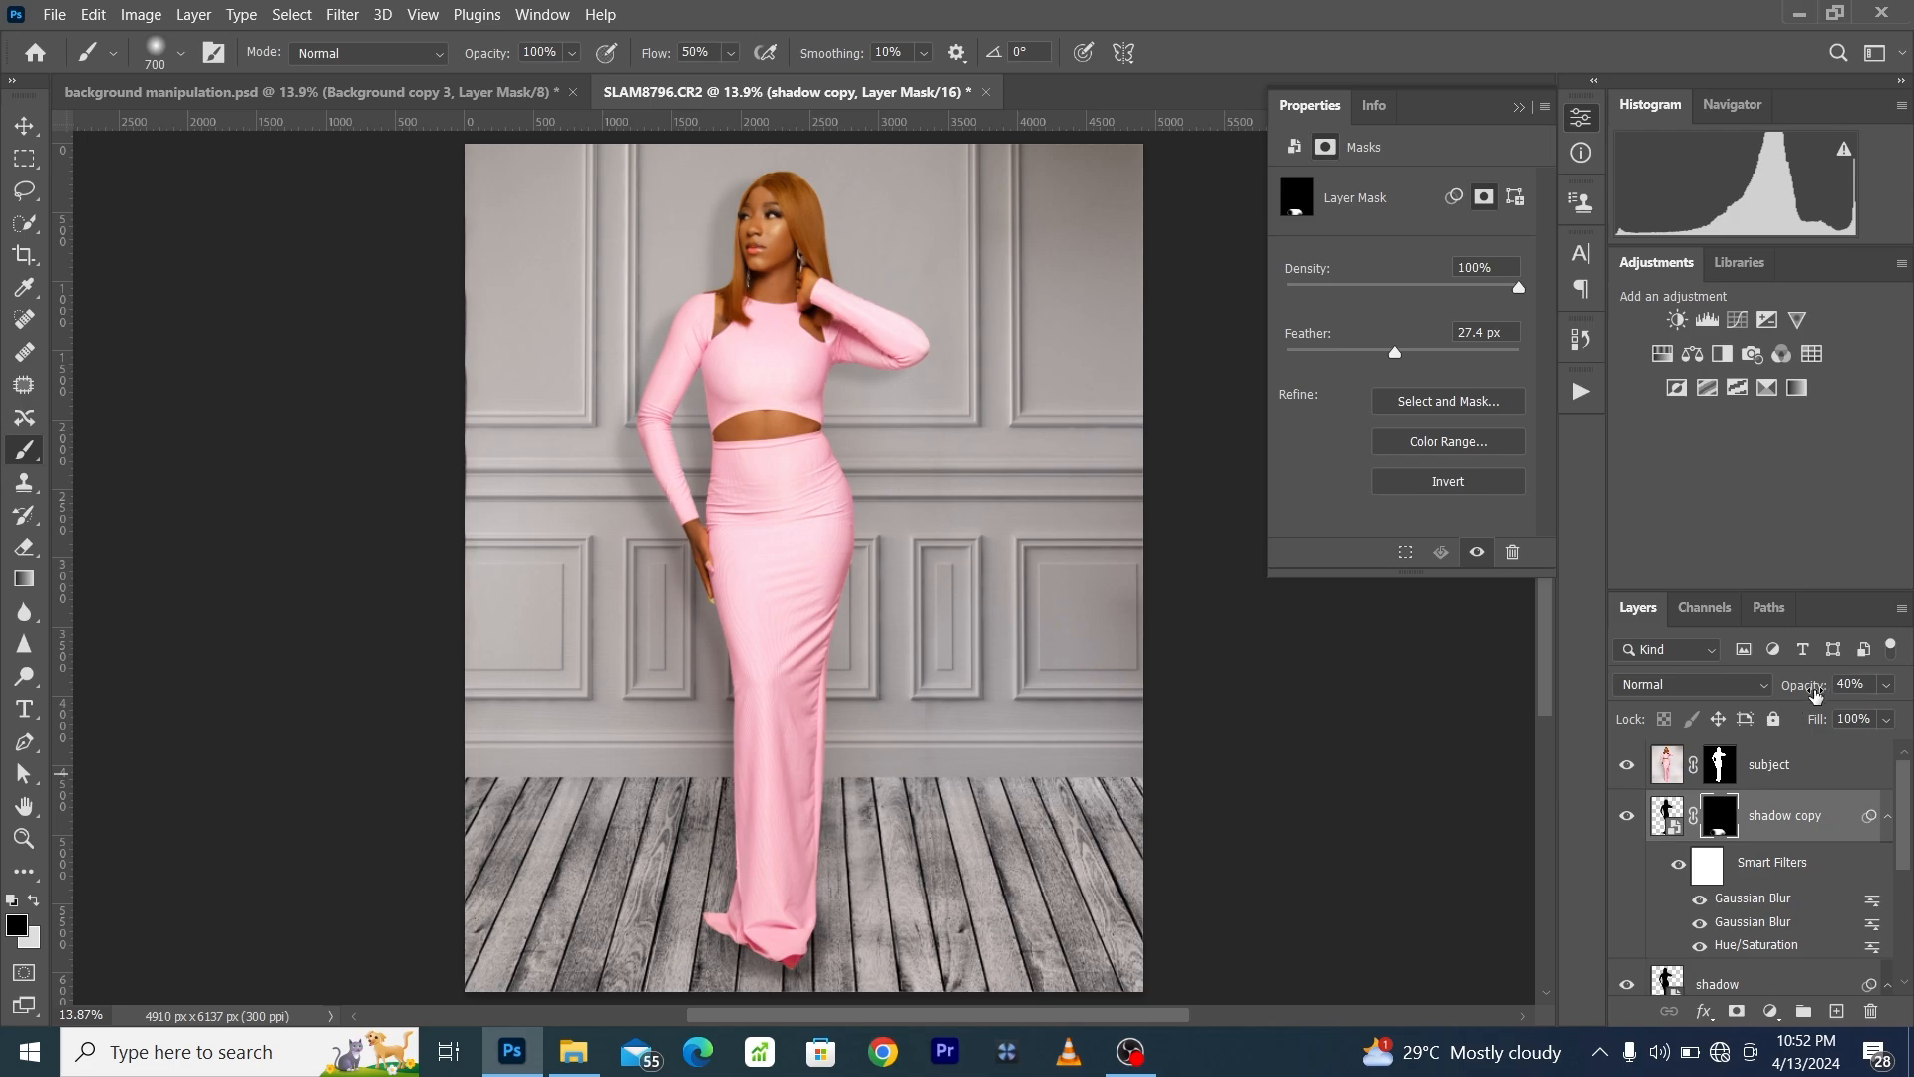
{"action": "left_click_drag", "start_coordinate": [1814, 695], "coordinate": [1774, 717]}
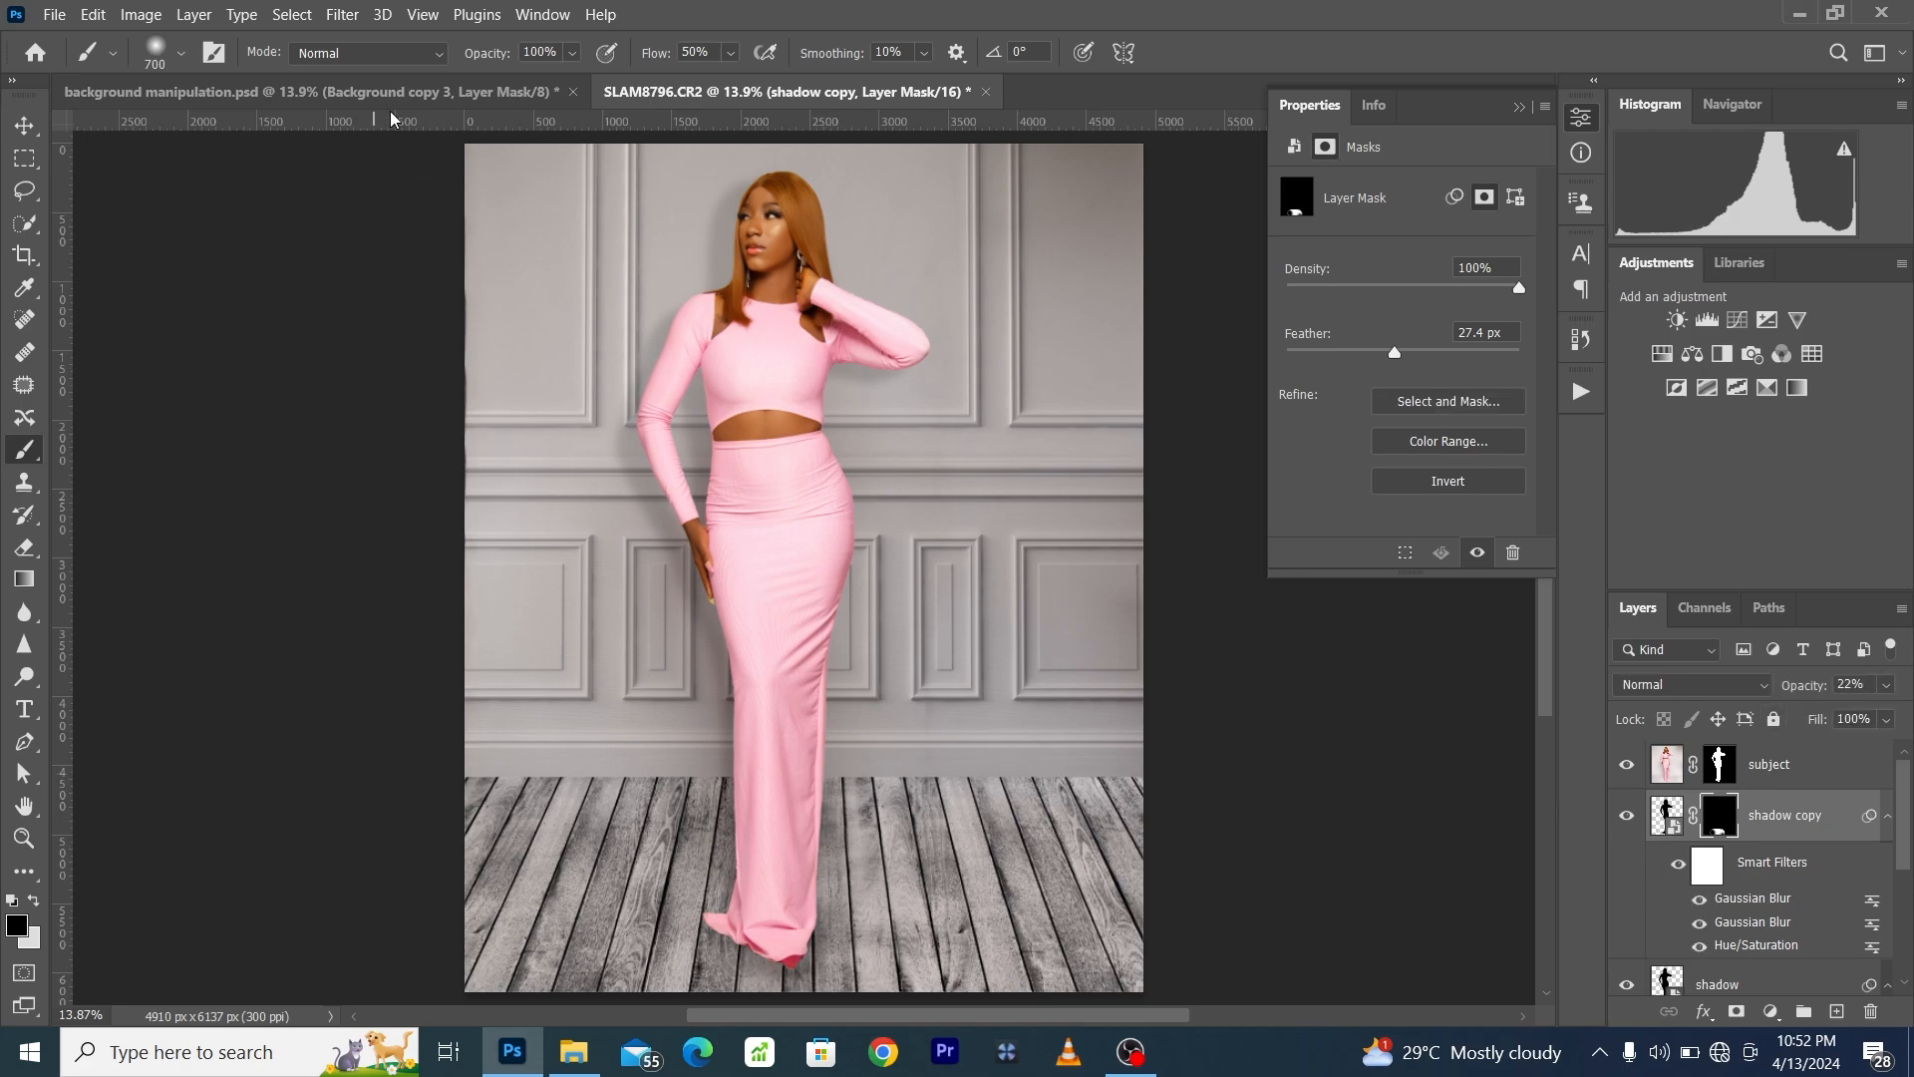
- Compare the composite by toggling the visibility of the Background, Fondo-de-estudio-SP-30 and shadow layers, restoring each one
{"action": "left_click", "coordinate": [435, 21]}
{"action": "left_click", "coordinate": [476, 257]}
{"action": "scroll", "coordinate": [1676, 925], "scroll_direction": "down", "scroll_amount": 3}
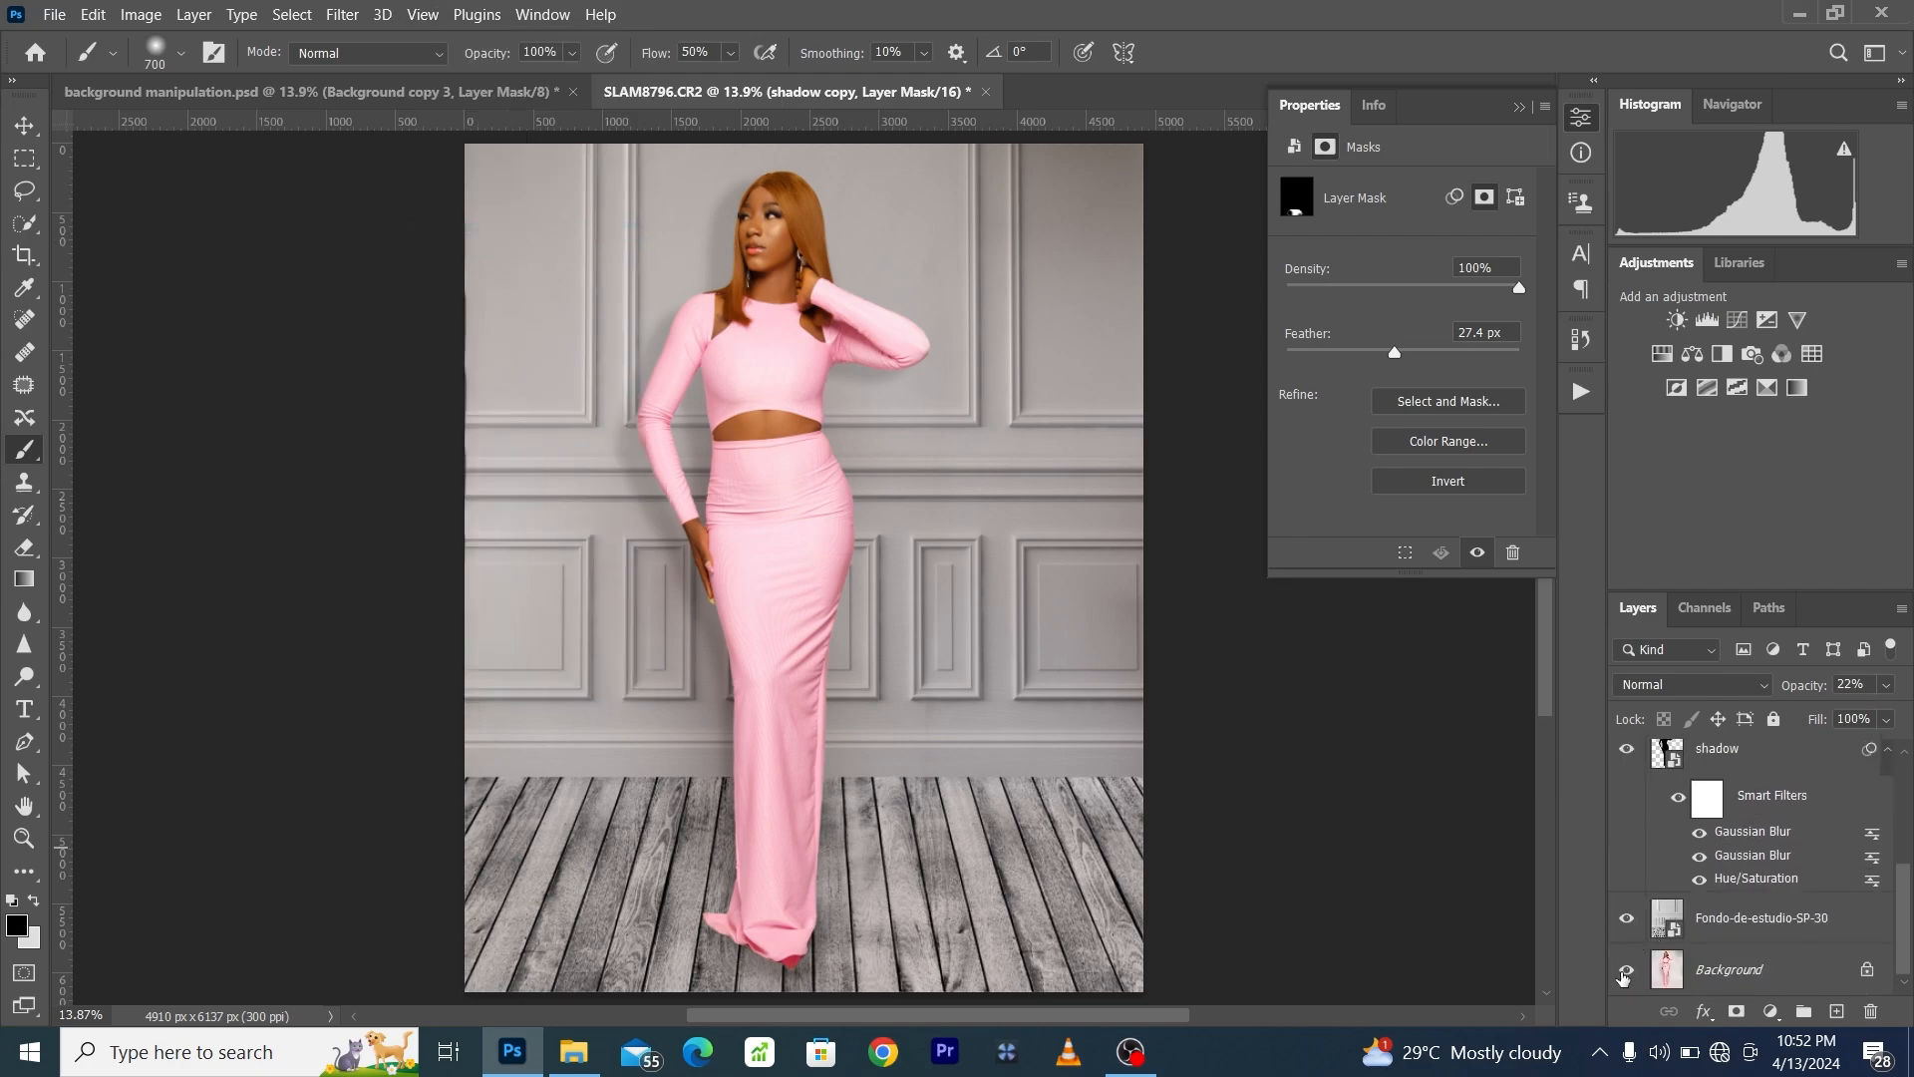
{"action": "left_click", "coordinate": [1622, 975]}
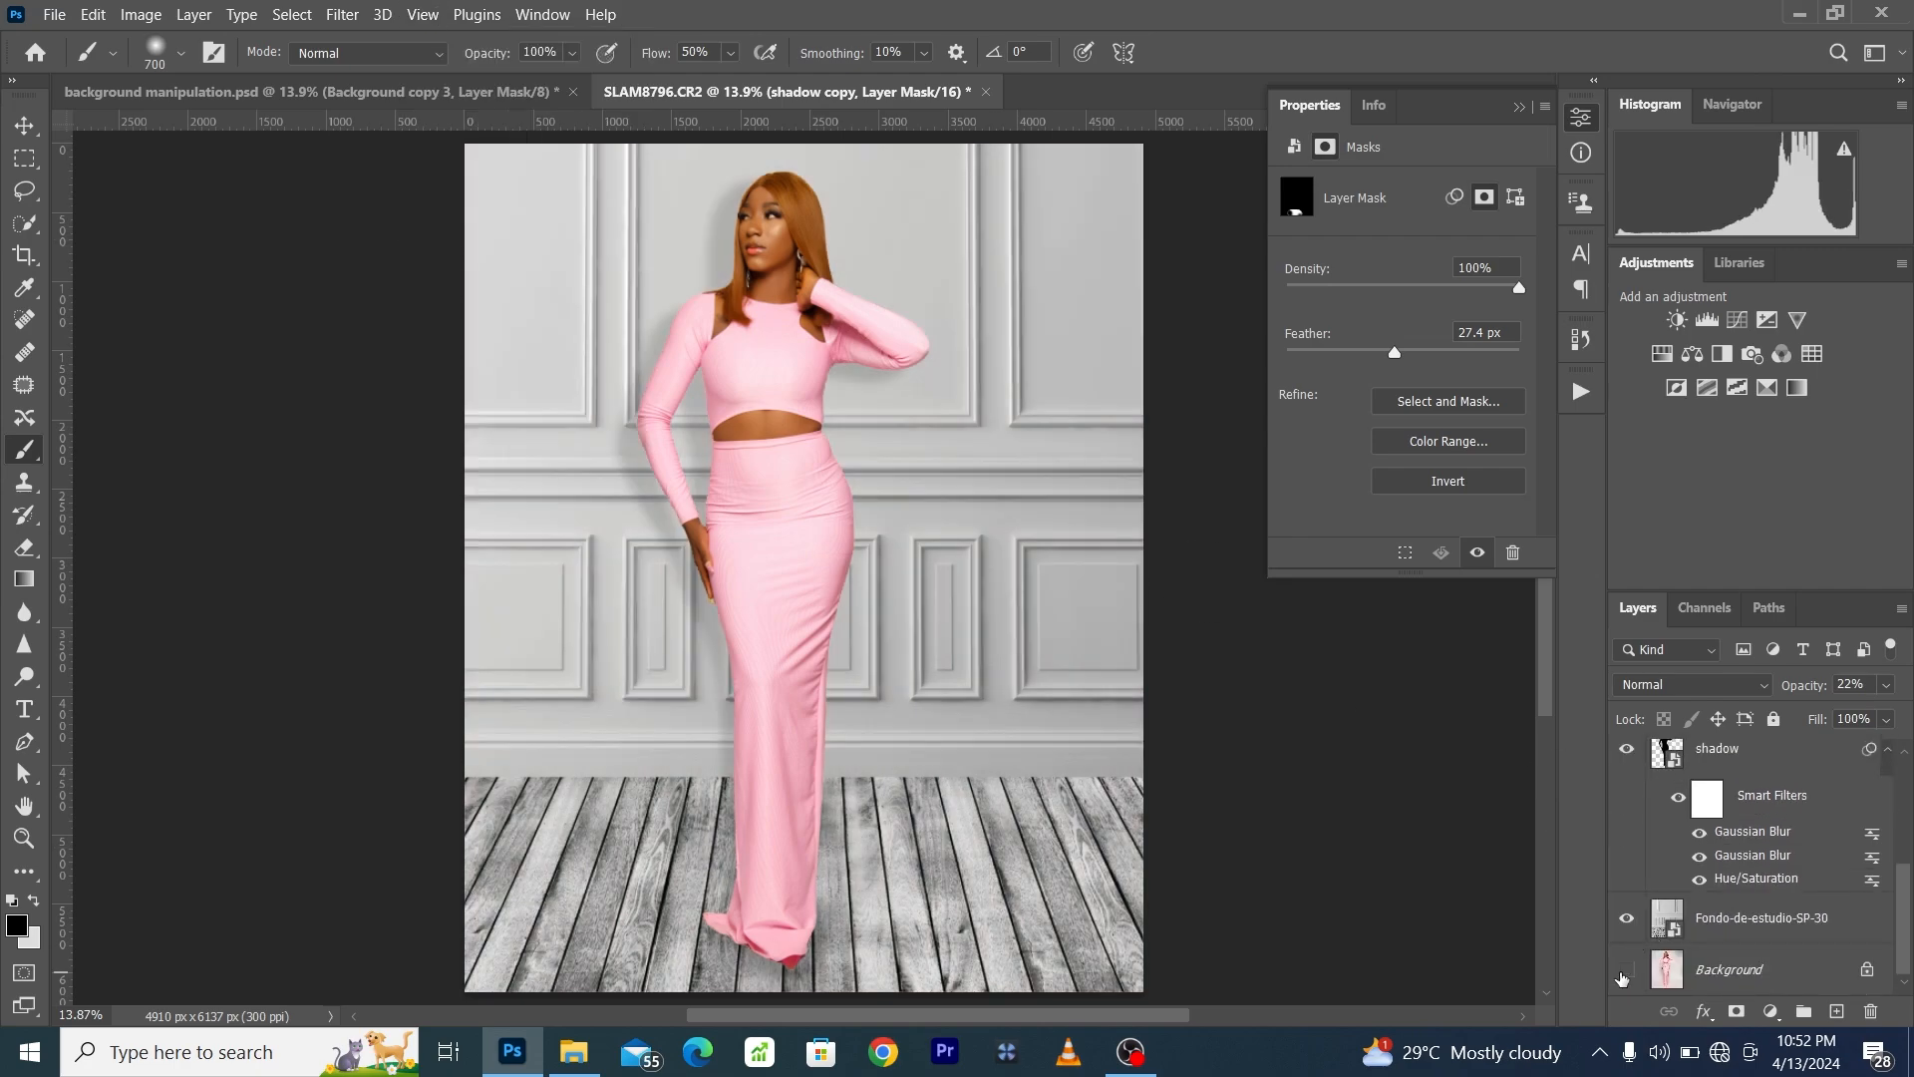
{"action": "left_click", "coordinate": [1623, 919]}
{"action": "left_click", "coordinate": [1626, 970]}
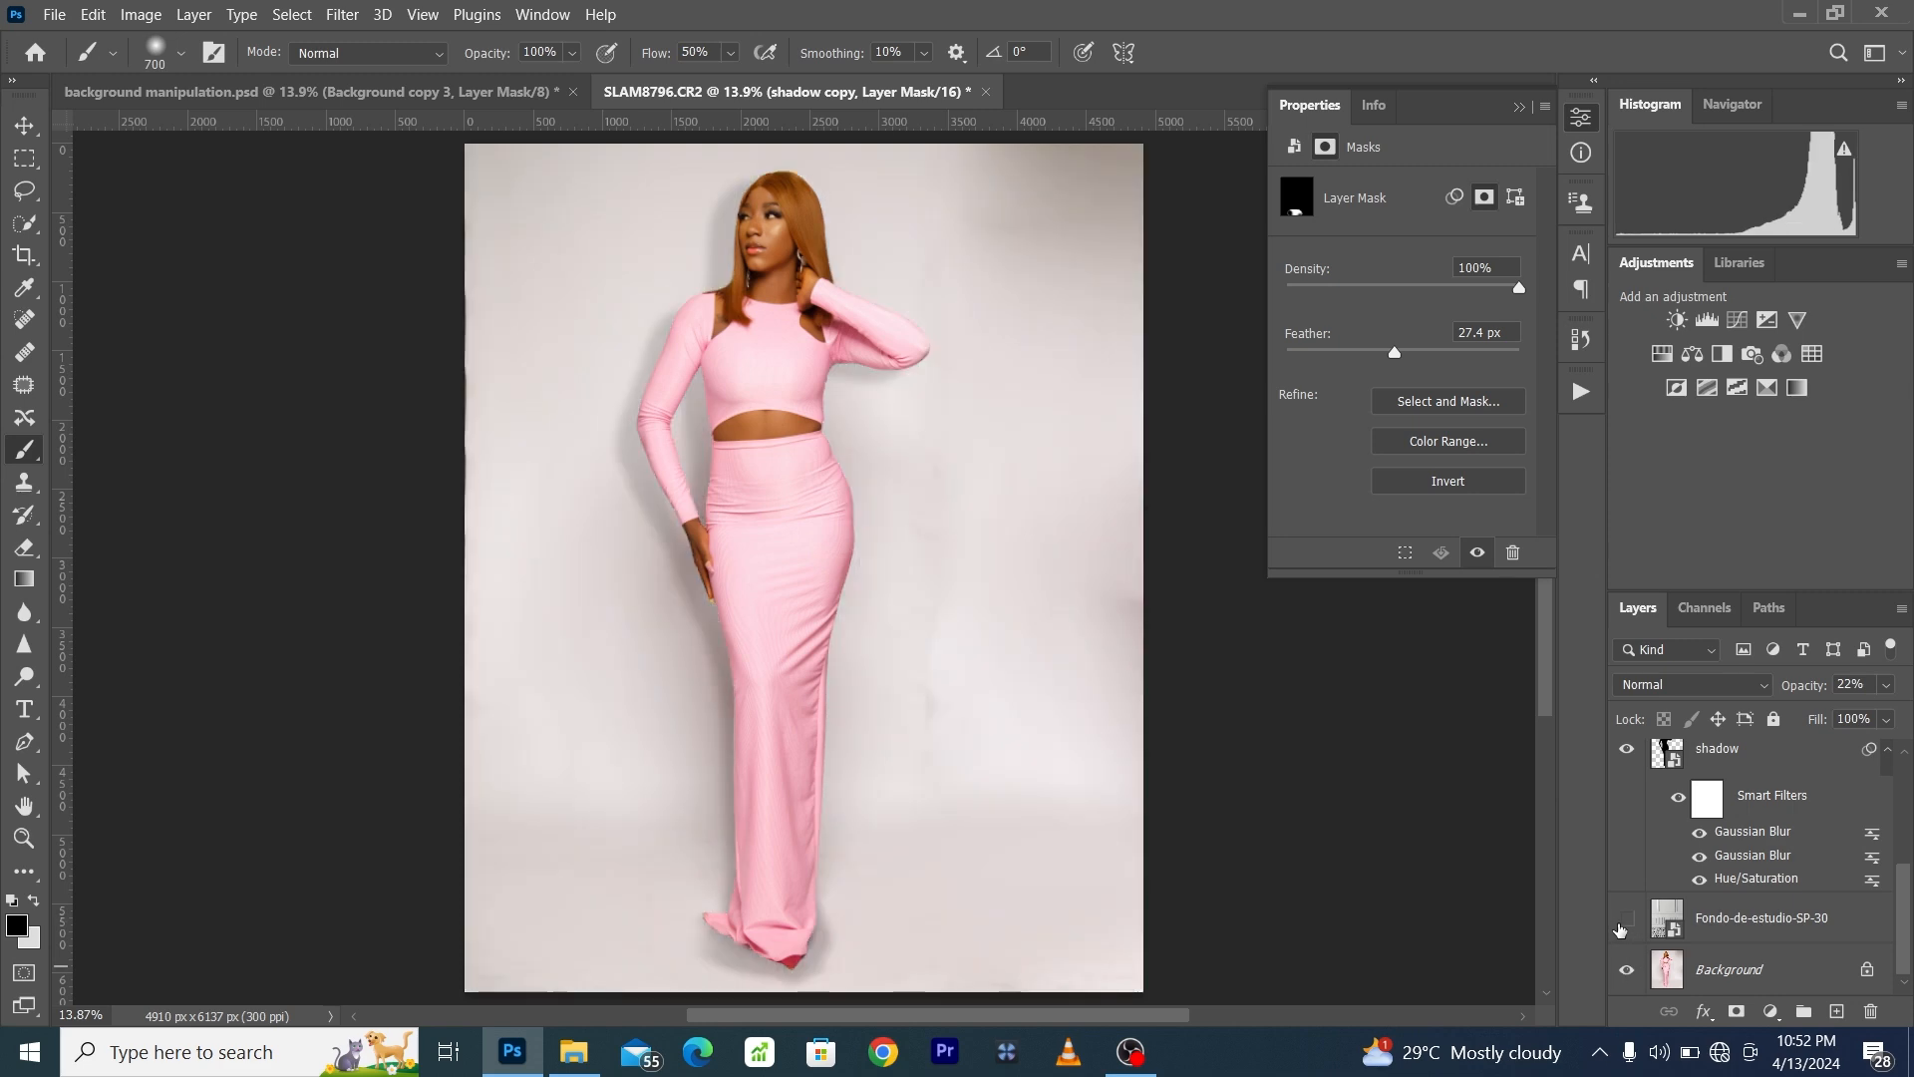
{"action": "scroll", "coordinate": [1621, 932], "scroll_direction": "up", "scroll_amount": 3}
{"action": "left_click", "coordinate": [1627, 954]}
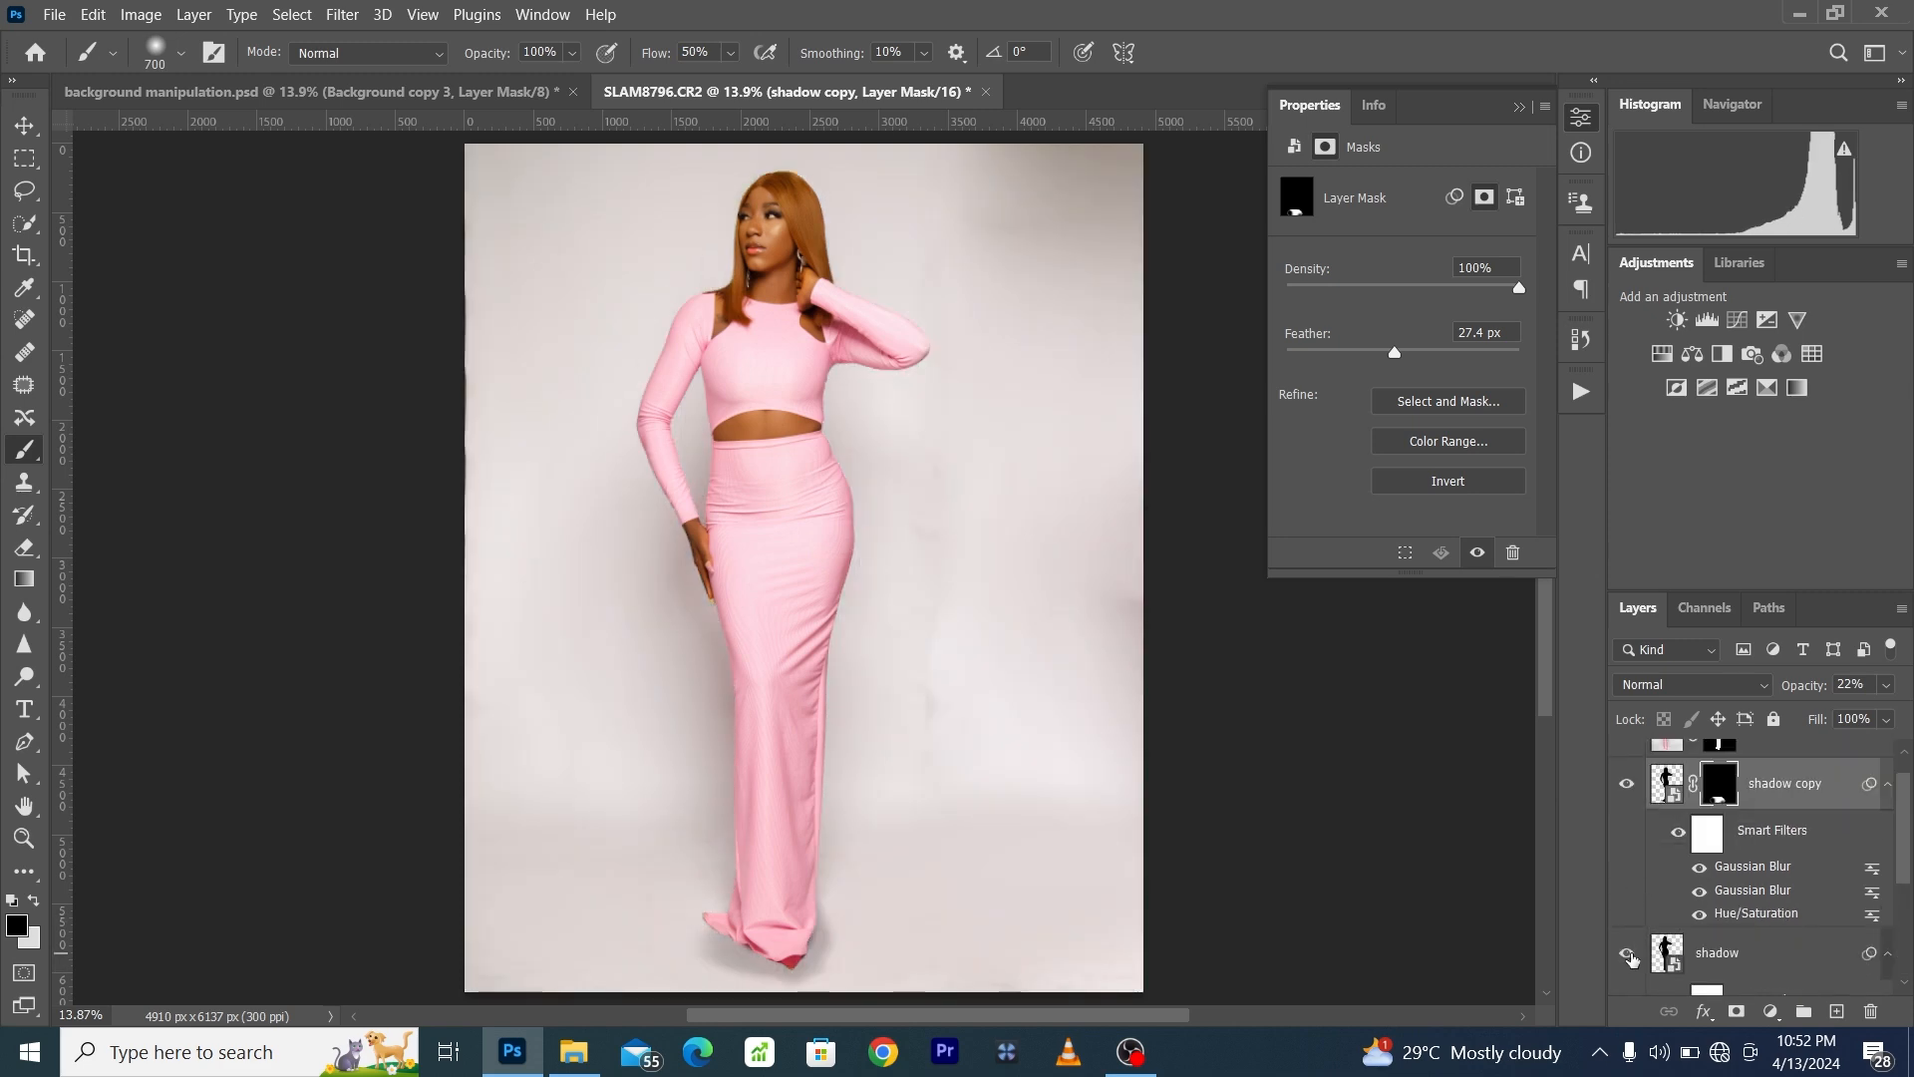
{"action": "left_click", "coordinate": [1629, 955]}
{"action": "scroll", "coordinate": [1625, 885], "scroll_direction": "down", "scroll_amount": 2}
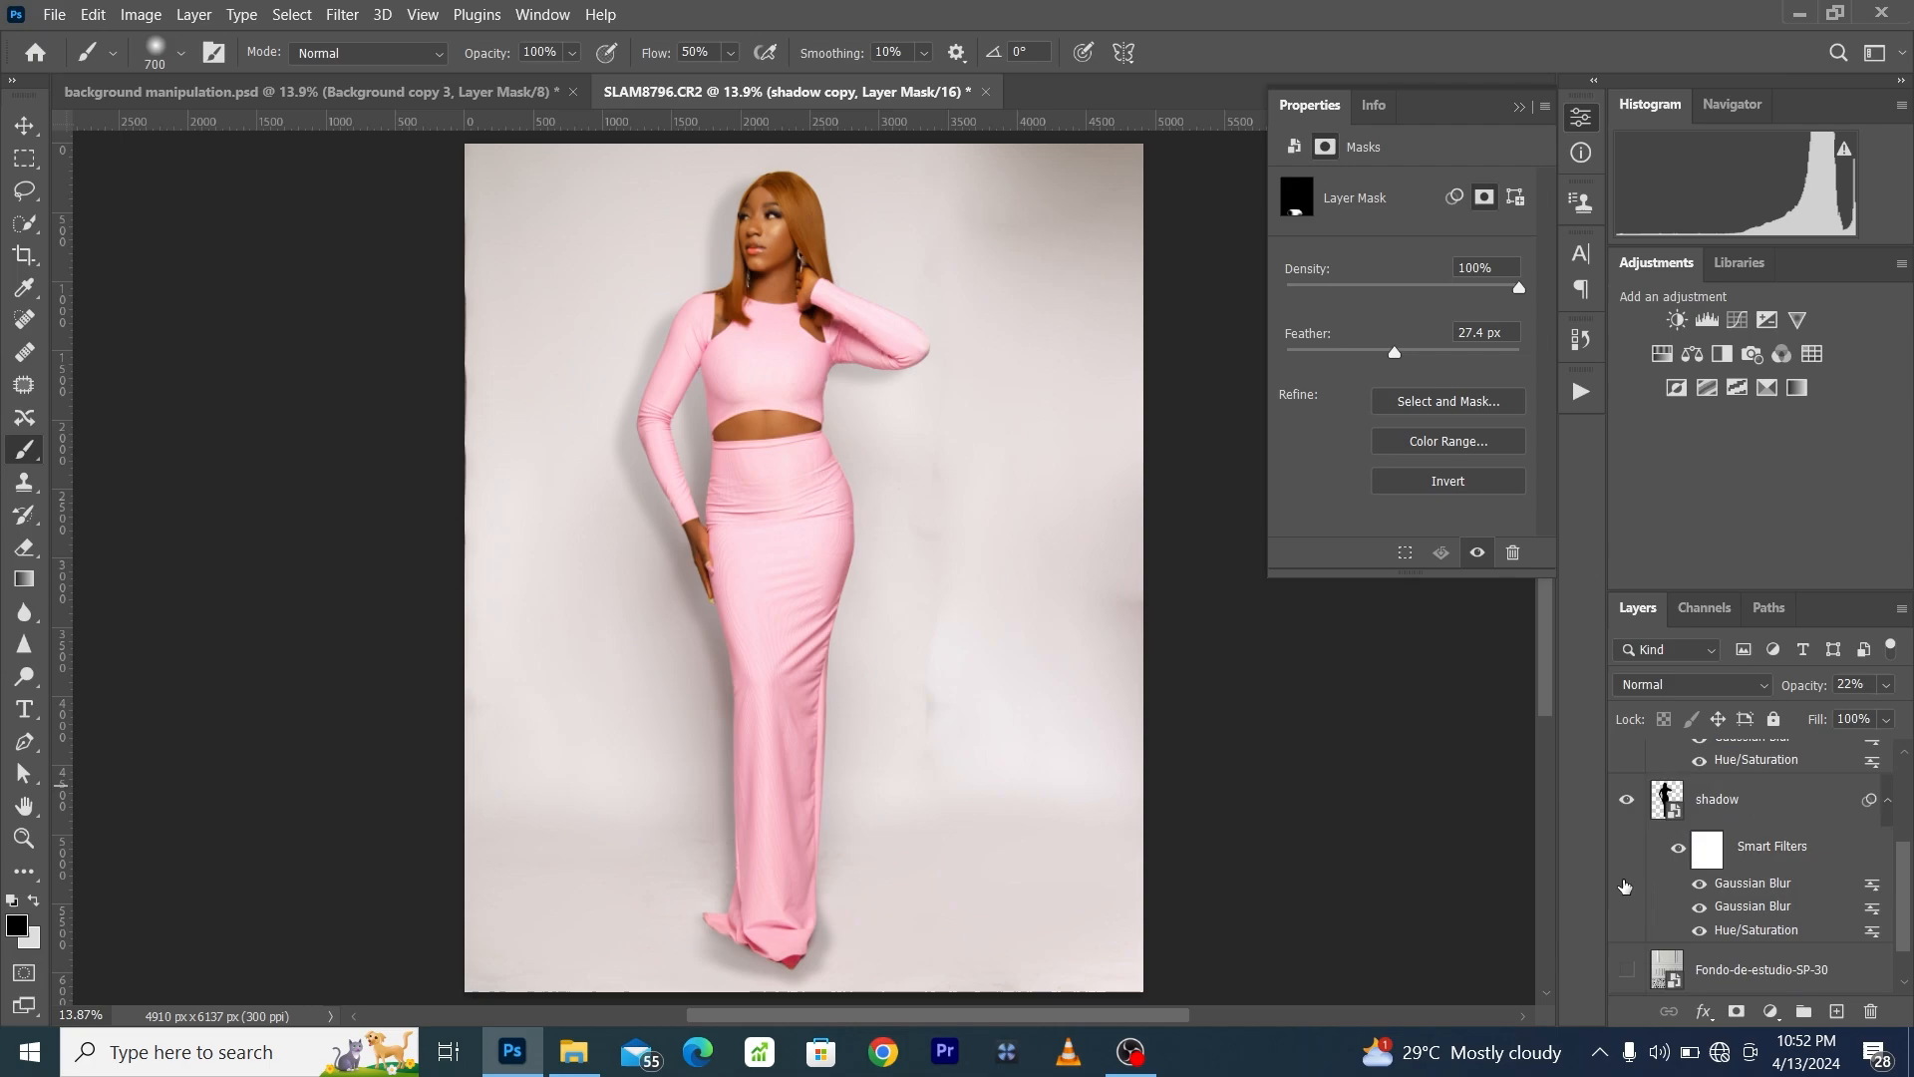
{"action": "scroll", "coordinate": [1625, 885], "scroll_direction": "down", "scroll_amount": 1}
{"action": "left_click", "coordinate": [1622, 935]}
{"action": "scroll", "coordinate": [1685, 922], "scroll_direction": "up", "scroll_amount": 4}
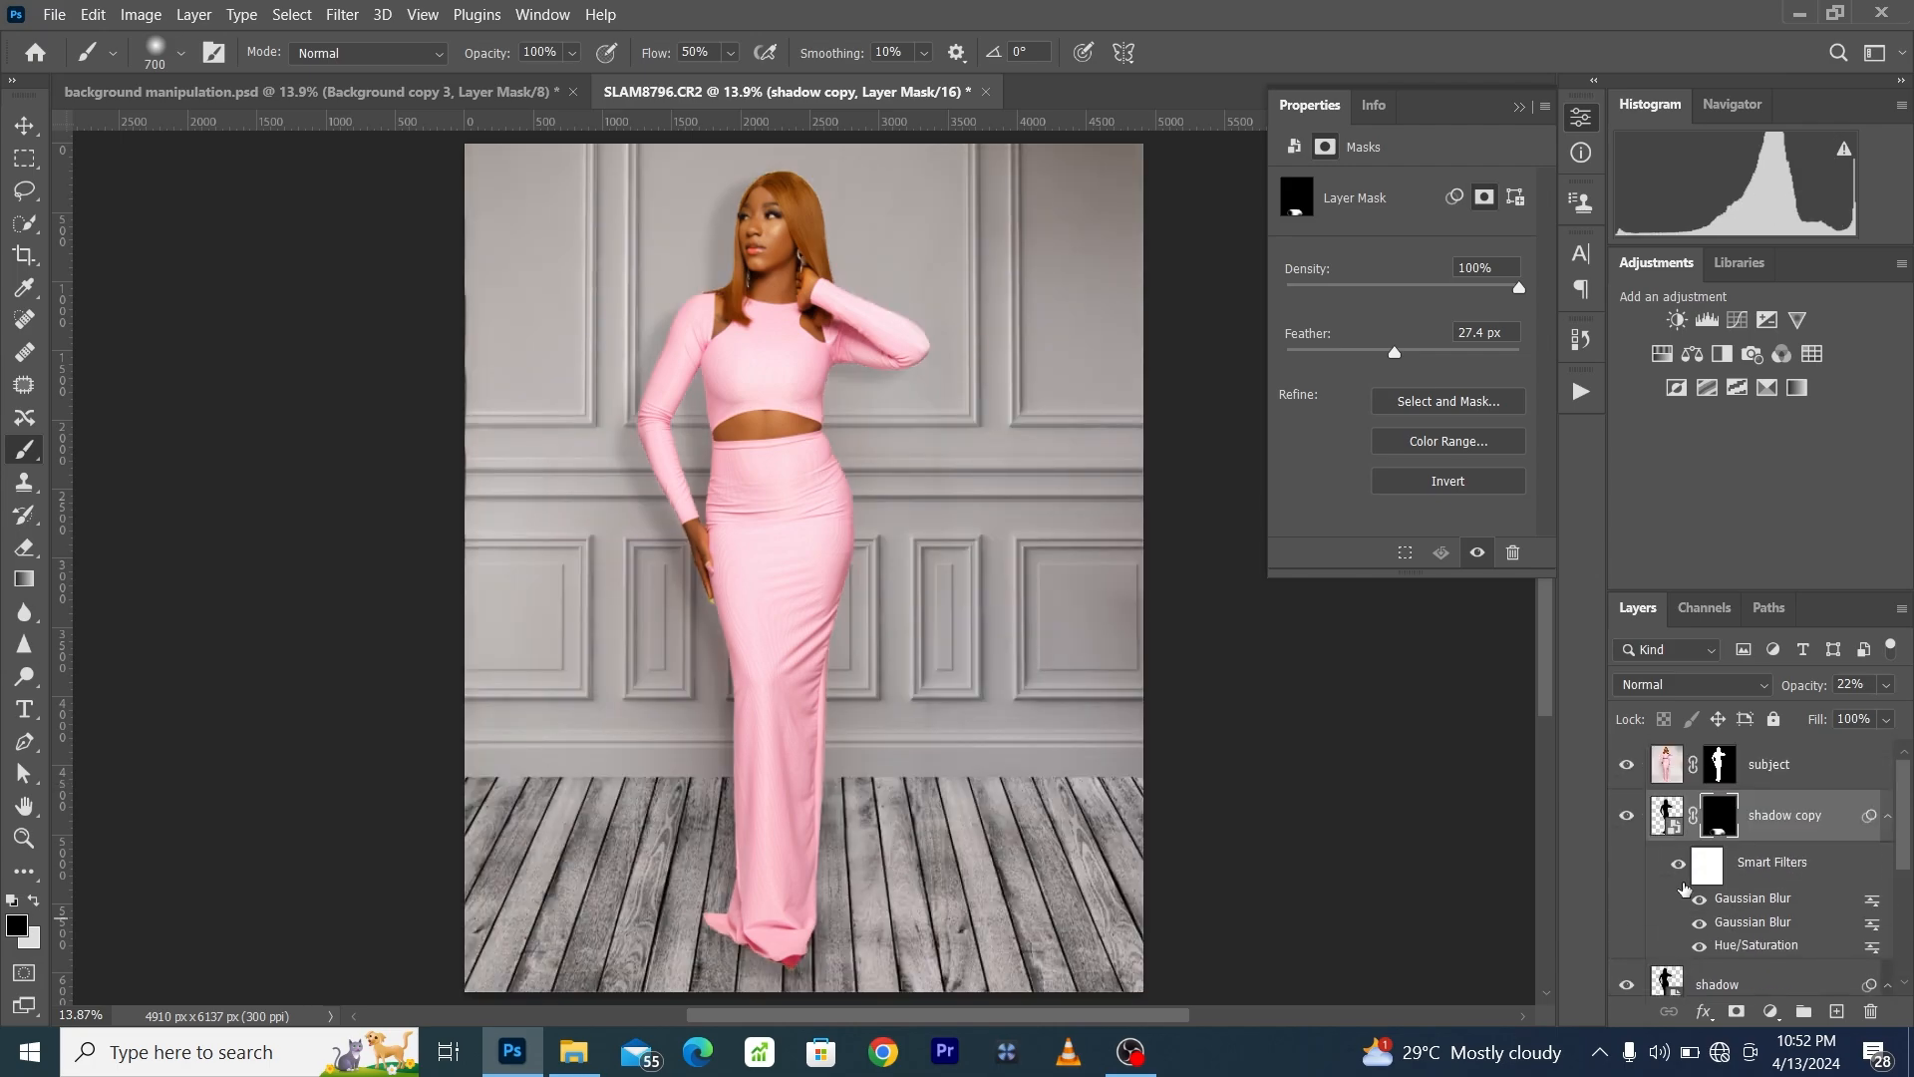
- Place the flowerpot houseplant image from the bk folder above the shadow copy layer, beside the woman, scaled to 111.34%
{"action": "left_click", "coordinate": [1779, 815]}
{"action": "left_click", "coordinate": [582, 1061]}
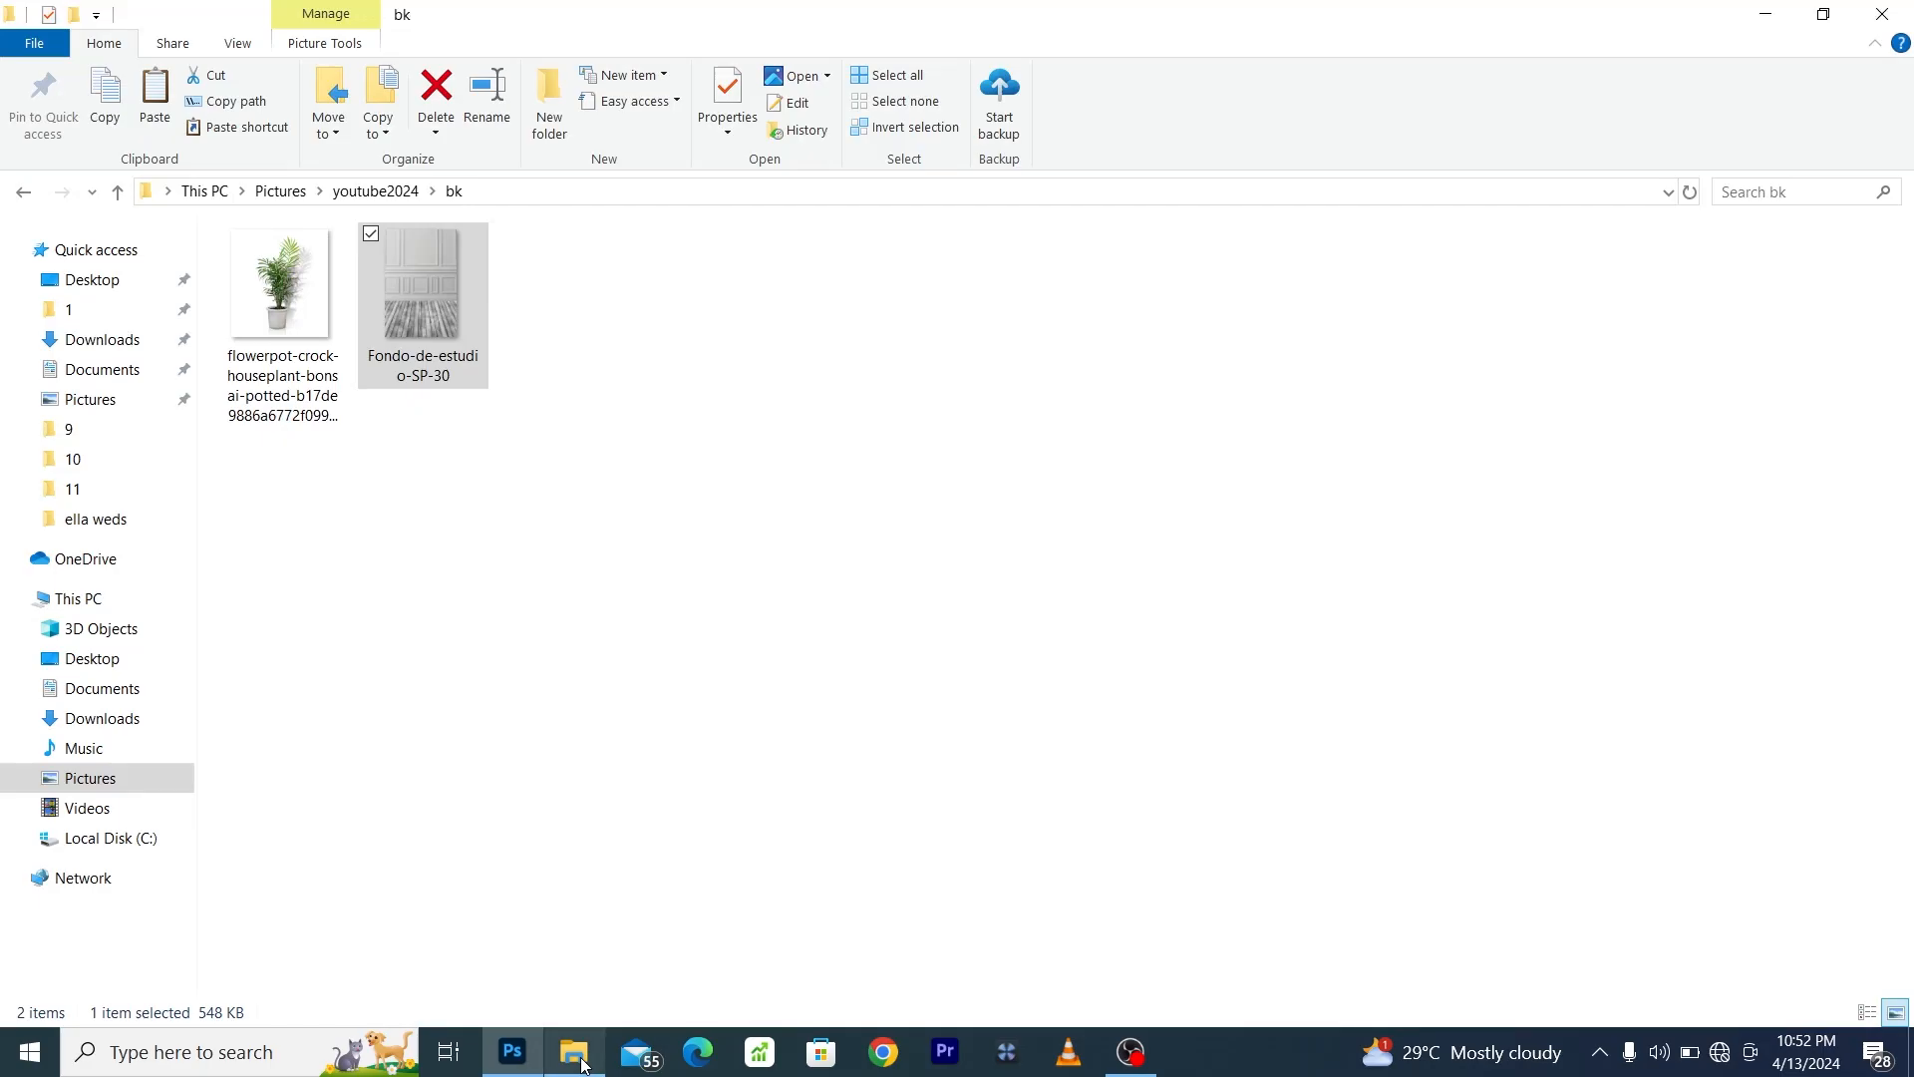
{"action": "left_click_drag", "start_coordinate": [288, 321], "coordinate": [921, 764]}
{"action": "left_click_drag", "start_coordinate": [997, 470], "coordinate": [996, 417]}
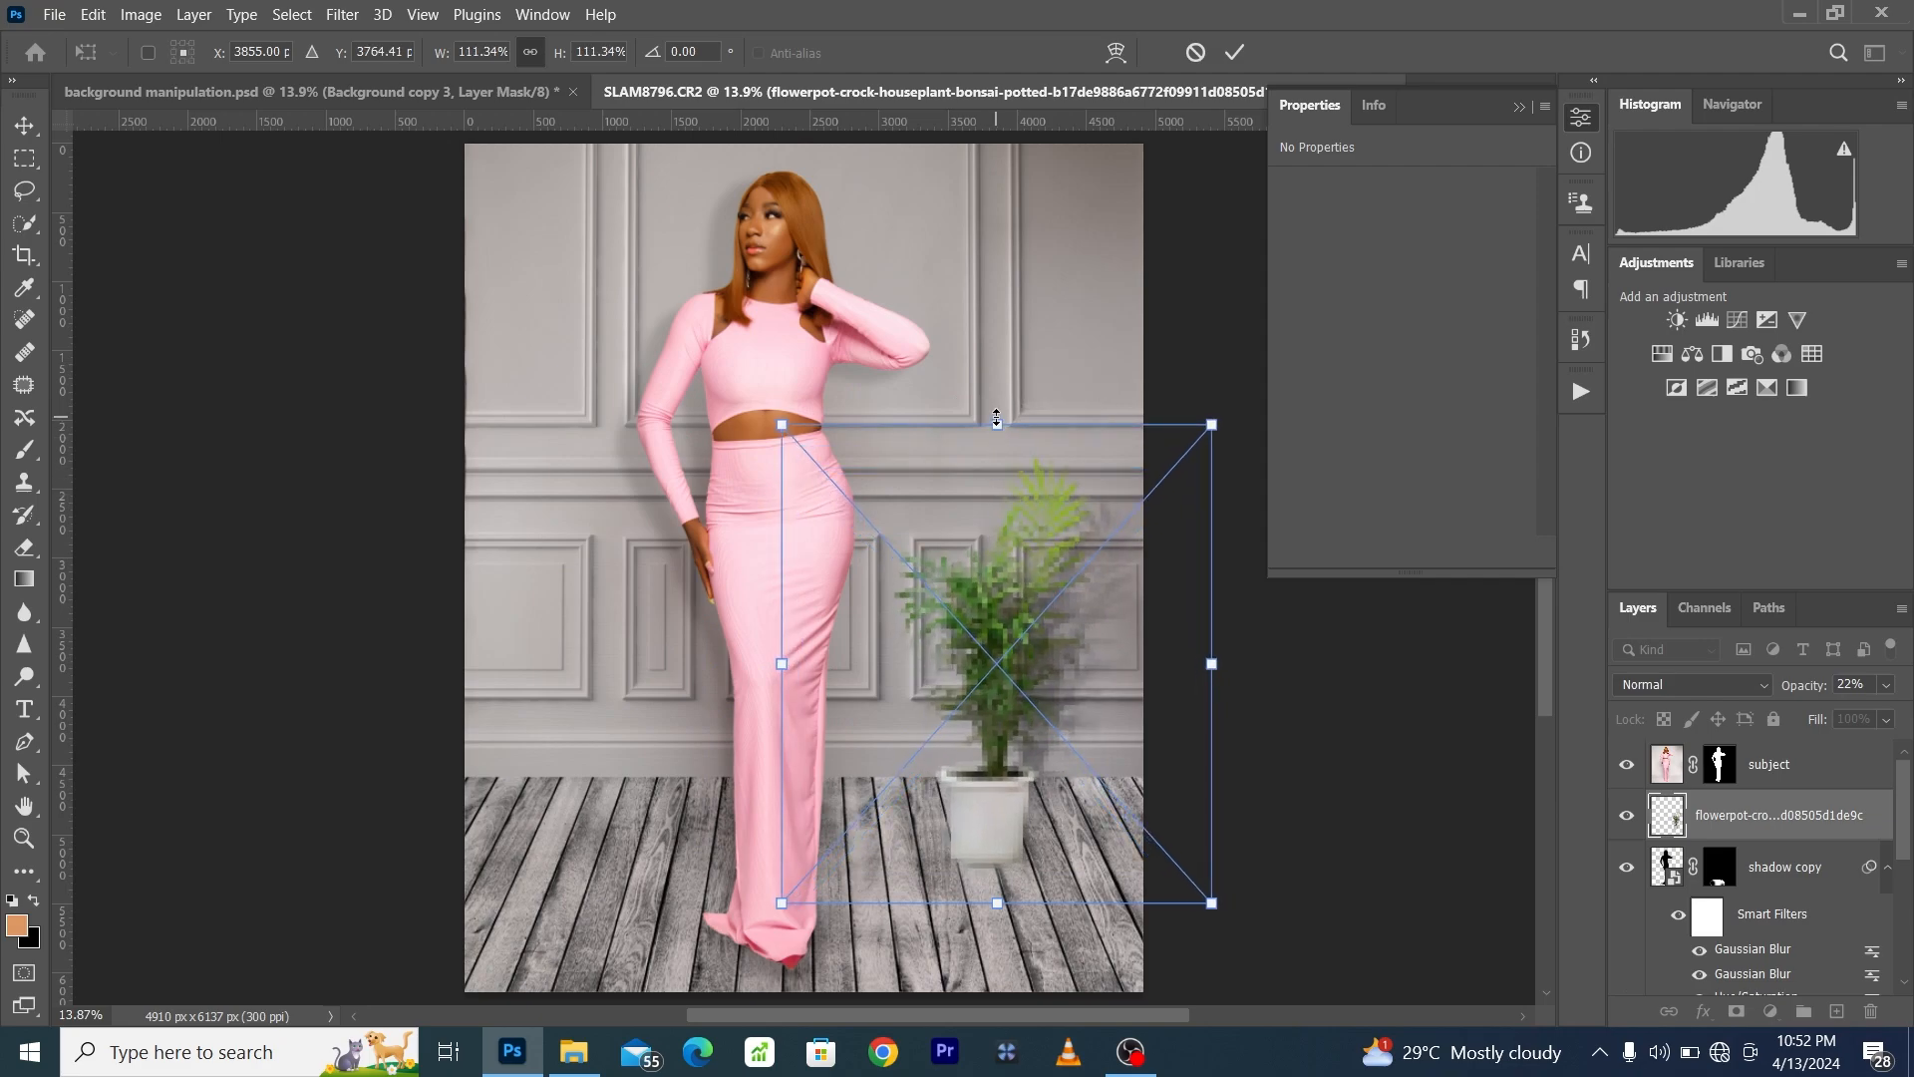
{"action": "left_click", "coordinate": [1234, 52]}
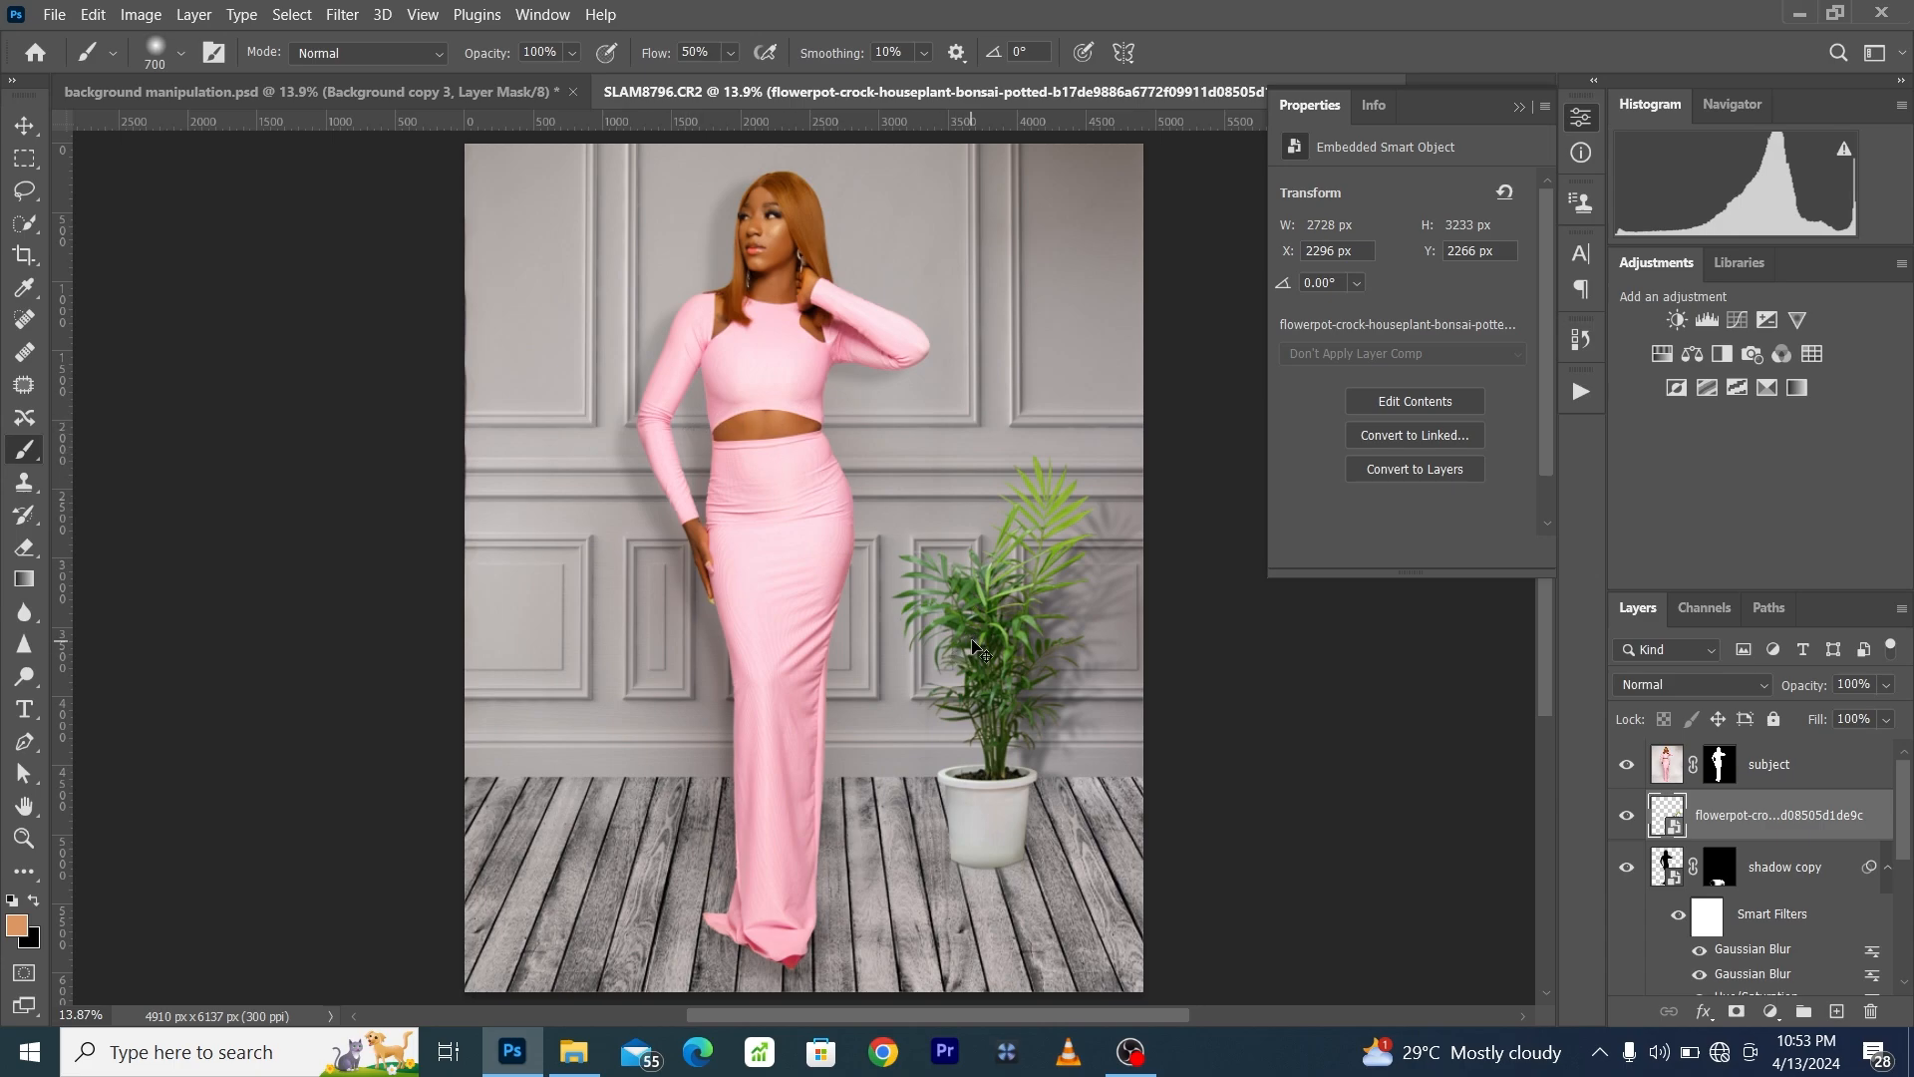
- Flip the placed flowerpot horizontally and commit the transform
{"action": "key", "text": "ctrl+t"}
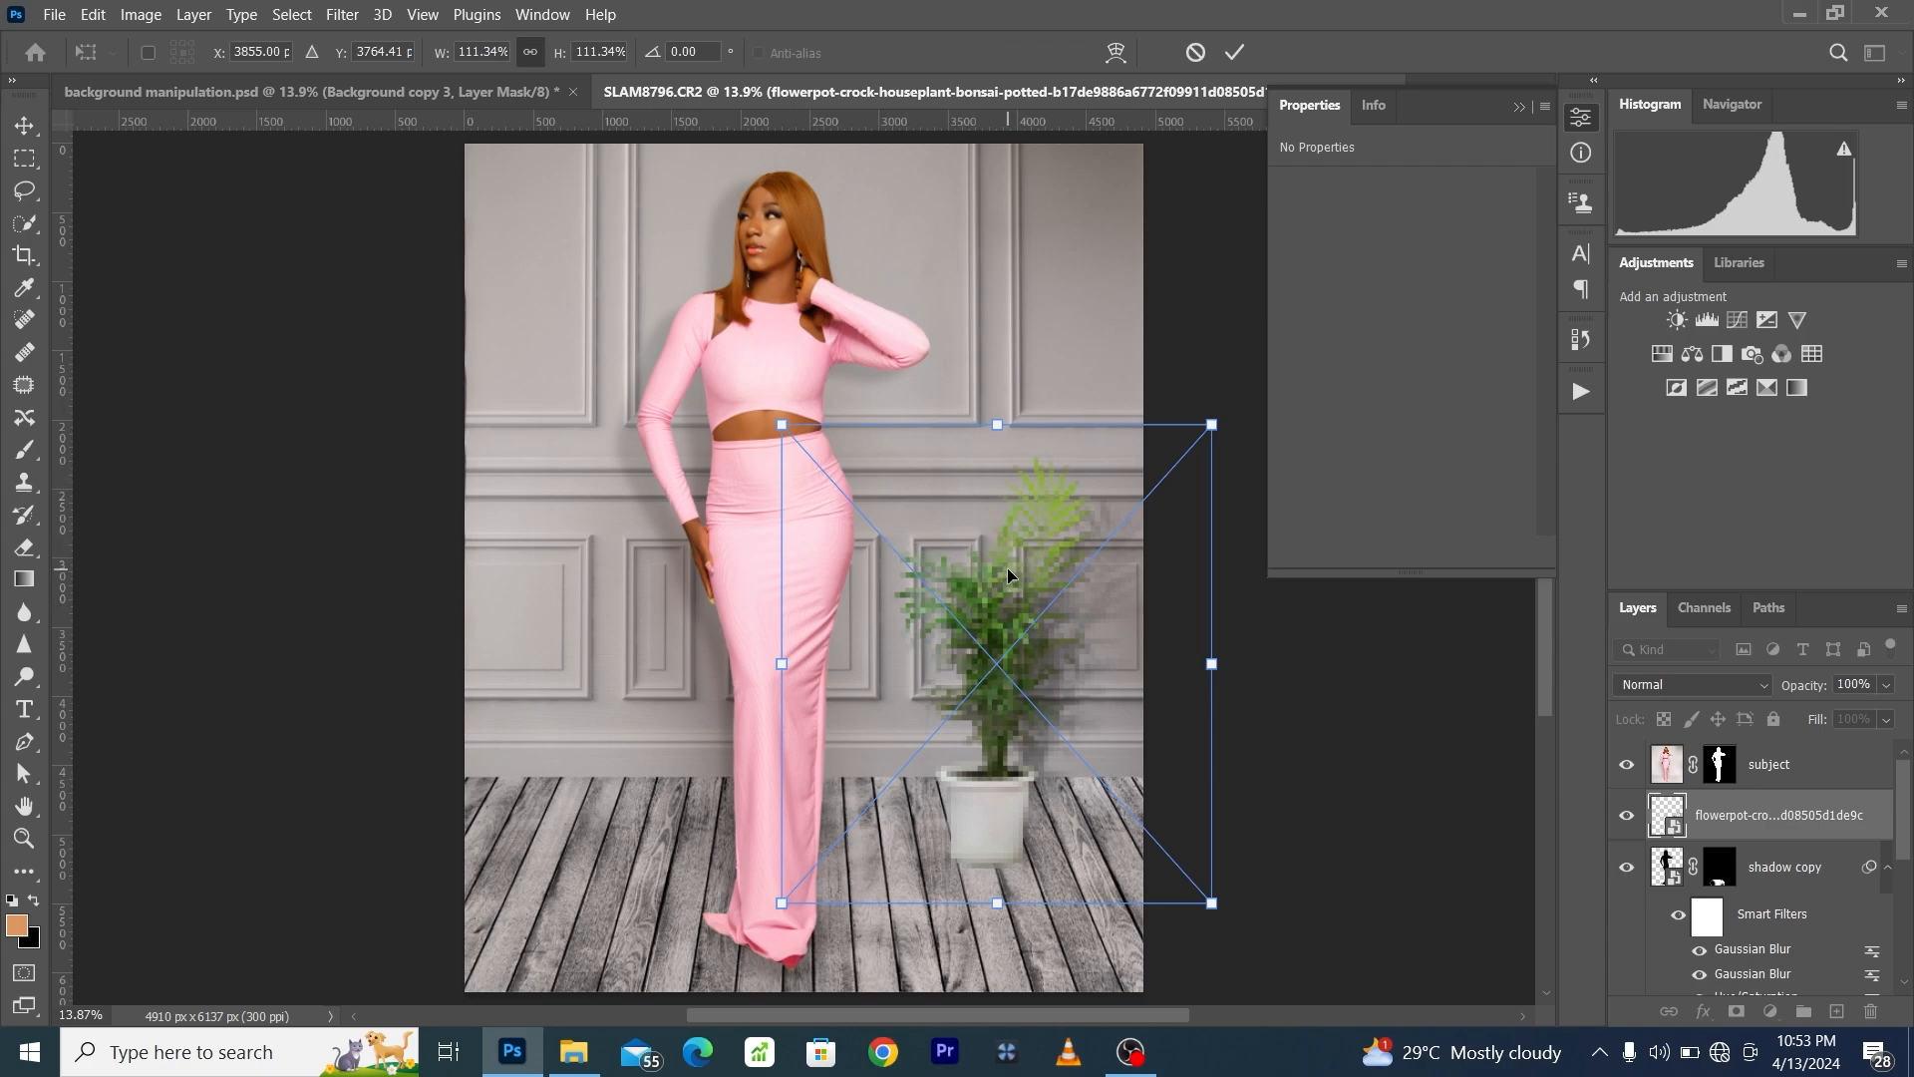
{"action": "right_click", "coordinate": [970, 616]}
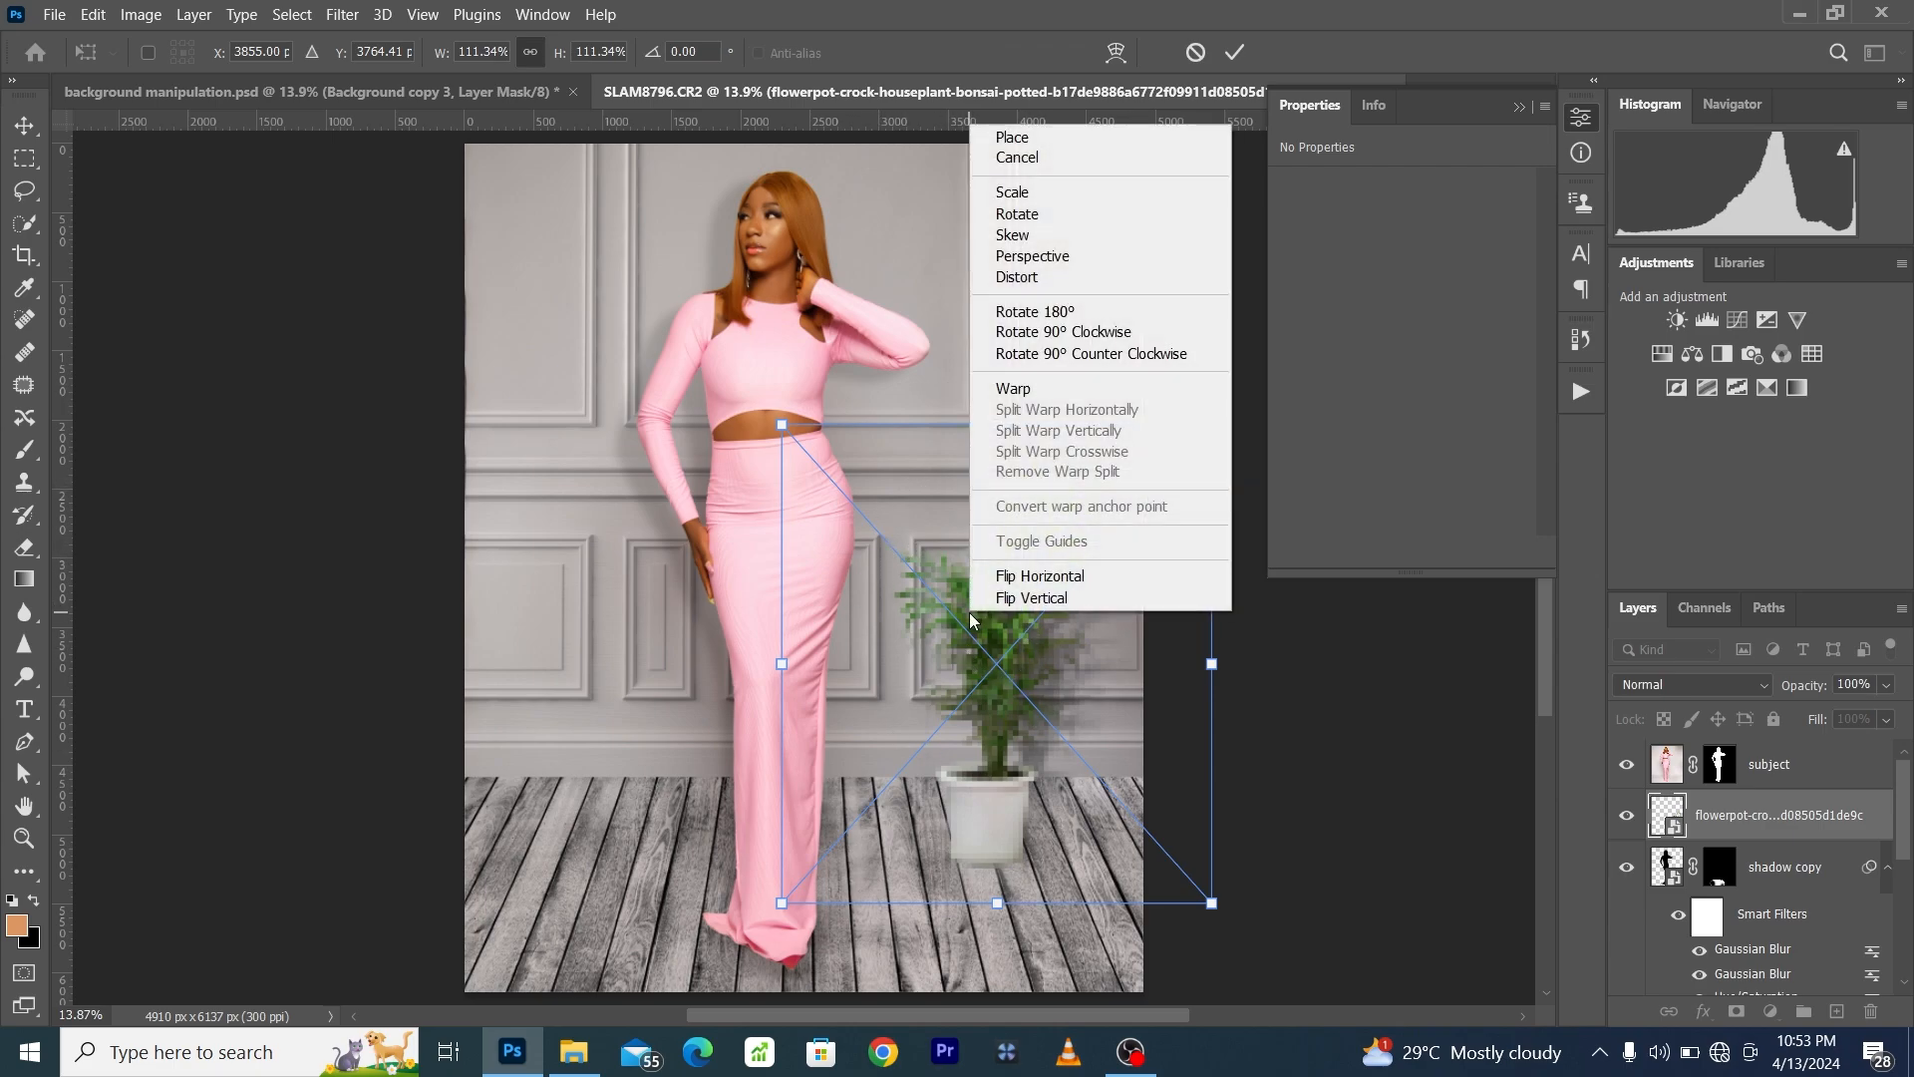
{"action": "left_click", "coordinate": [1039, 577]}
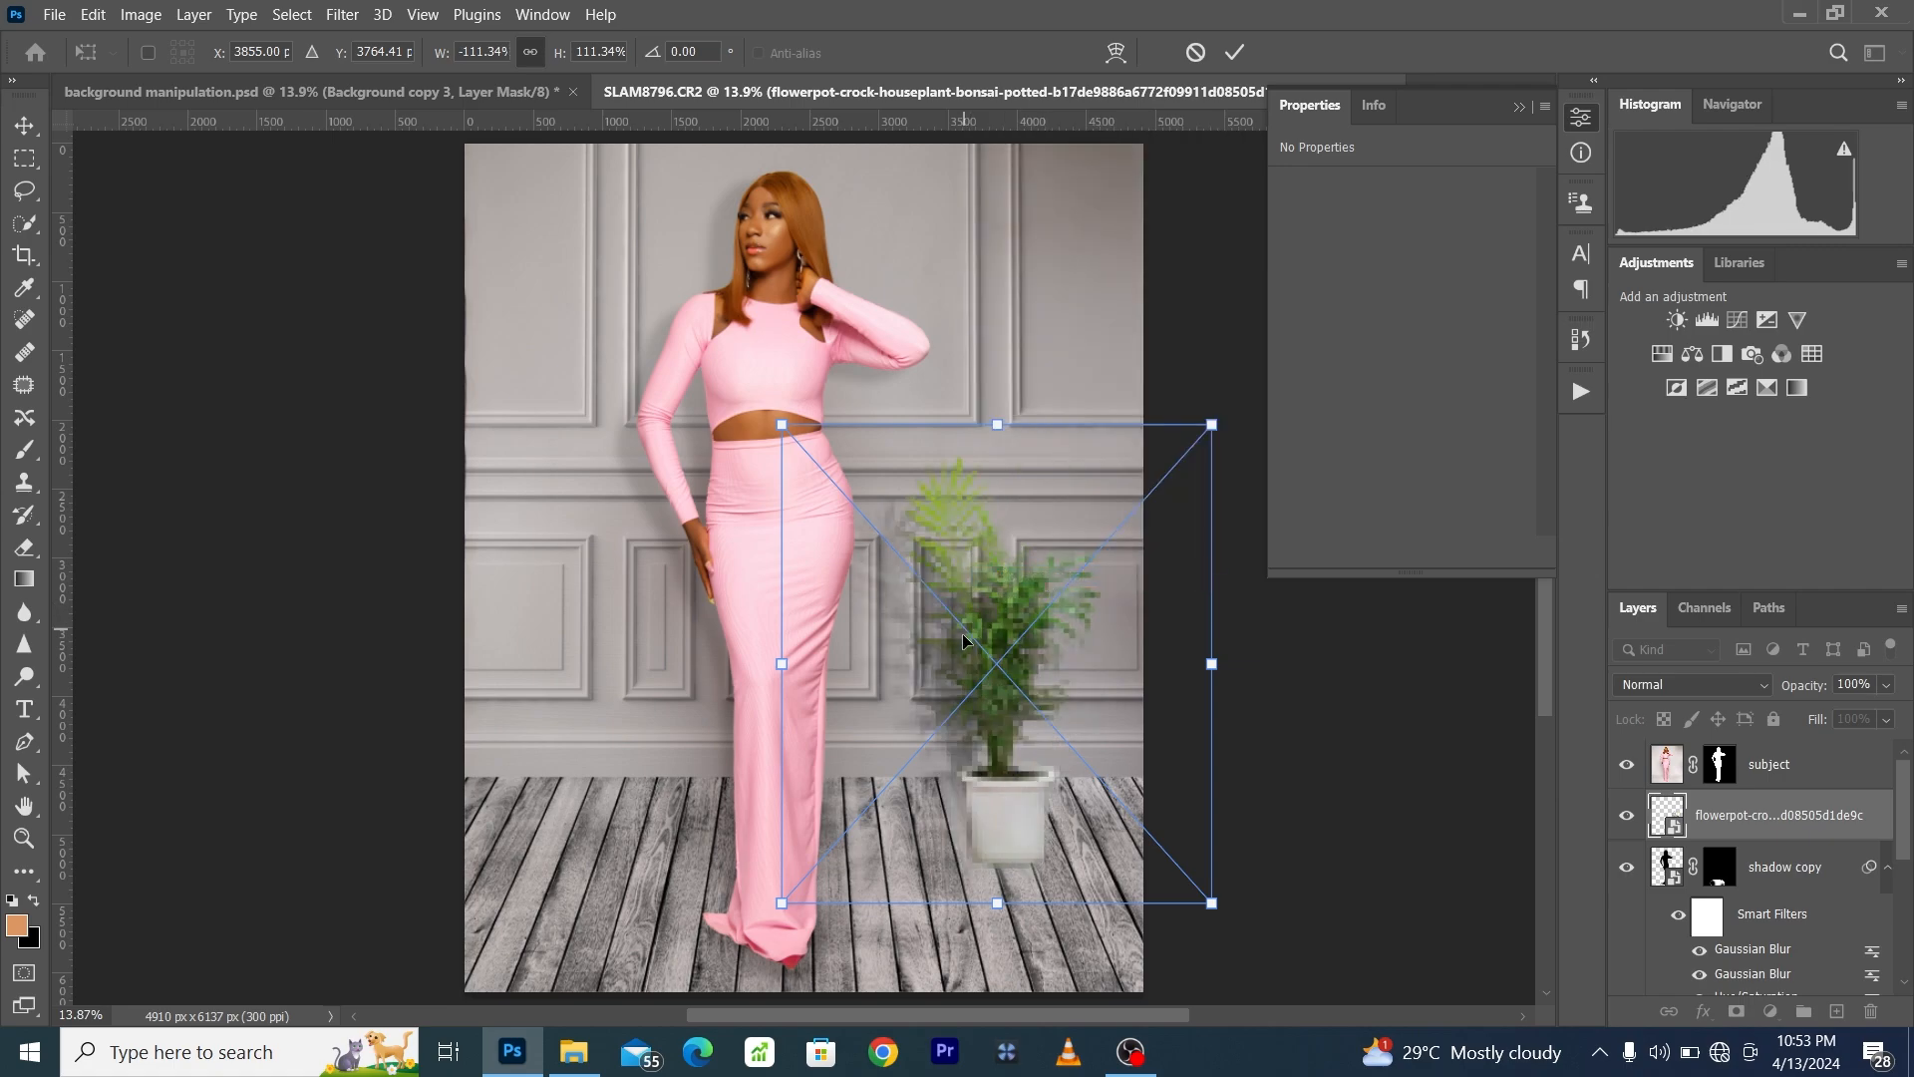
{"action": "left_click", "coordinate": [1234, 52]}
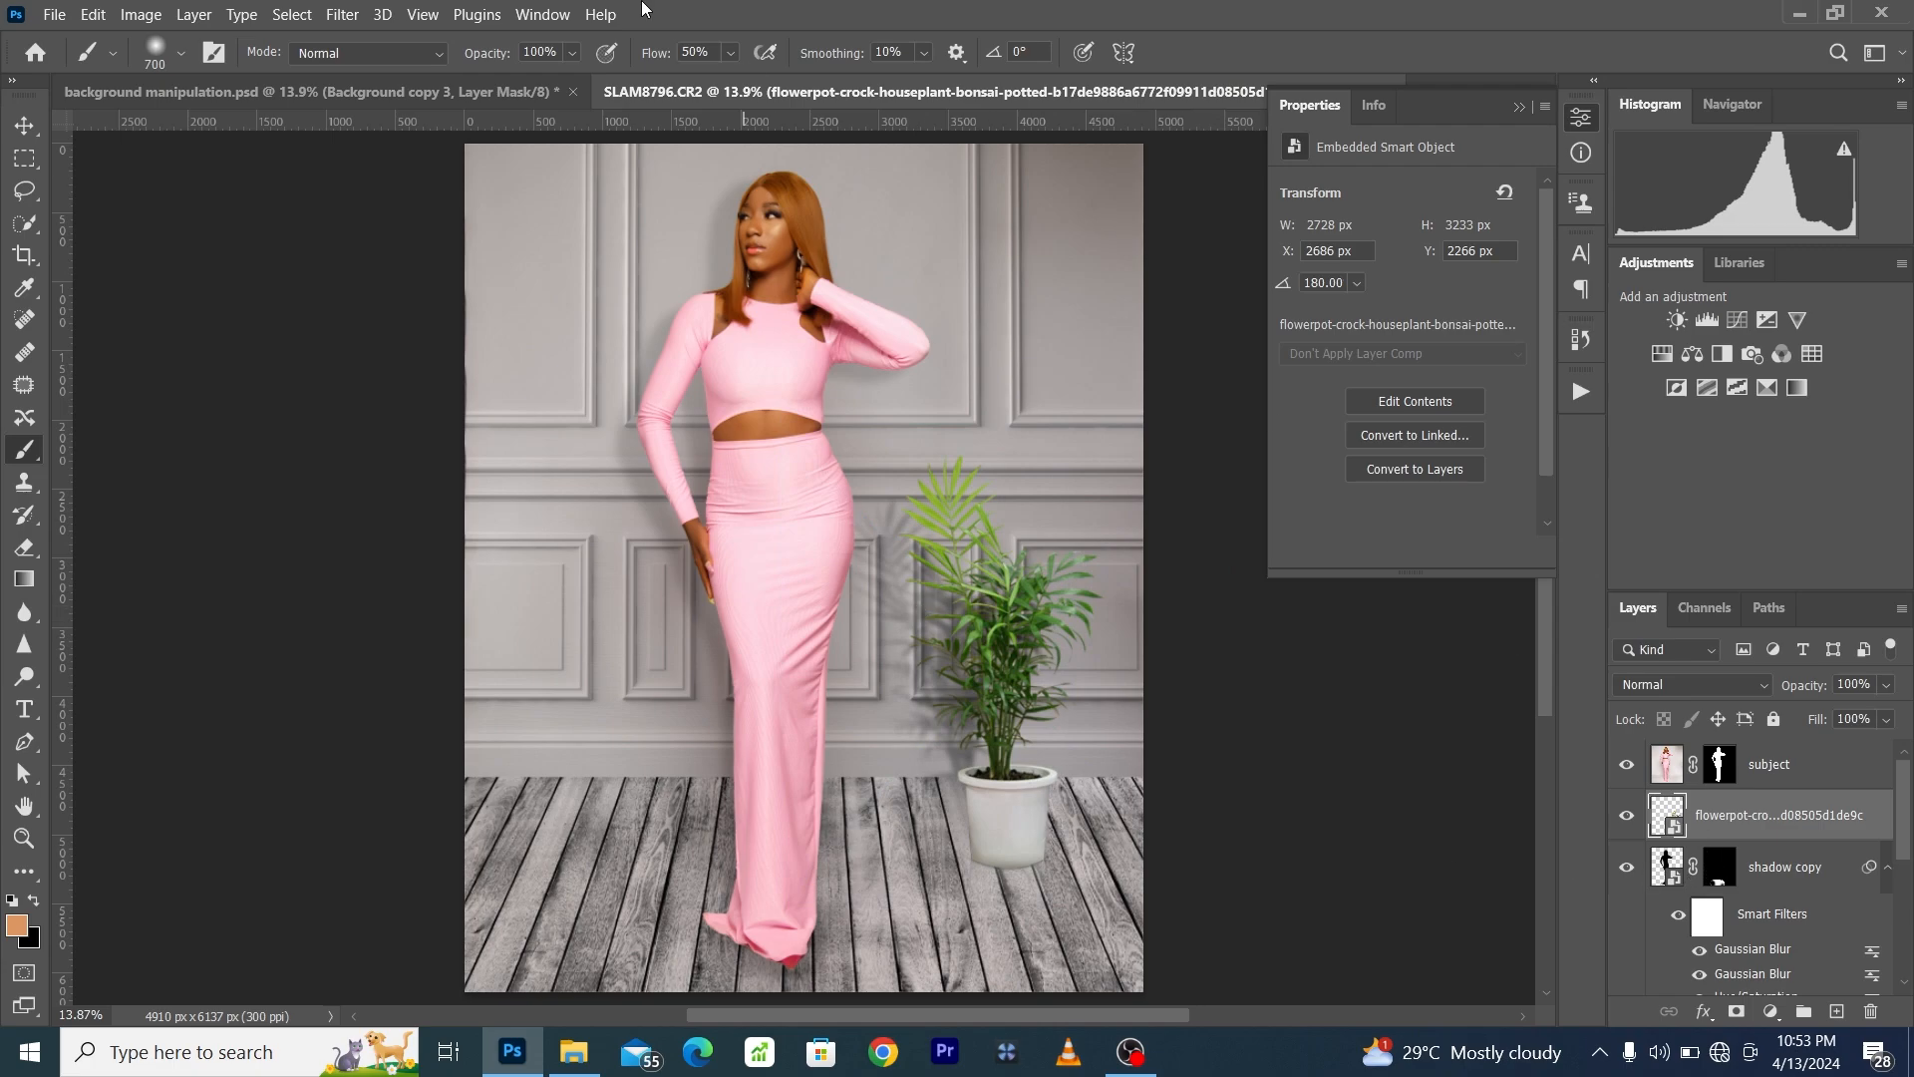
- Apply a Gaussian Blur with a 4.1-pixel radius to the flowerpot layer
{"action": "left_click", "coordinate": [342, 16]}
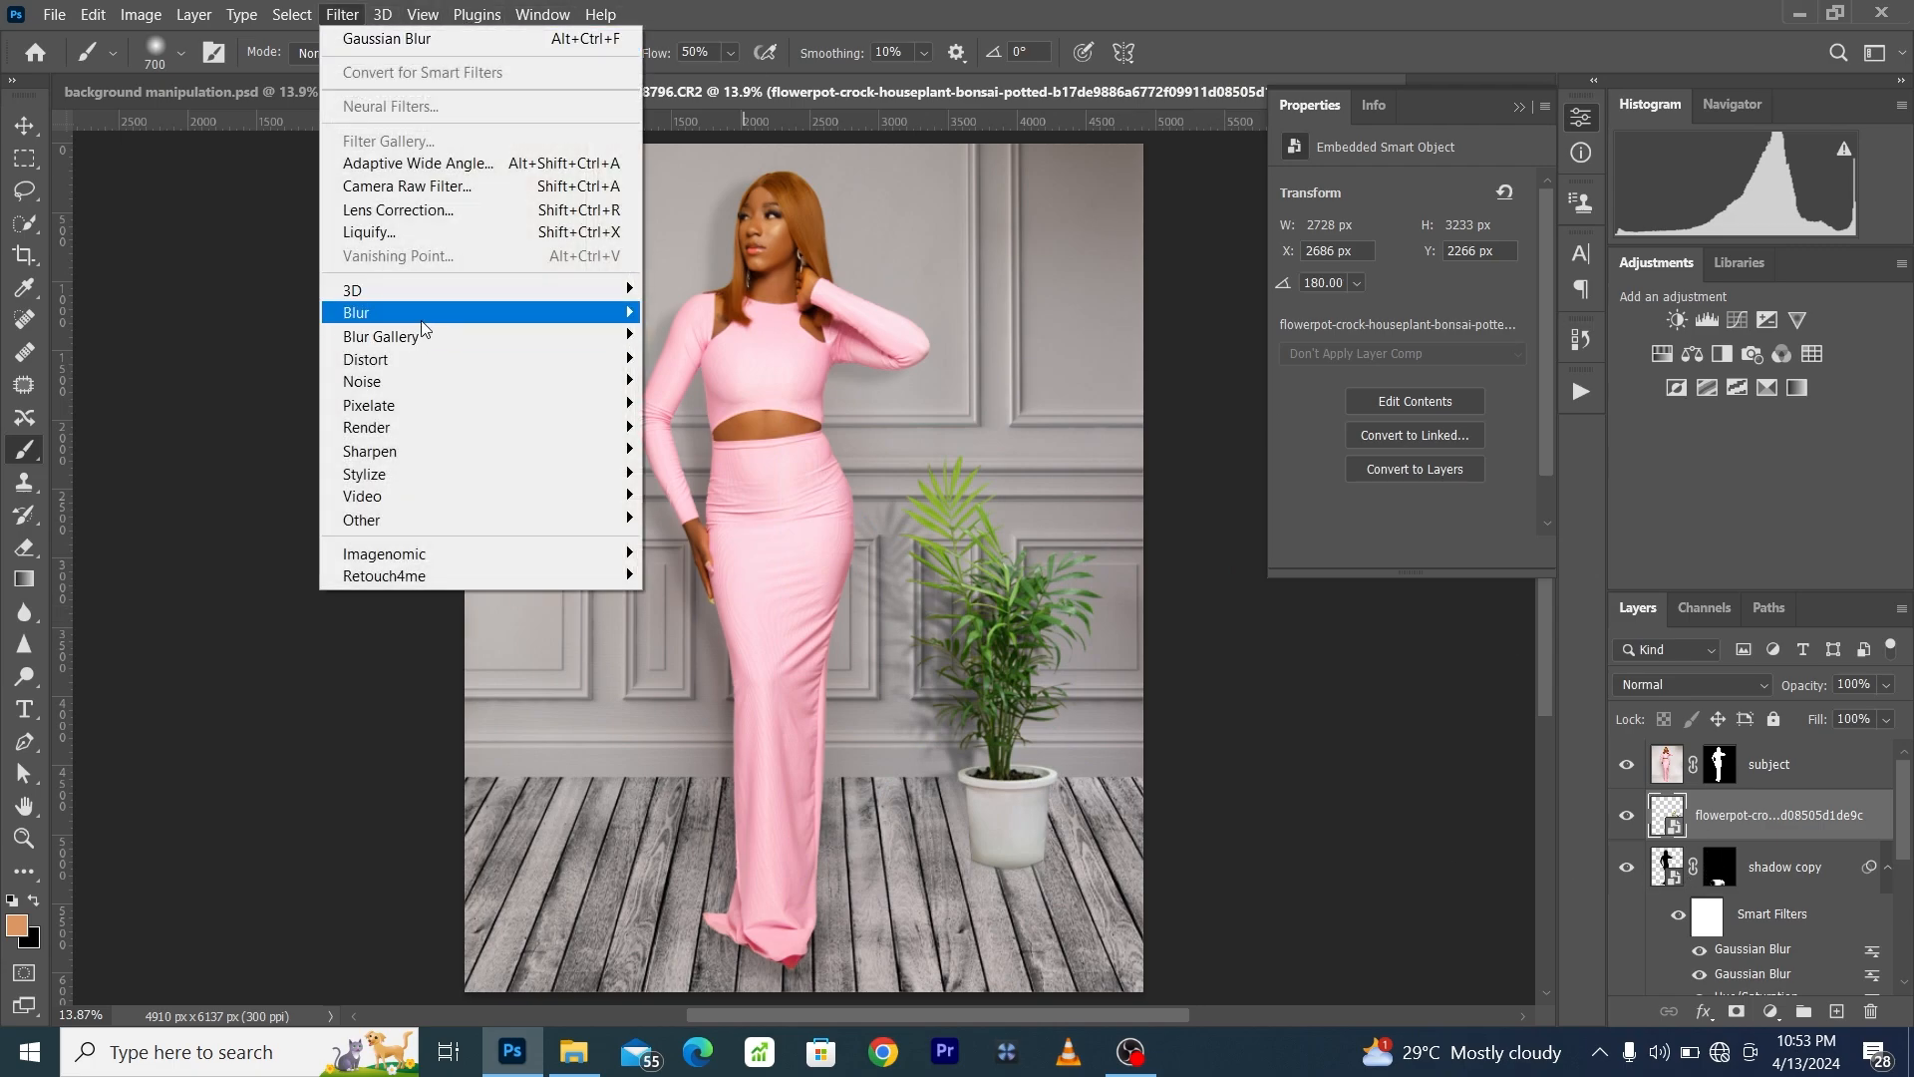
{"action": "mouse_move", "coordinate": [399, 312]}
{"action": "left_click", "coordinate": [737, 403]}
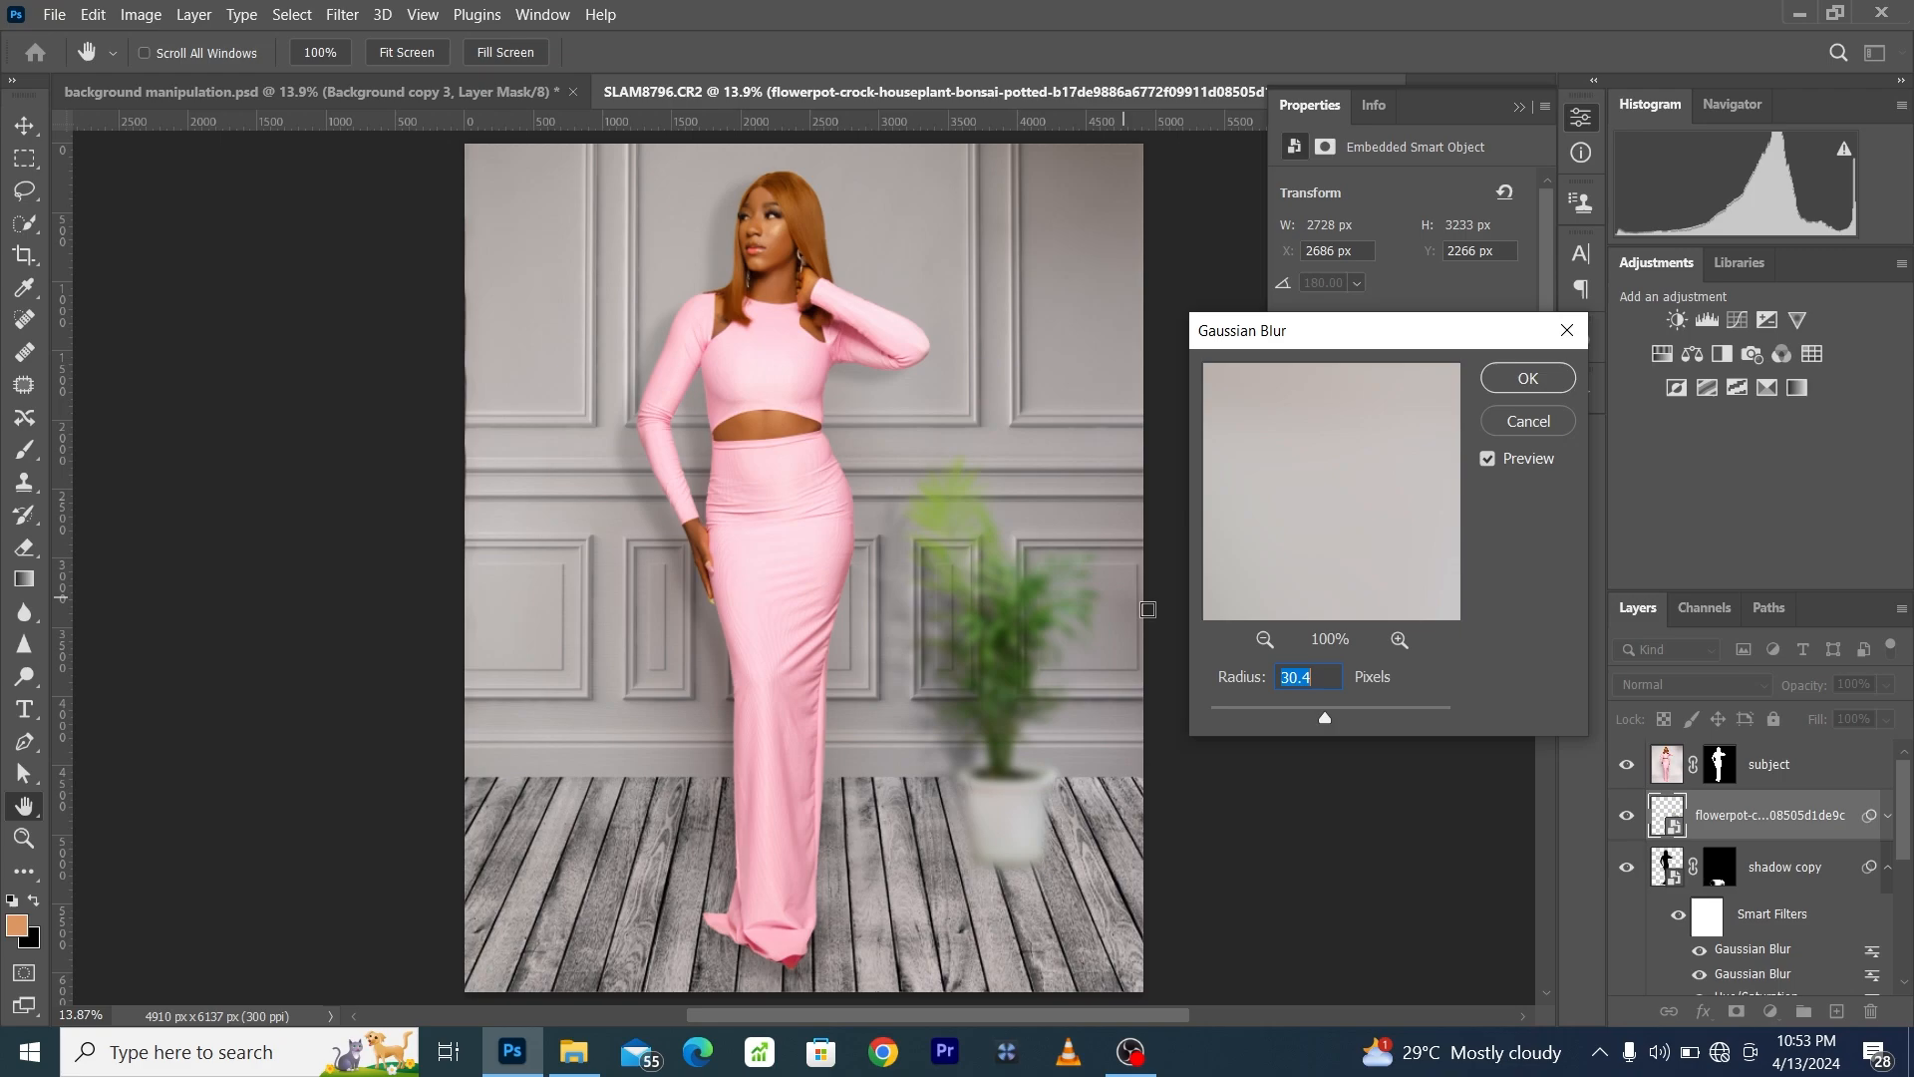
{"action": "left_click_drag", "start_coordinate": [1259, 705], "coordinate": [1252, 706]}
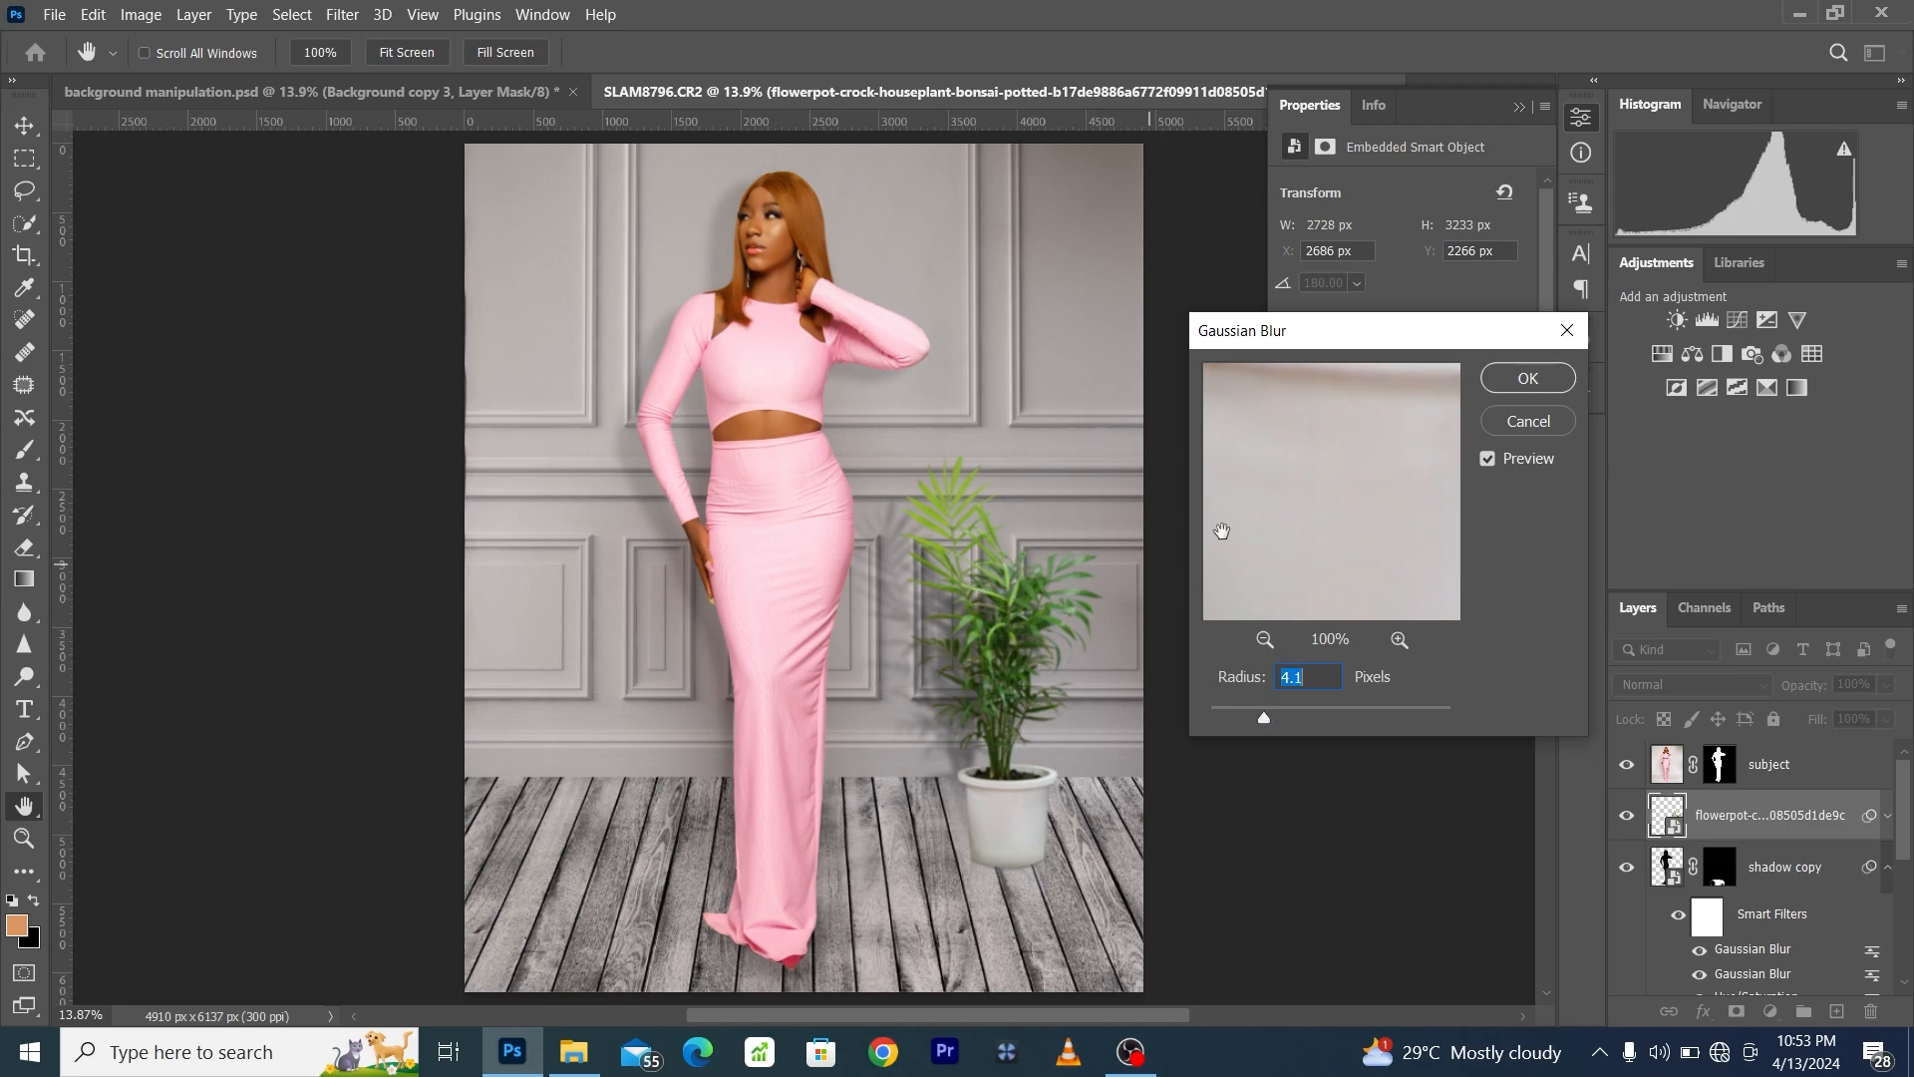
{"action": "left_click", "coordinate": [1525, 379]}
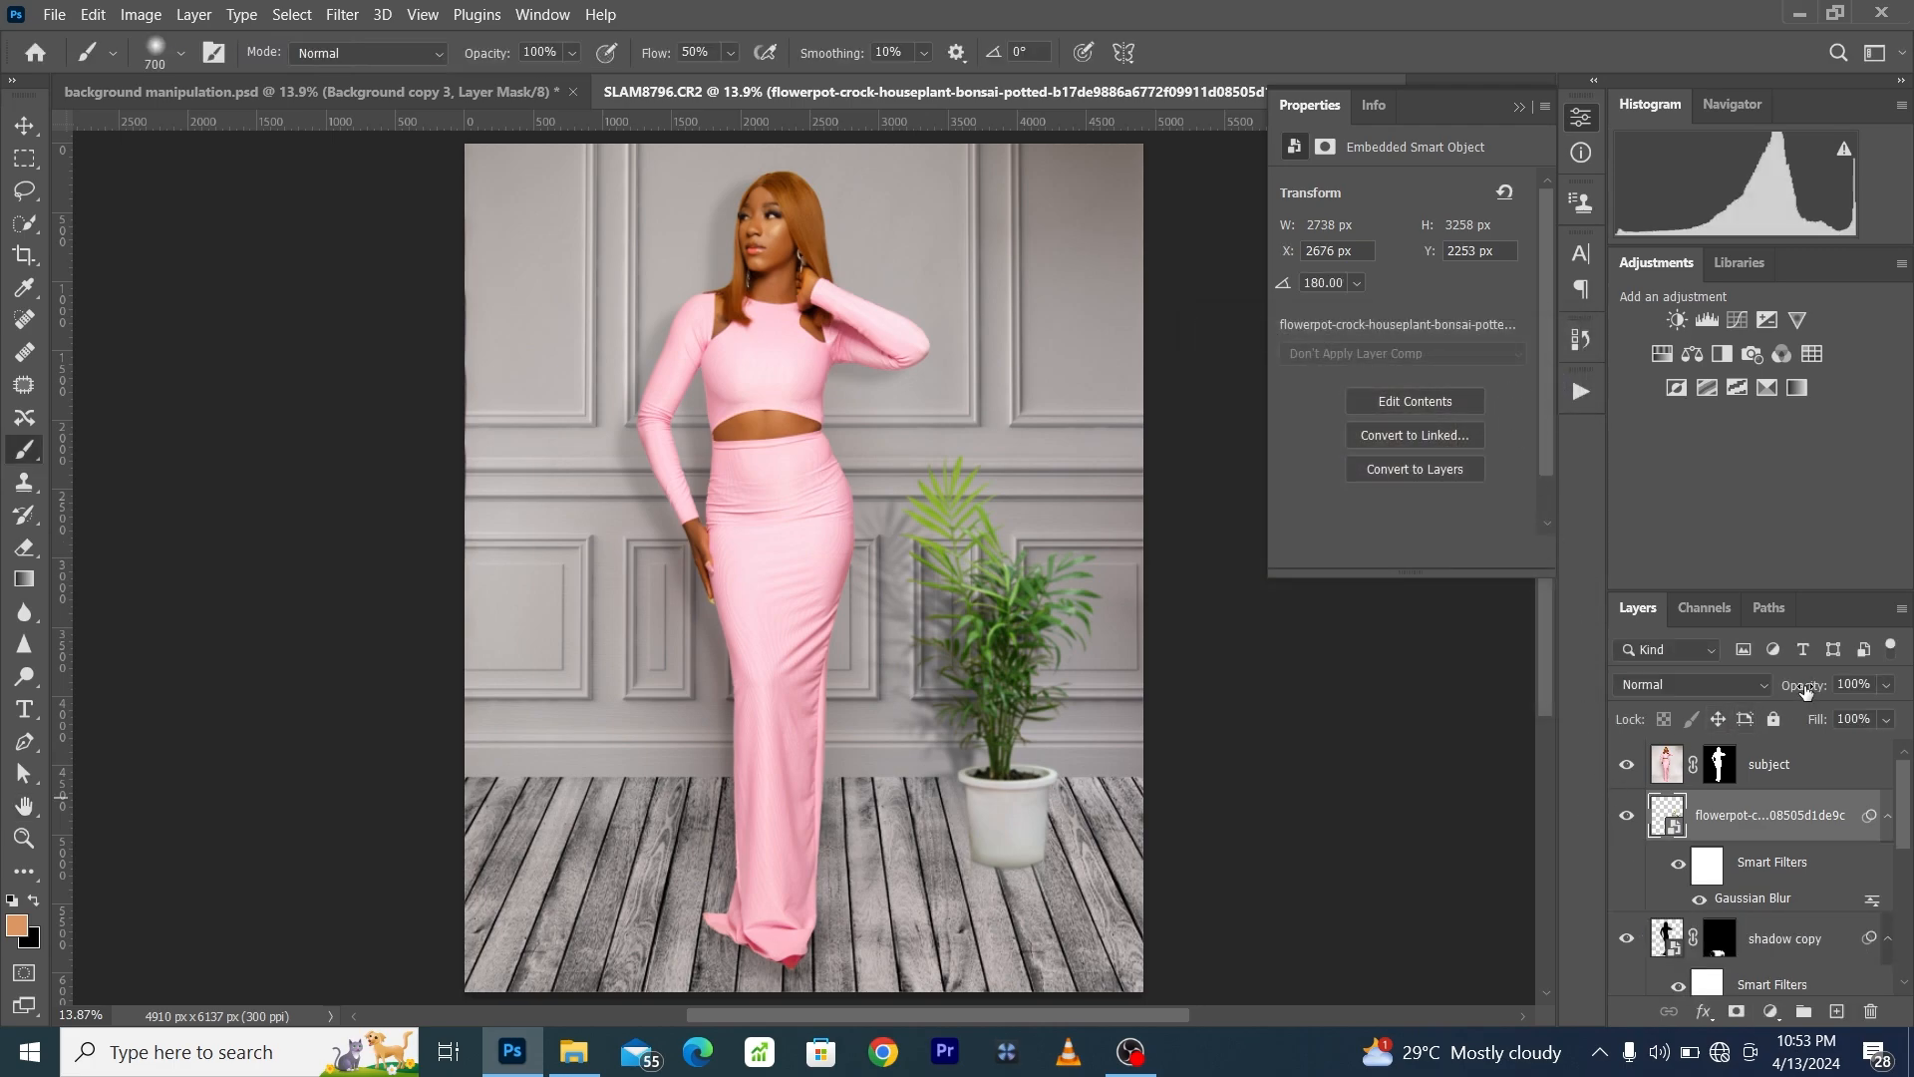
- Set the flowerpot layer's opacity to 96% and select the subject layer
{"action": "left_click_drag", "start_coordinate": [1805, 690], "coordinate": [1801, 689]}
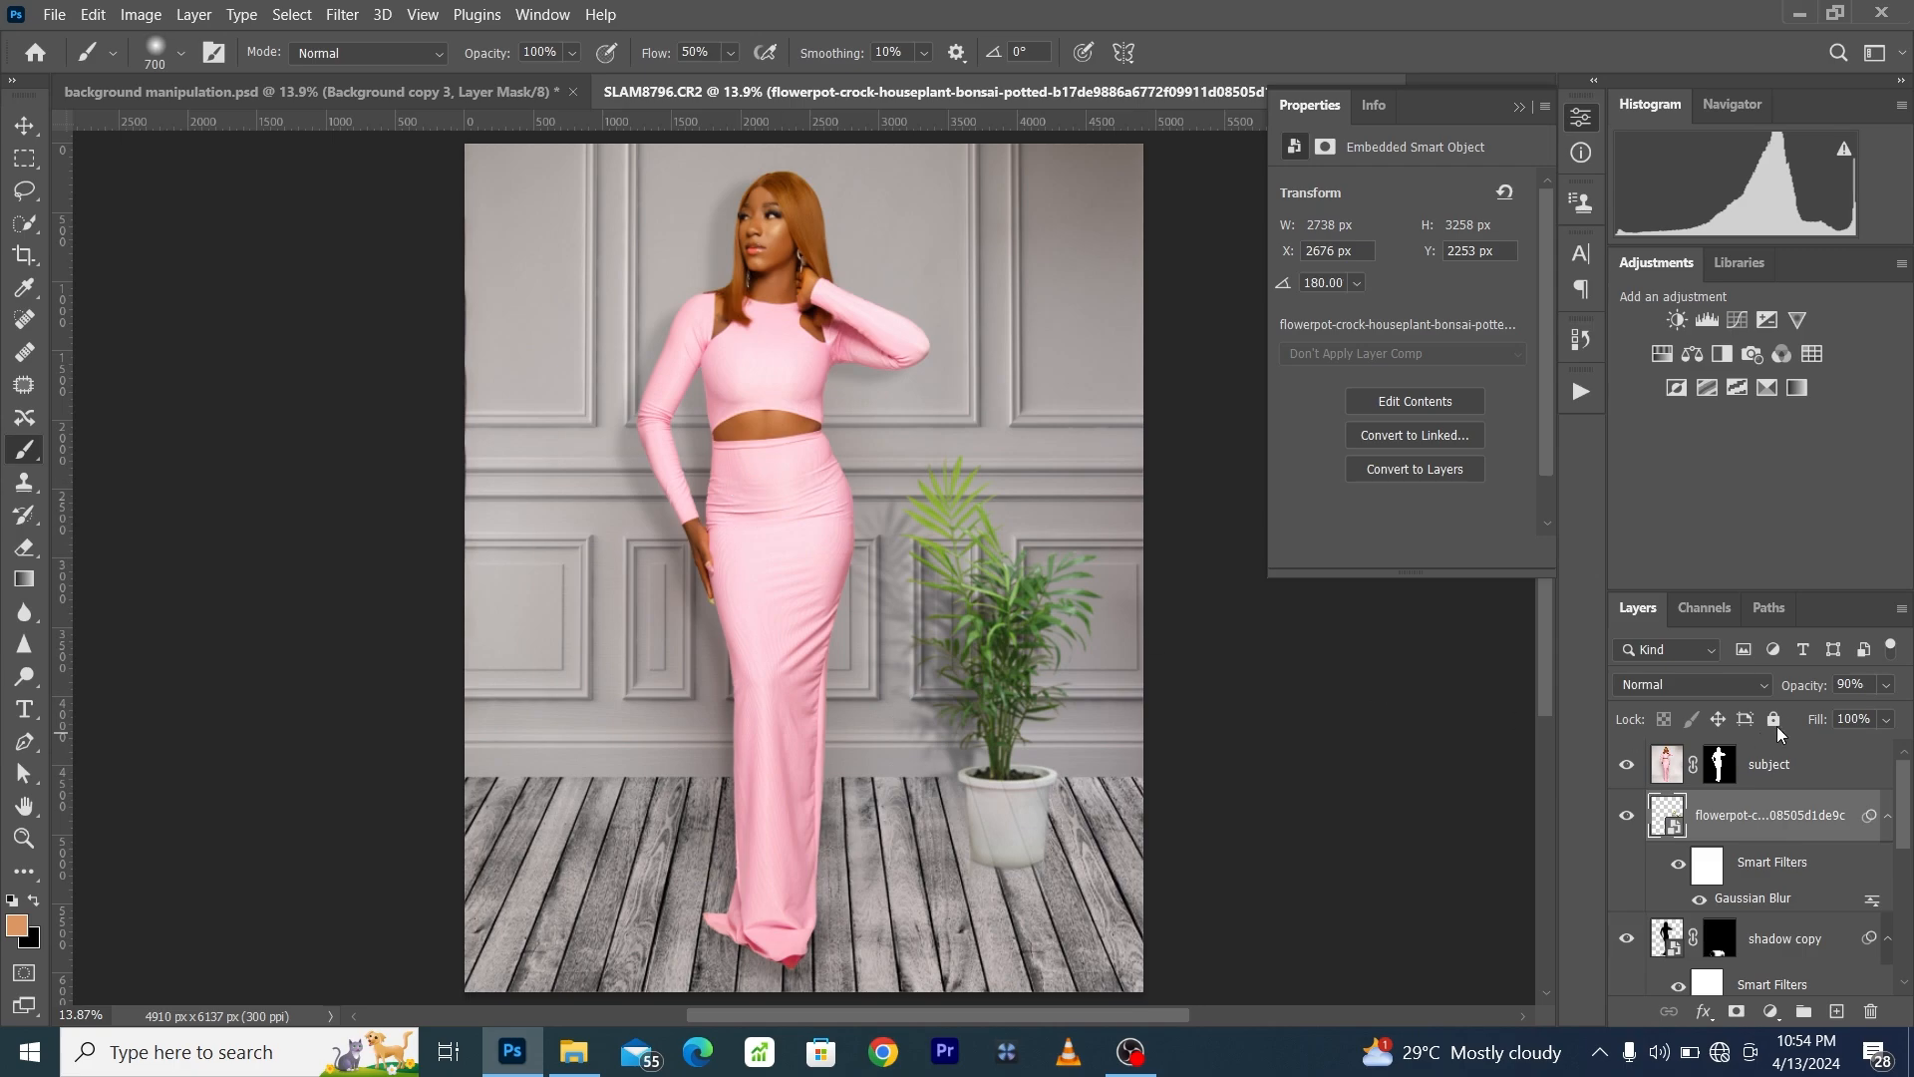
{"action": "left_click_drag", "start_coordinate": [1809, 687], "coordinate": [1813, 695]}
{"action": "left_click_drag", "start_coordinate": [1814, 696], "coordinate": [1814, 696]}
{"action": "left_click", "coordinate": [1786, 767]}
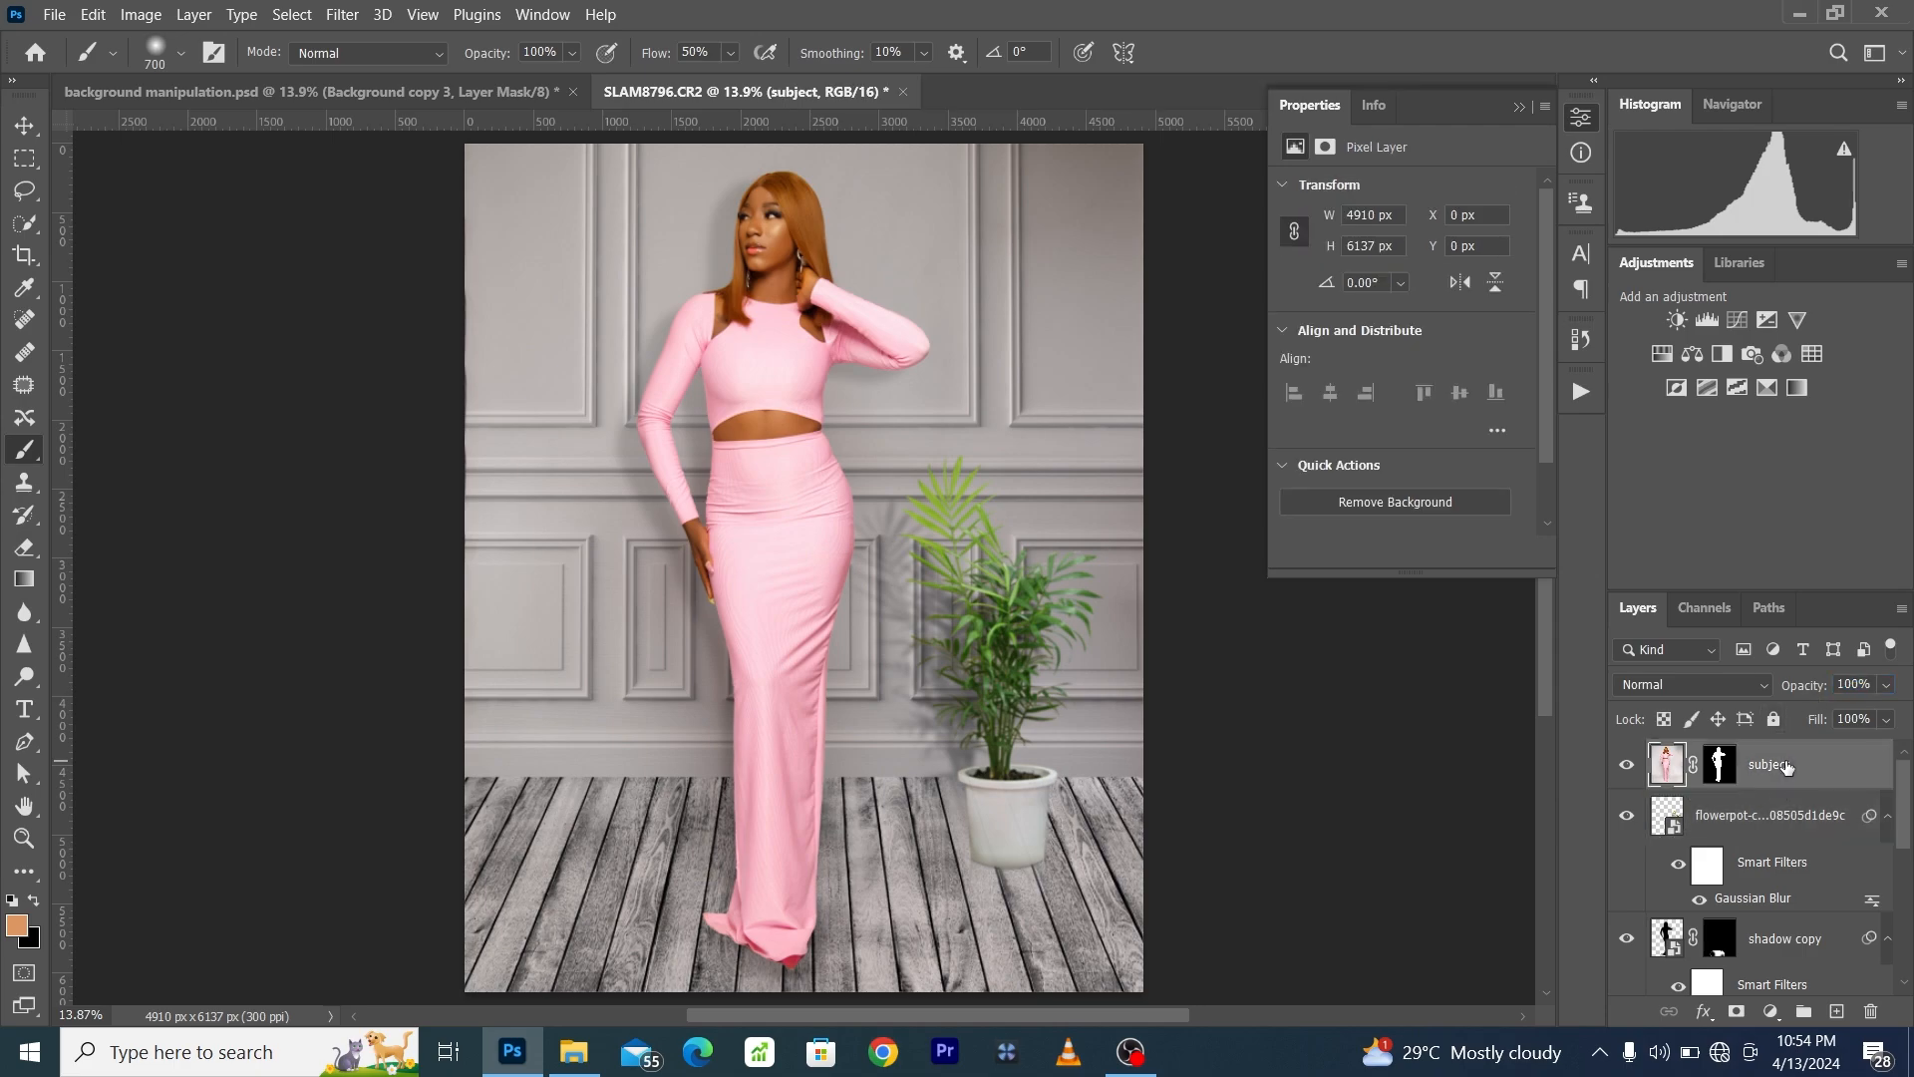
- Compare the full image with the original SLAM8796.CR2 history state, returning to the latest Master Opacity Change state
{"action": "left_click", "coordinate": [1582, 342]}
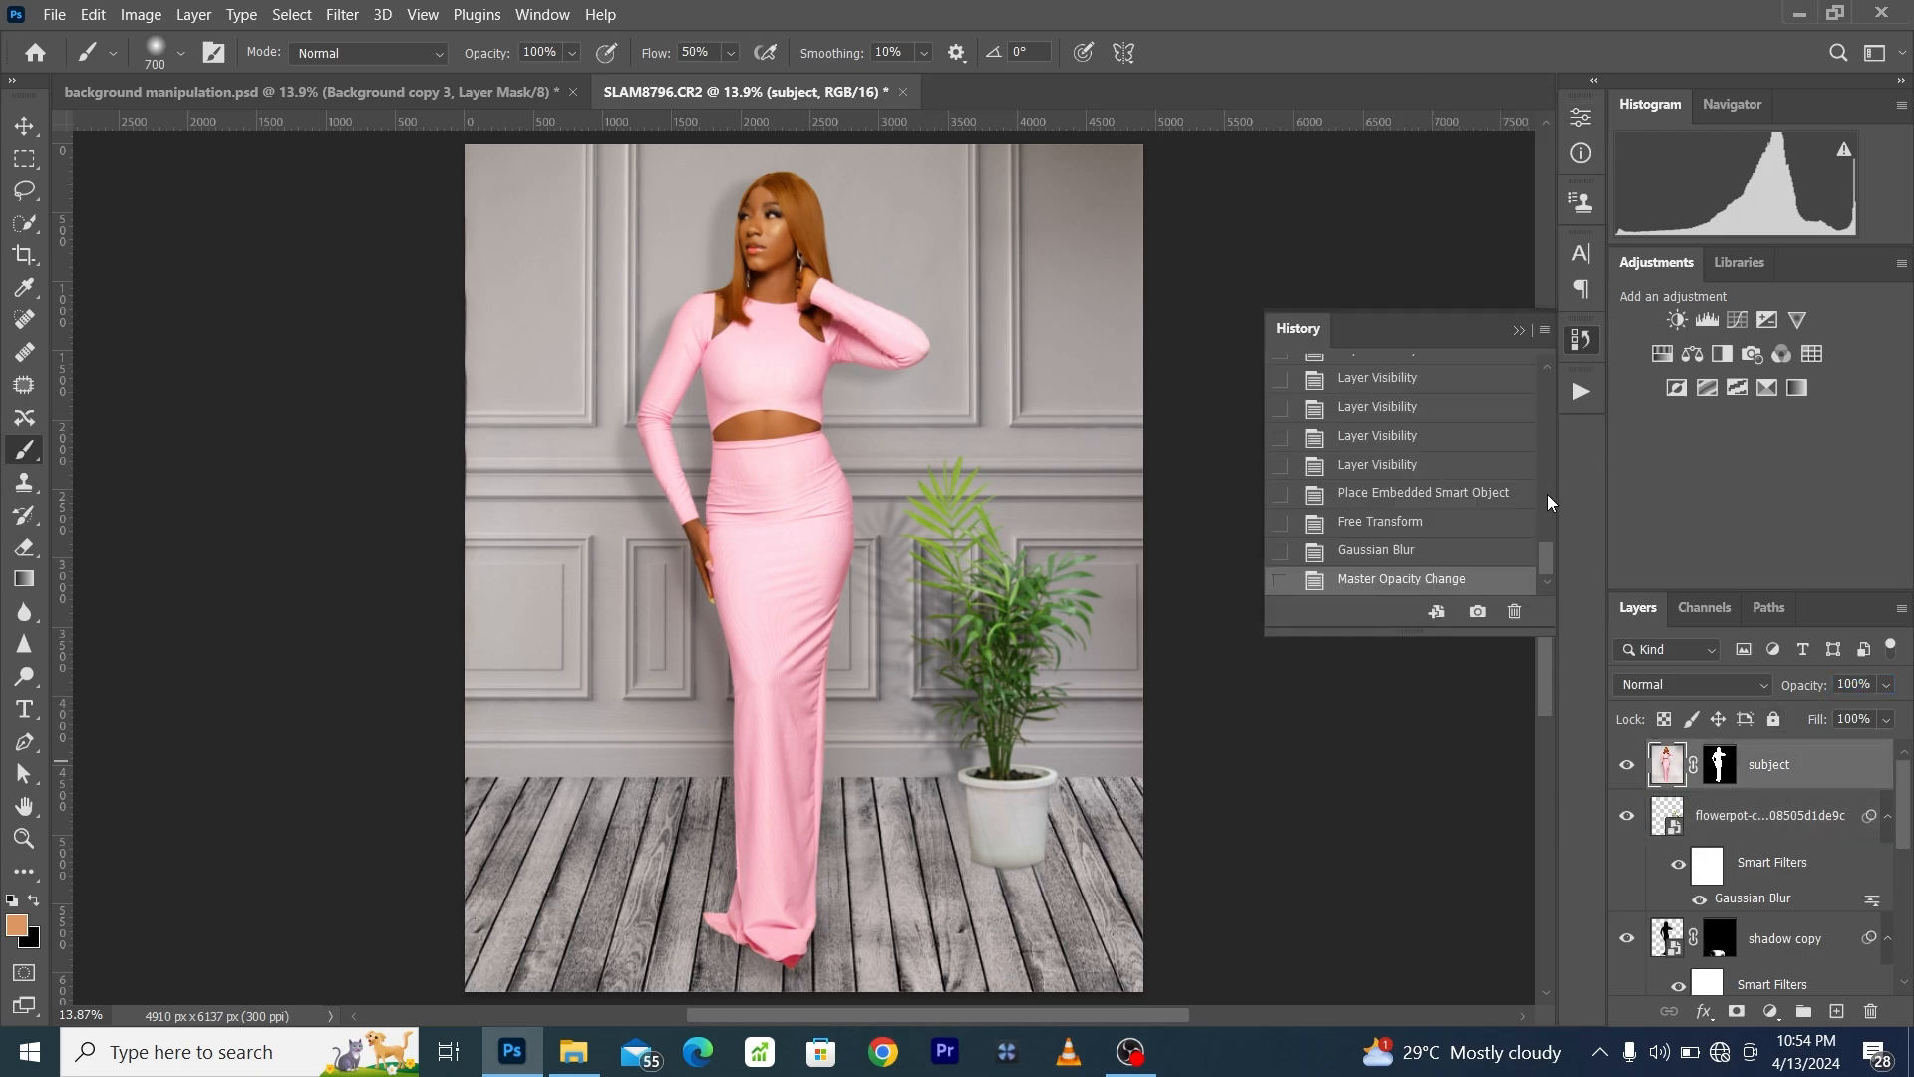
{"action": "scroll", "coordinate": [1543, 534], "scroll_direction": "up", "scroll_amount": 3}
{"action": "left_click_drag", "start_coordinate": [1551, 511], "coordinate": [1551, 368]}
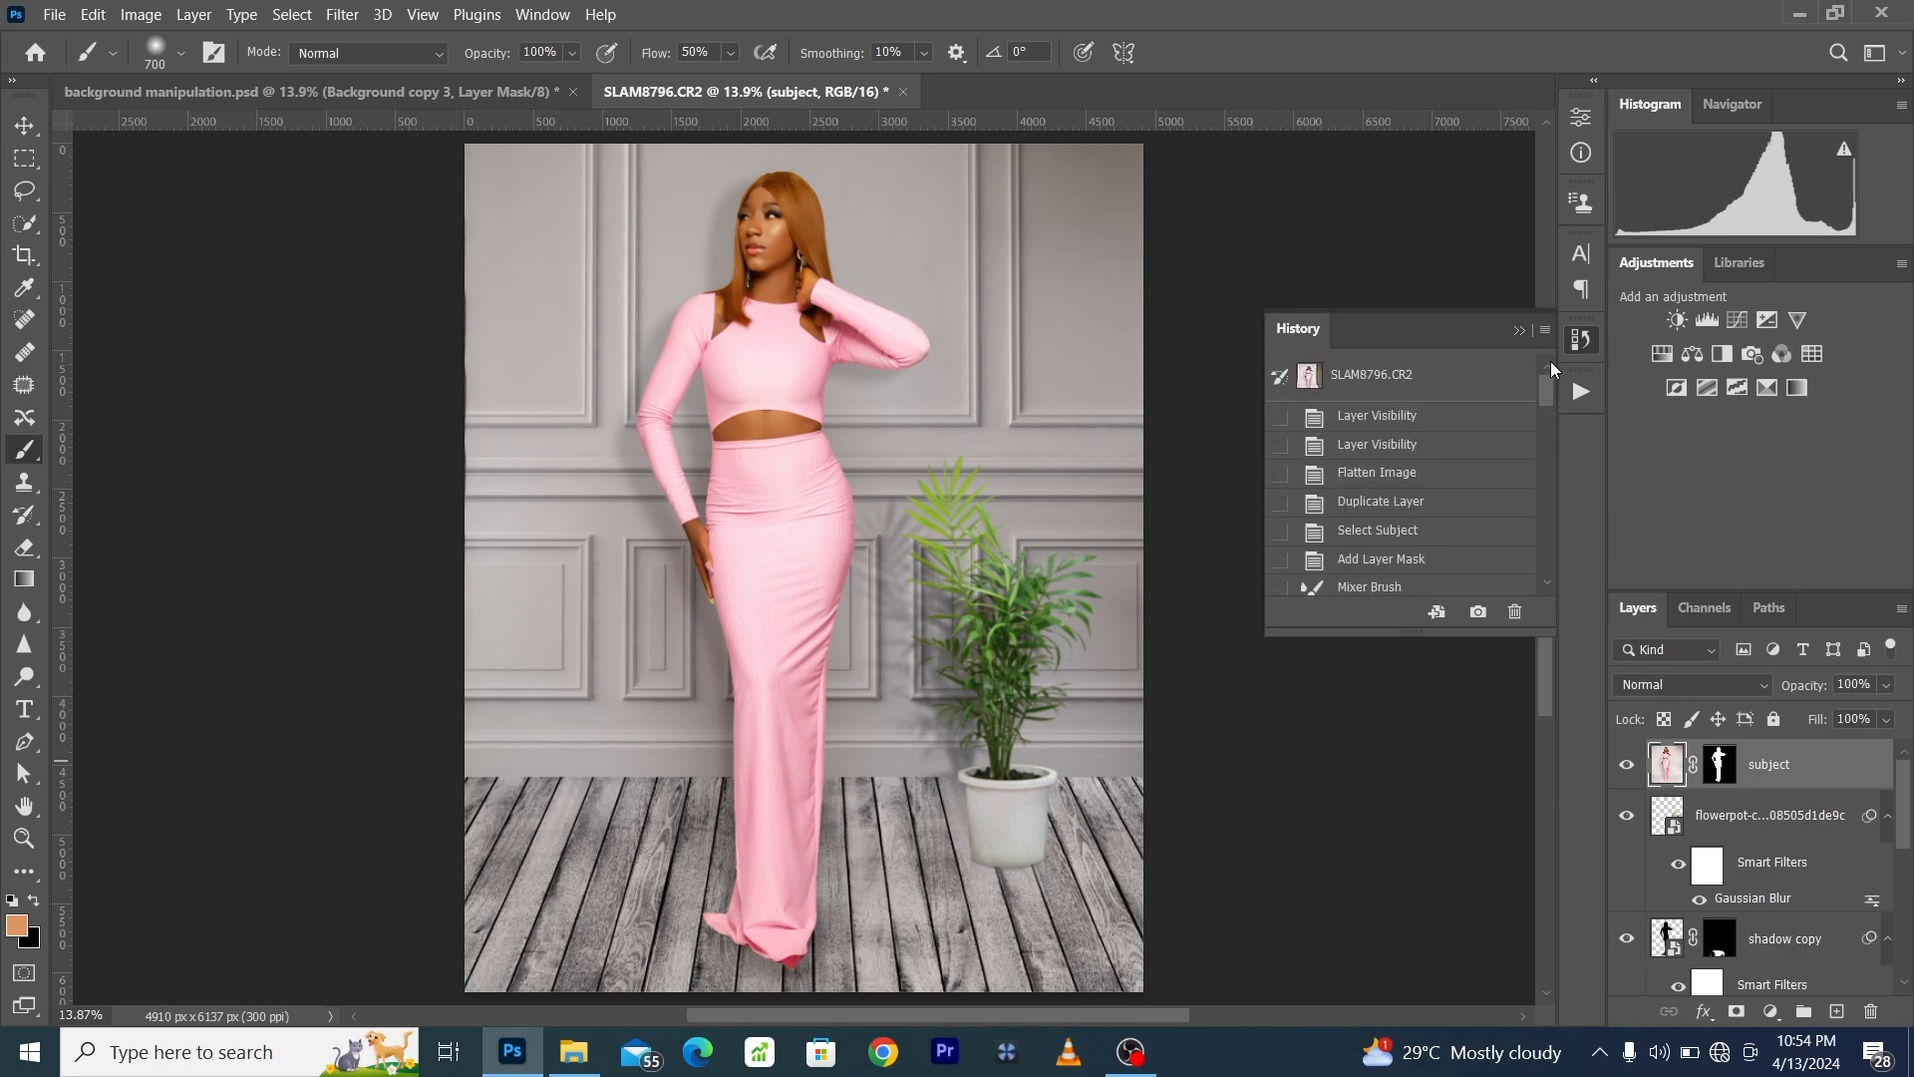
{"action": "left_click", "coordinate": [1418, 381]}
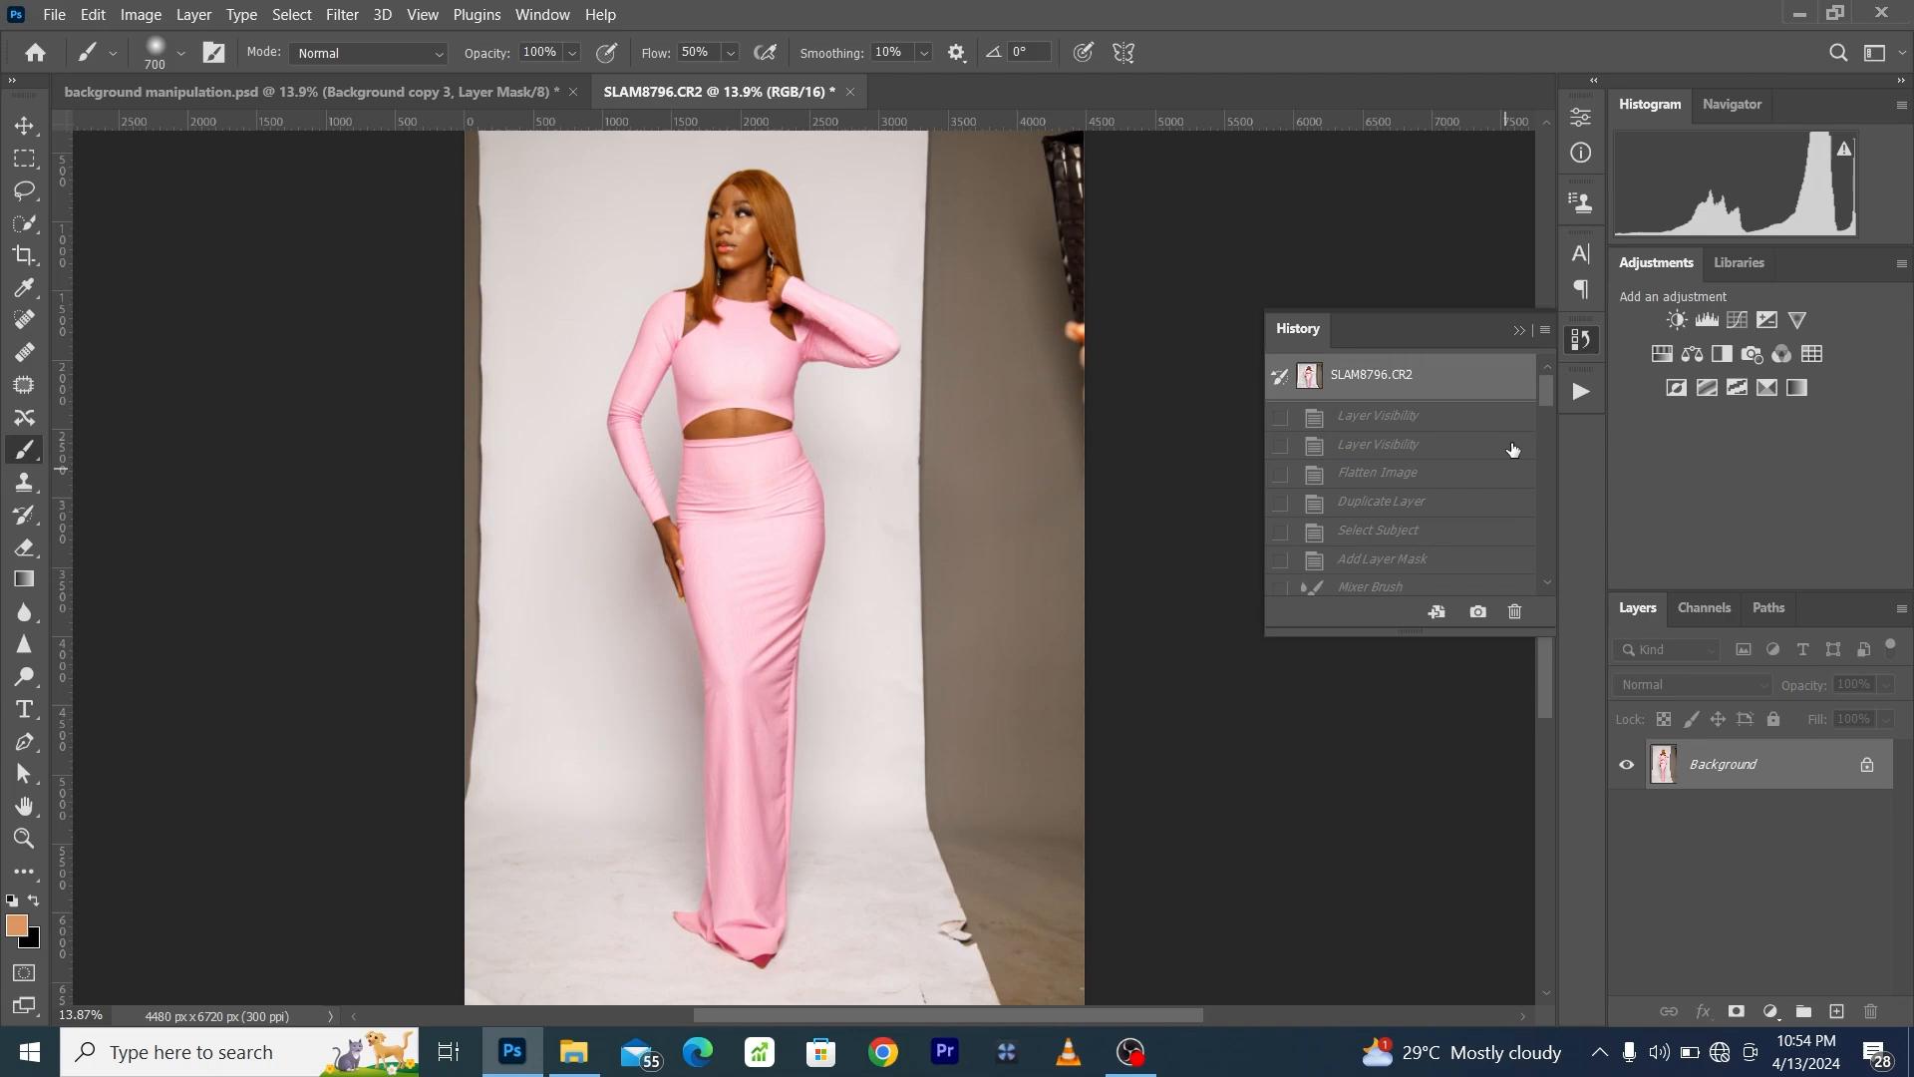
{"action": "left_click_drag", "start_coordinate": [1539, 391], "coordinate": [1540, 590]}
{"action": "left_click", "coordinate": [1457, 582]}
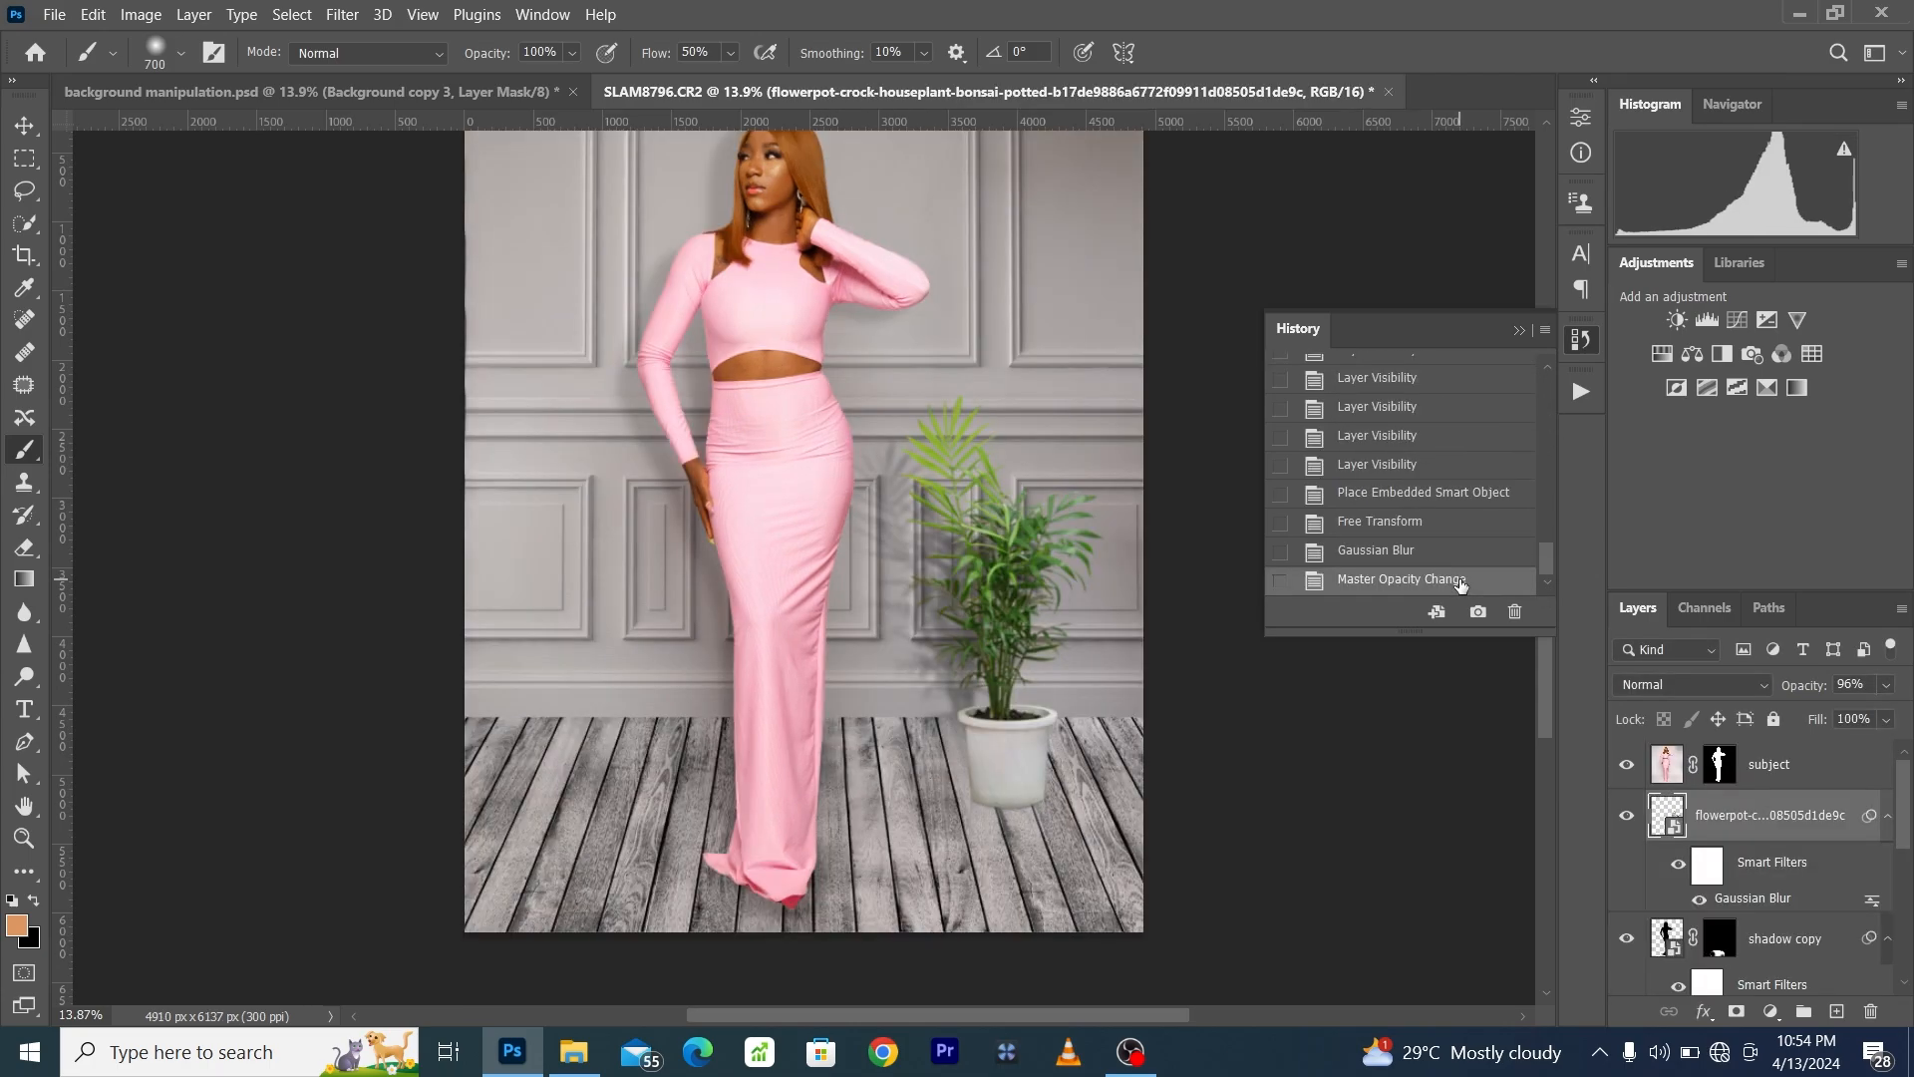
- Compare the woman's upper body close up with the original history state, and return to the latest edit
{"action": "left_click", "coordinate": [24, 838]}
{"action": "scroll", "coordinate": [754, 493], "scroll_direction": "up", "scroll_amount": 2}
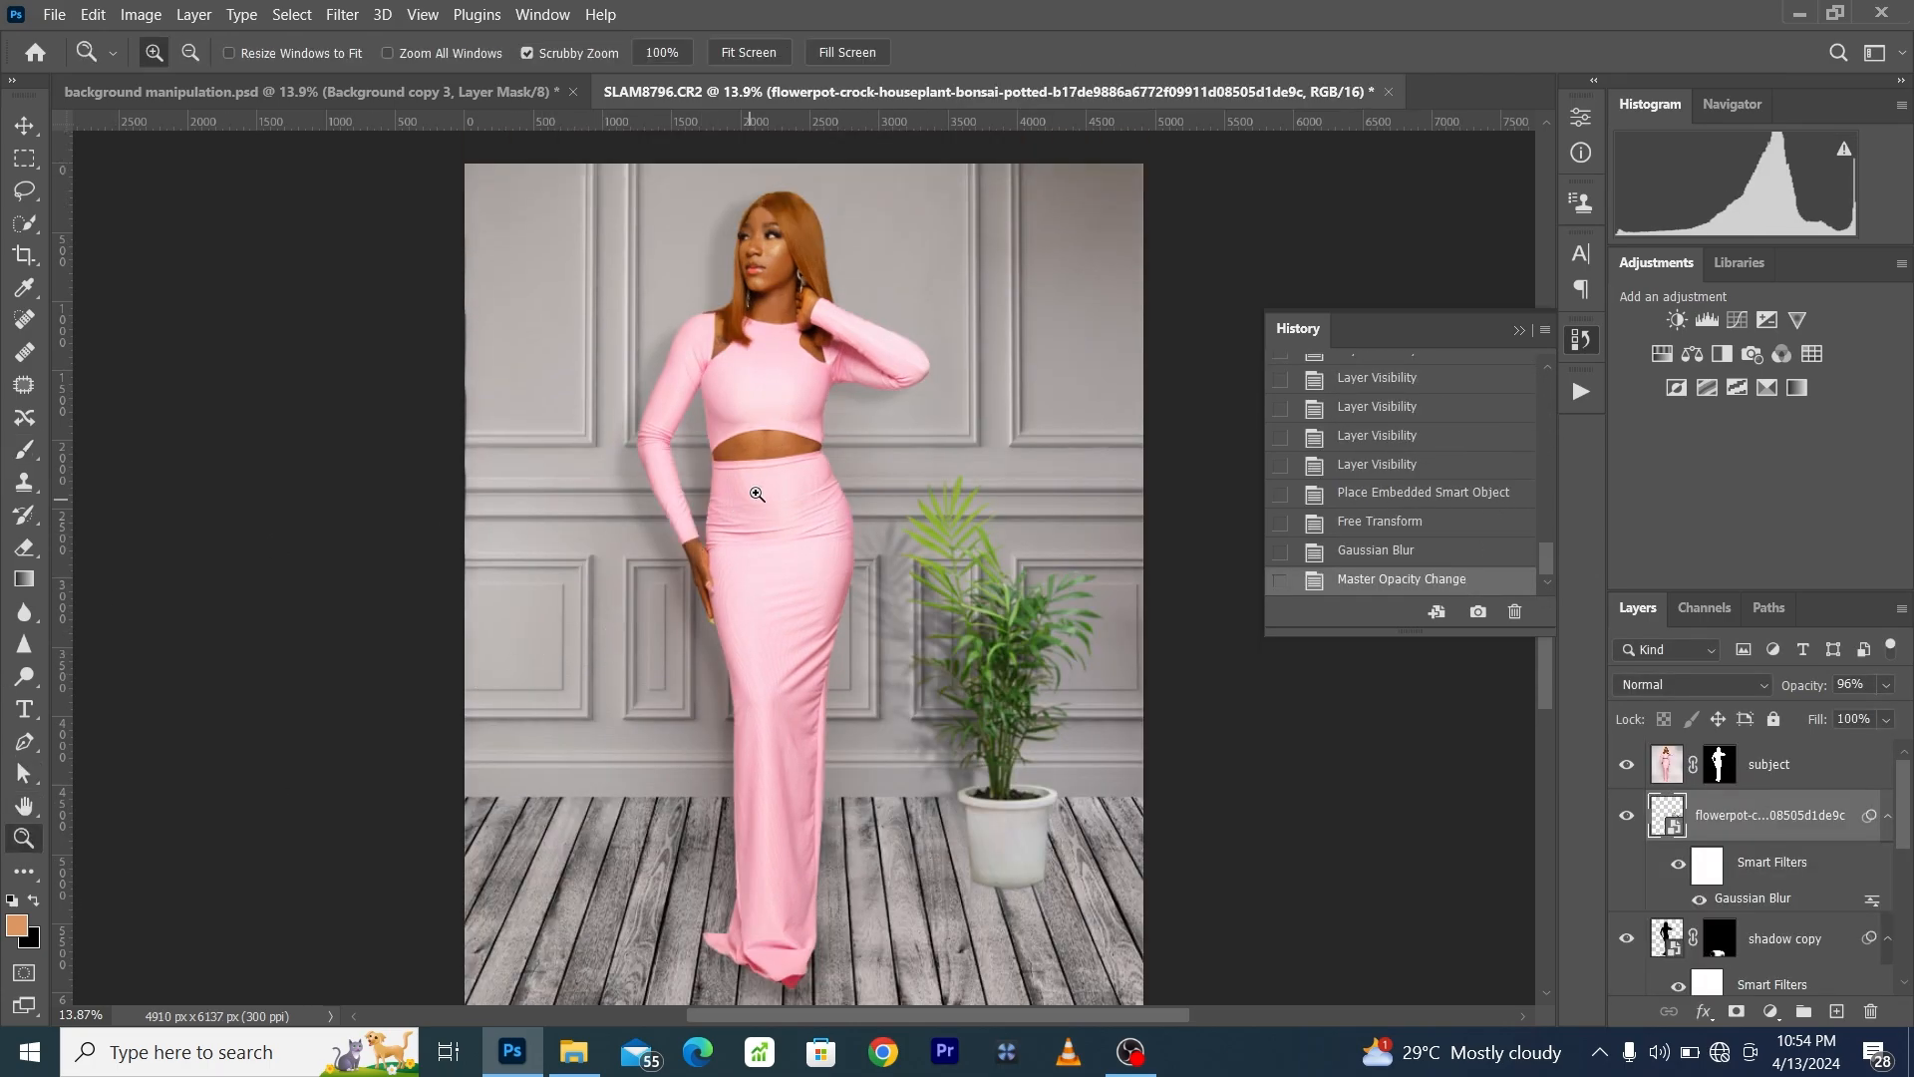
{"action": "left_click_drag", "start_coordinate": [744, 165], "coordinate": [1261, 363]}
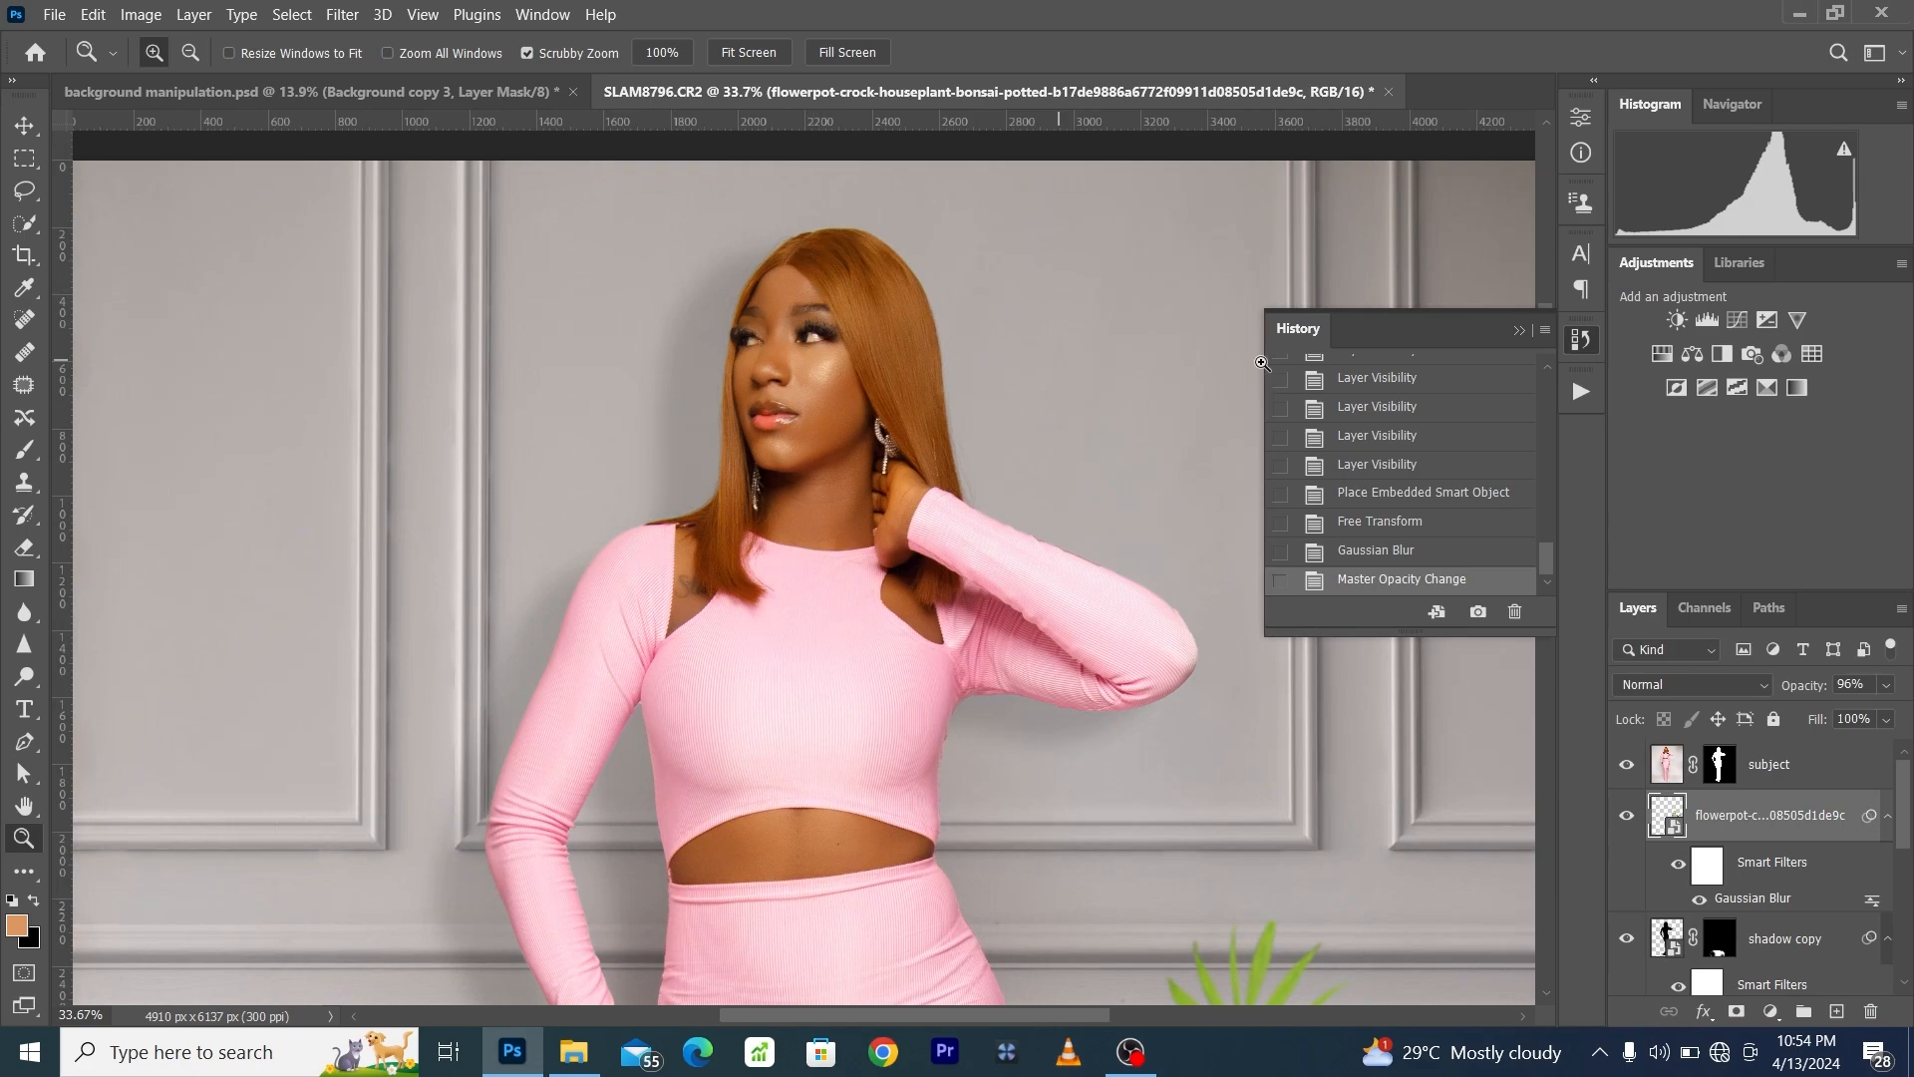
{"action": "left_click_drag", "start_coordinate": [1546, 555], "coordinate": [1546, 364]}
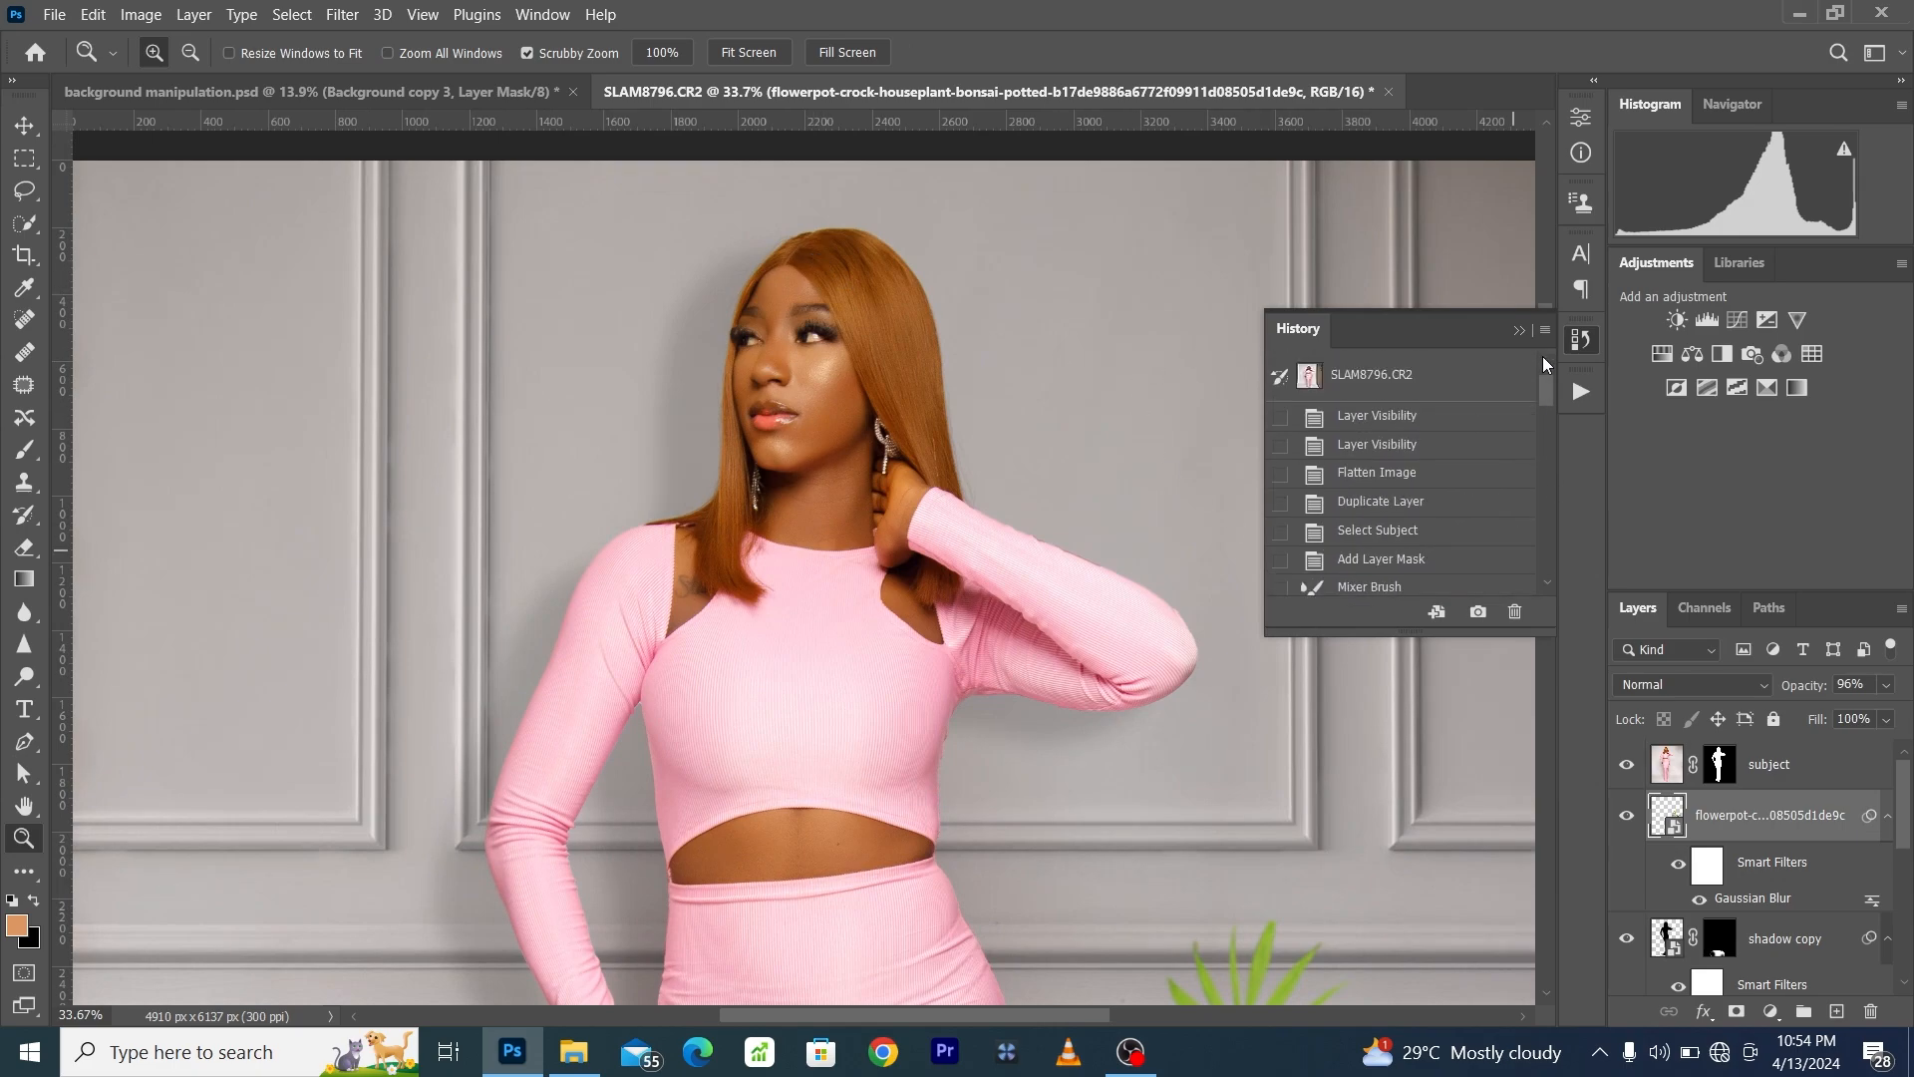
{"action": "left_click", "coordinate": [1436, 386]}
{"action": "scroll", "coordinate": [703, 487], "scroll_direction": "down", "scroll_amount": 3}
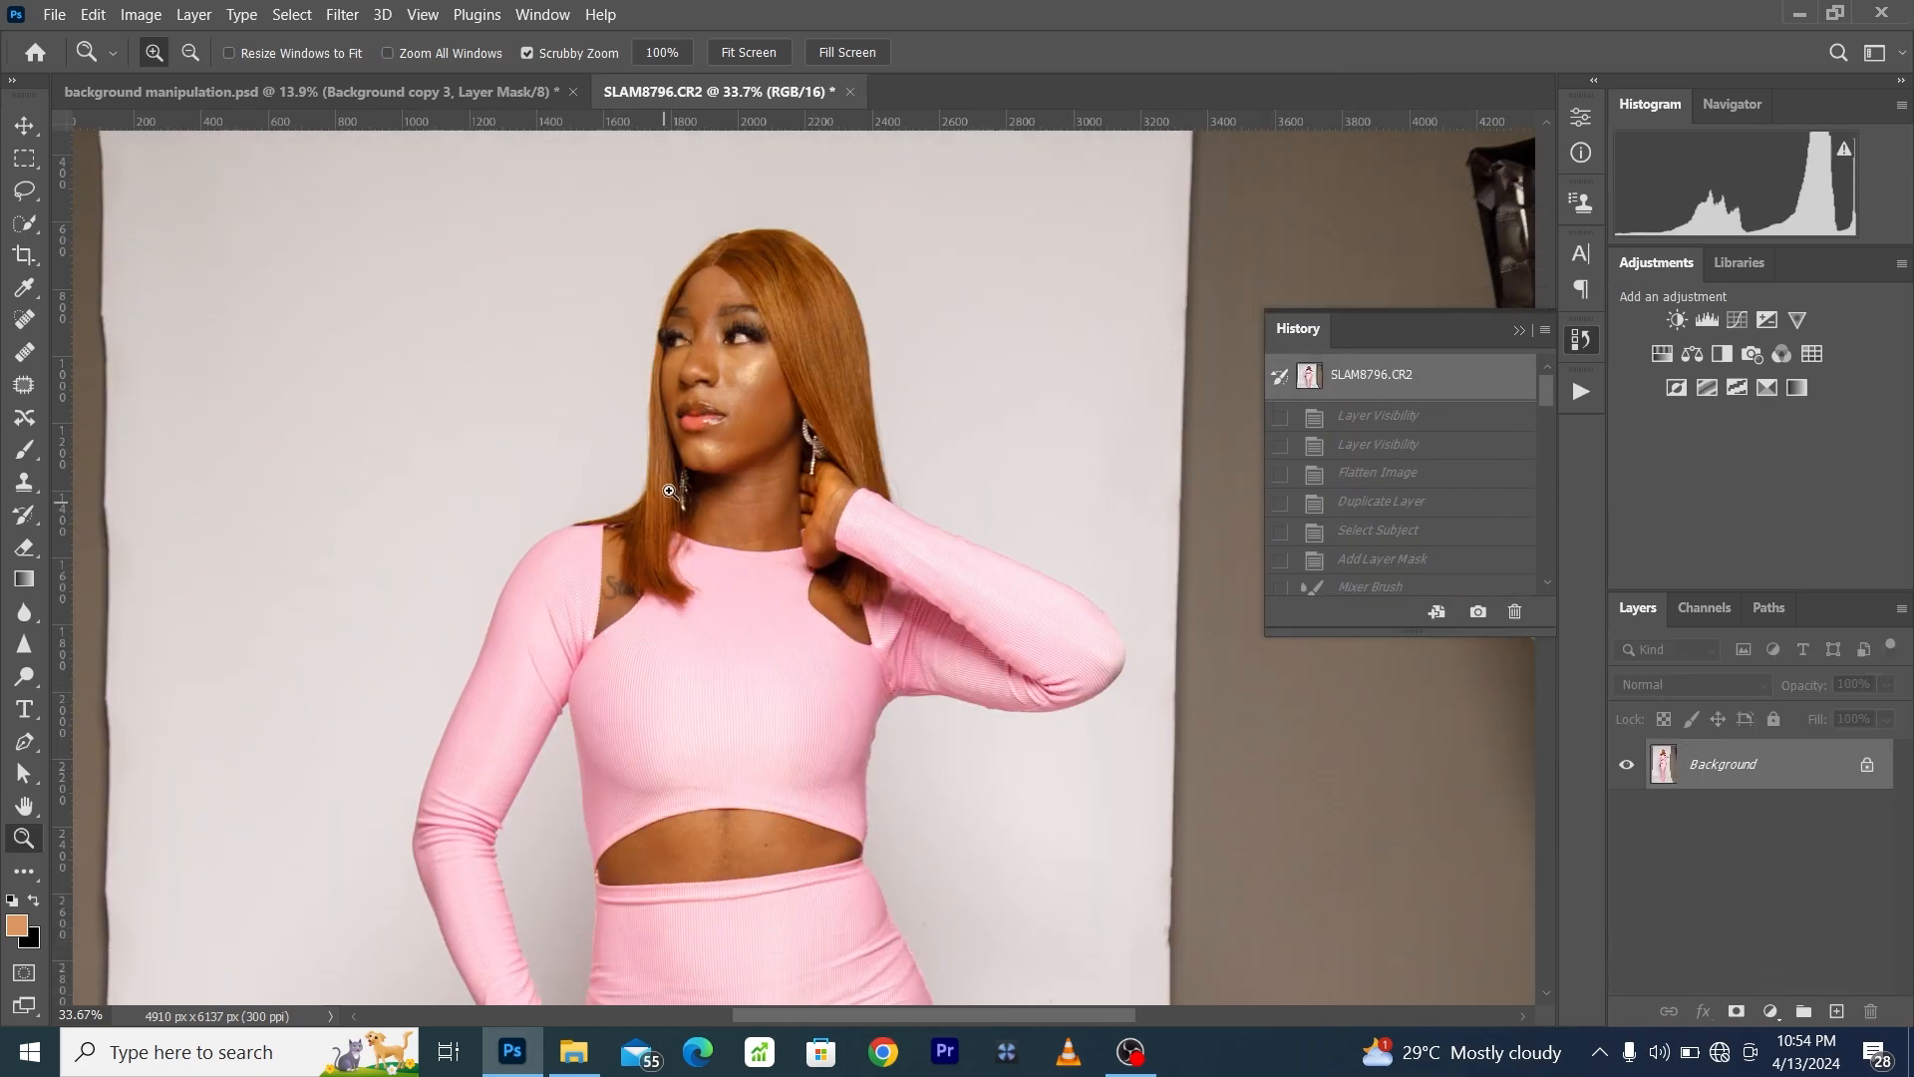
{"action": "left_click_drag", "start_coordinate": [1547, 397], "coordinate": [1547, 607]}
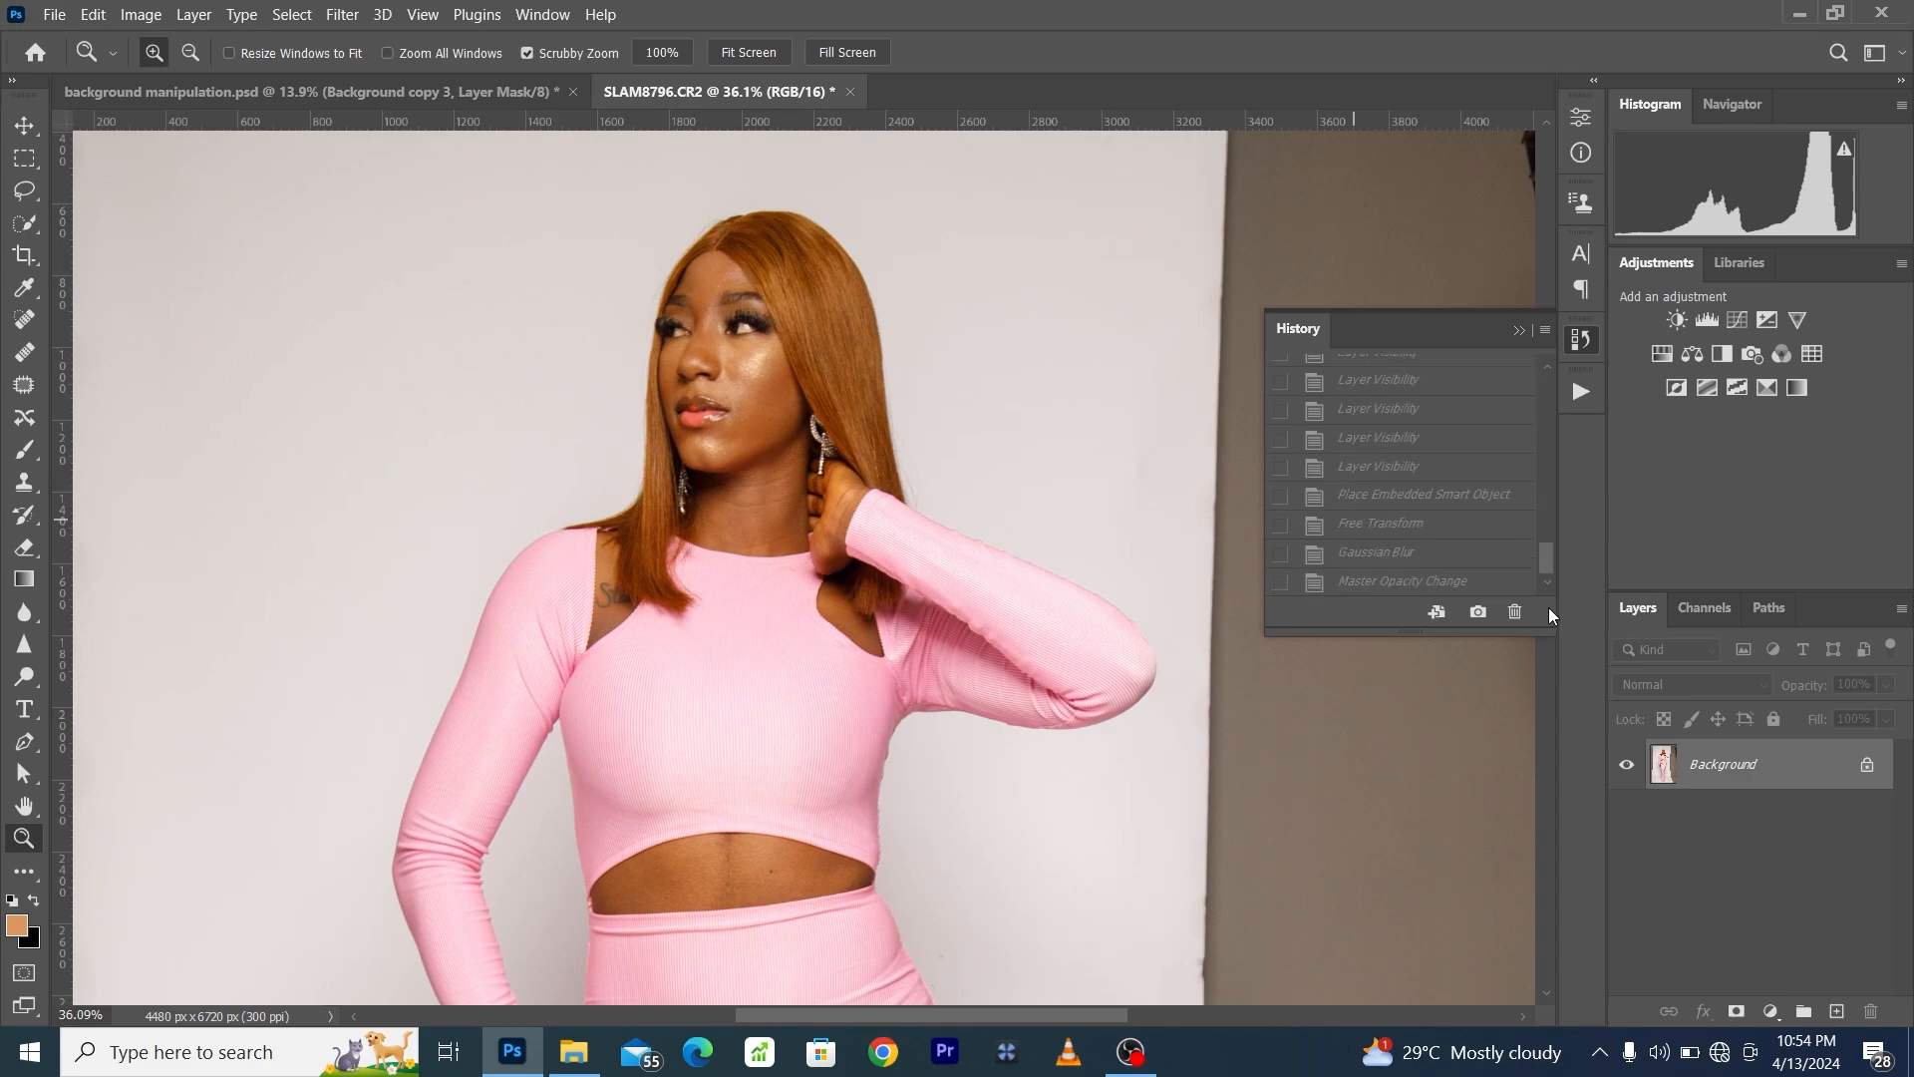
{"action": "left_click", "coordinate": [1450, 580]}
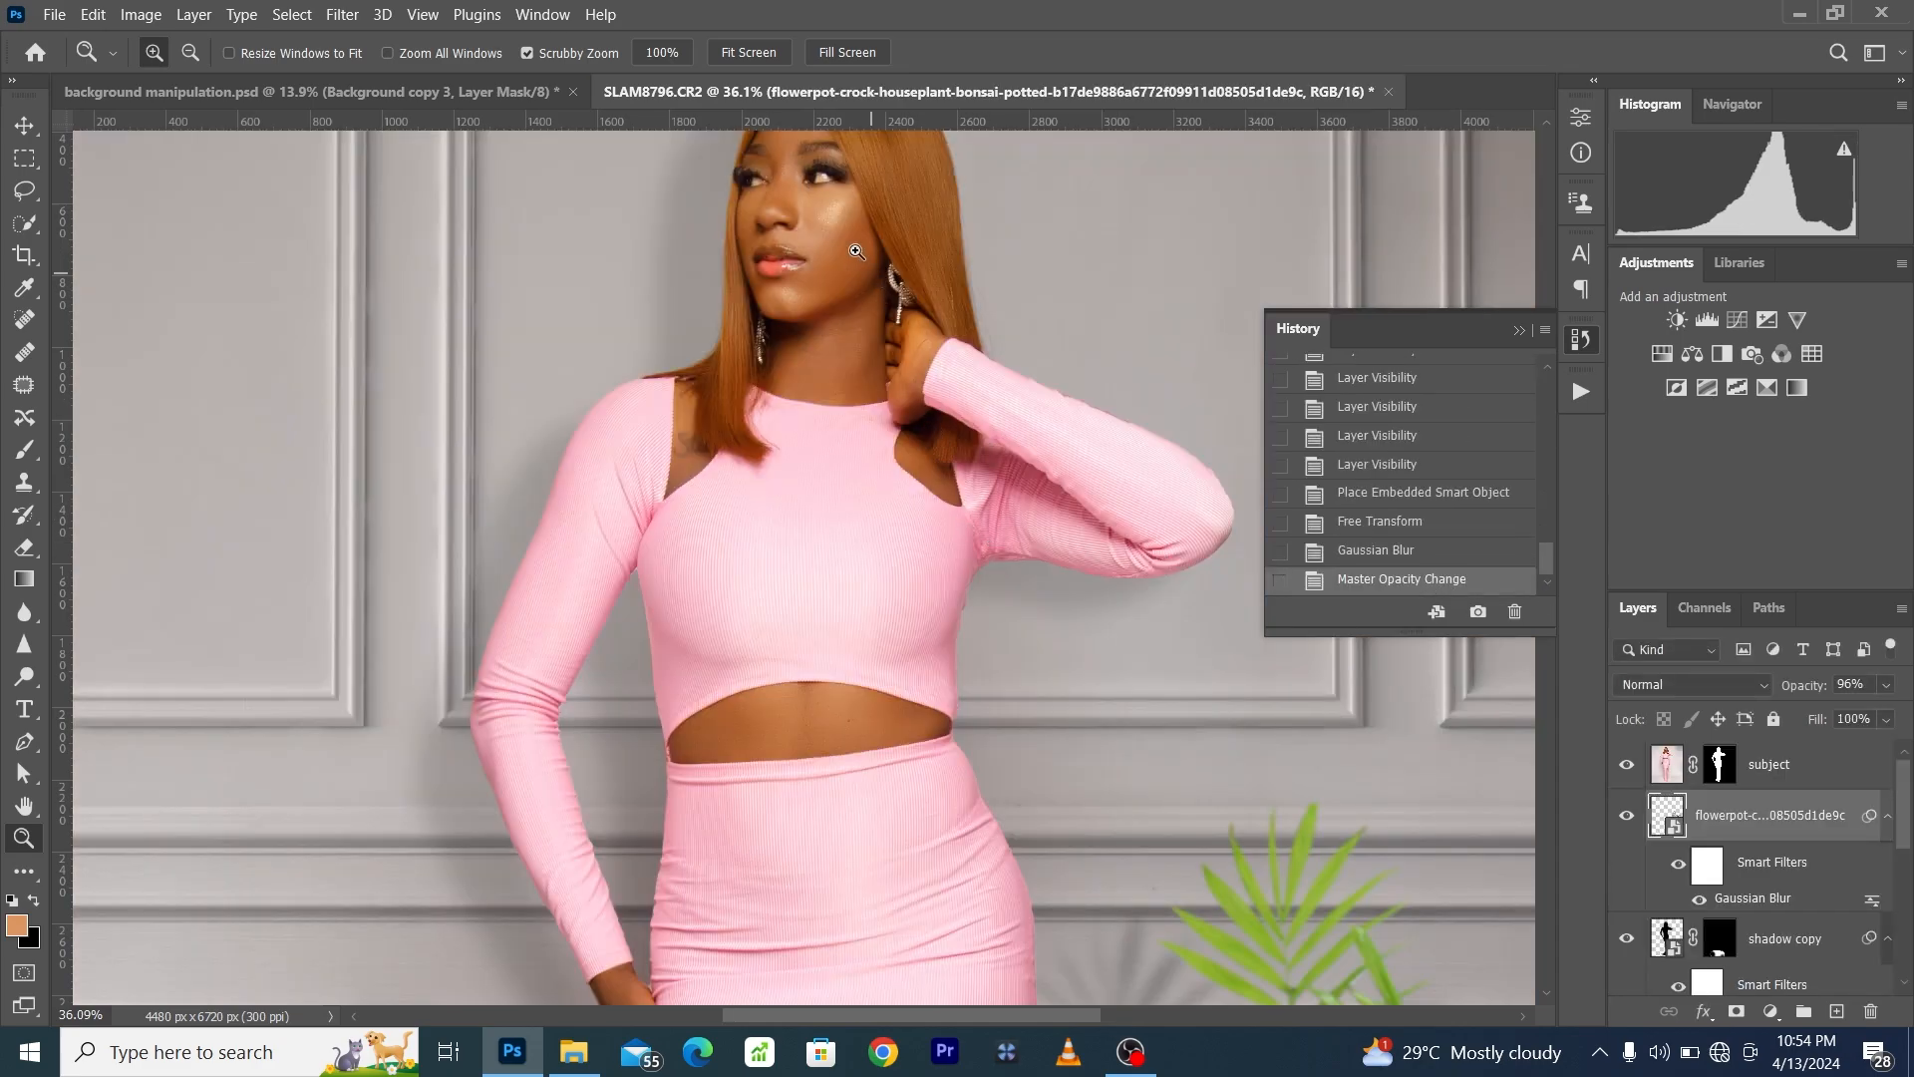
- Examine the retouched face, hair and outfit up close, checking the whole composite between close-ups
{"action": "left_click_drag", "start_coordinate": [846, 221], "coordinate": [1007, 289]}
{"action": "left_click_drag", "start_coordinate": [878, 533], "coordinate": [833, 522]}
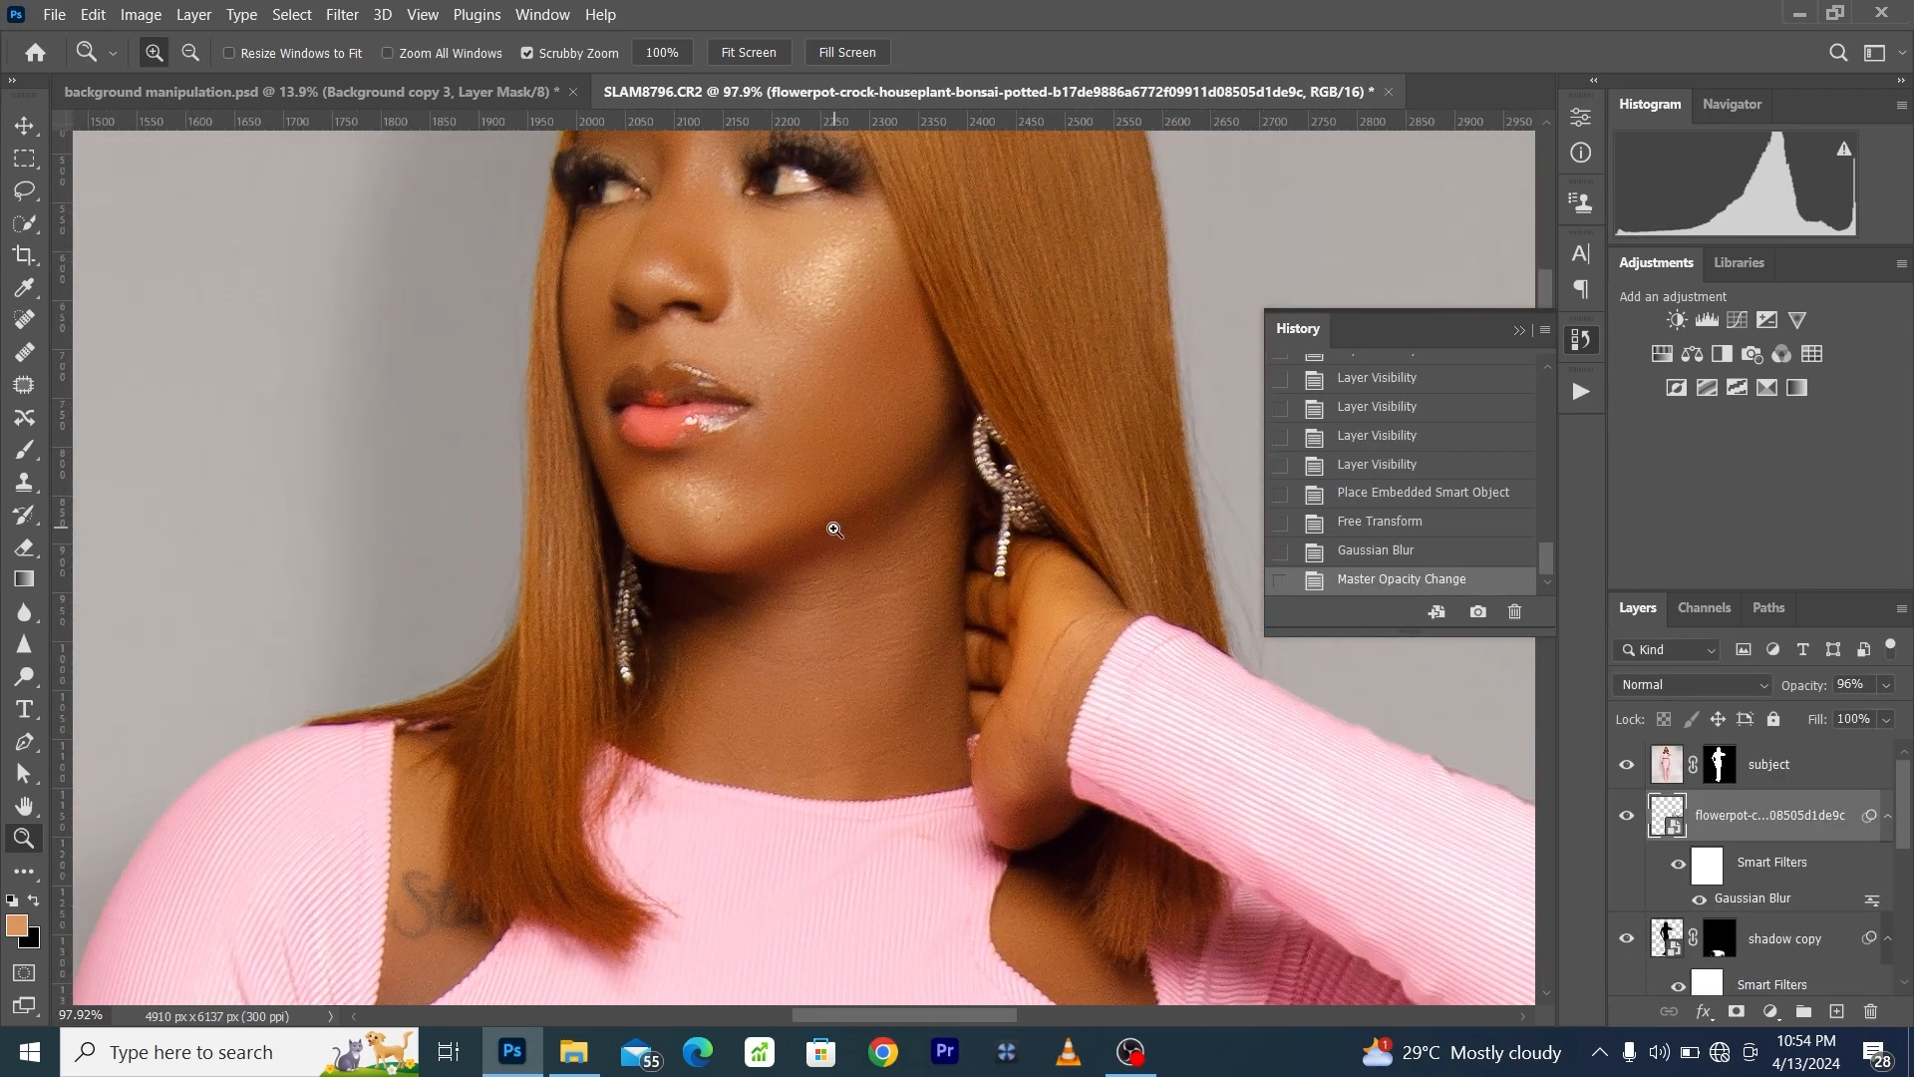
{"action": "scroll", "coordinate": [834, 522], "scroll_direction": "up", "scroll_amount": 2}
{"action": "left_click", "coordinate": [1582, 392]}
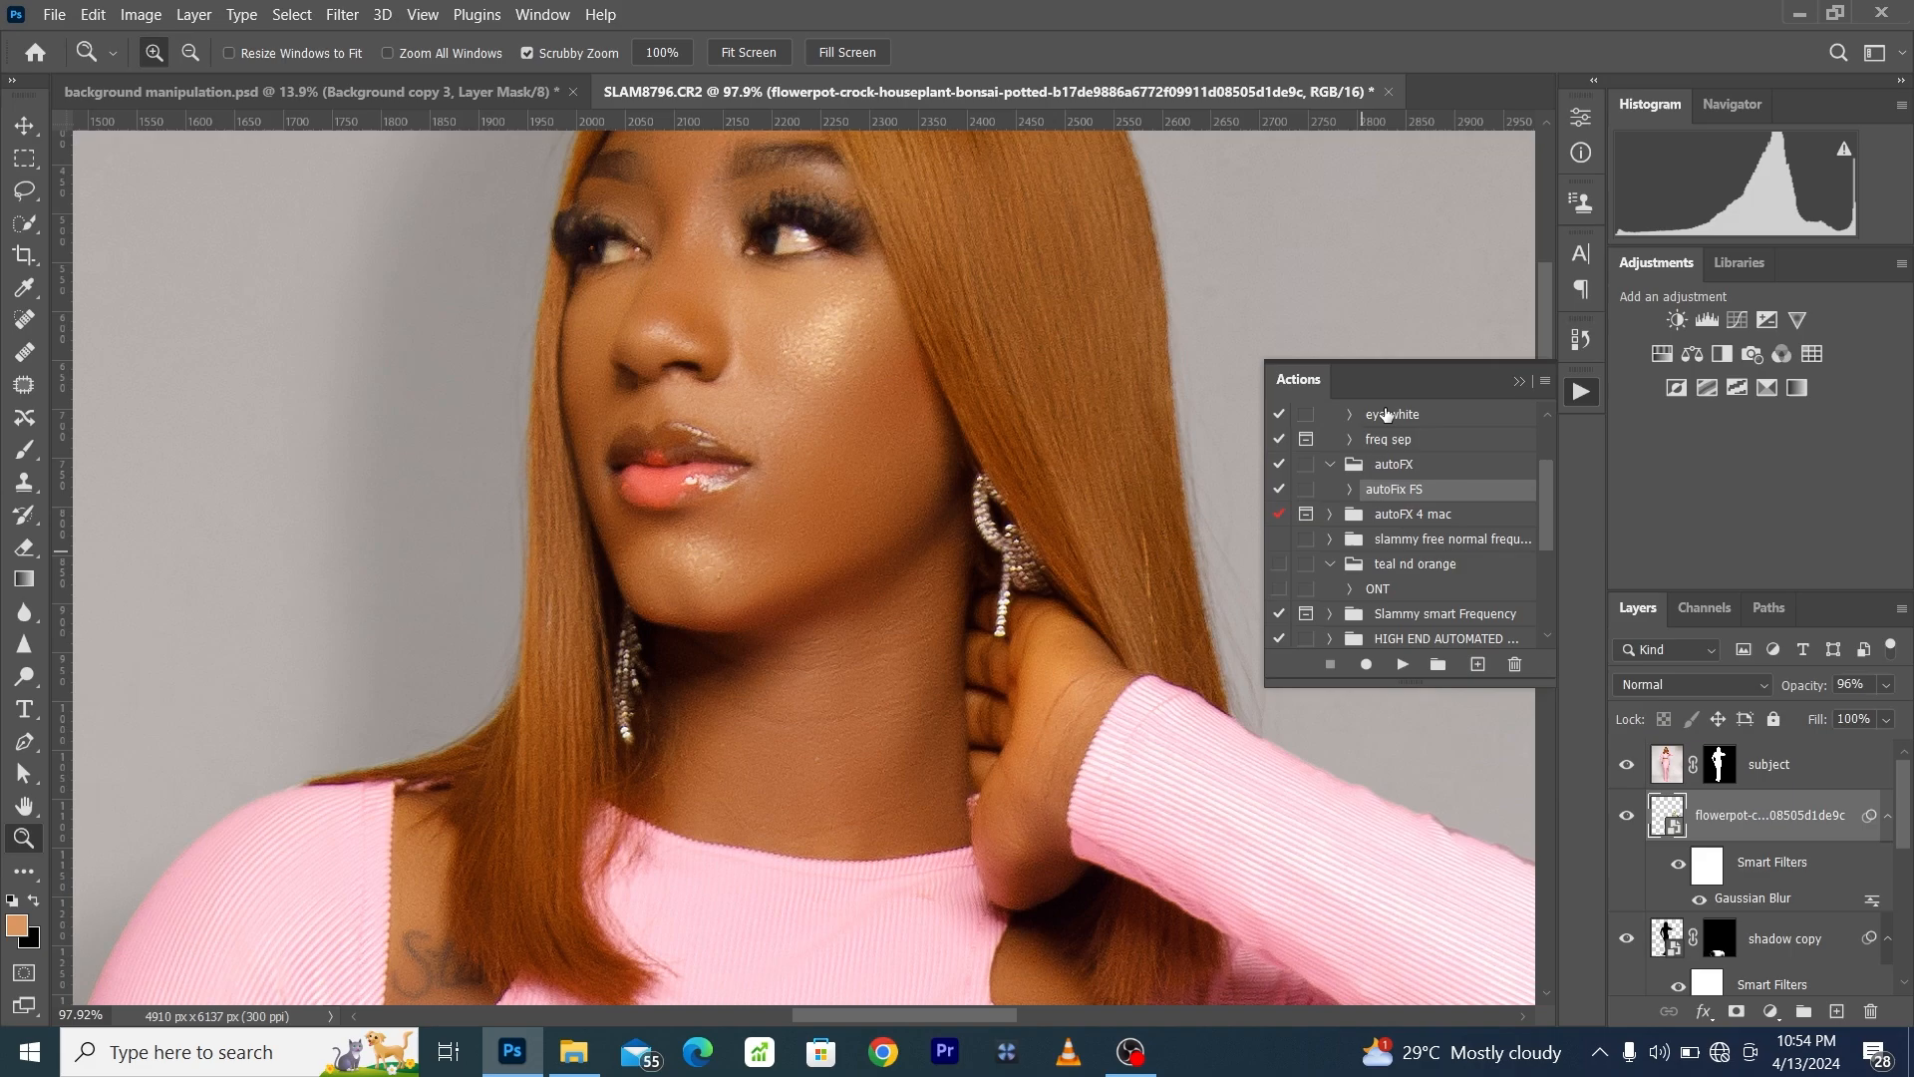
{"action": "left_click", "coordinate": [418, 15]}
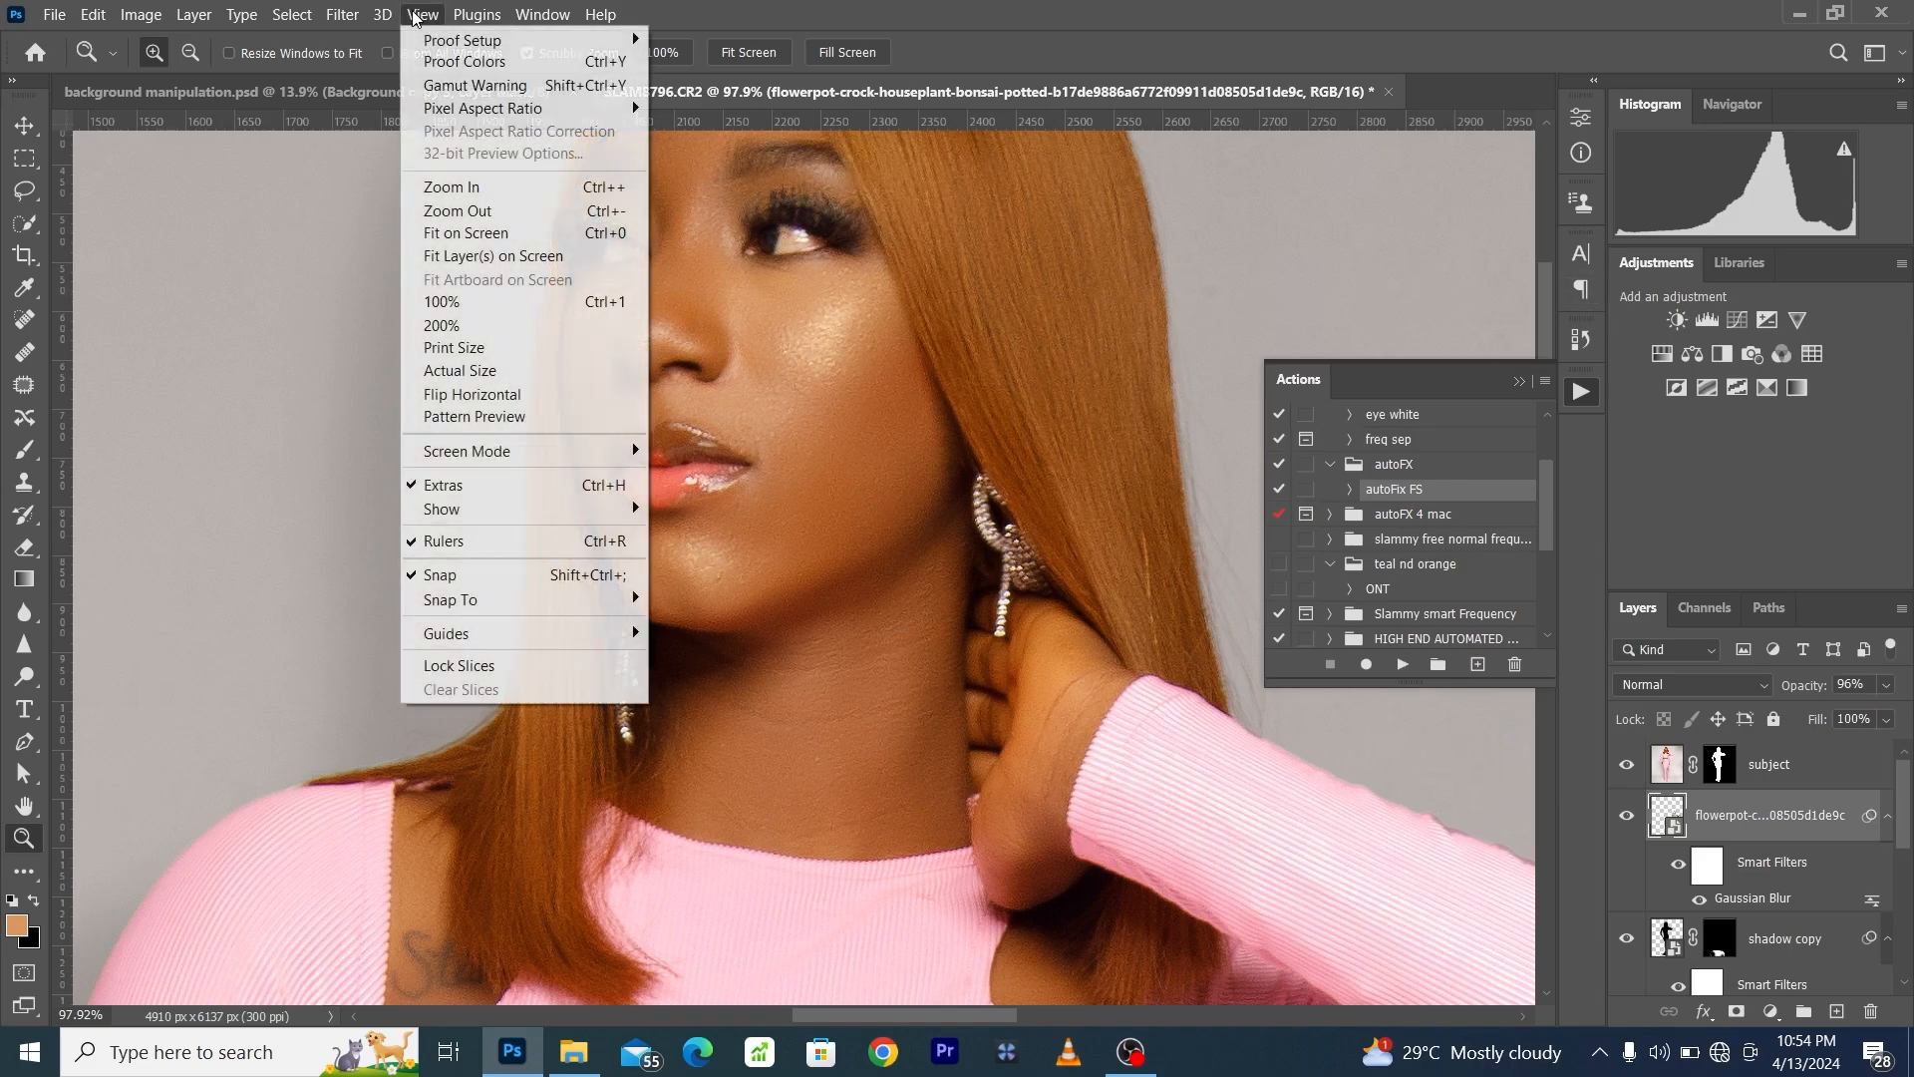
{"action": "left_click", "coordinate": [468, 233]}
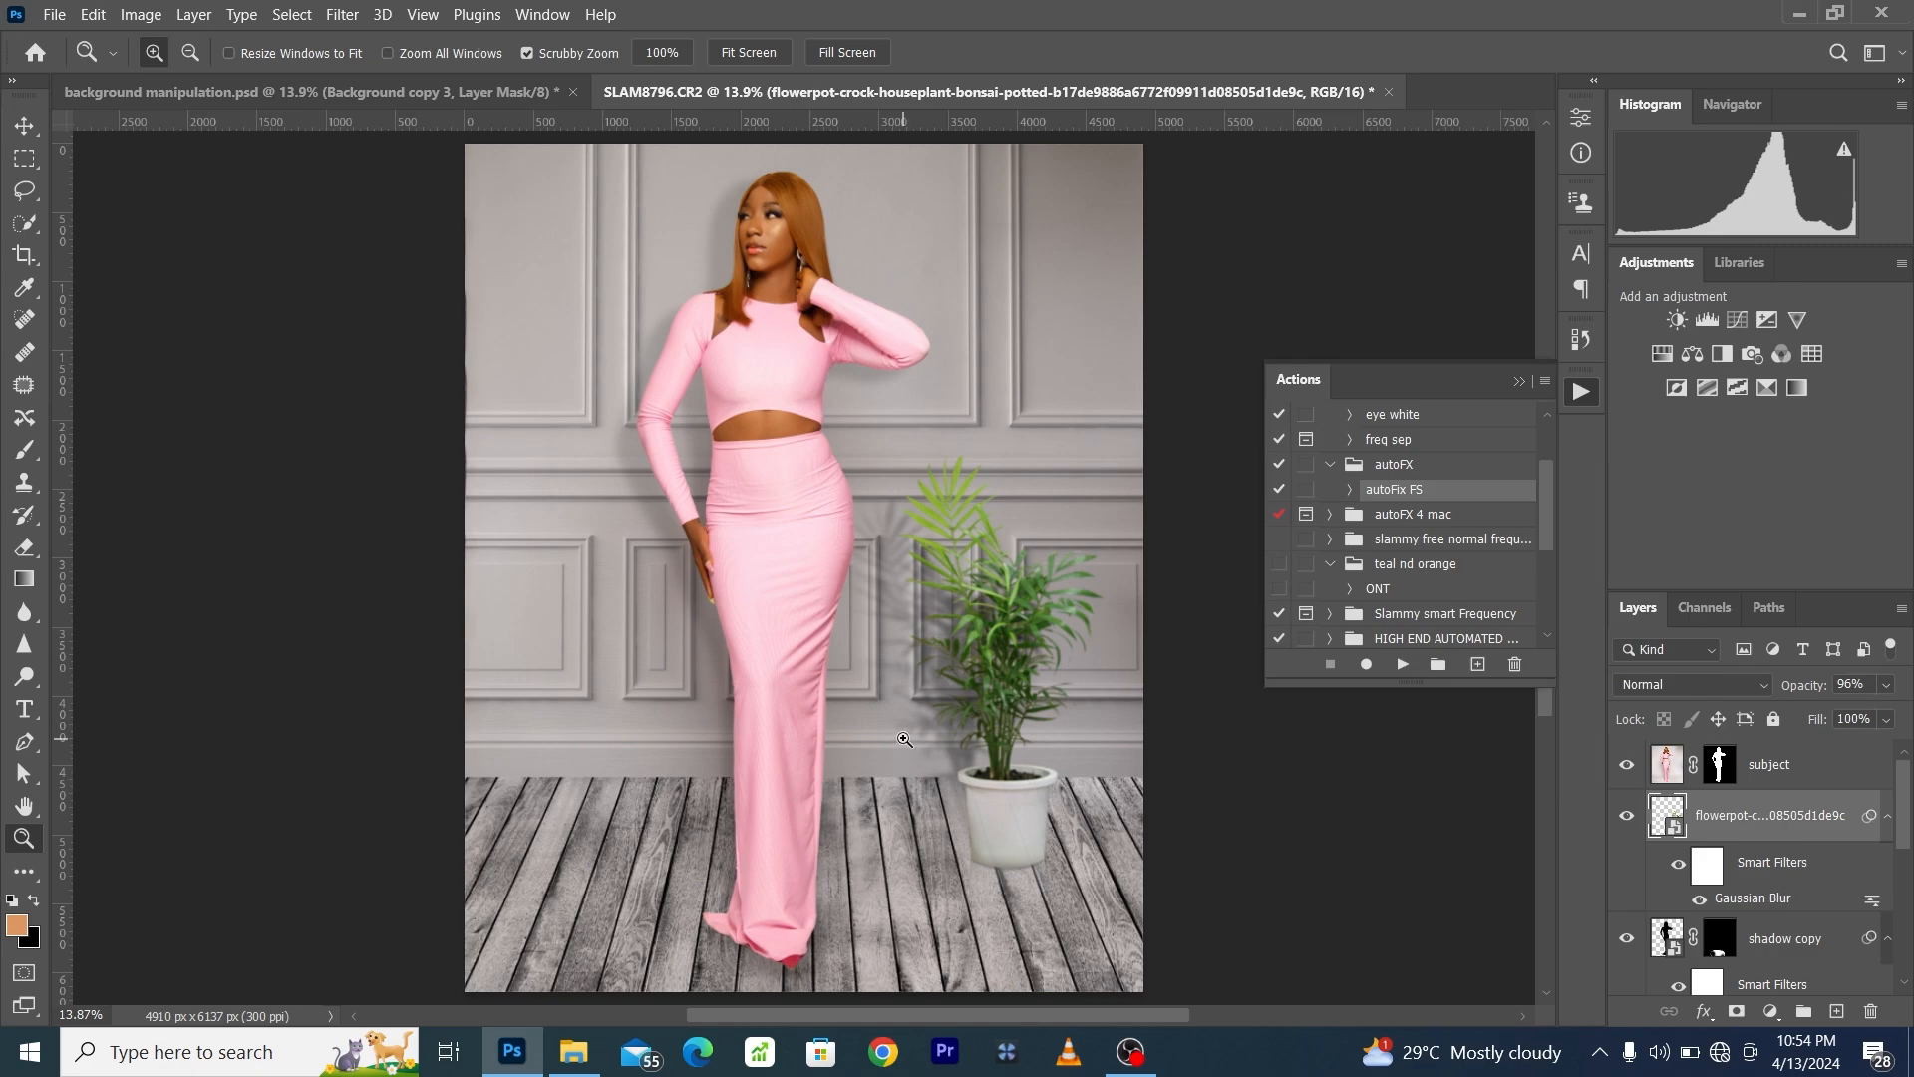
{"action": "left_click_drag", "start_coordinate": [786, 204], "coordinate": [897, 398]}
{"action": "left_click", "coordinate": [426, 18]}
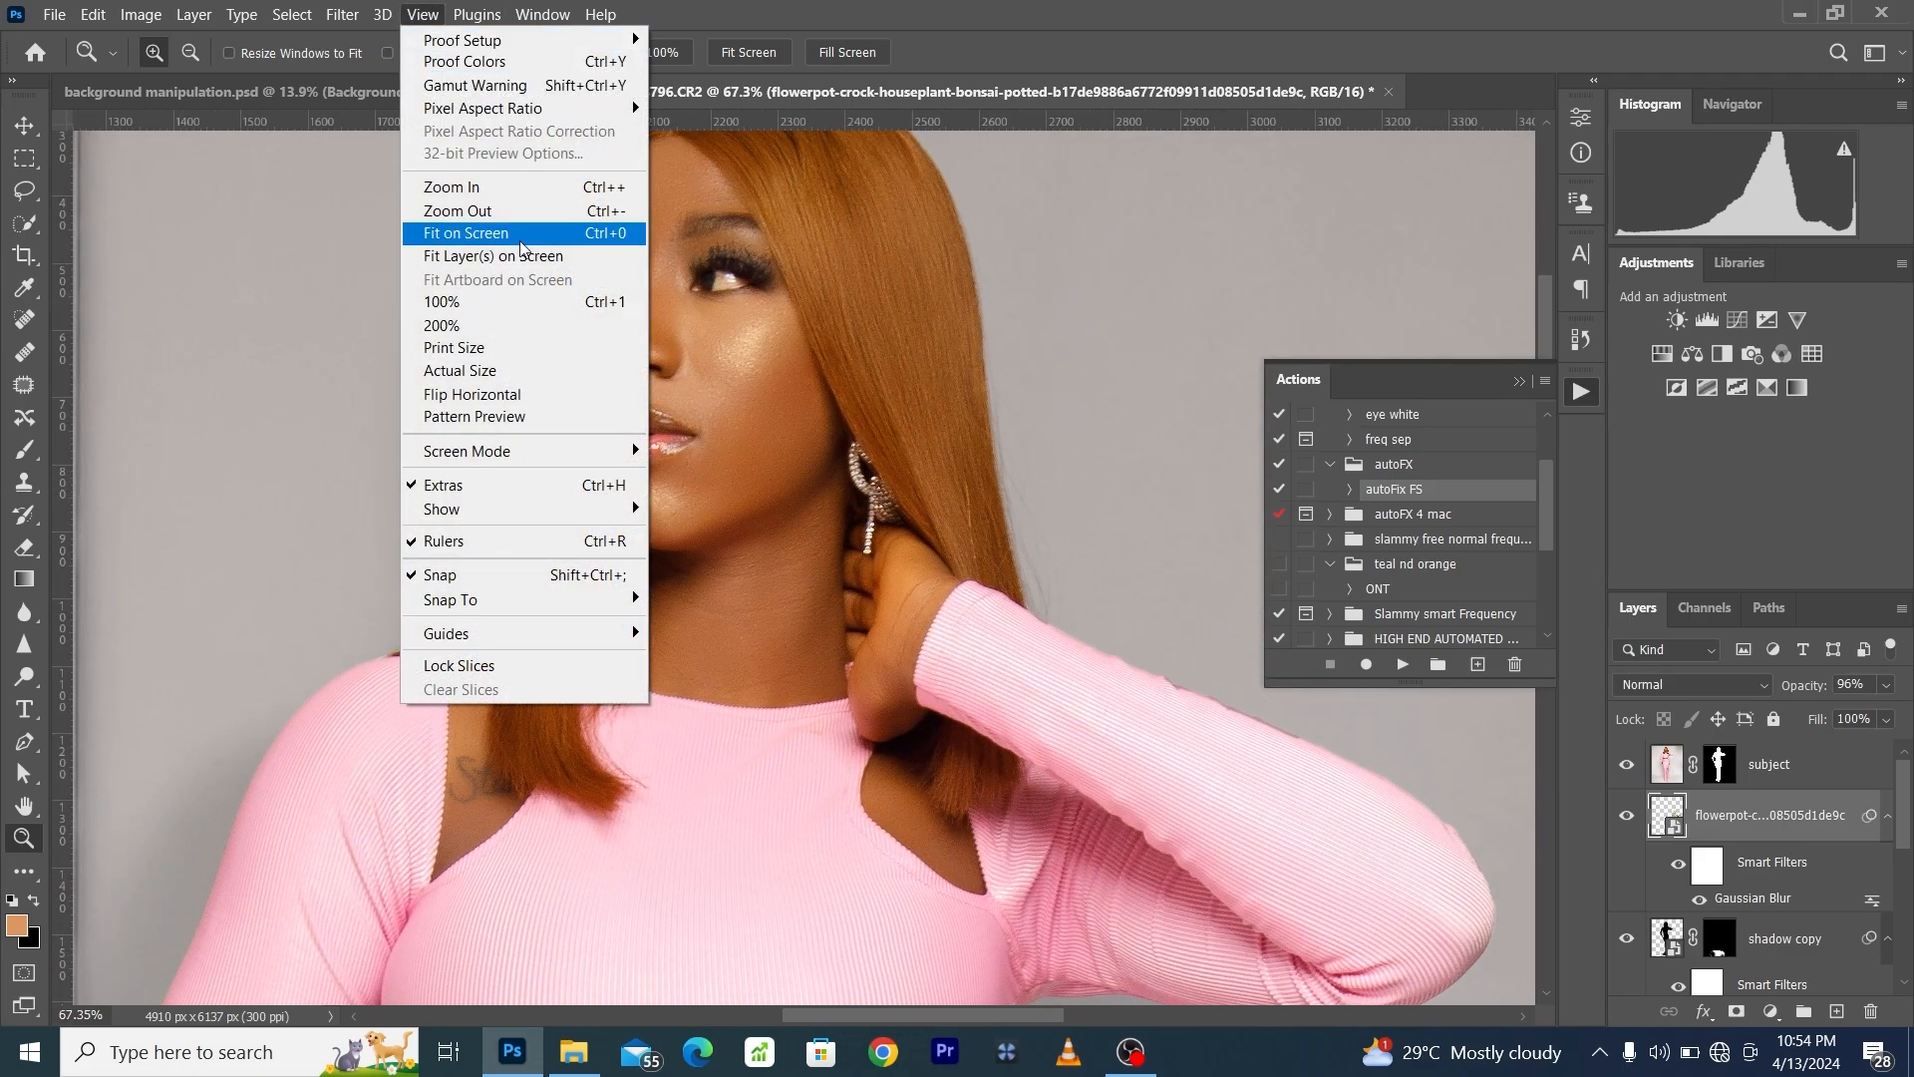
{"action": "left_click", "coordinate": [525, 239]}
{"action": "left_click_drag", "start_coordinate": [765, 229], "coordinate": [857, 361]}
{"action": "scroll", "coordinate": [736, 691], "scroll_direction": "down", "scroll_amount": 2}
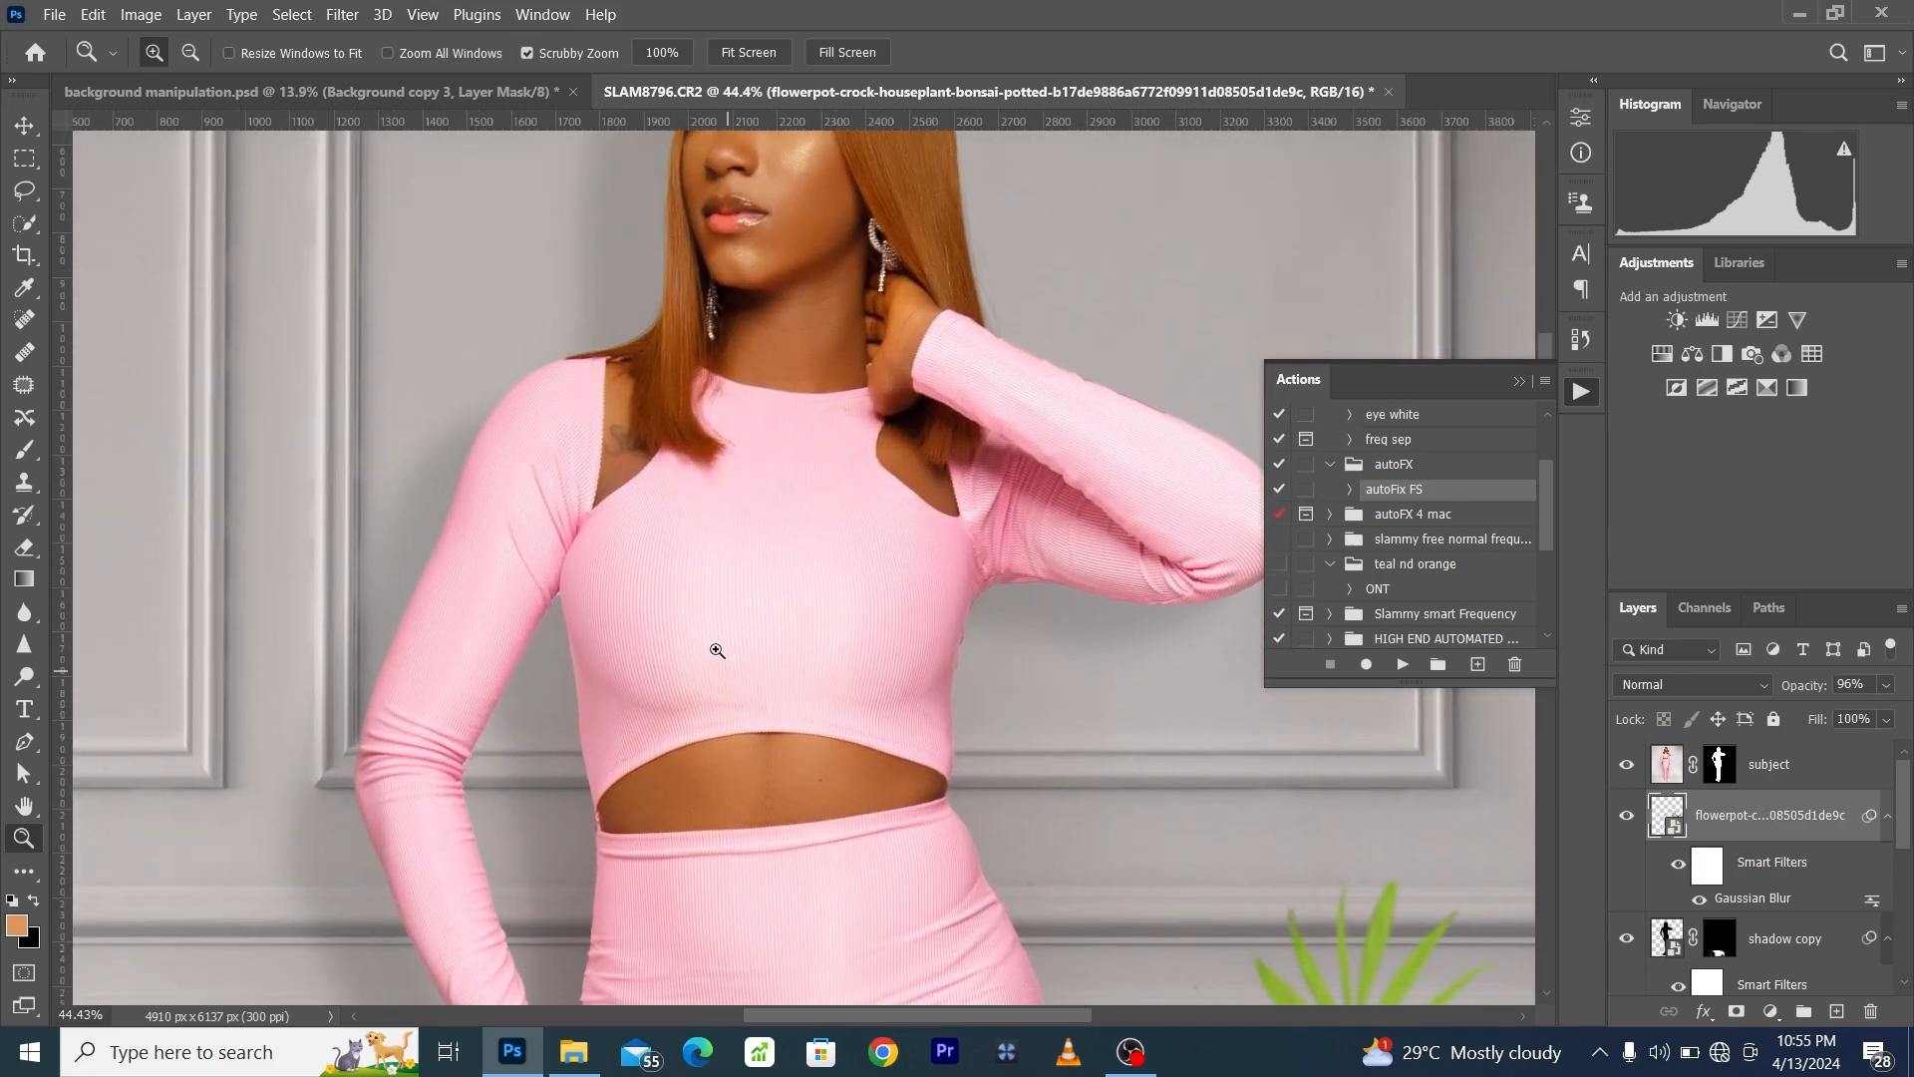
- Run the eye white action and move its Hue/Saturation adjustment layer above the subject layer
{"action": "left_click_drag", "start_coordinate": [775, 797], "coordinate": [780, 857]}
{"action": "left_click_drag", "start_coordinate": [793, 339], "coordinate": [829, 380]}
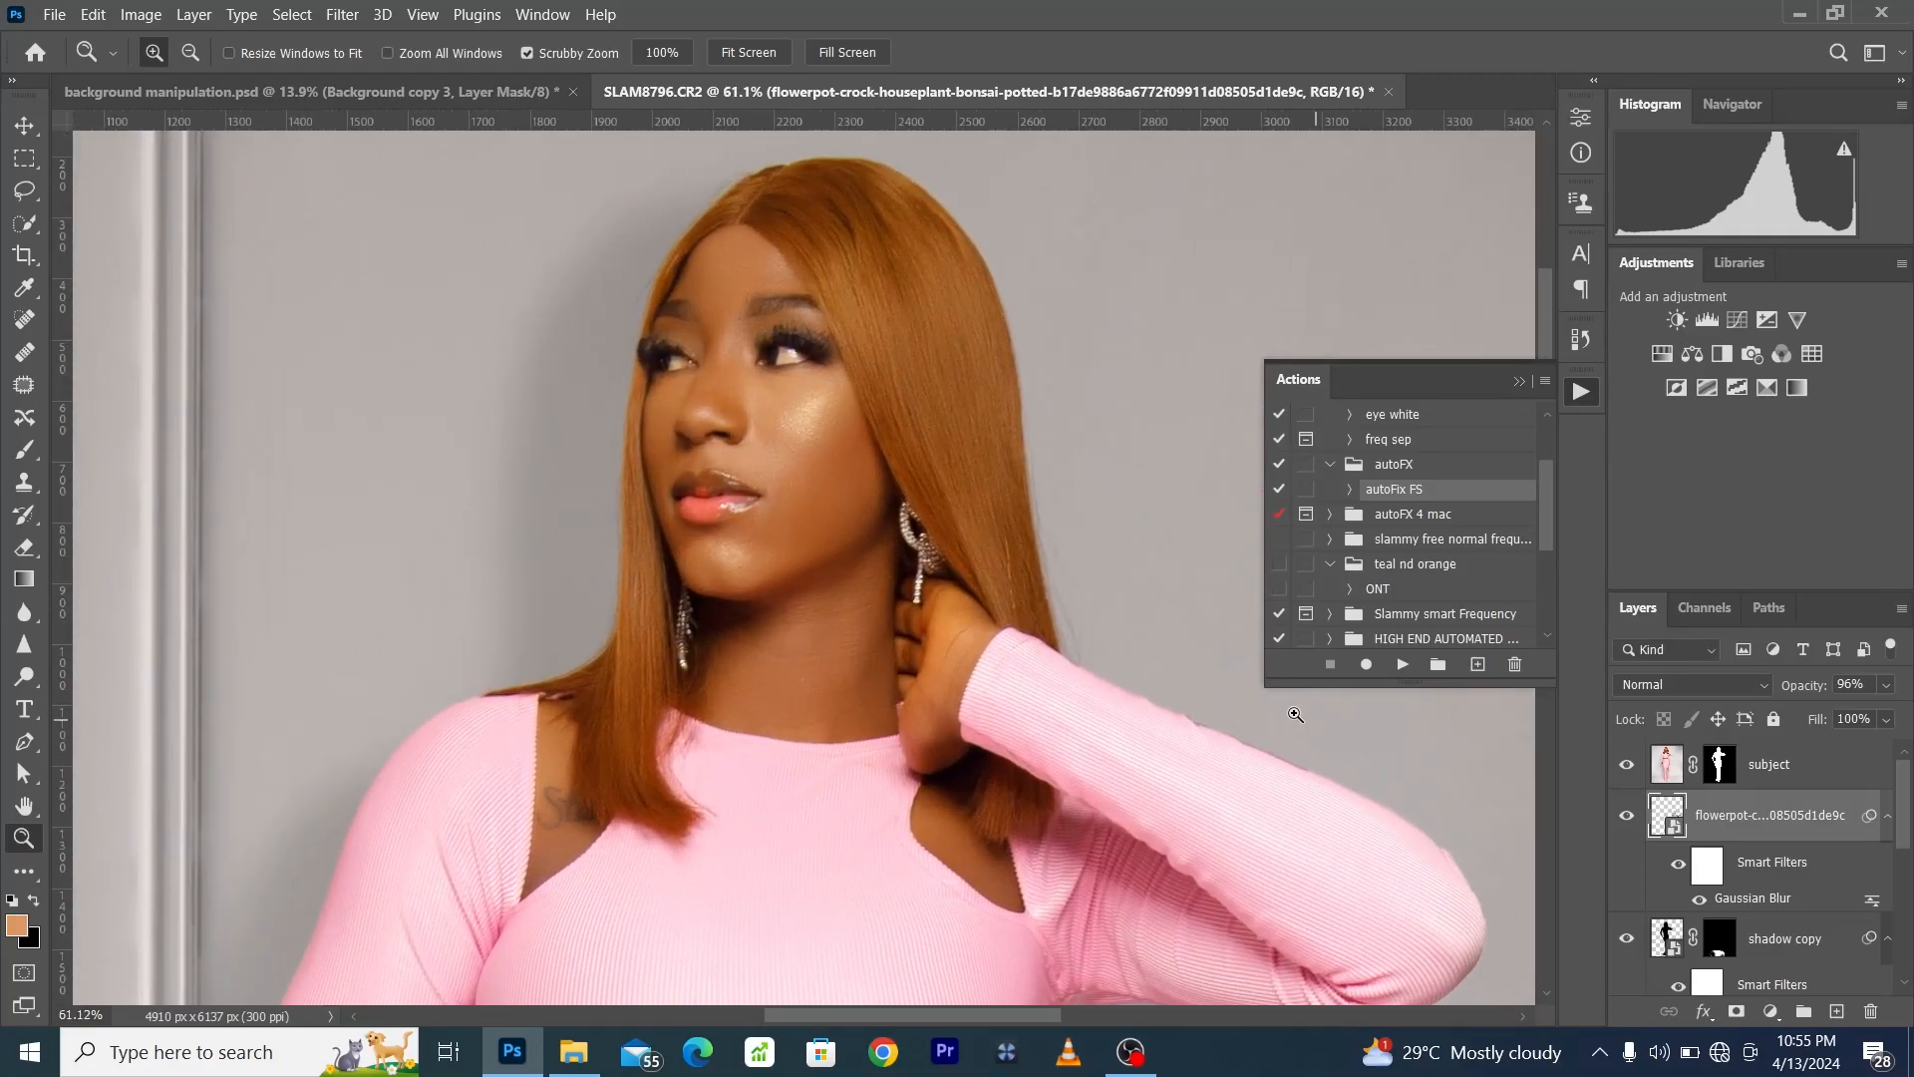
{"action": "left_click", "coordinate": [1394, 416]}
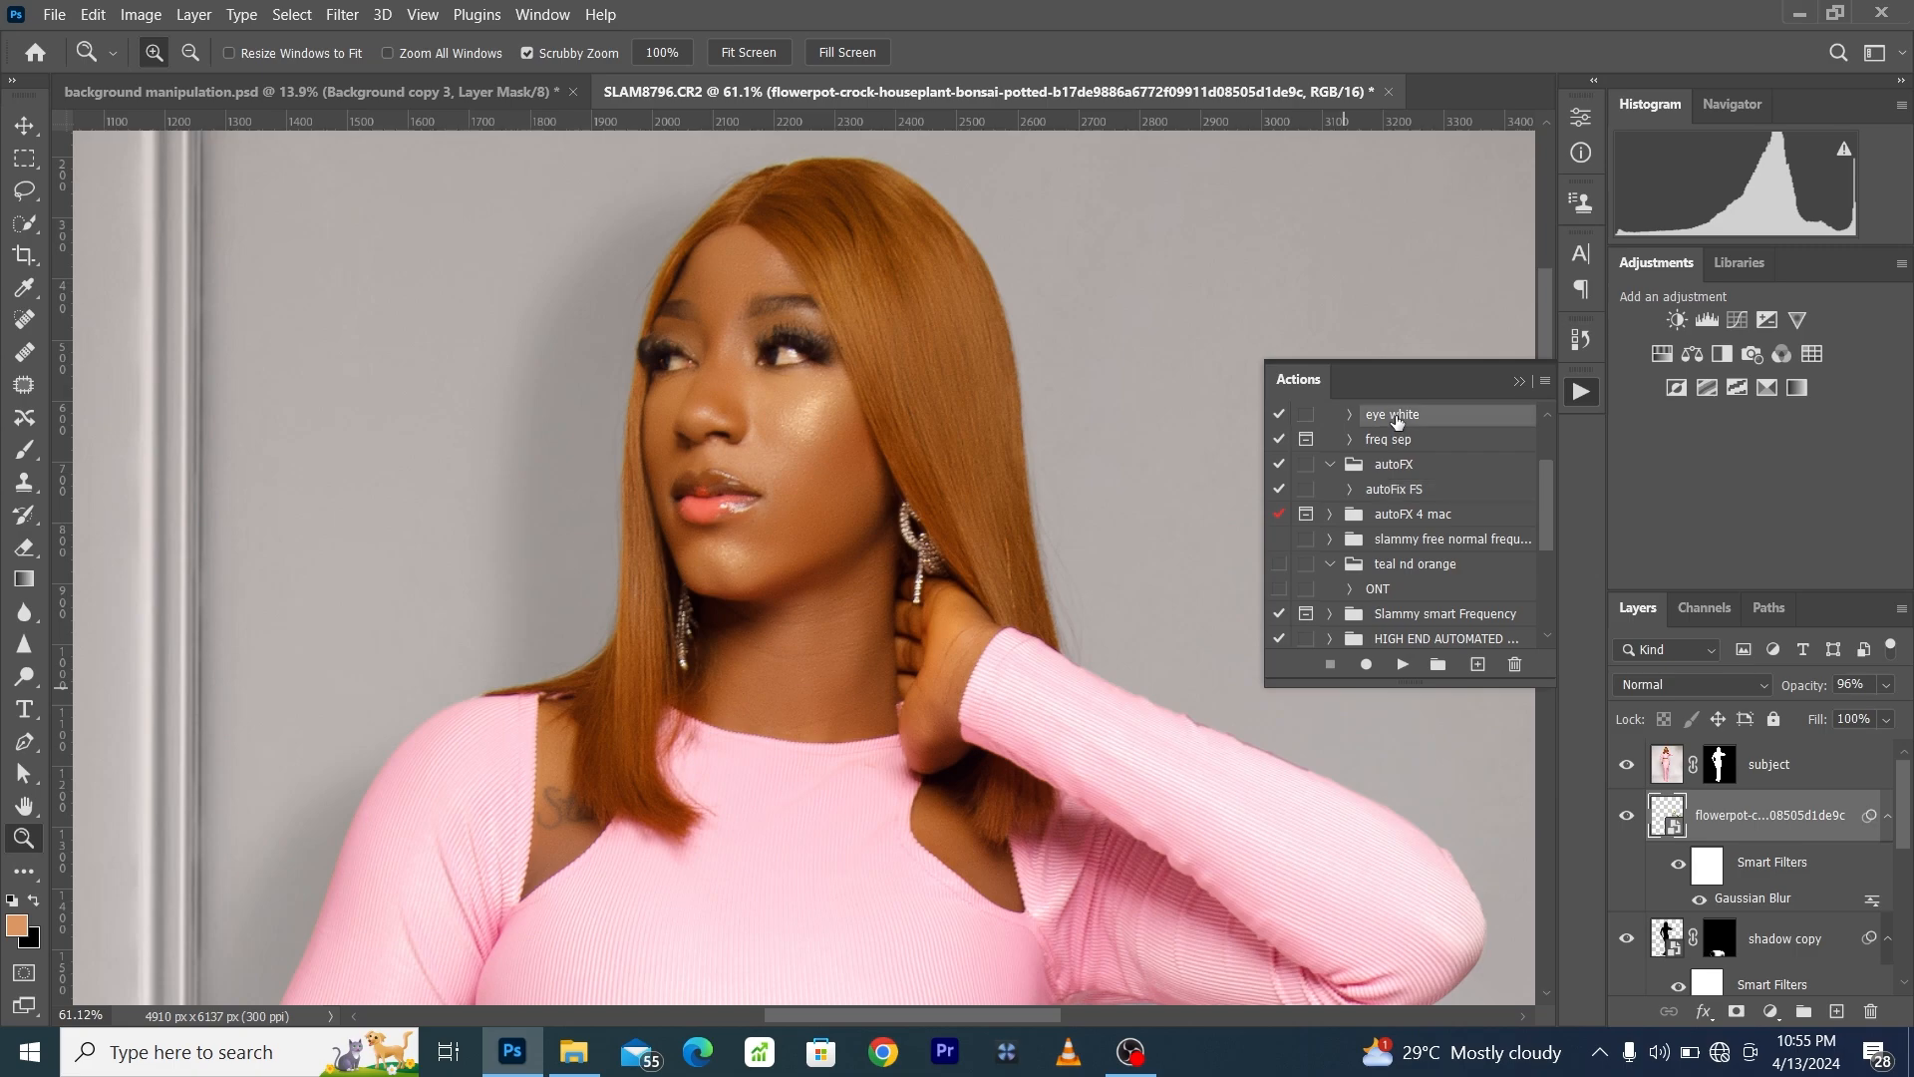
{"action": "left_click", "coordinate": [1404, 665]}
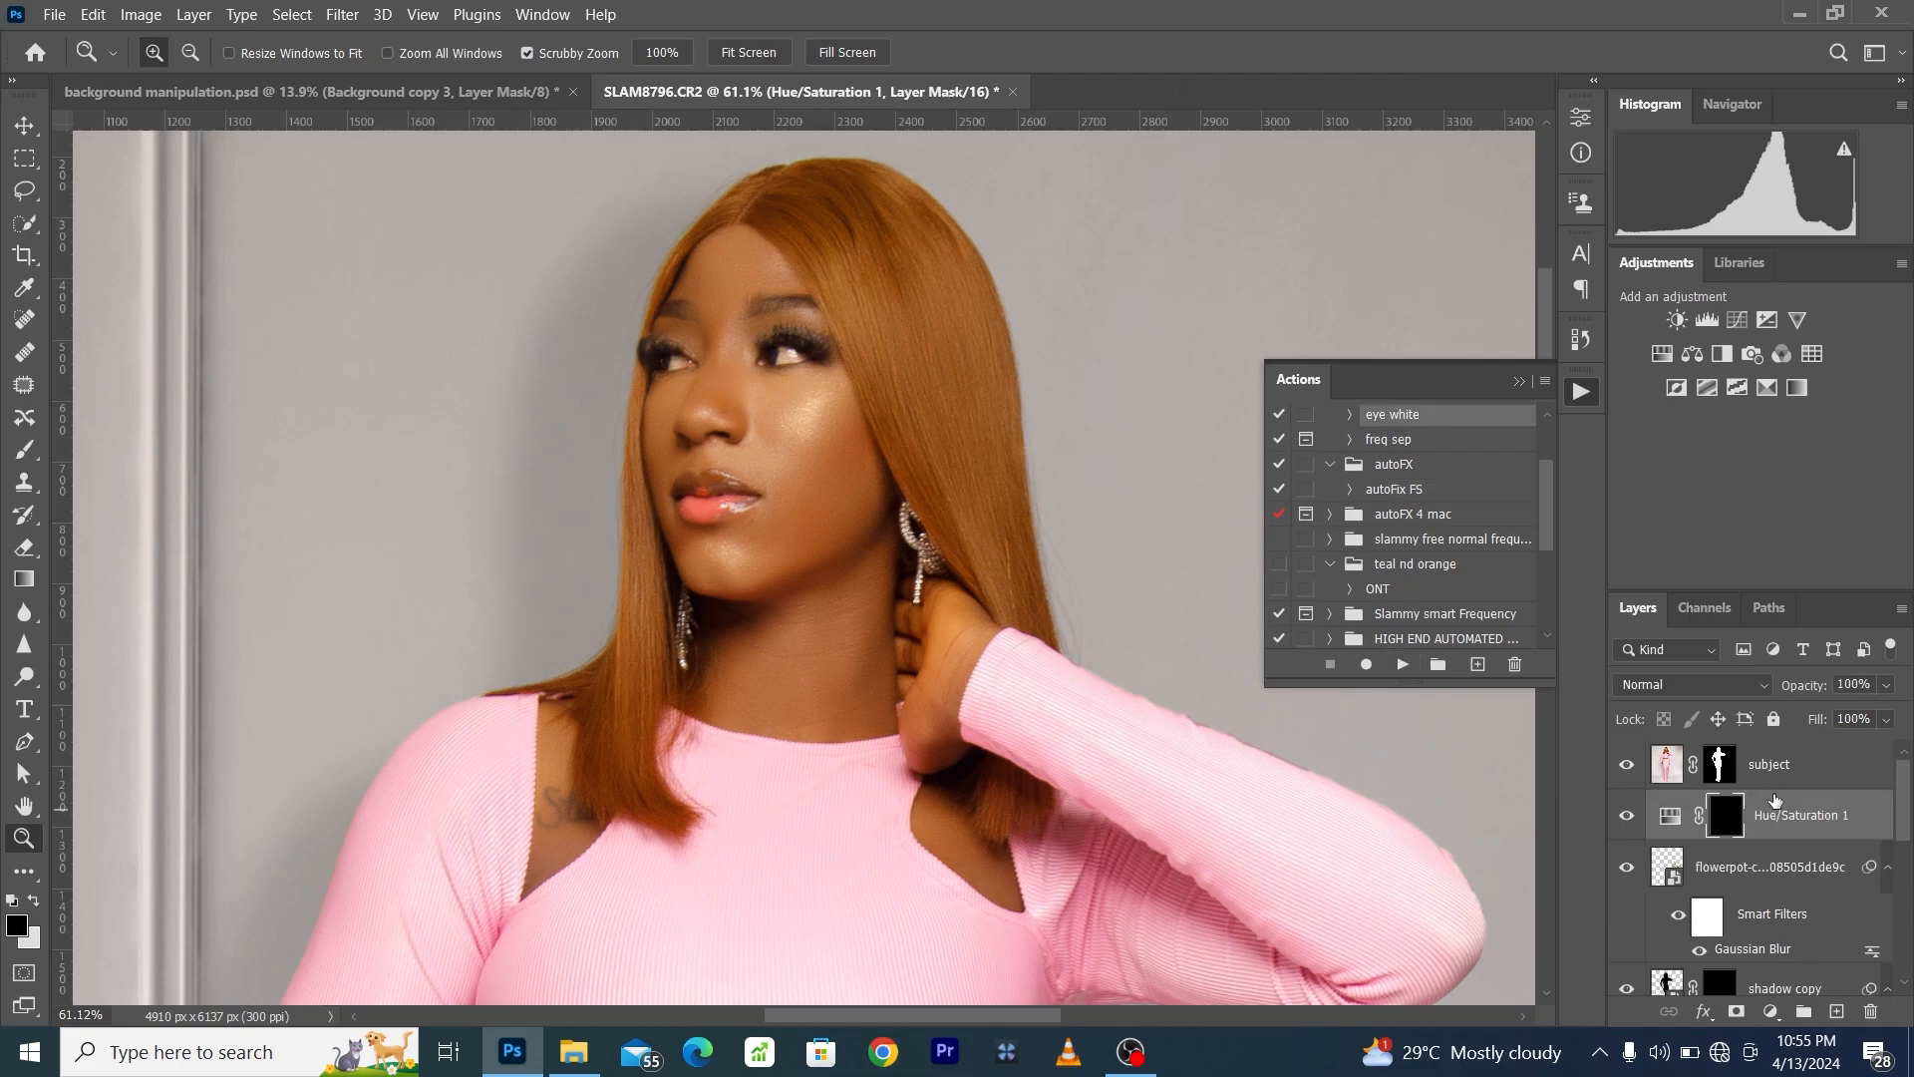
{"action": "key", "text": "ctrl+bracketright"}
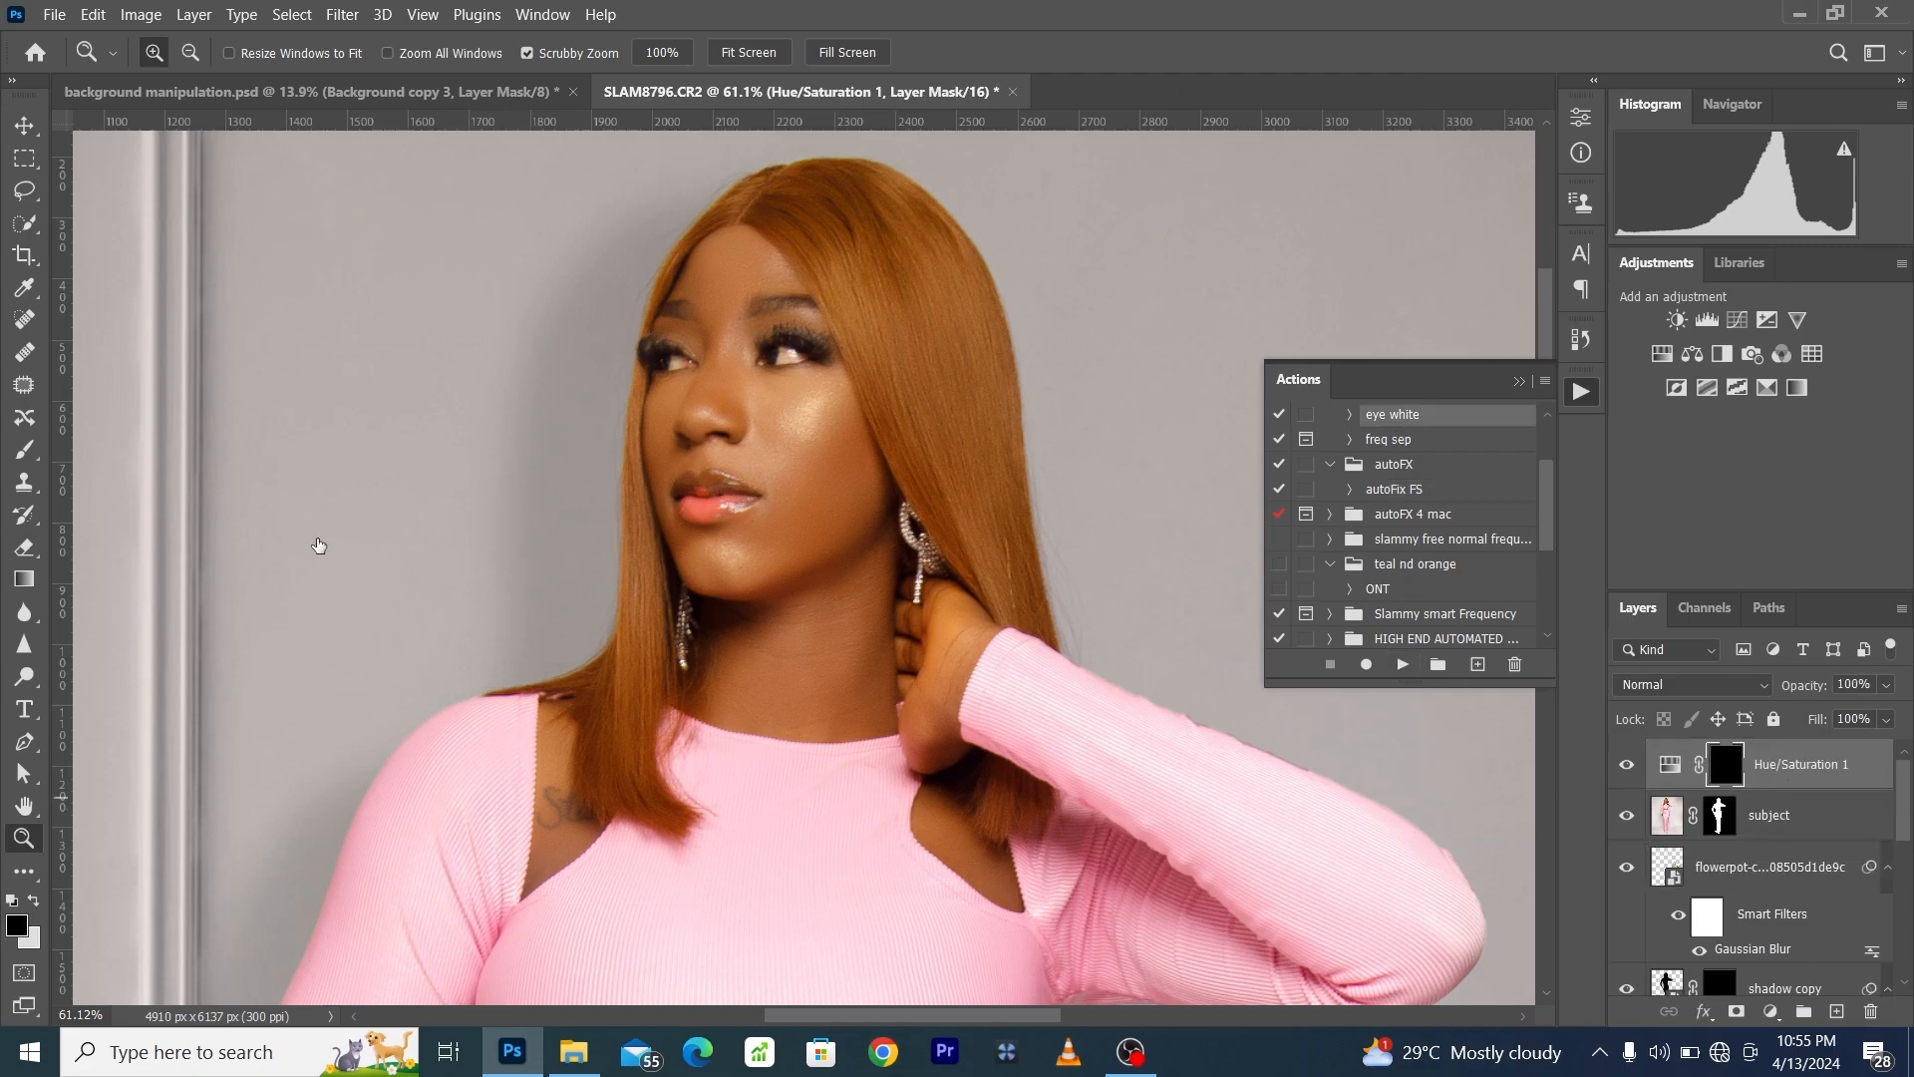
- Paint the Hue/Saturation layer's mask over the whites of both eyes with a light foreground colour, reducing the brush to 30 px
{"action": "left_click", "coordinate": [25, 451]}
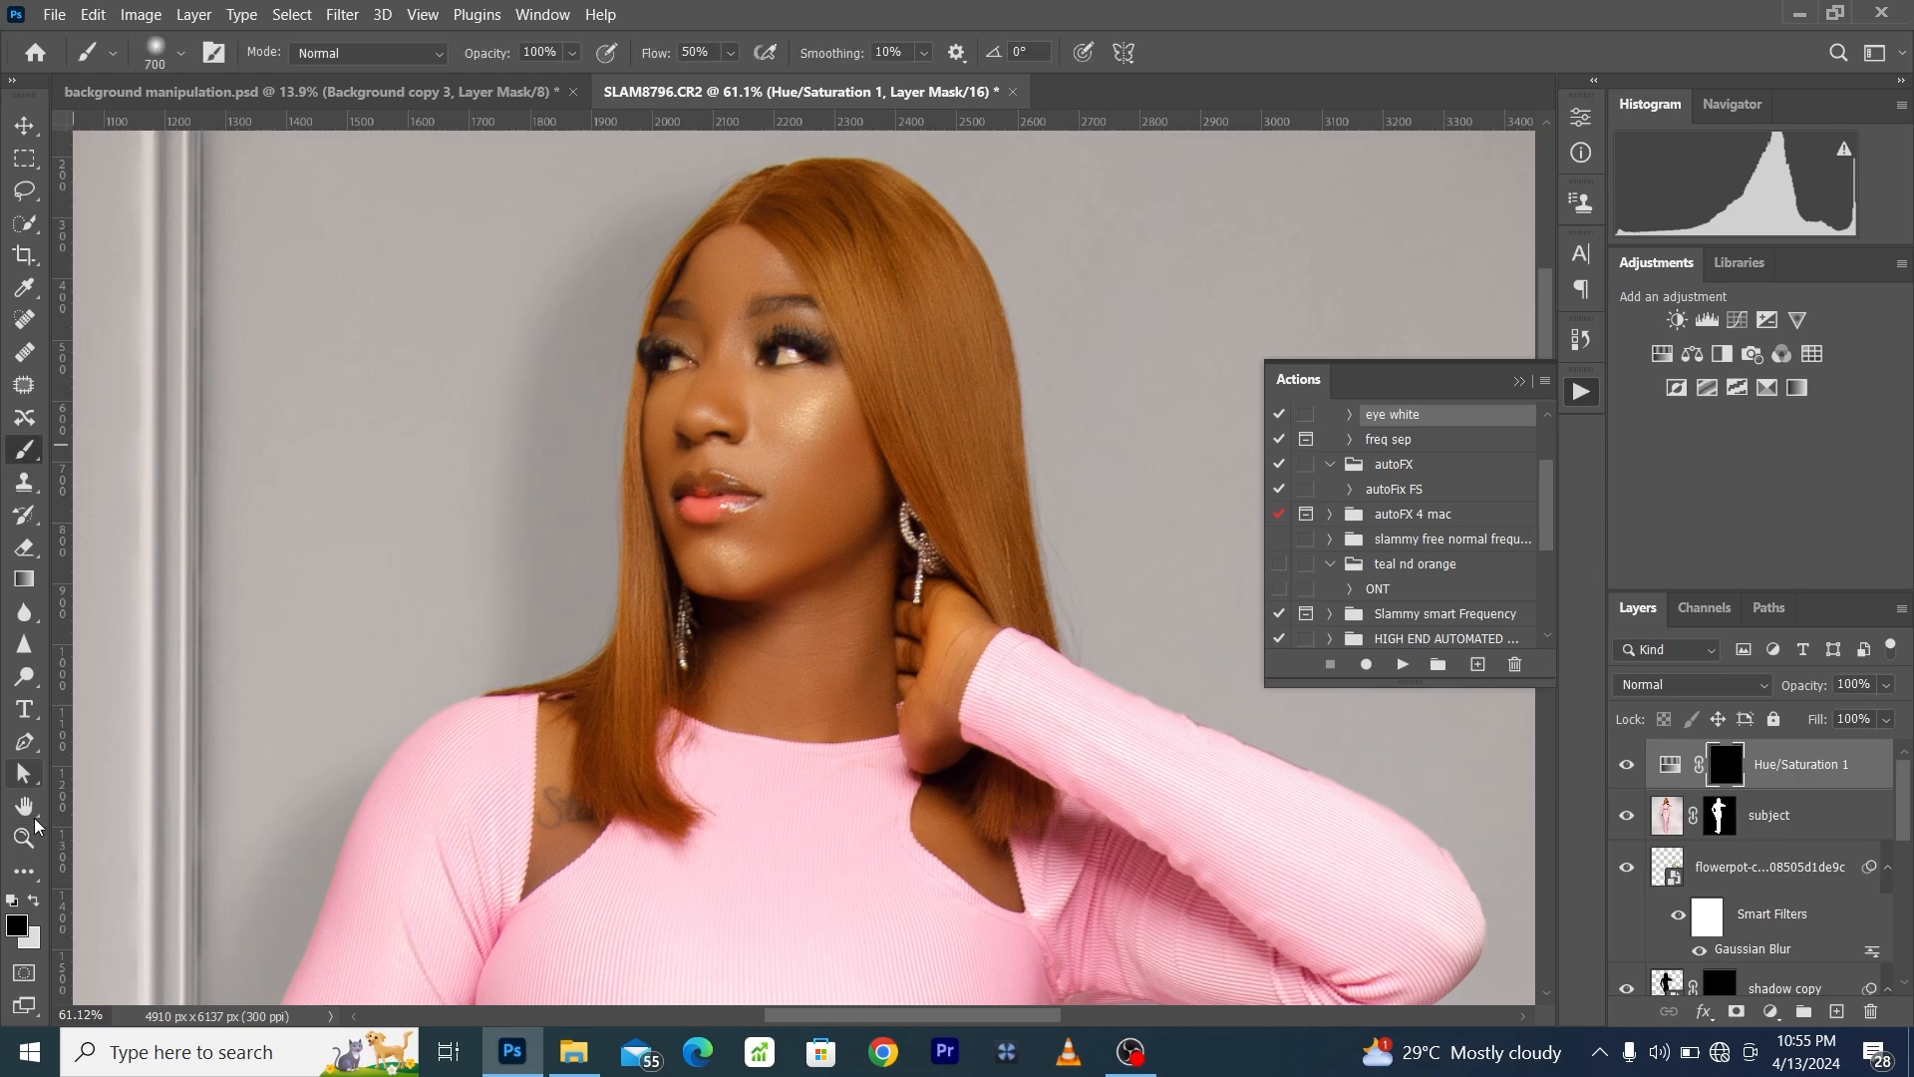
{"action": "left_click", "coordinate": [32, 902]}
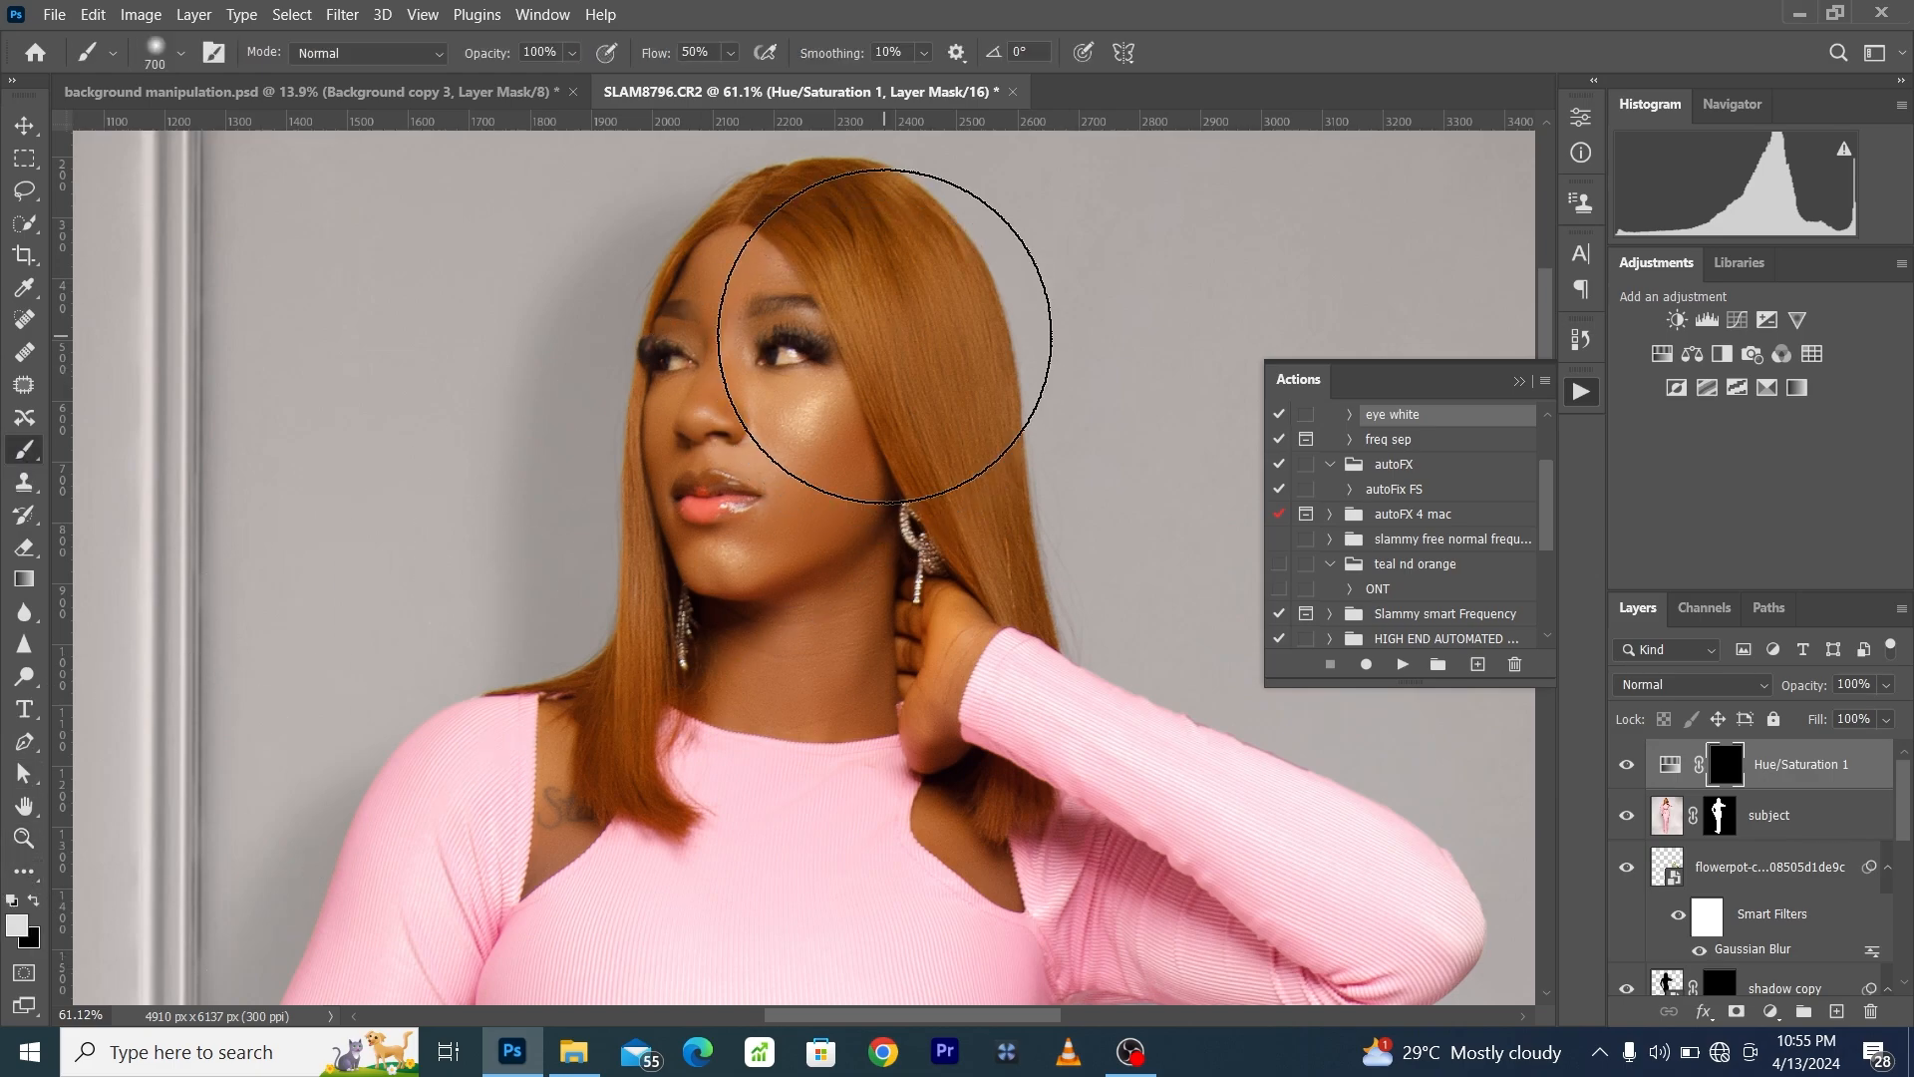
{"action": "key", "text": "bracketleft"}
{"action": "key", "text": "bracketleft"}
{"action": "key", "text": "bracketleft"}
{"action": "key", "text": "bracketleft"}
{"action": "key", "text": "bracketleft"}
{"action": "key", "text": "bracketleft"}
{"action": "key", "text": "bracketleft"}
{"action": "key", "text": "bracketleft"}
{"action": "key", "text": "bracketleft"}
{"action": "key", "text": "bracketleft"}
{"action": "key", "text": "bracketleft"}
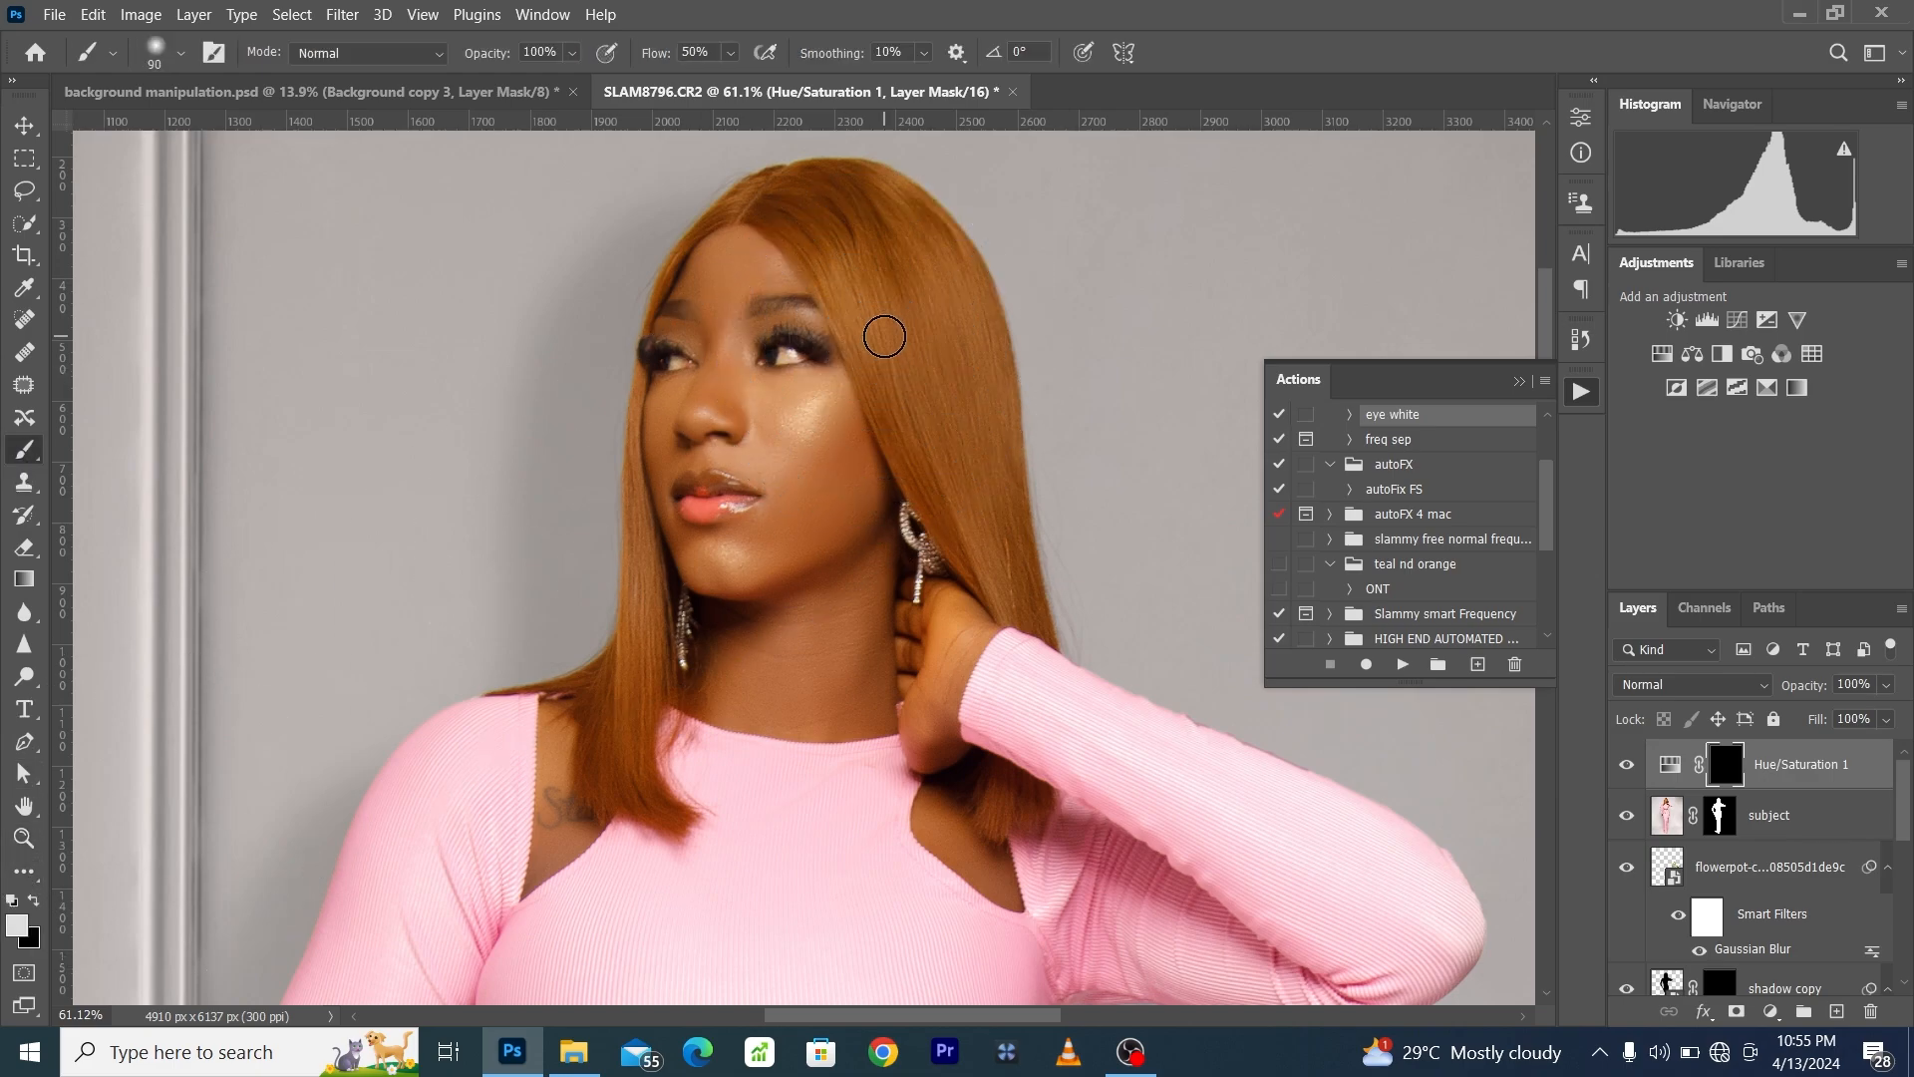
{"action": "key", "text": "bracketleft"}
{"action": "key", "text": "bracketleft"}
{"action": "key", "text": "bracketleft"}
{"action": "key", "text": "bracketleft"}
{"action": "mouse_move", "coordinate": [775, 355]}
{"action": "left_mouse_down"}
{"action": "mouse_move", "coordinate": [799, 356]}
{"action": "mouse_move", "coordinate": [767, 359]}
{"action": "left_mouse_up"}
{"action": "key", "text": "bracketleft"}
{"action": "mouse_move", "coordinate": [674, 361]}
{"action": "left_mouse_down"}
{"action": "mouse_move", "coordinate": [693, 365]}
{"action": "mouse_move", "coordinate": [663, 365]}
{"action": "left_mouse_up"}
- Compare the full composite with the photo's original history state
{"action": "left_click", "coordinate": [423, 13]}
{"action": "left_click", "coordinate": [473, 230]}
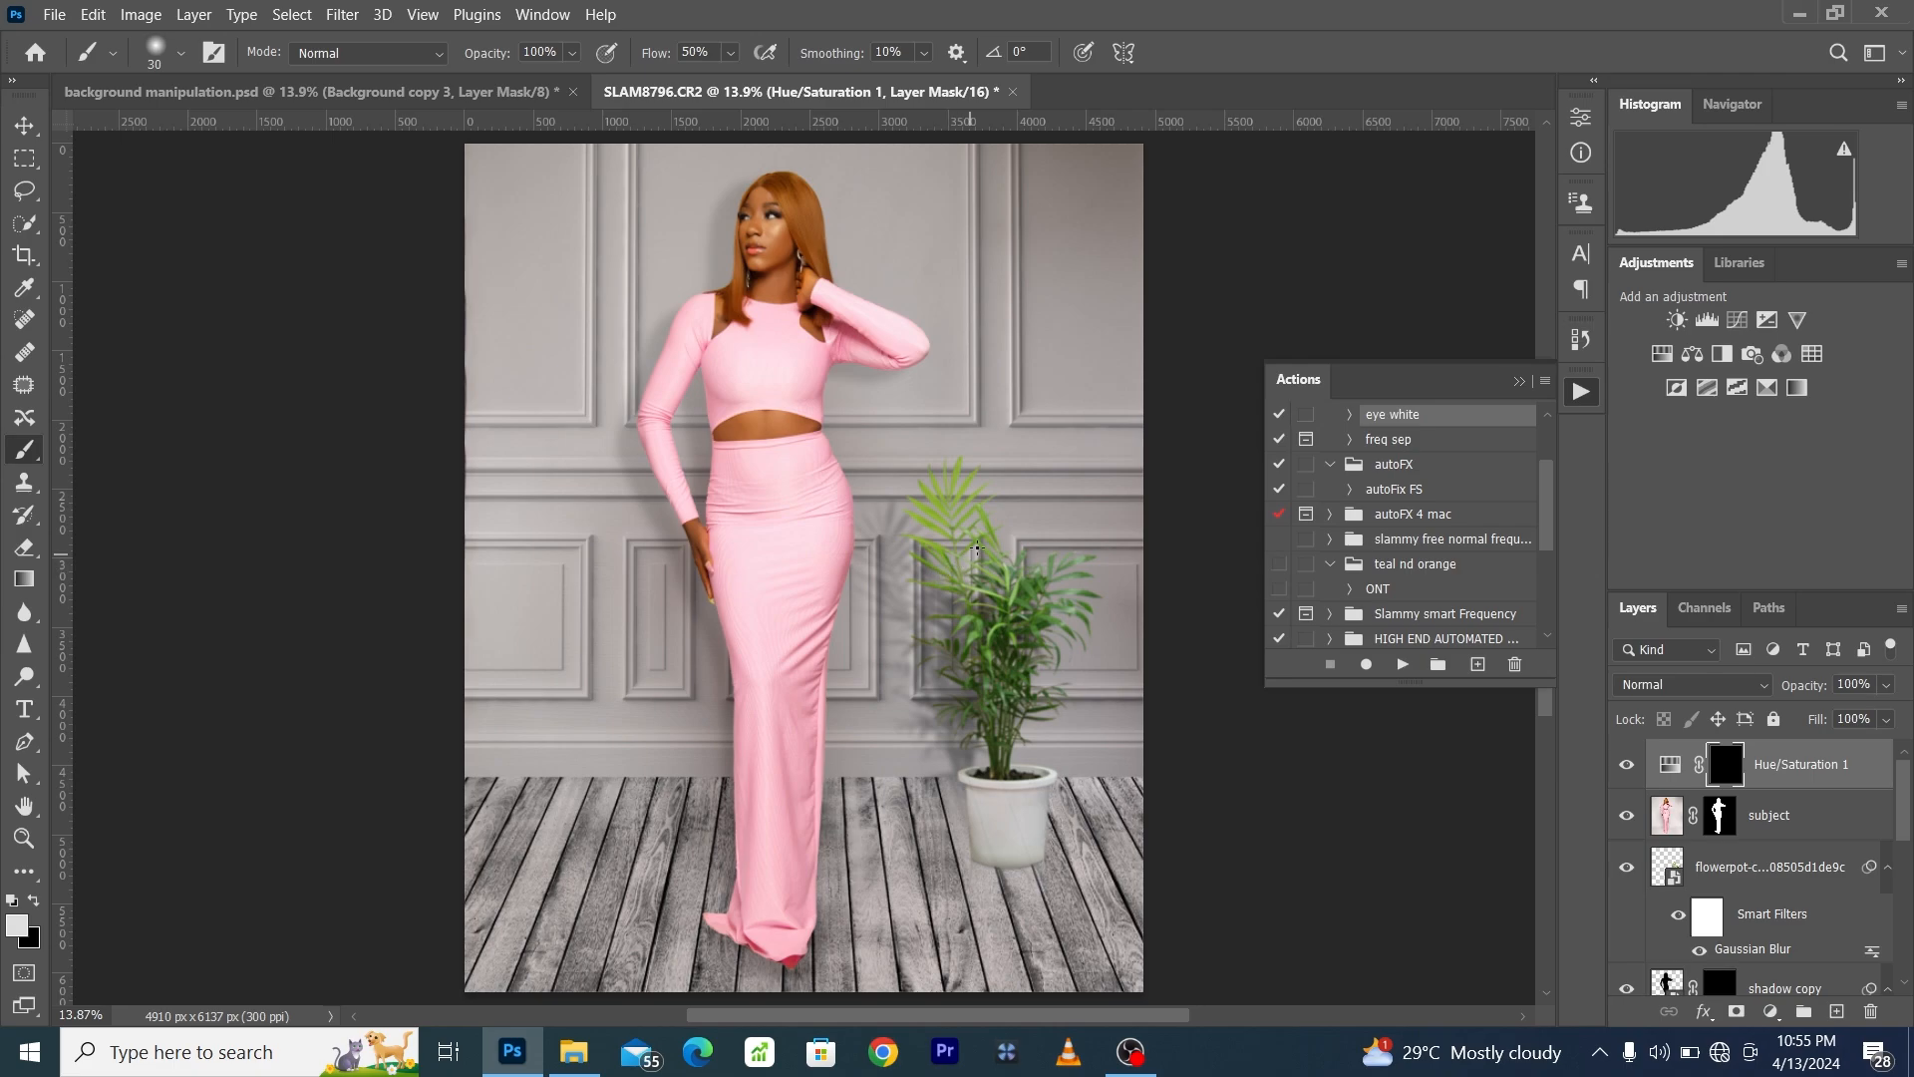
{"action": "left_click", "coordinate": [1581, 339]}
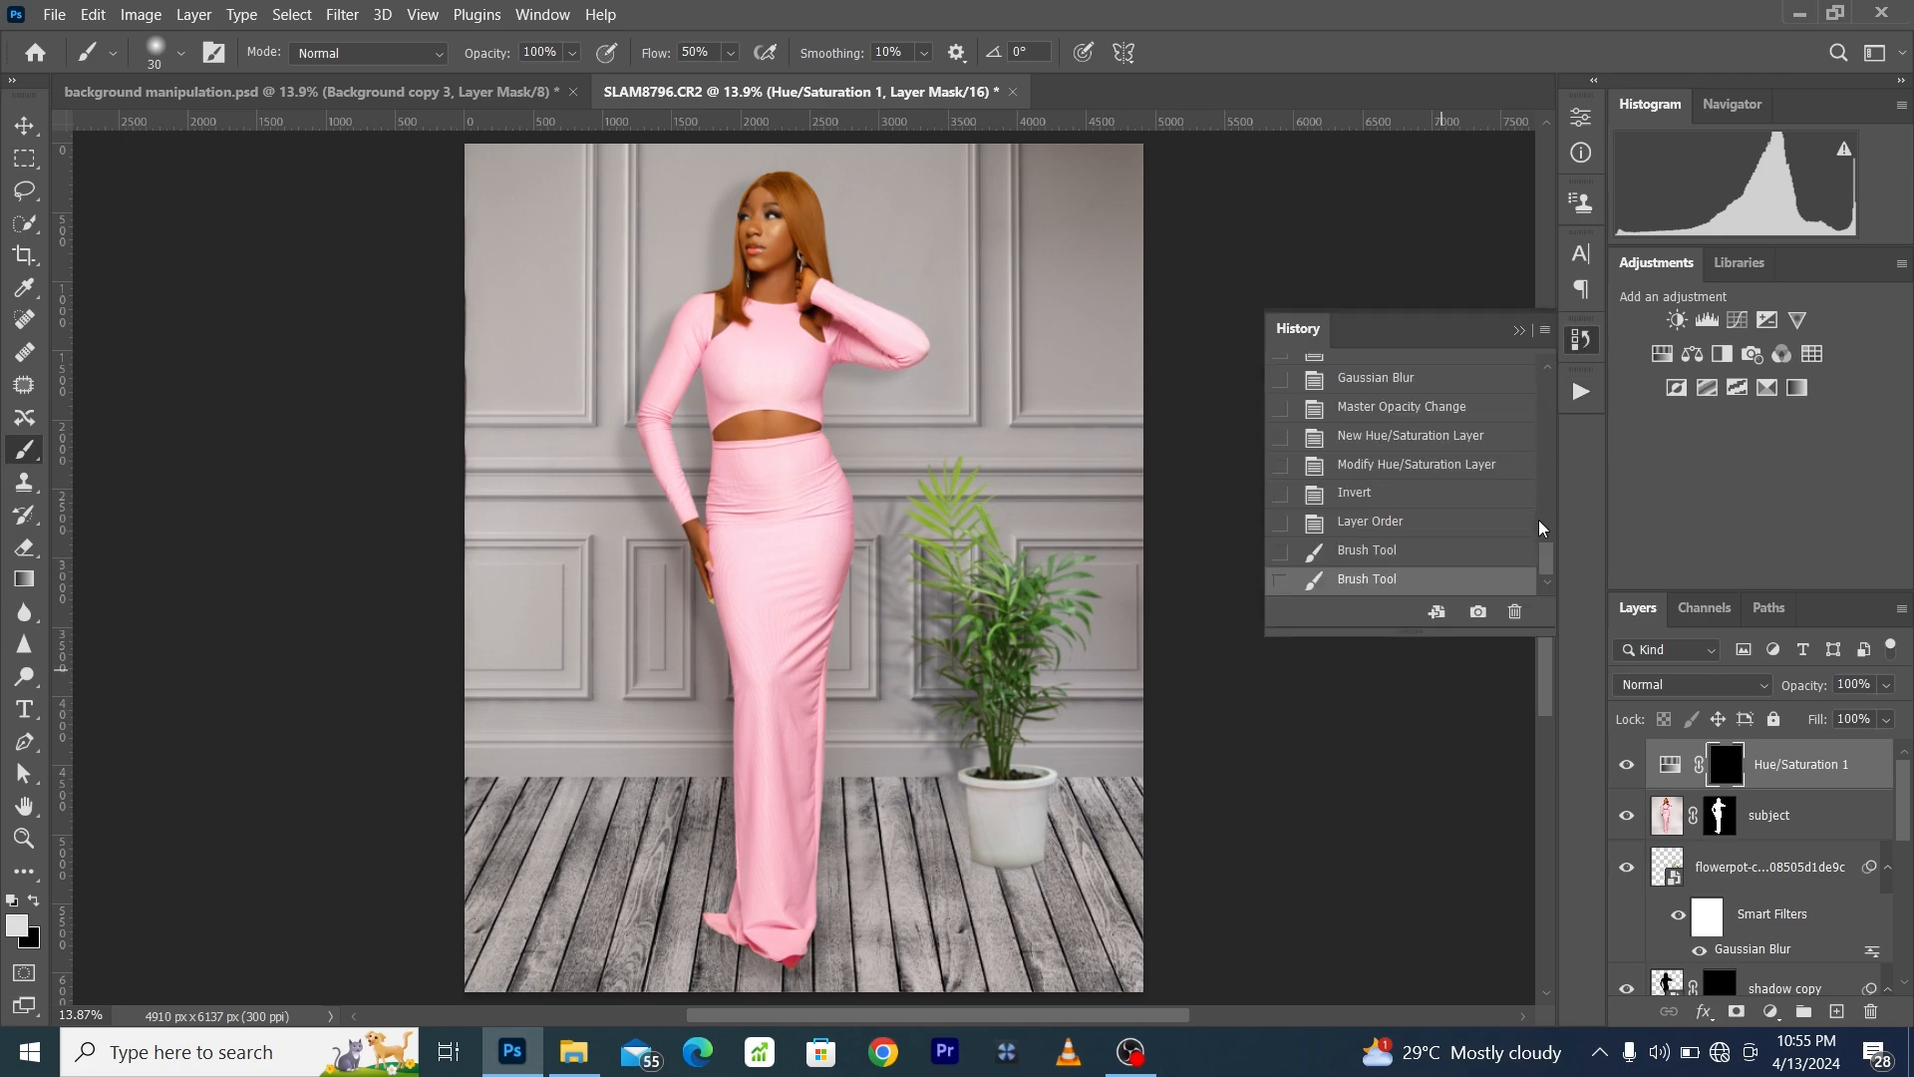
{"action": "mouse_move", "coordinate": [1546, 569]}
{"action": "left_mouse_down"}
{"action": "mouse_move", "coordinate": [1558, 361]}
{"action": "mouse_move", "coordinate": [1557, 560]}
{"action": "left_mouse_up"}
{"action": "left_click", "coordinate": [1506, 390]}
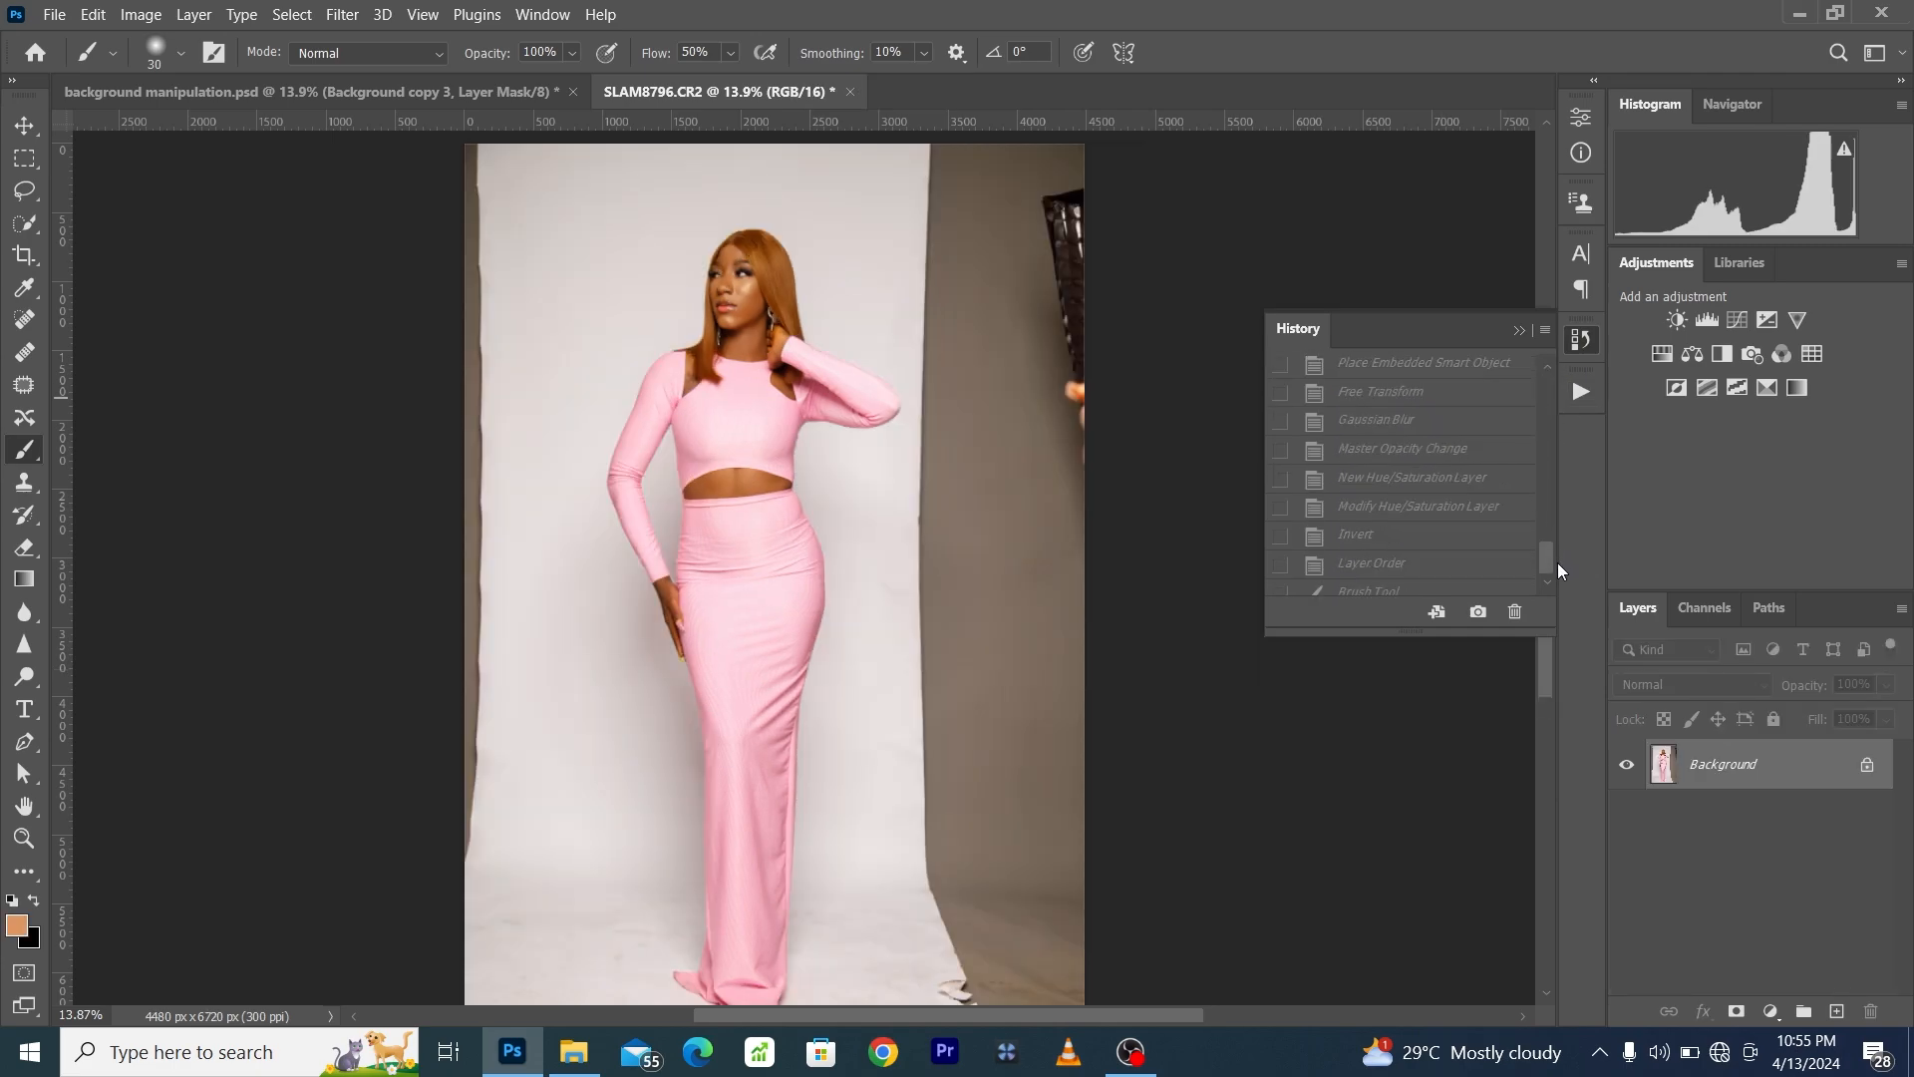